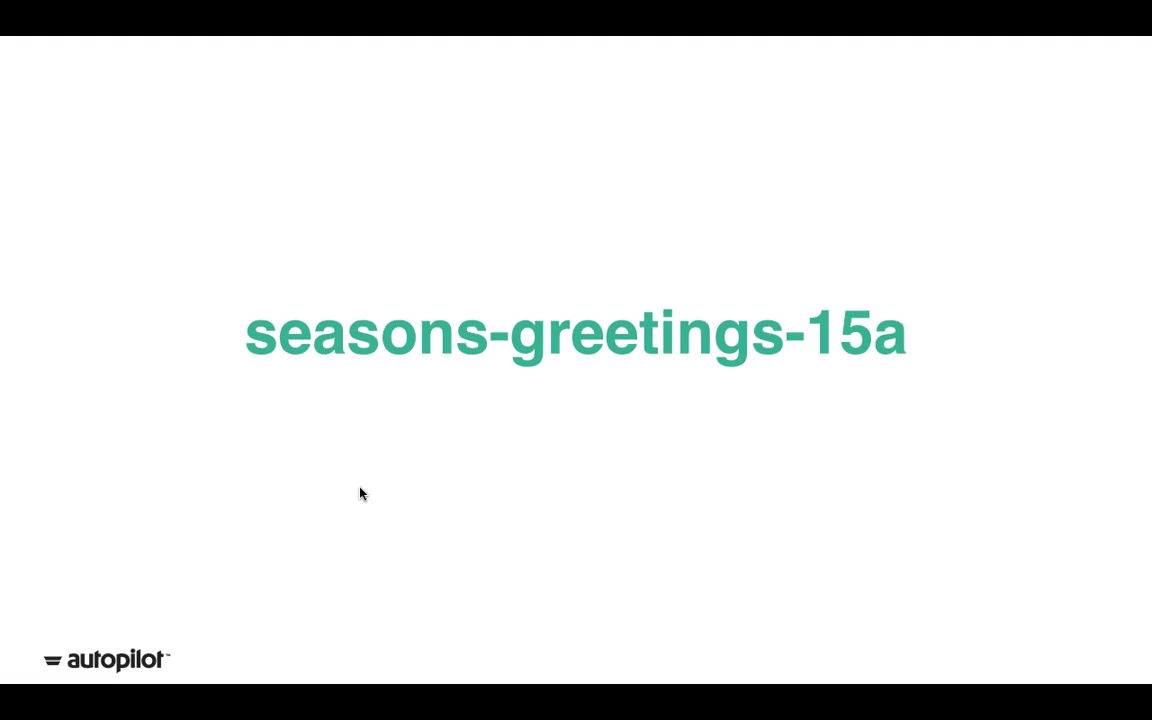
Step: Exit the Keynote slideshow, bring Chrome forward and open the page find bar
key("Escape")
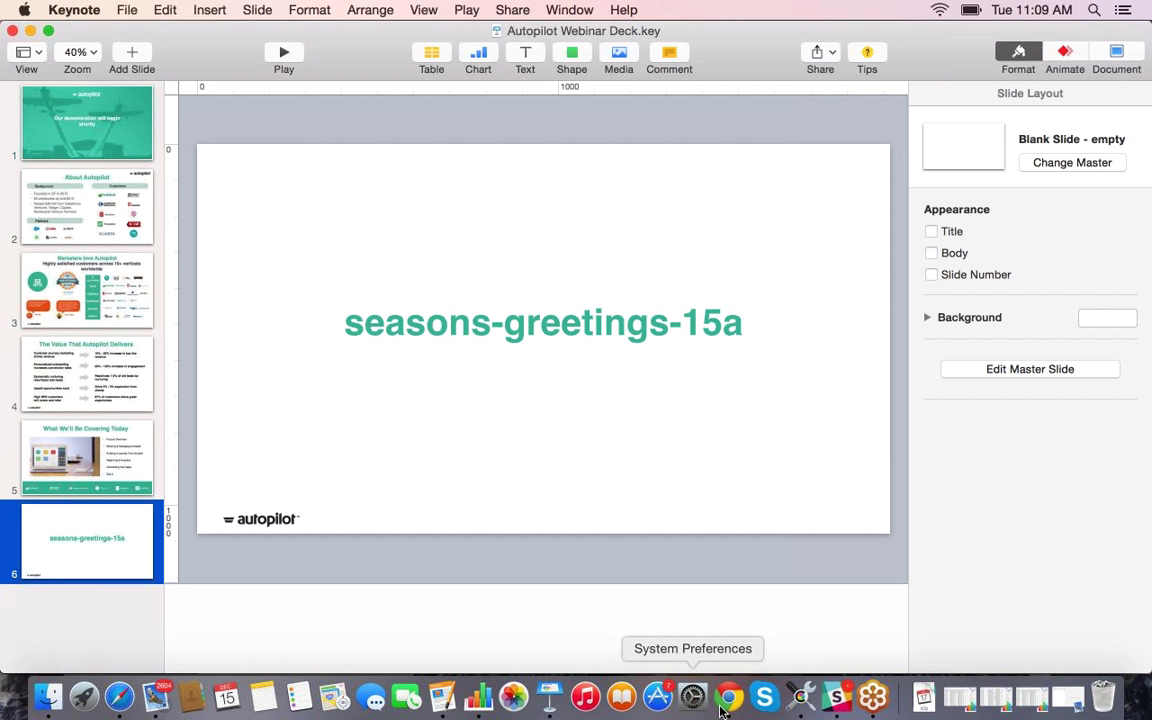
left_click(718, 702)
key("super+f")
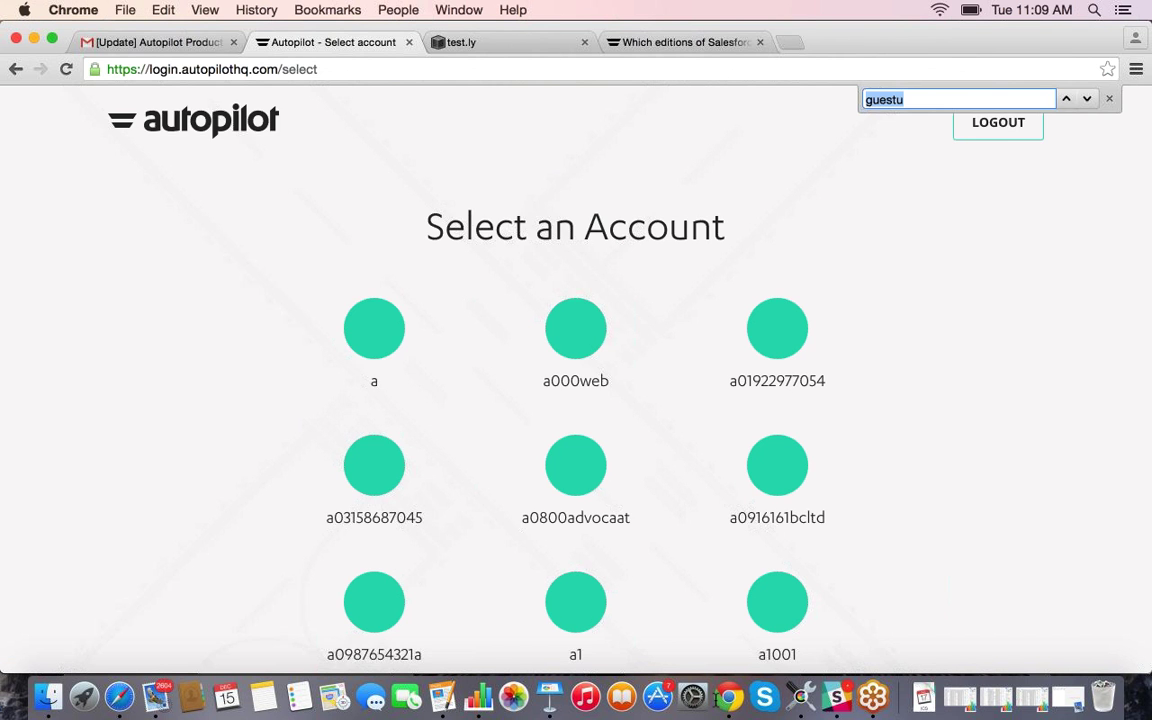
Step: Search the account list for 'testl' and open the testly demo account
type("testl")
left_click(372, 350)
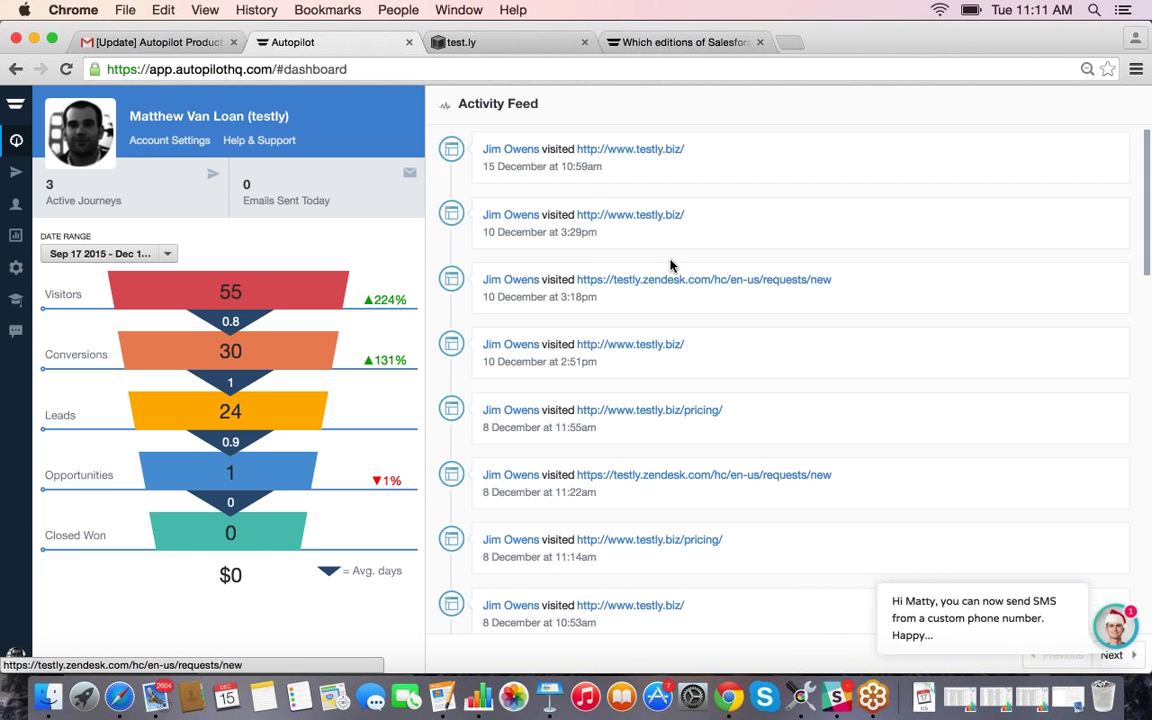
Step: Scroll through the Activity Feed's site visits and Headsup events, then open All Settings
scroll(671, 267, "down", 4)
scroll(671, 267, "down", 15)
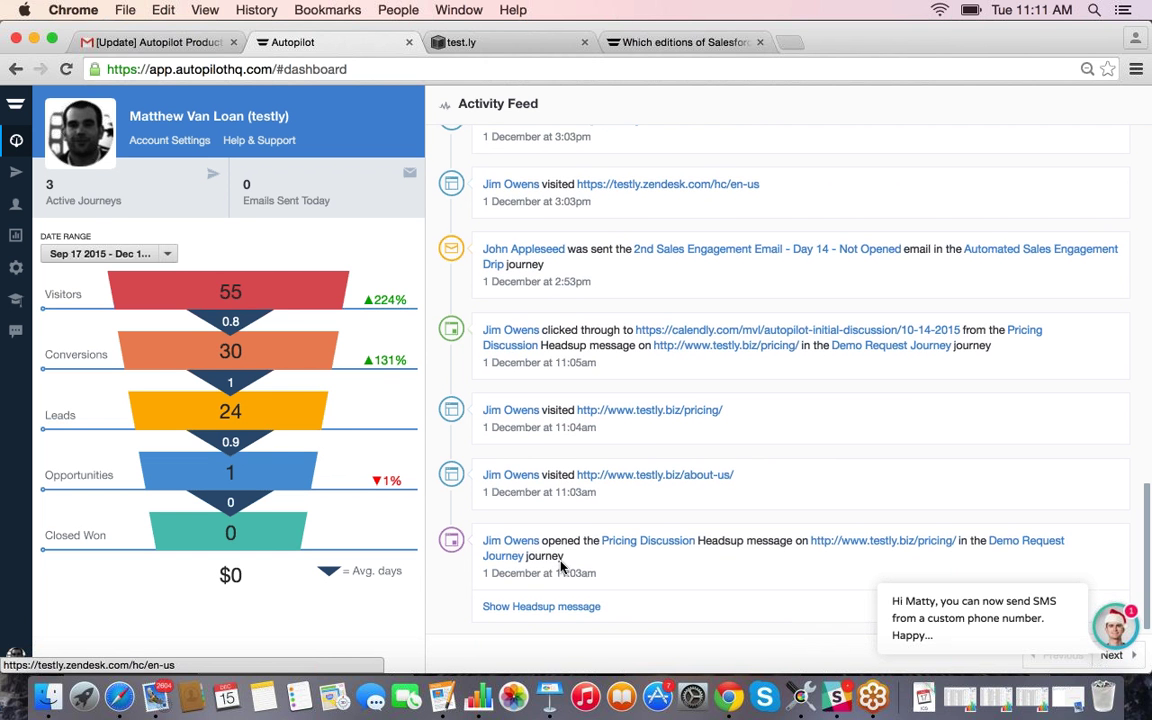
scroll(563, 561, "up", 3)
scroll(561, 562, "up", 1)
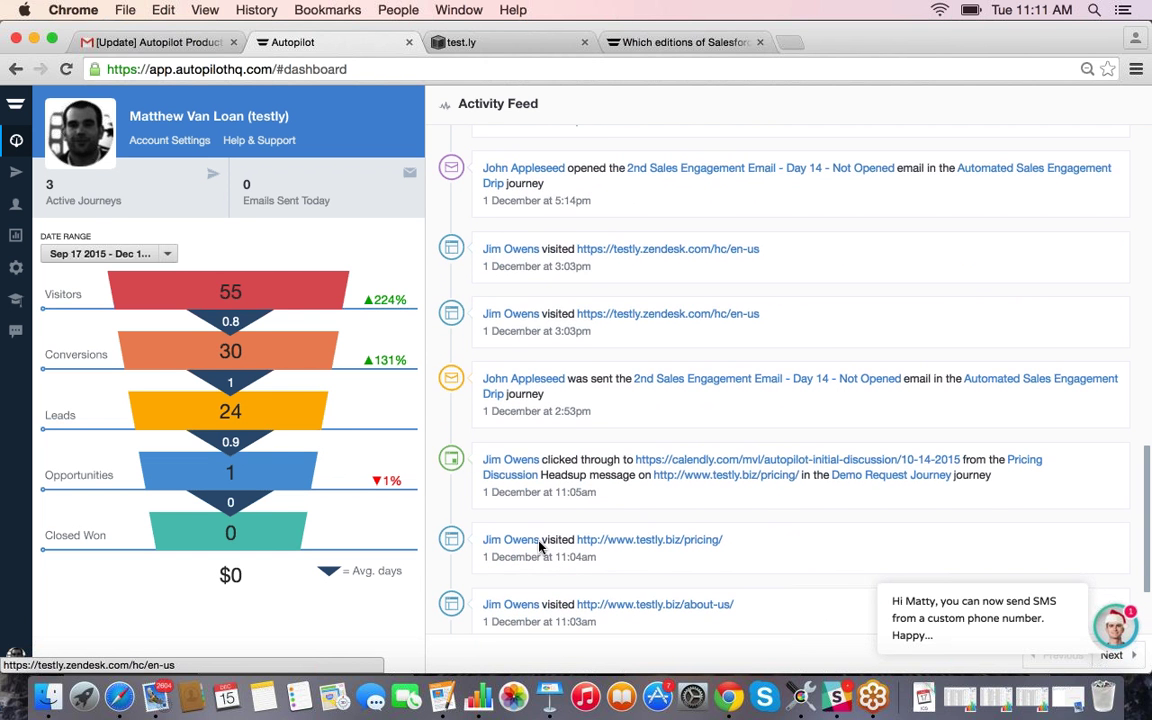
scroll(587, 368, "down", 1)
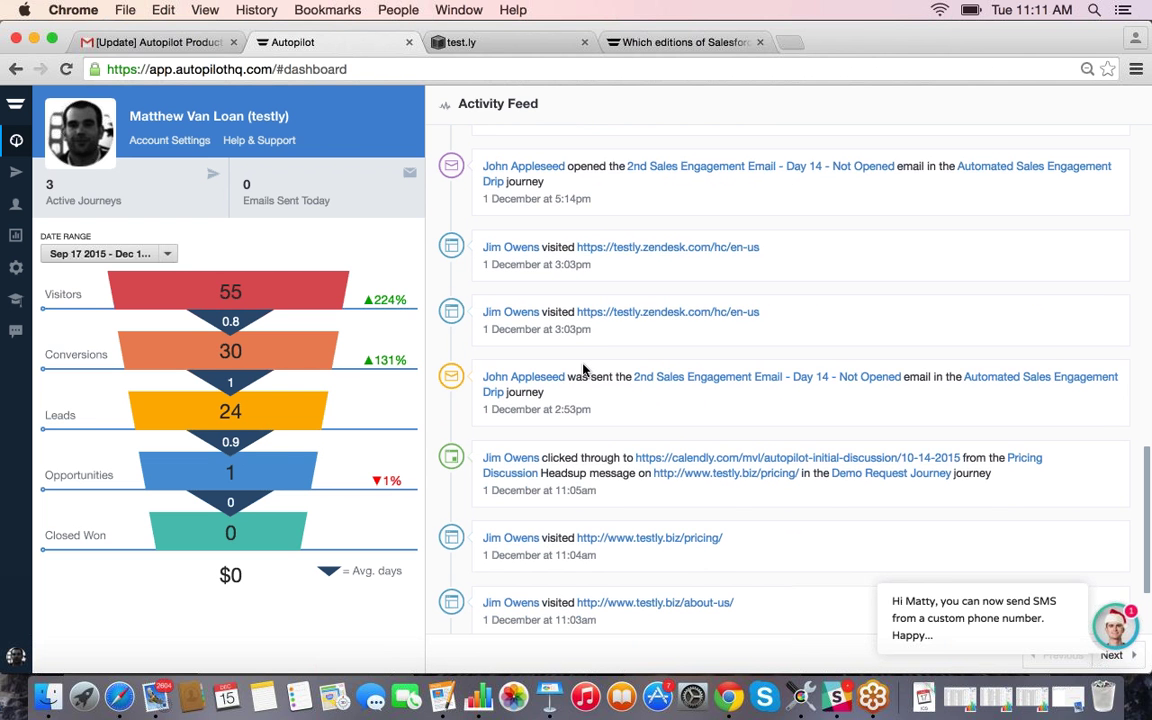
scroll(584, 369, "up", 1)
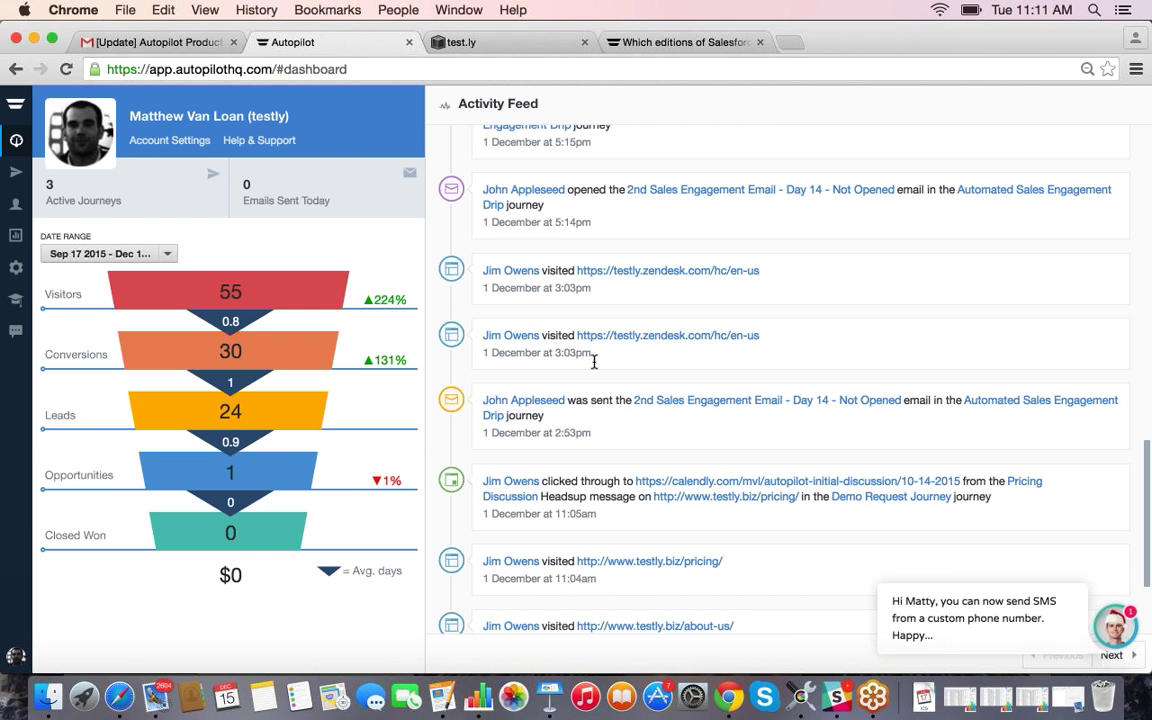
scroll(594, 362, "up", 5)
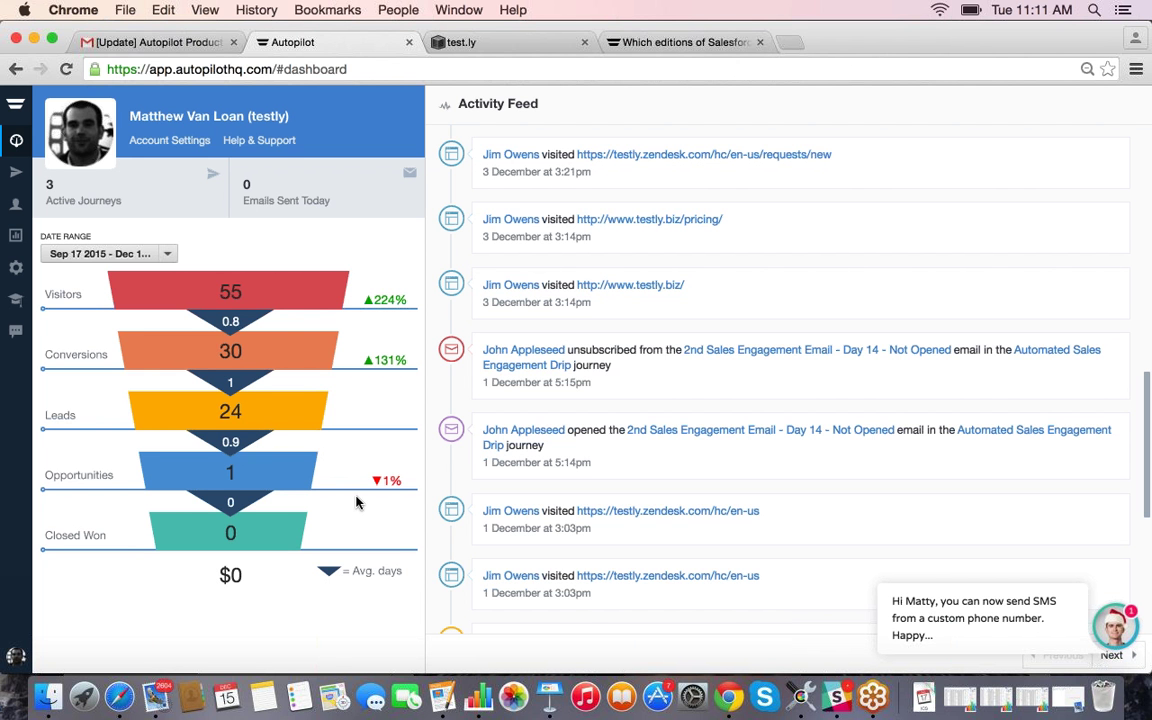
left_click(15, 271)
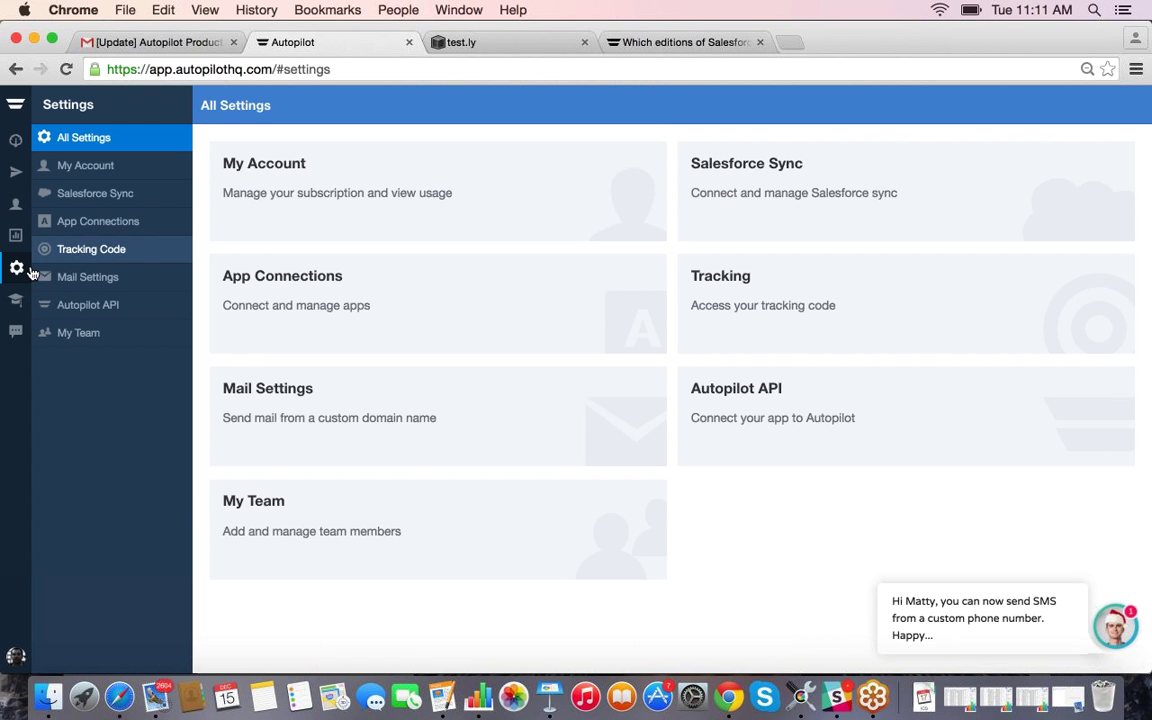
Step: Select the tracking code, enable it for app use with devmode=true, then go to Contacts
left_click(734, 286)
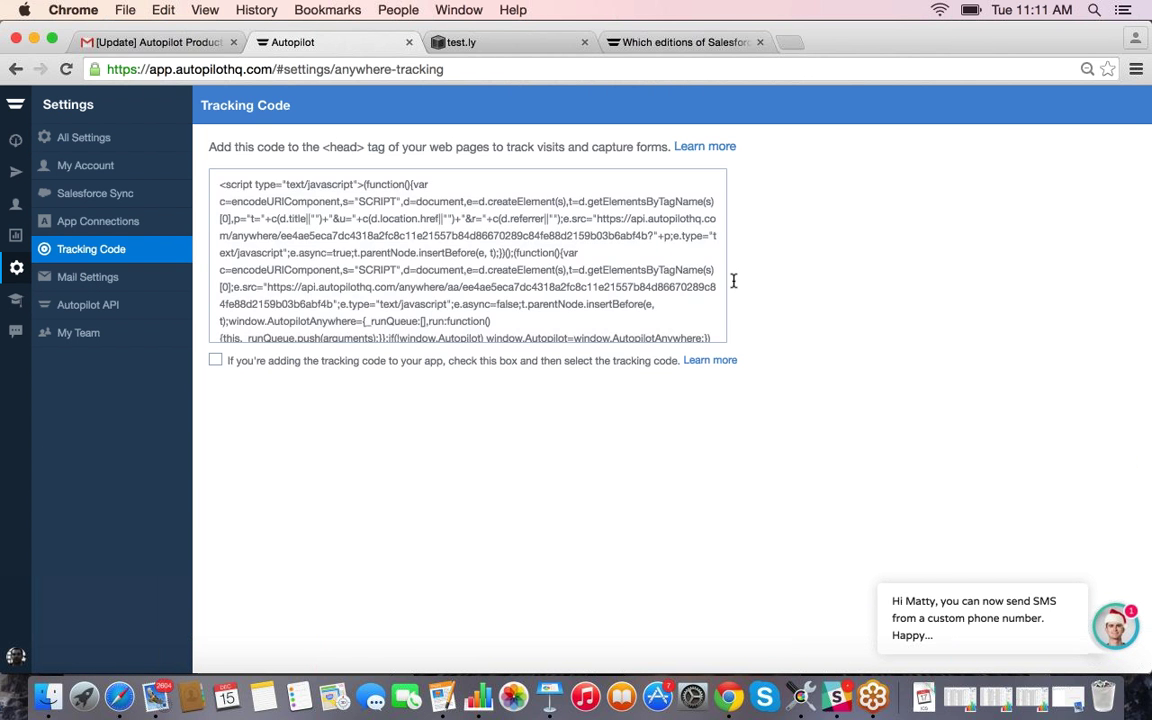
left_click(527, 238)
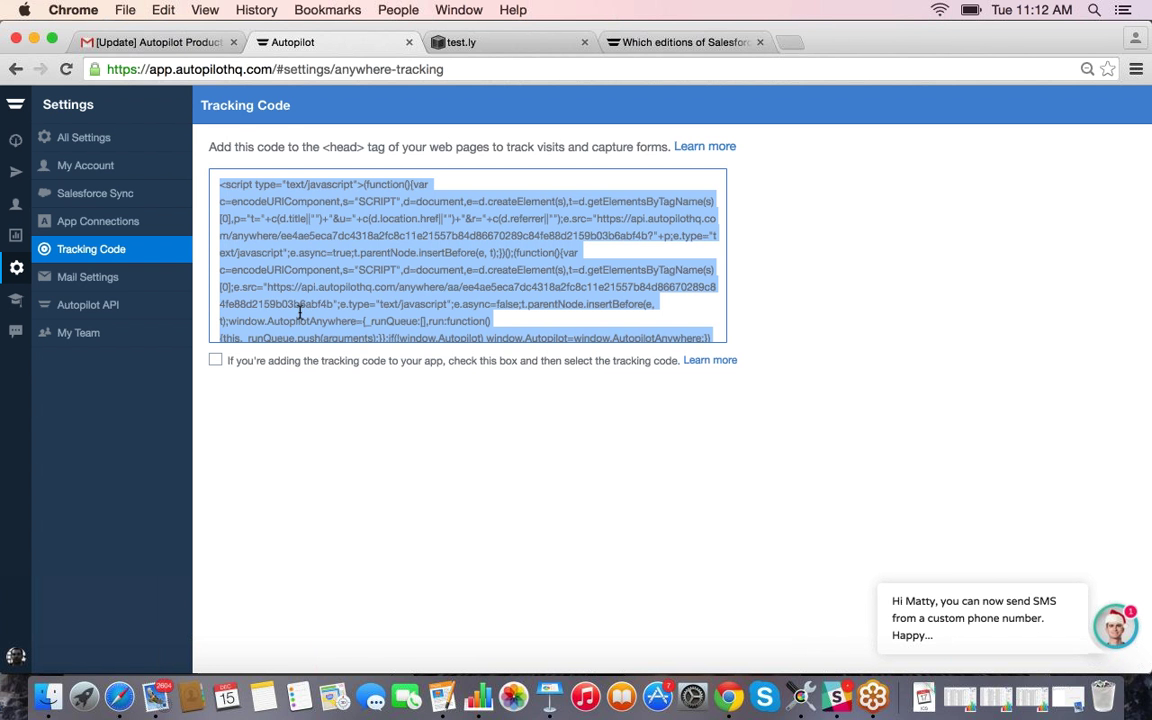
key("Tab")
key("space")
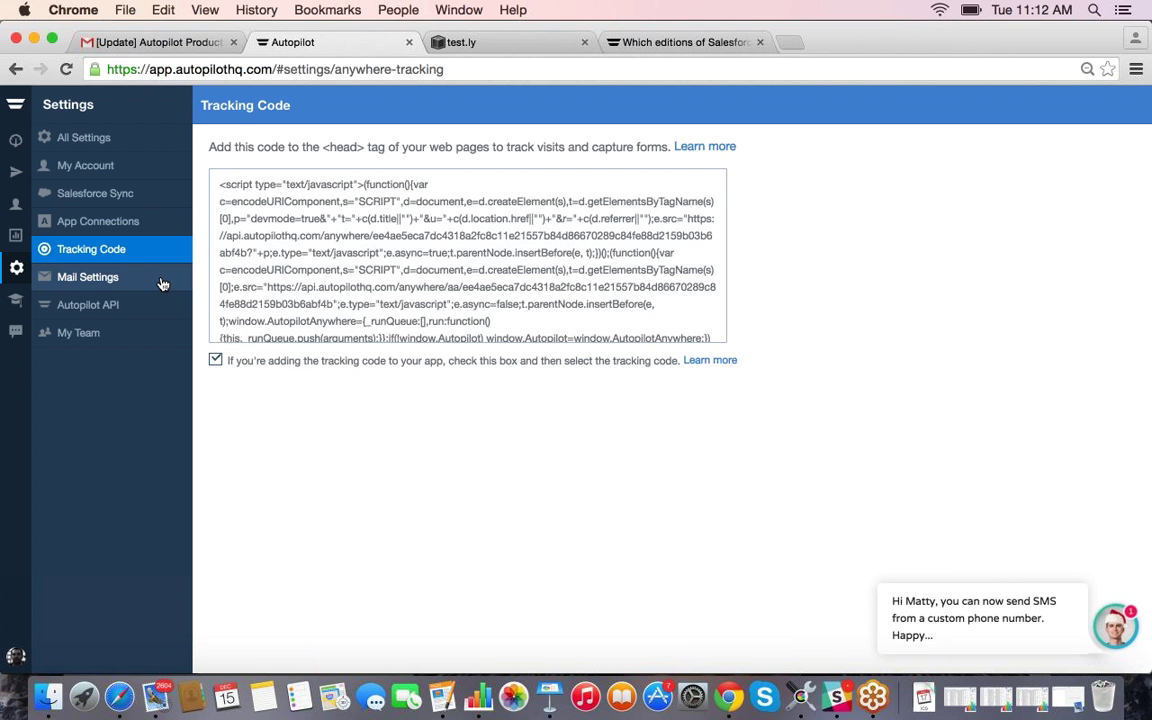
left_click(16, 208)
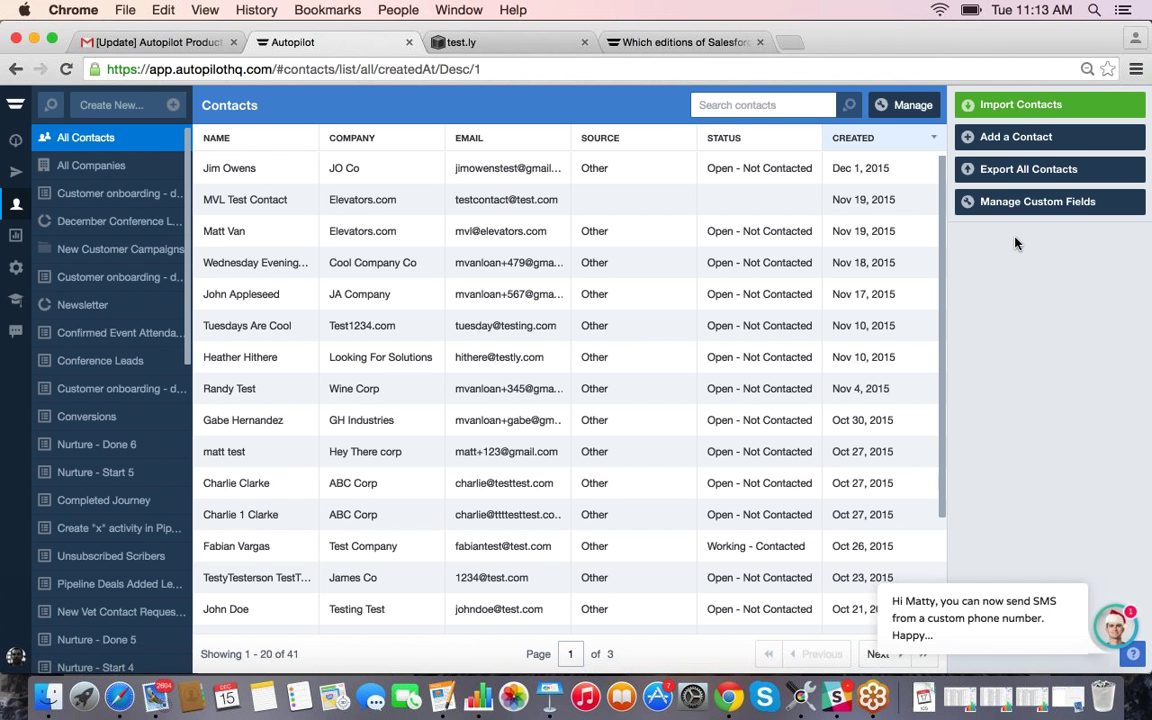
Step: Open Import Contacts and look over its spreadsheet and Zapier app options
left_click(1037, 110)
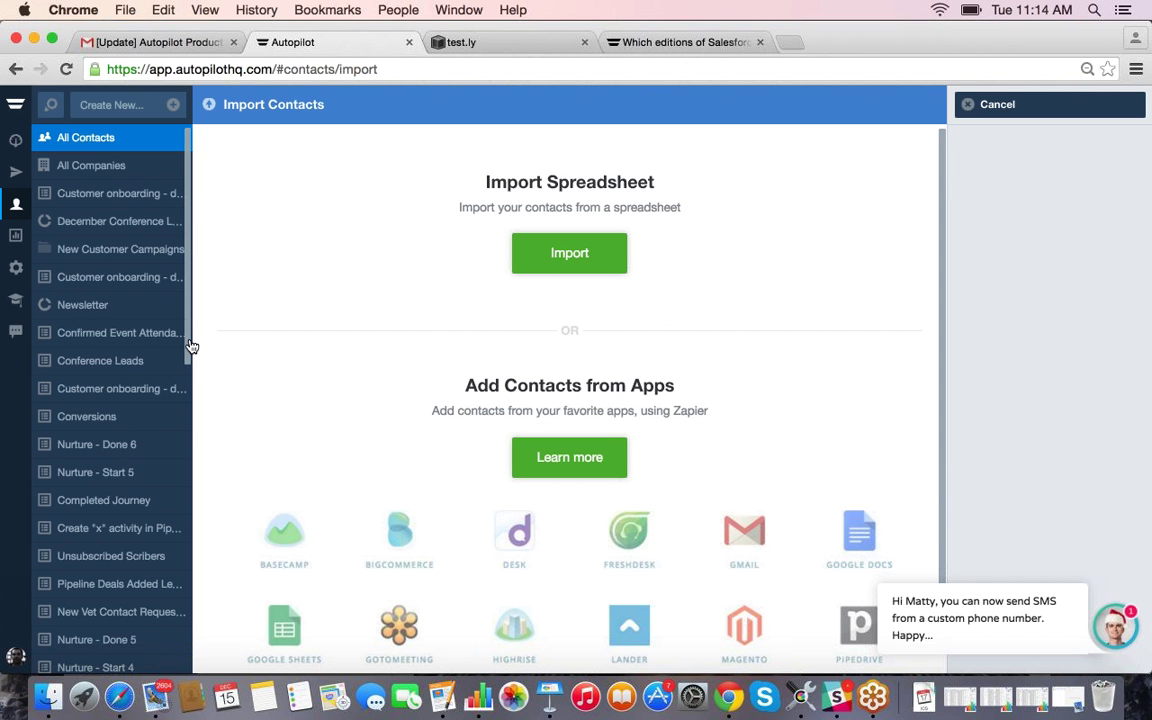
scroll(185, 350, "down", 1)
scroll(120, 220, "up", 1)
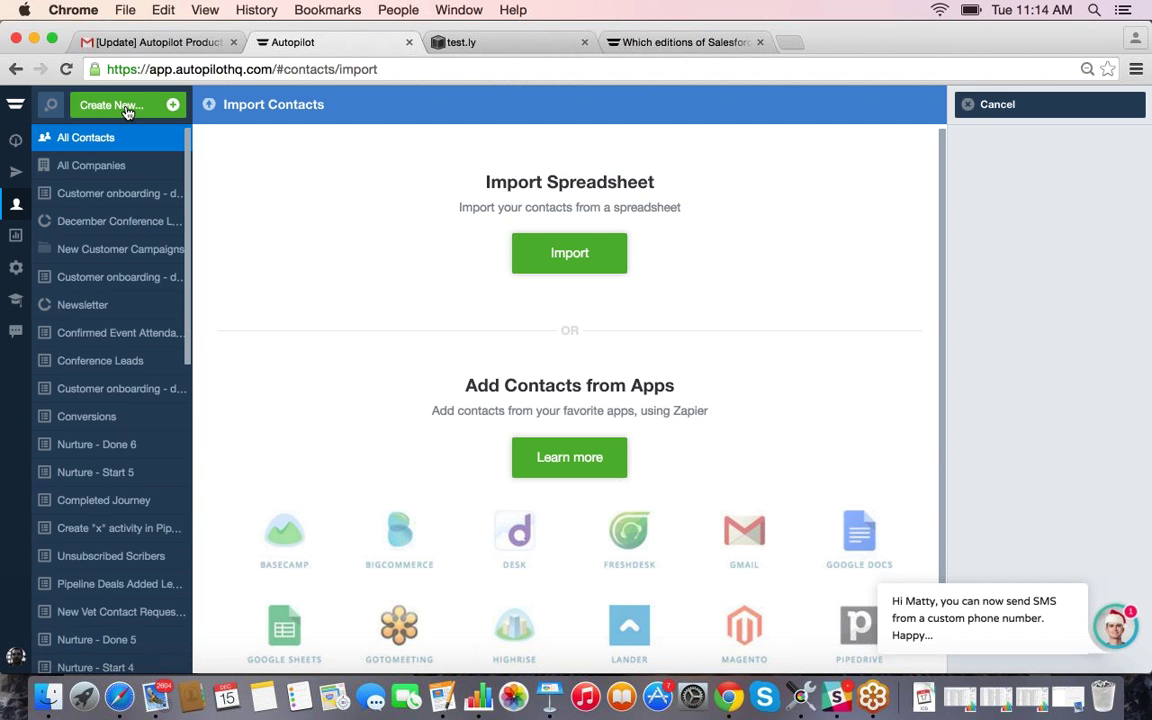
Step: Create a new smart segment named 'Targeted Audience'
left_click(112, 104)
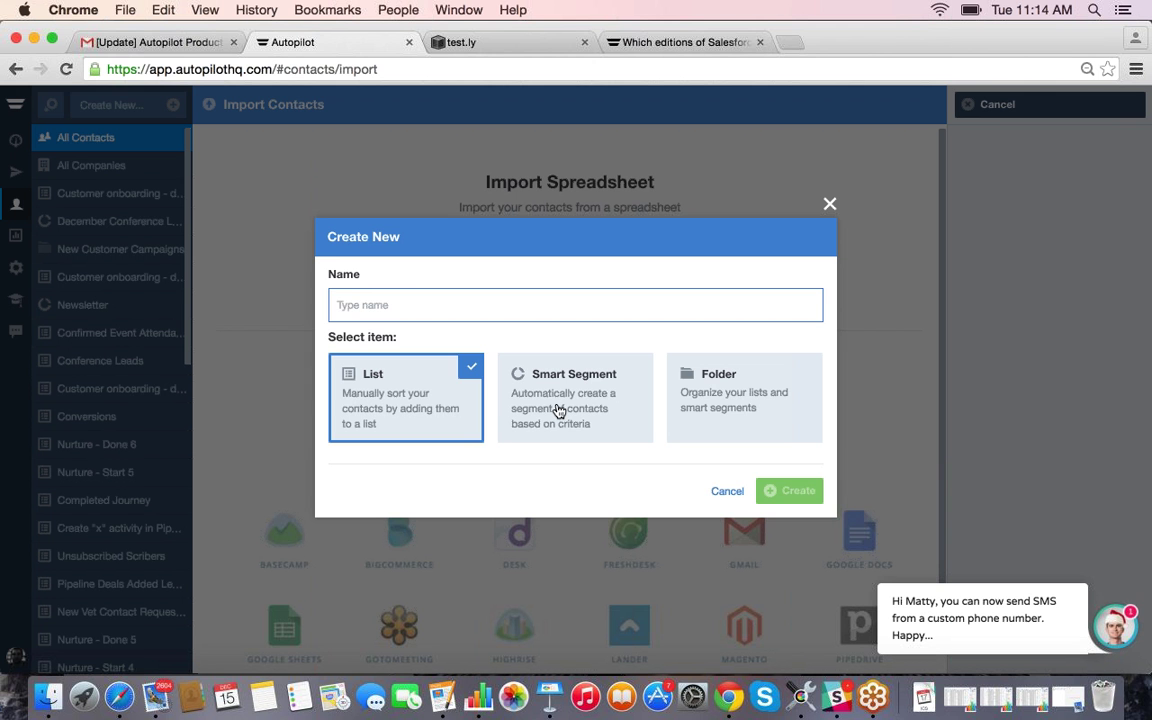
left_click(557, 410)
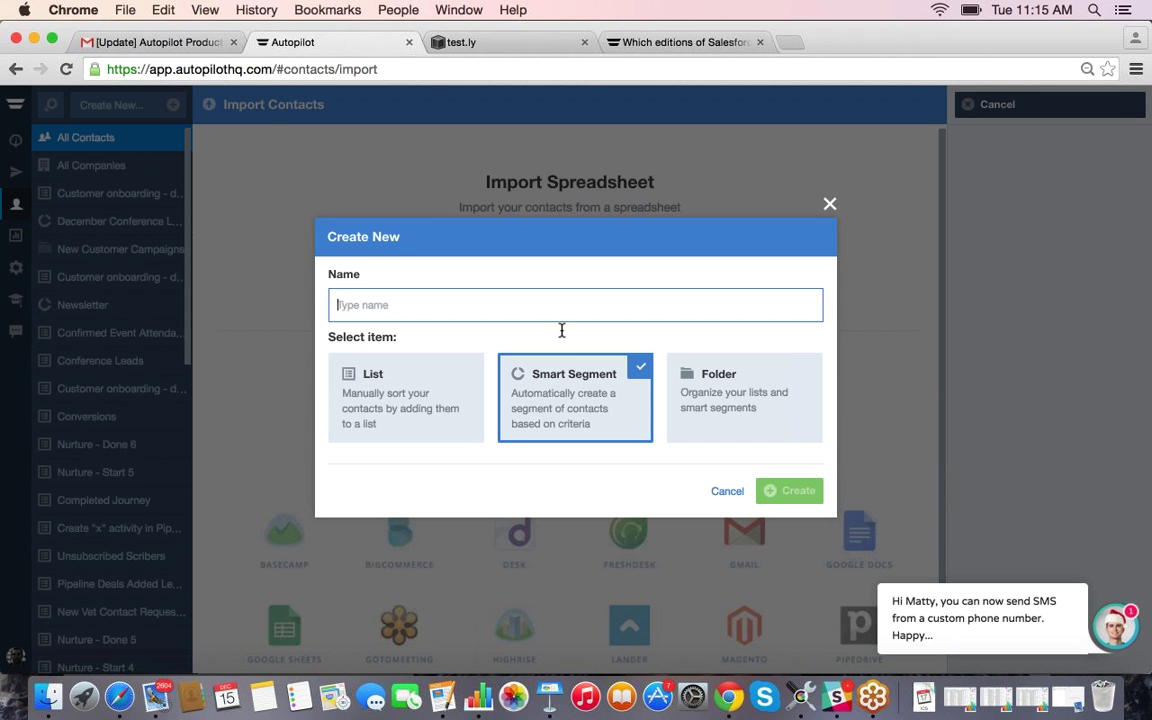
type("T")
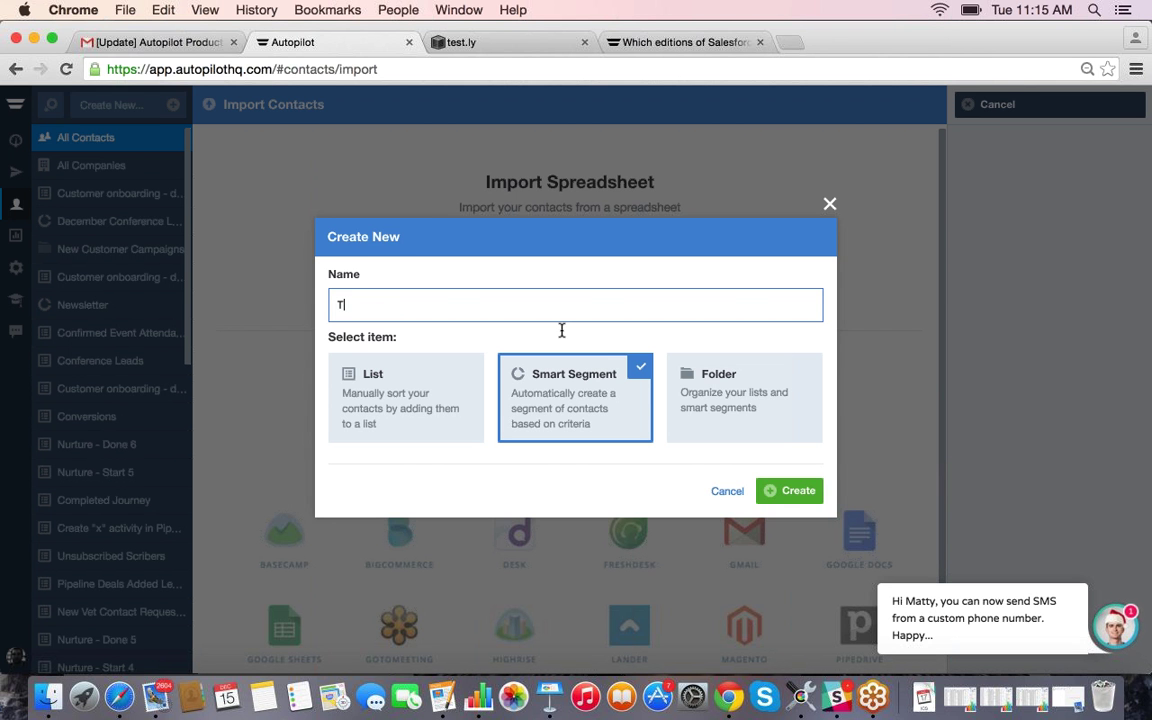
type("argeted Audience")
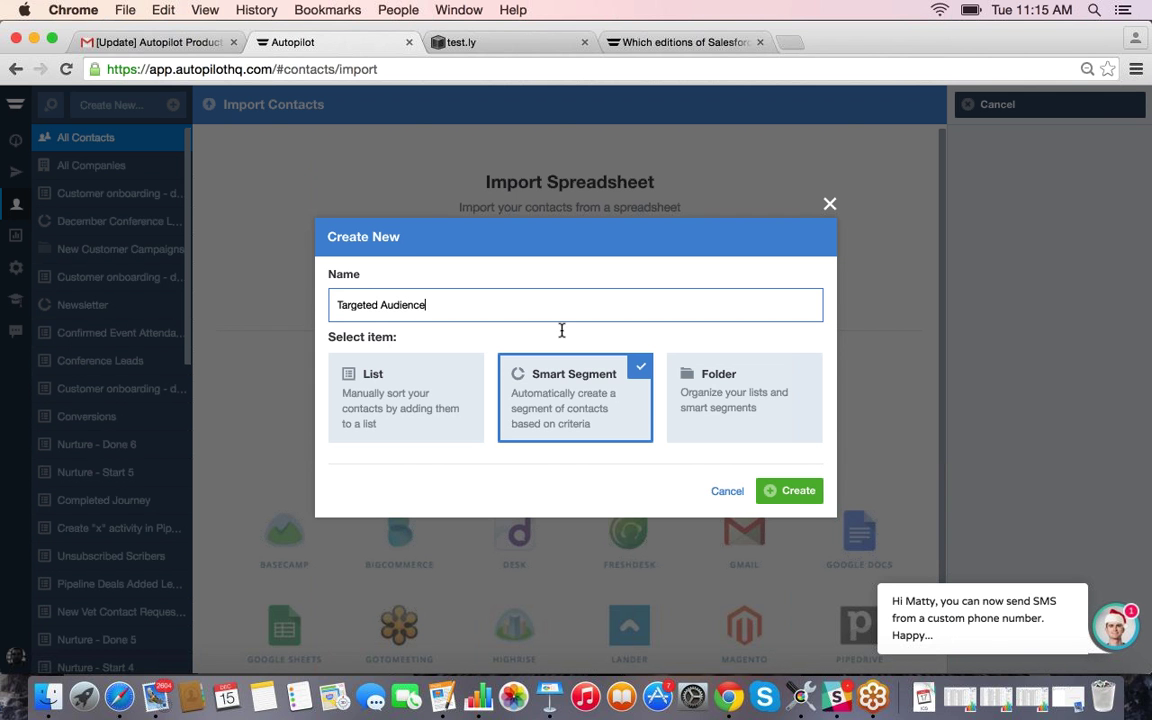
right_click(571, 299)
left_click(531, 289)
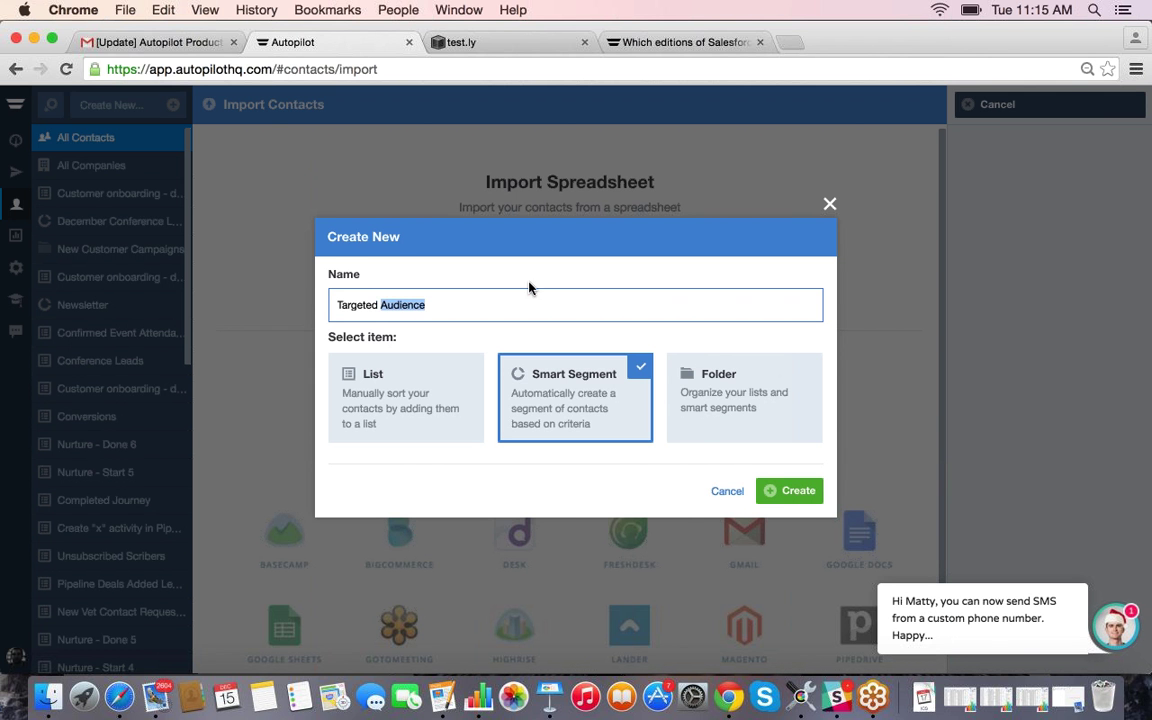
left_click(563, 397)
left_click(789, 491)
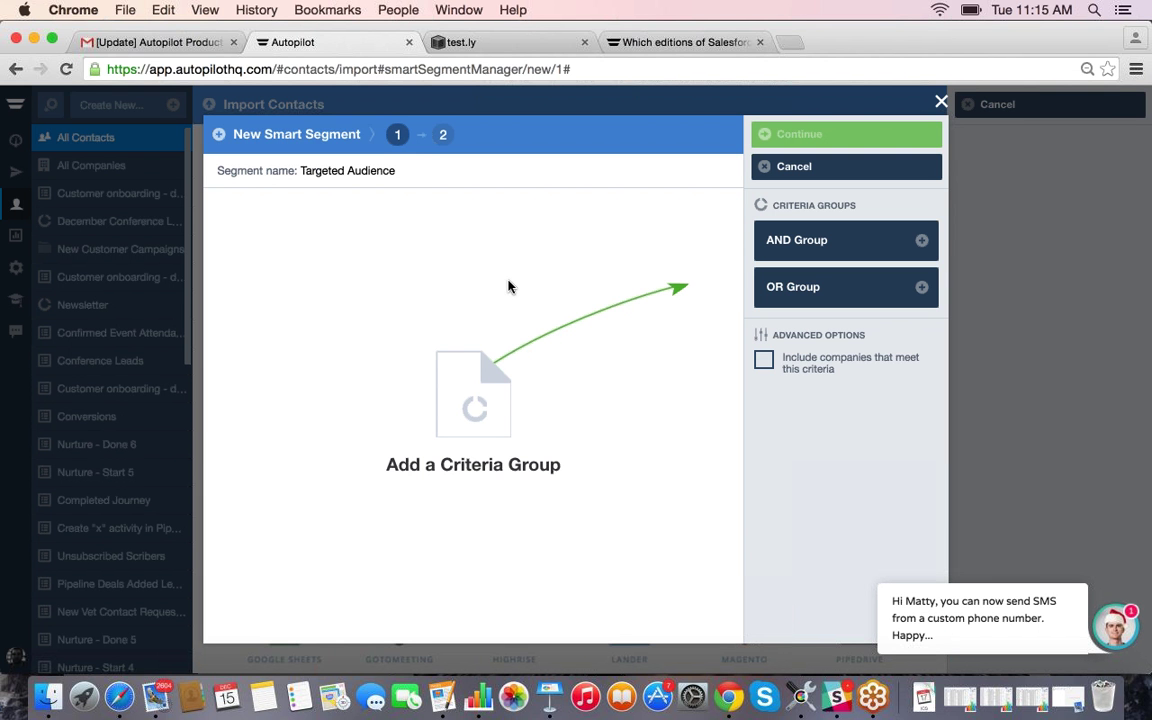
Step: Add an AND group with the contact field condition Visited Pricing Page is true
left_click(820, 249)
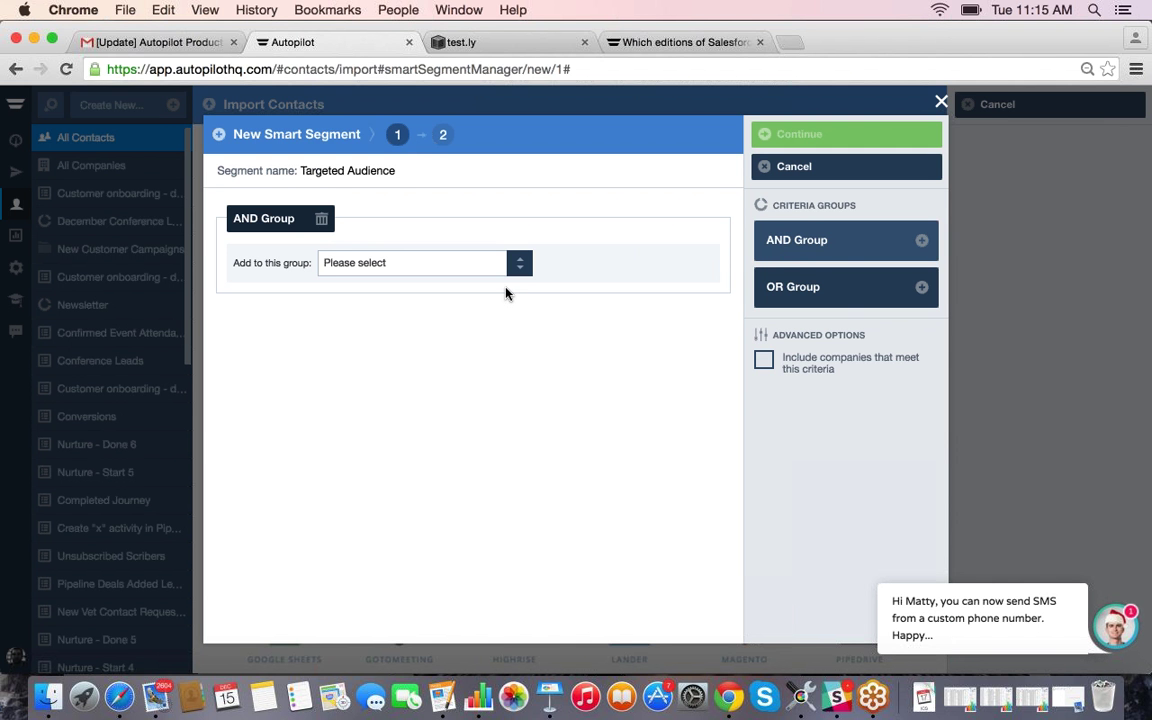
left_click(511, 270)
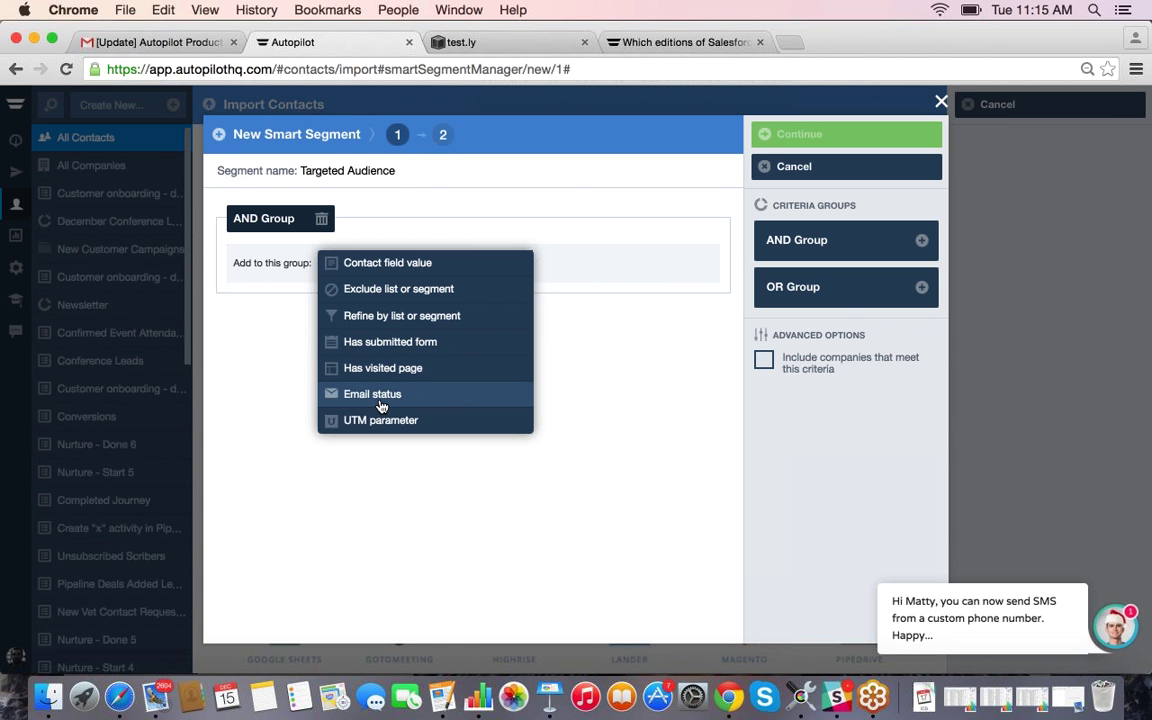
left_click(340, 264)
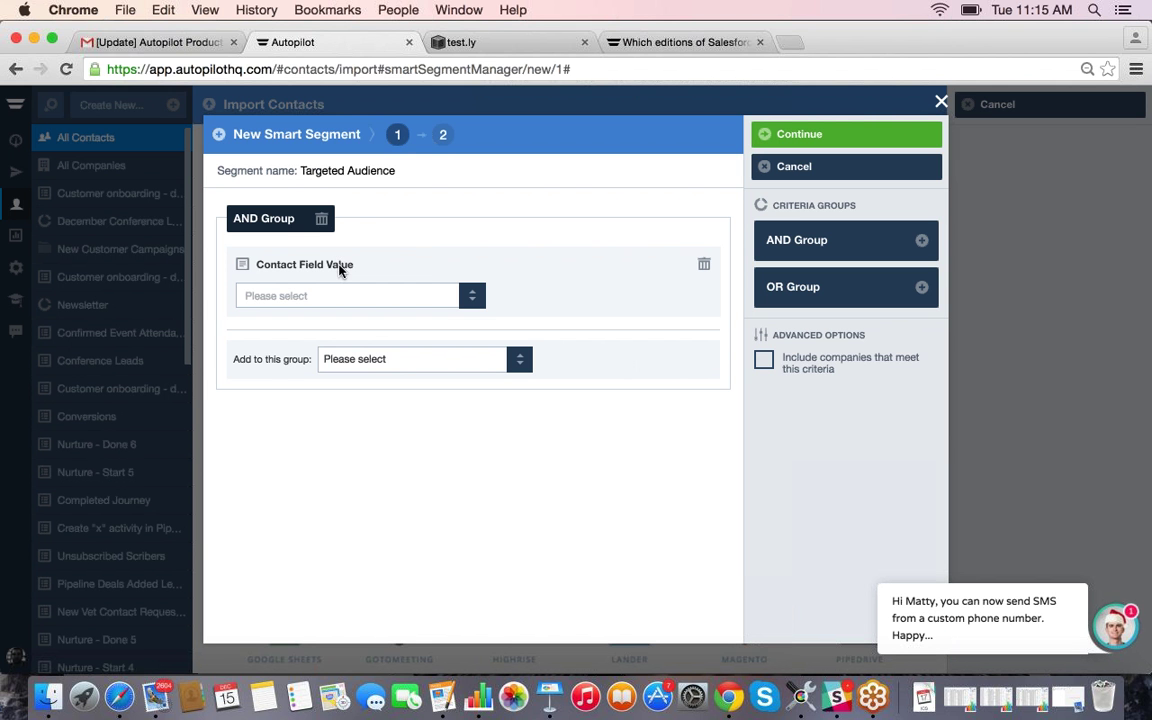
left_click(467, 297)
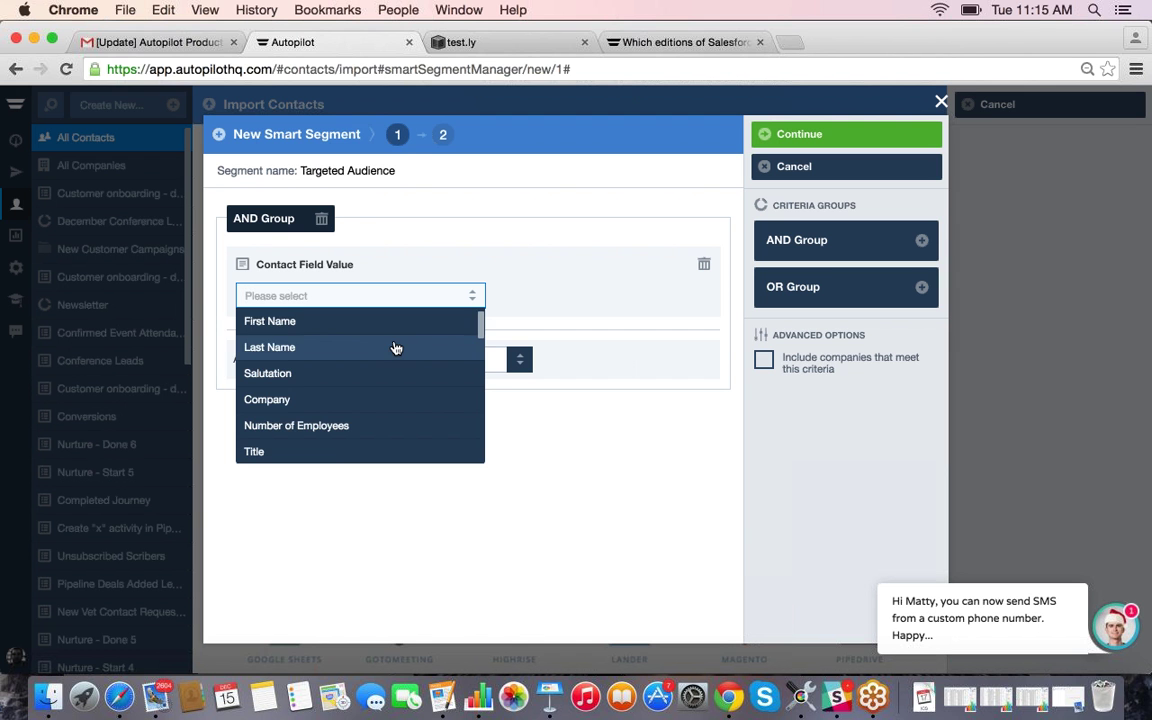
scroll(395, 350, "down", 10)
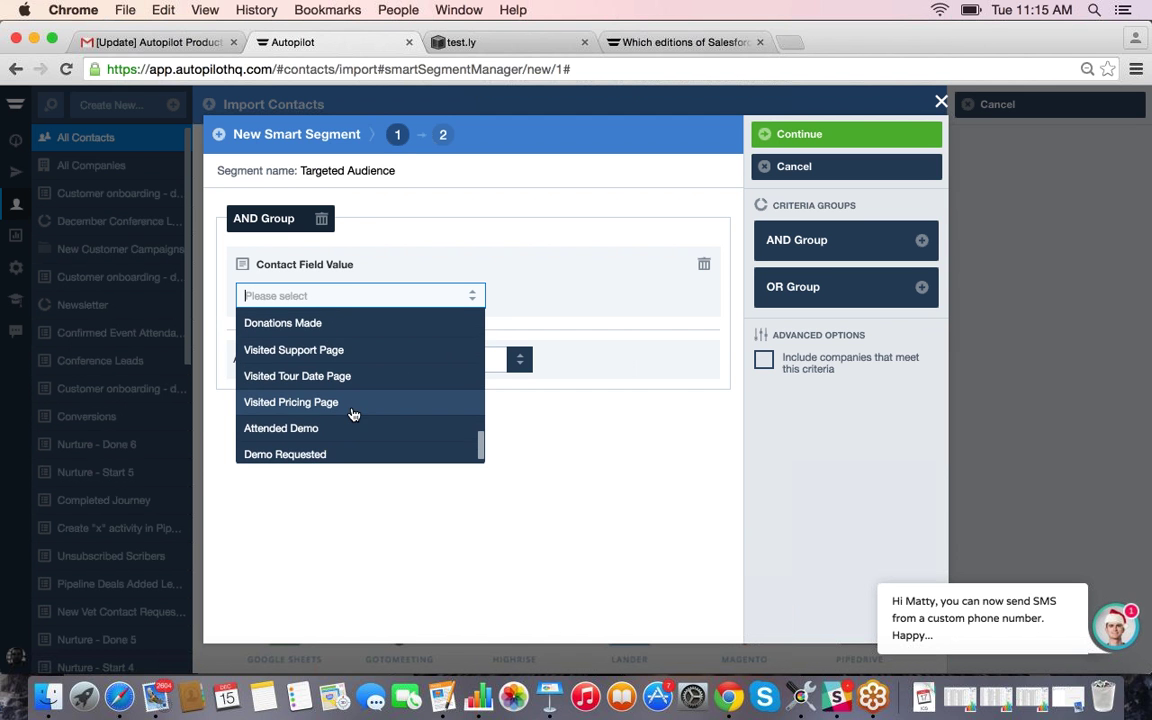
scroll(268, 343, "up", 1)
left_click(284, 406)
left_click(425, 300)
left_click(465, 300)
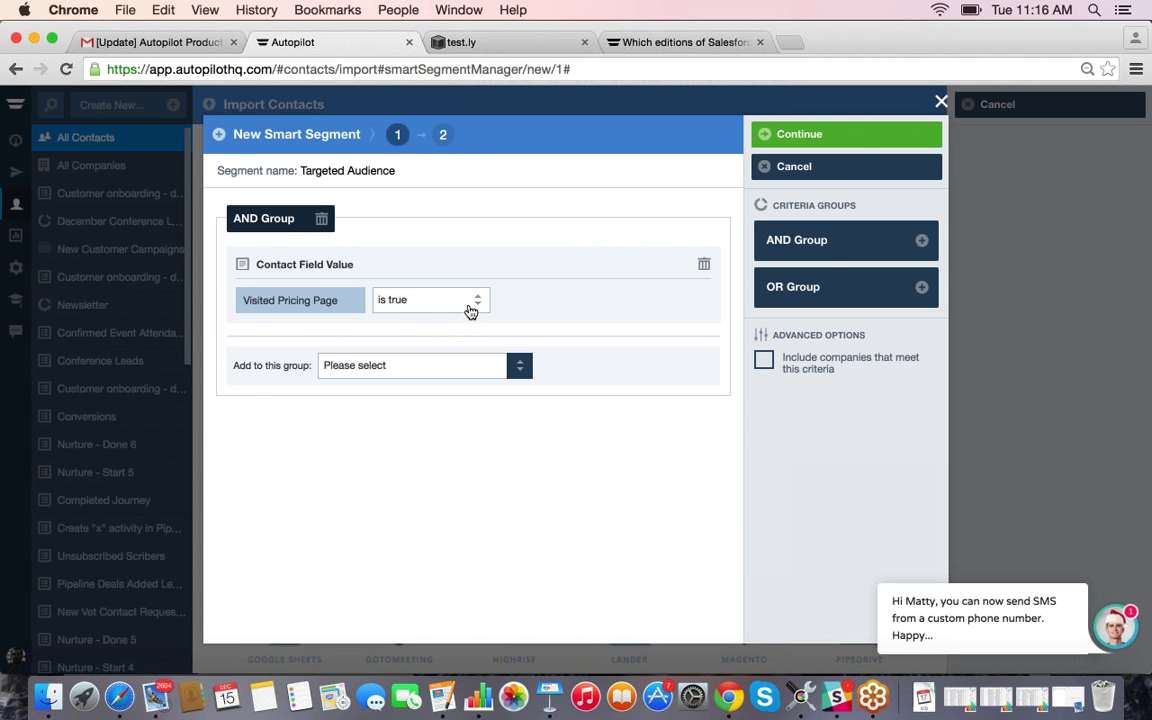
Step: Add a second AND group with a Has Submitted Form condition for Contact Us v2
left_click(826, 240)
left_click(415, 494)
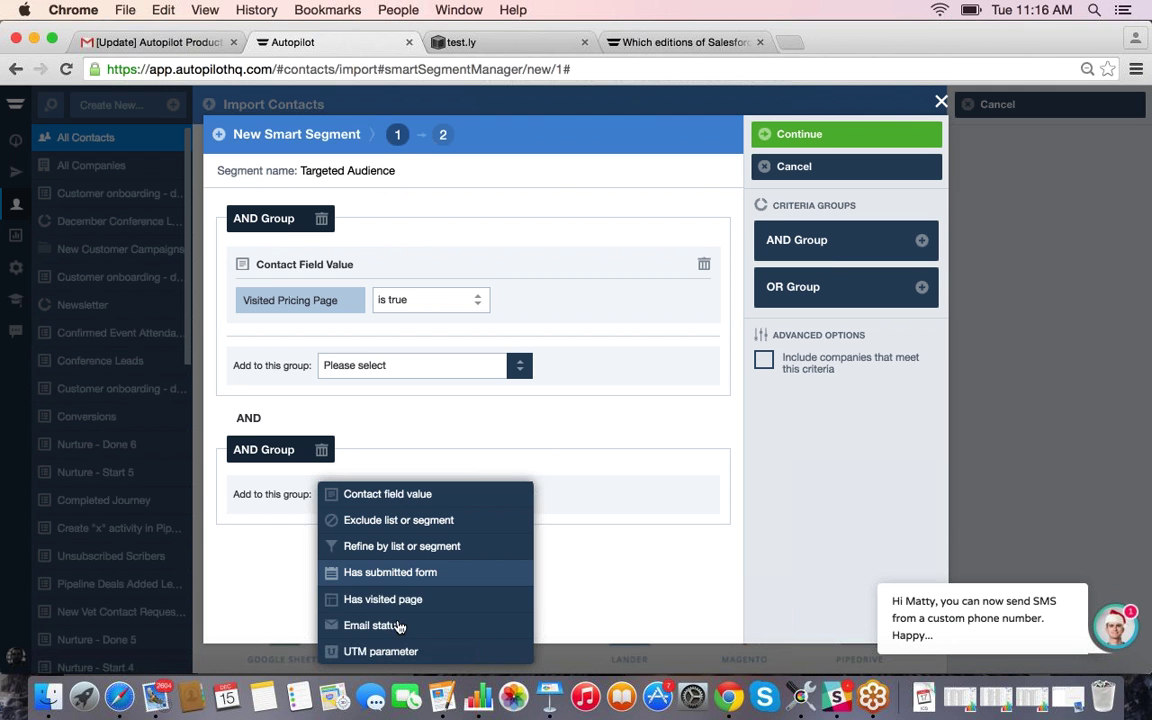
left_click(384, 572)
left_click(417, 517)
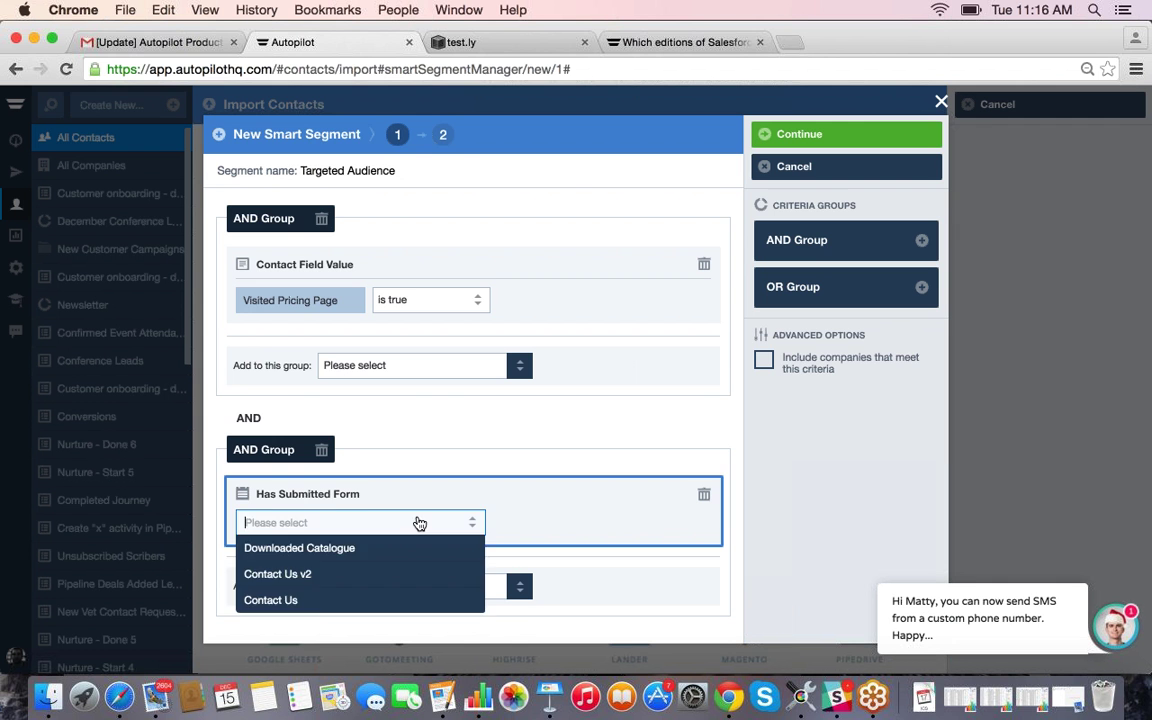
left_click(334, 576)
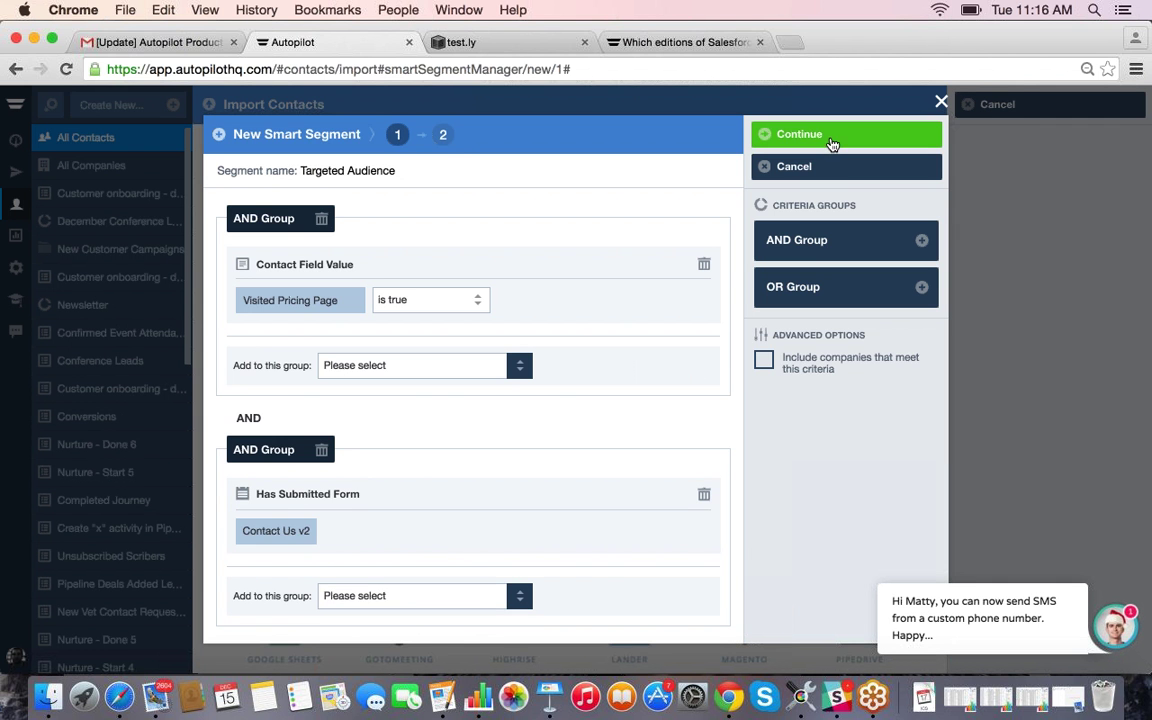
Step: Preview the 22 matching contacts, then cancel out of the segment editor
left_click(790, 134)
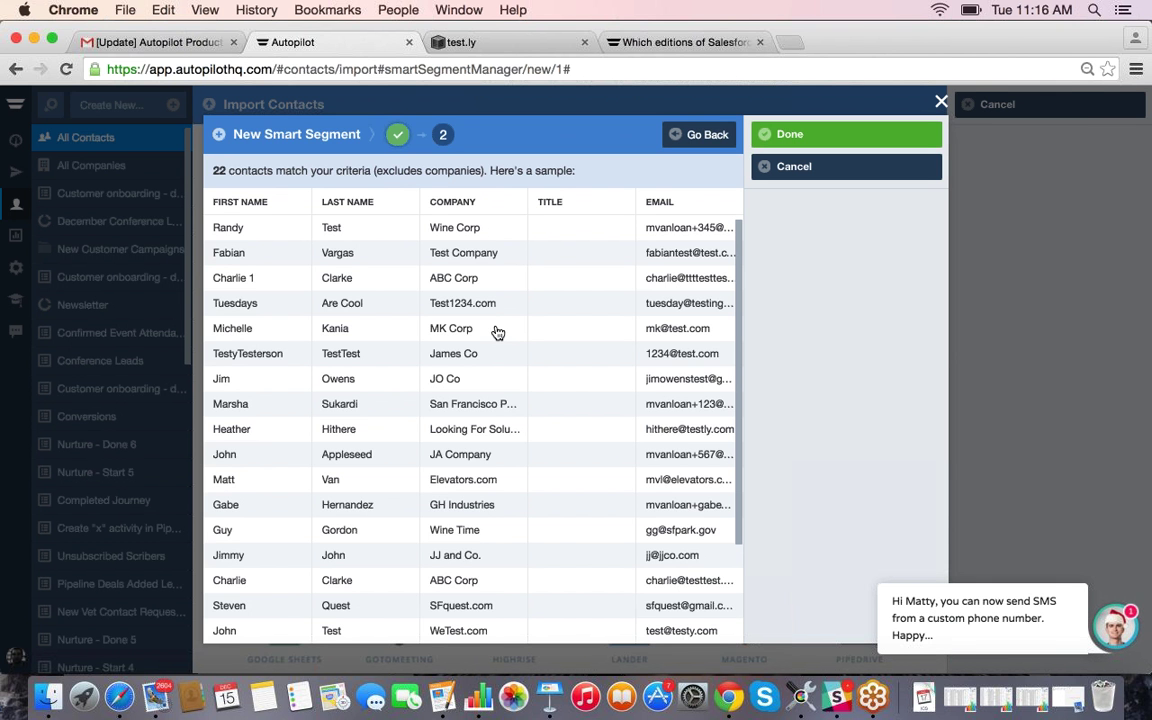
scroll(488, 377, "down", 1)
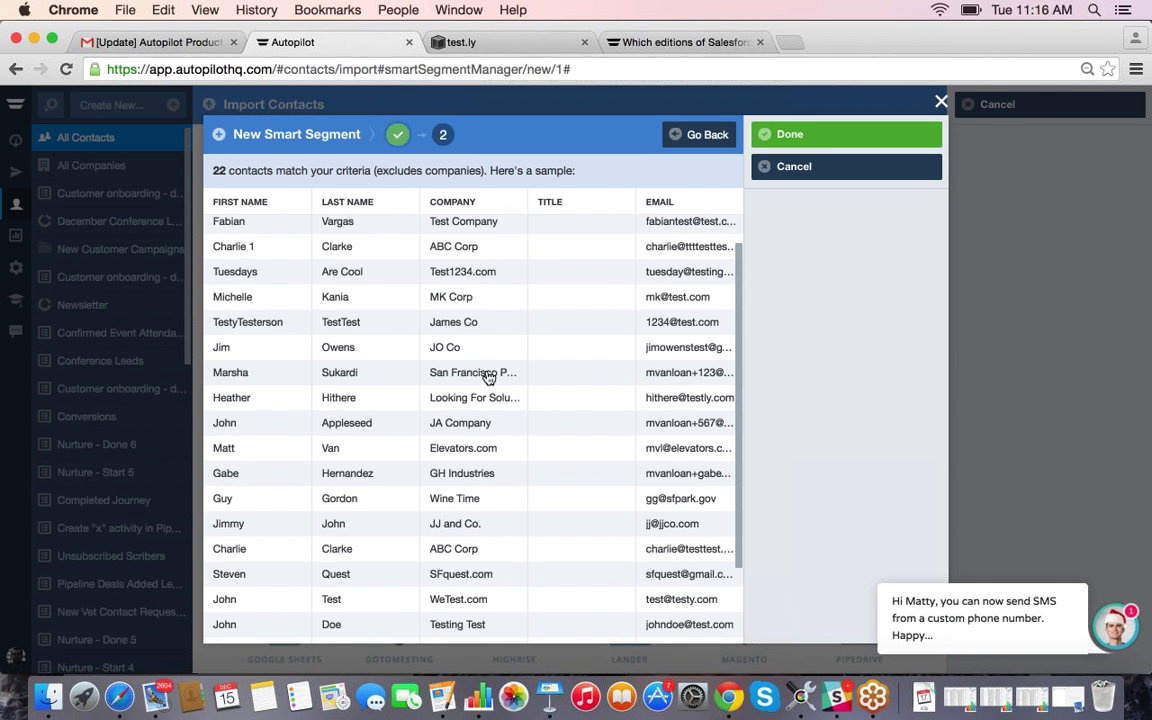
scroll(488, 377, "down", 3)
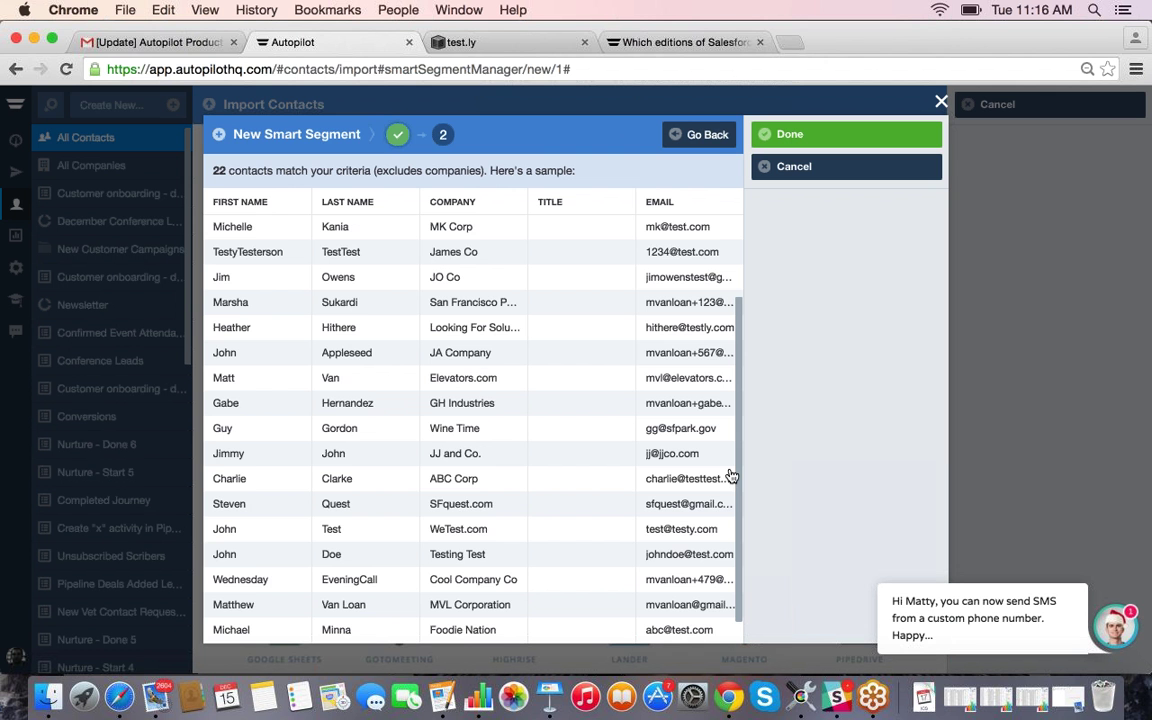
scroll(722, 462, "up", 1)
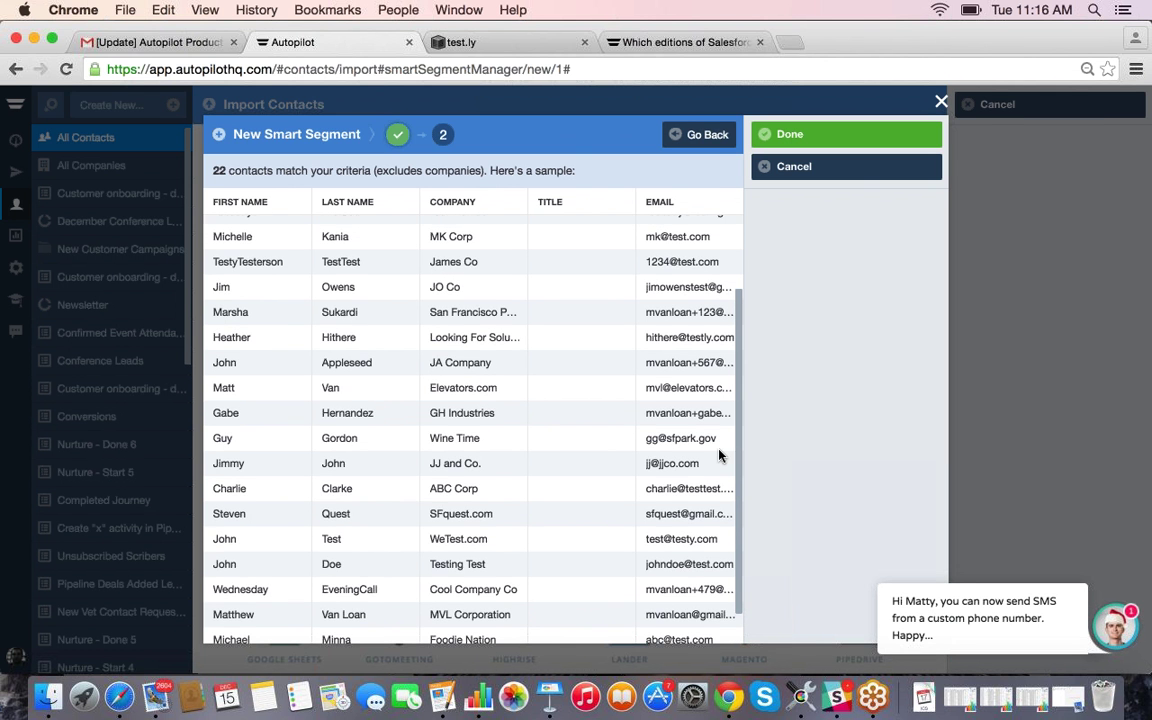
left_click(985, 435)
Step: Confirm exiting the segment setup and go to the All Journeys list
left_click(727, 406)
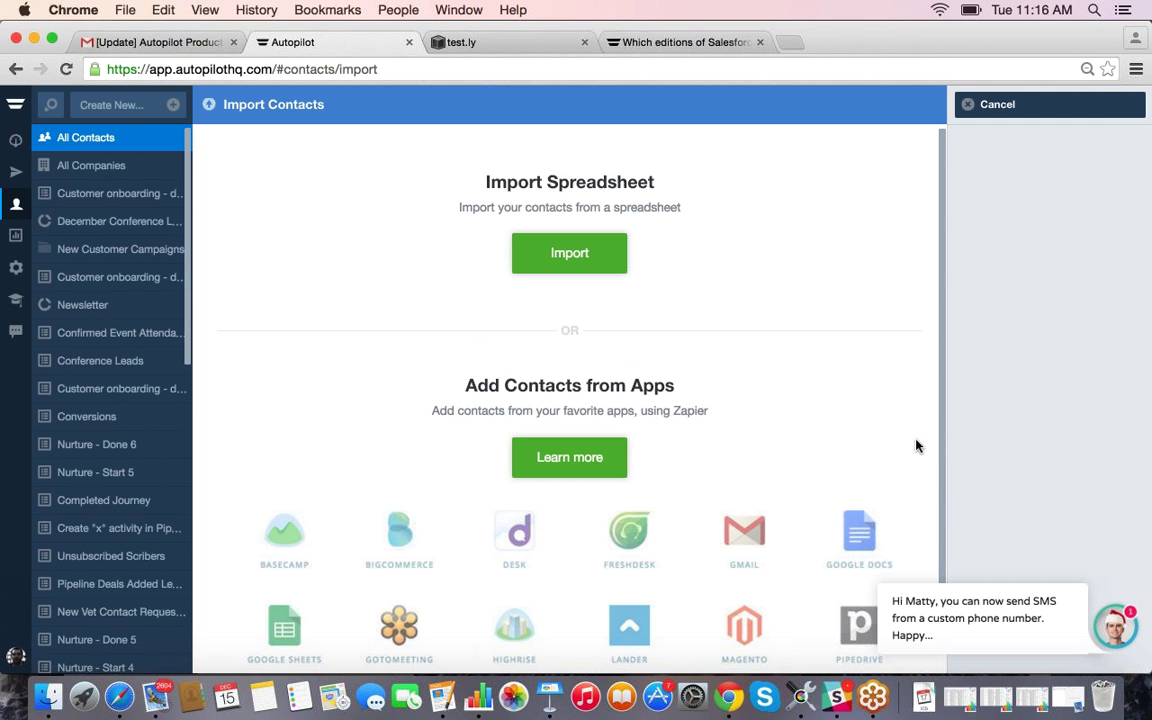
left_click(17, 184)
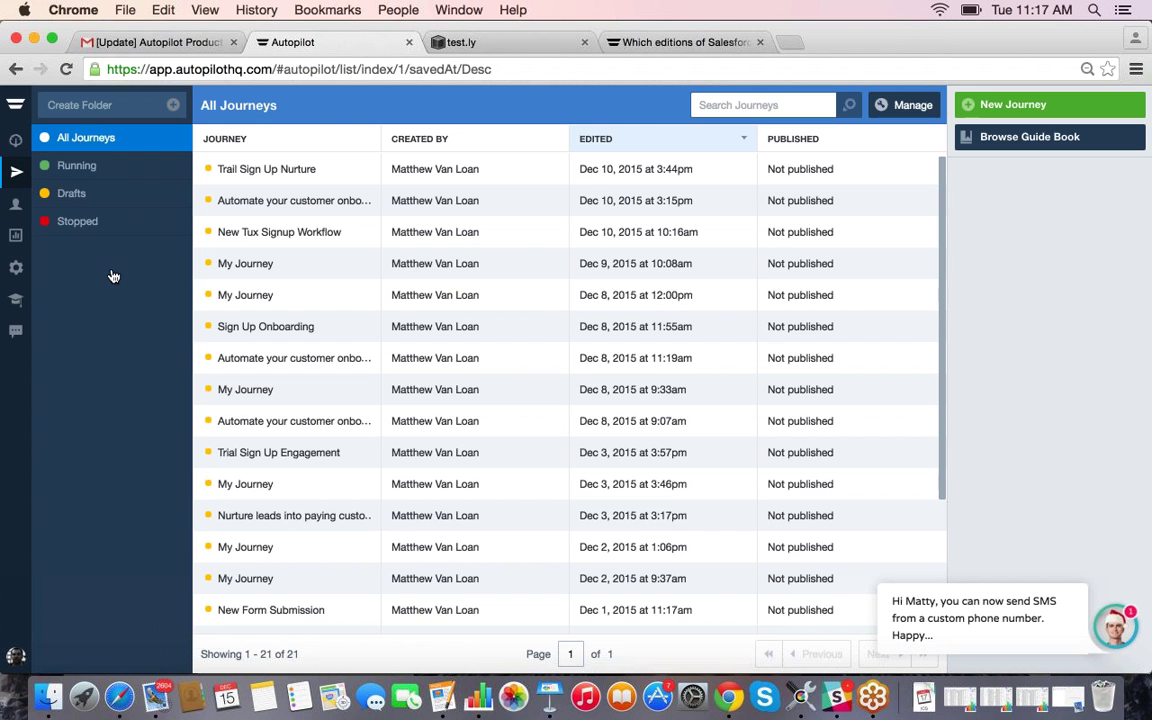
Step: Filter the journeys list to the three Running journeys and open the Guide Book
left_click(85, 194)
left_click(87, 168)
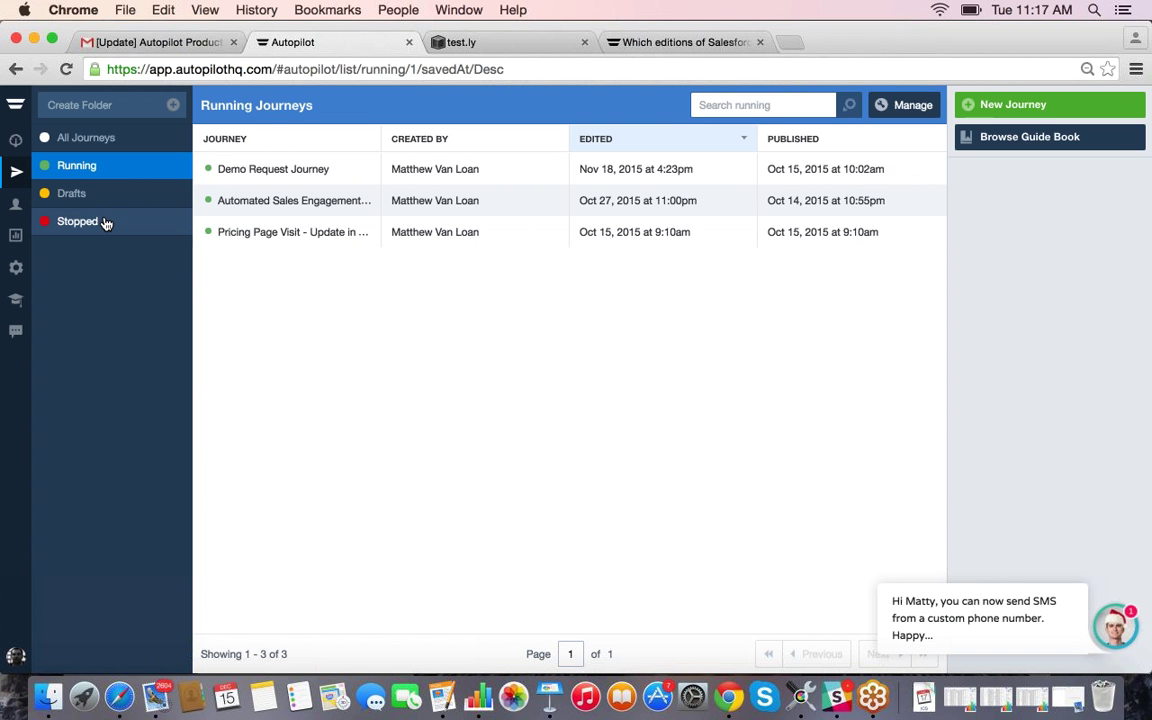
left_click(1027, 158)
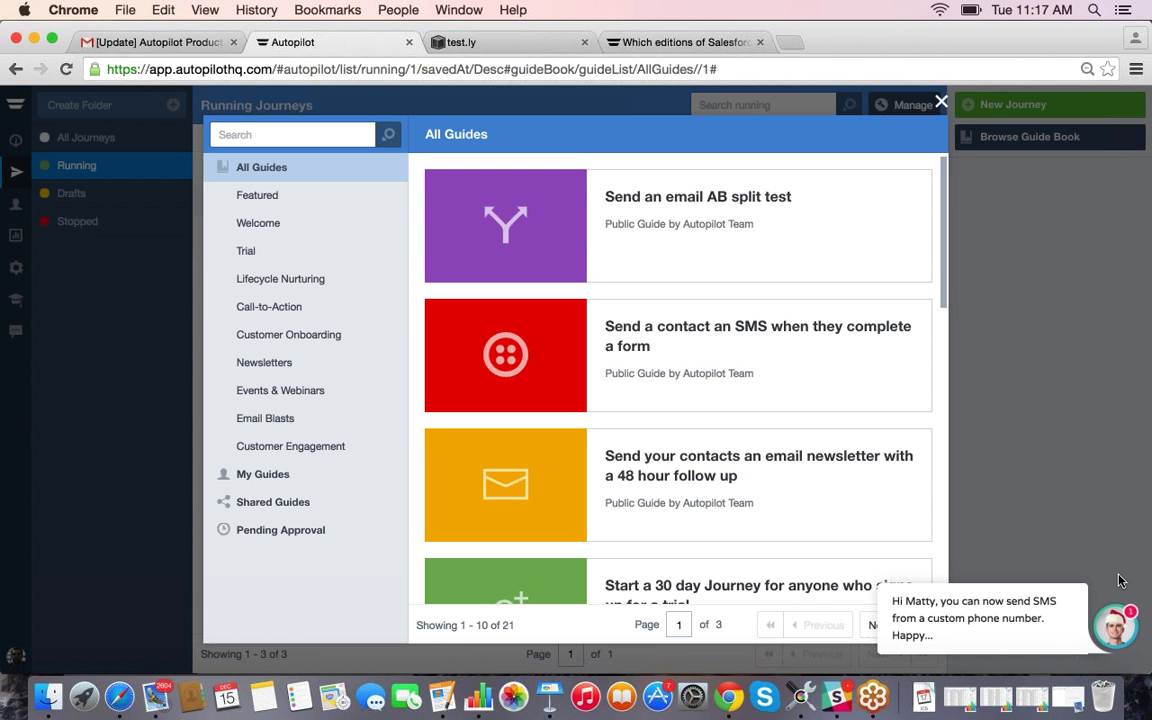
Step: Dismiss the chat message, browse the Call-to-Action, Lifecycle Nurturing and Newsletters guides, then close the Guide Book
left_click(1119, 637)
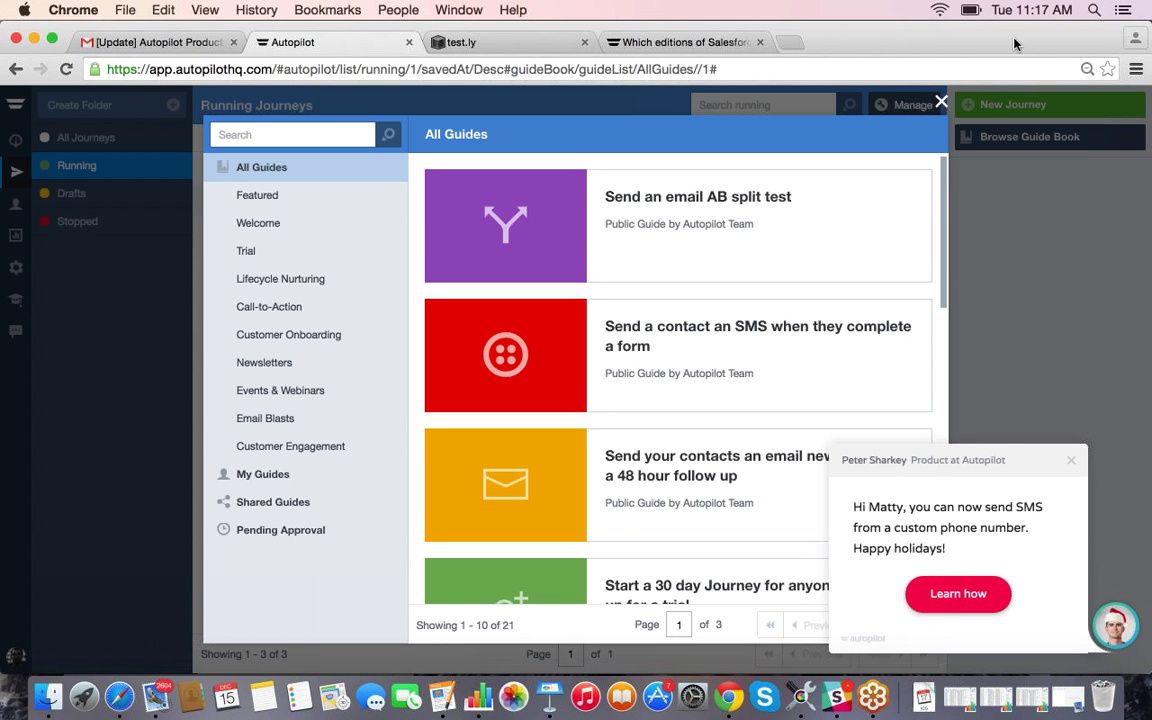
left_click(1071, 464)
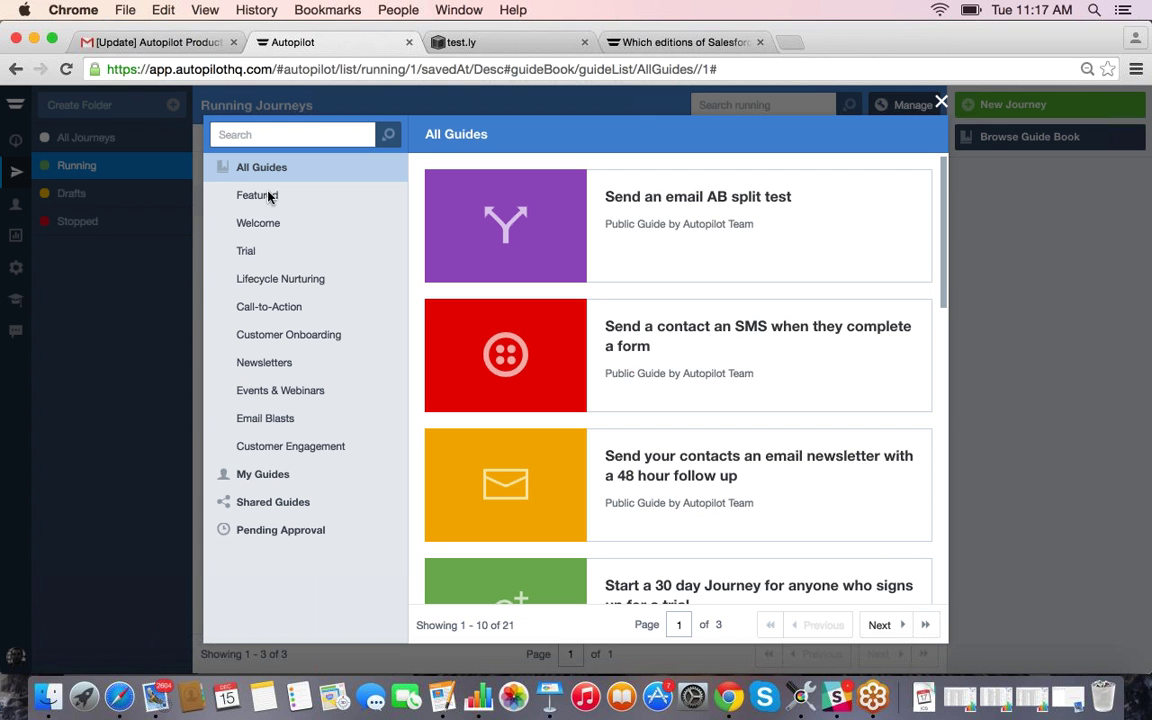
left_click(270, 306)
left_click(284, 289)
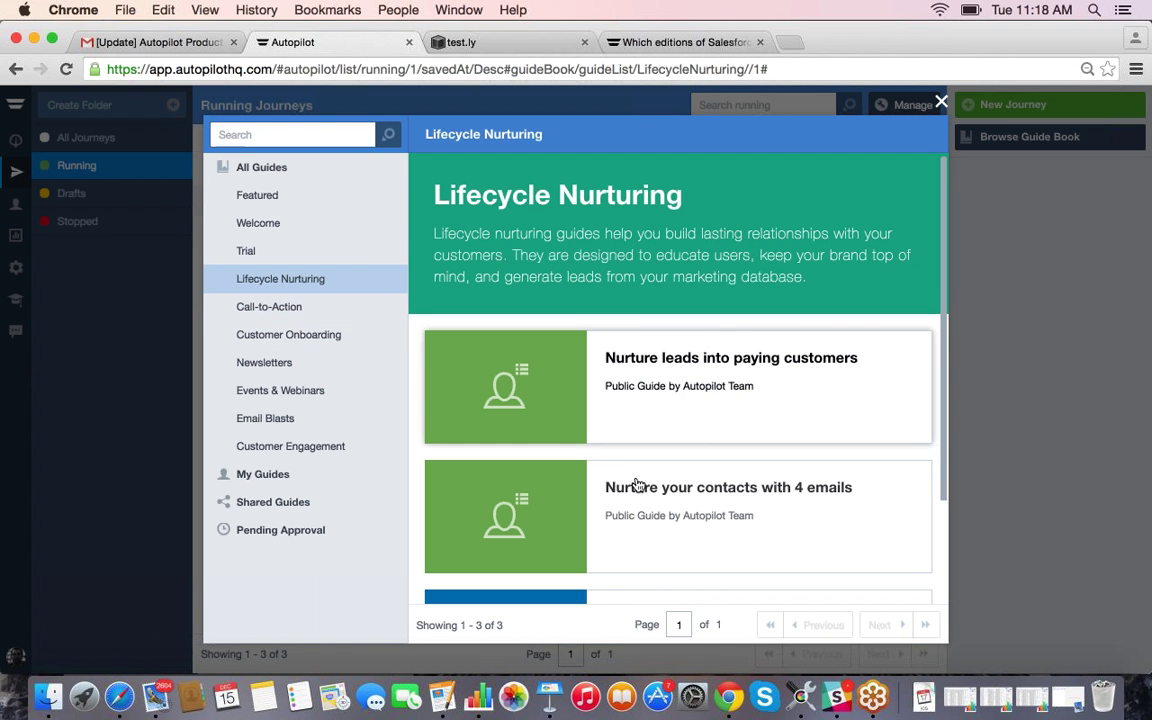
scroll(635, 486, "down", 1)
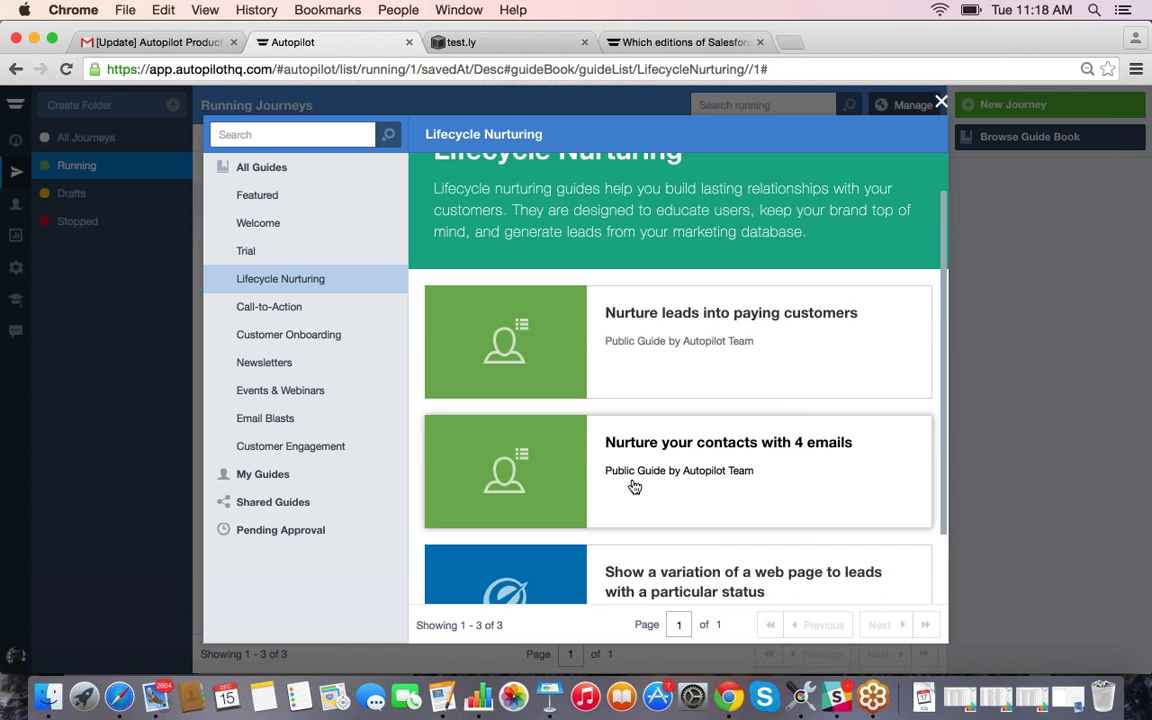
scroll(631, 486, "down", 1)
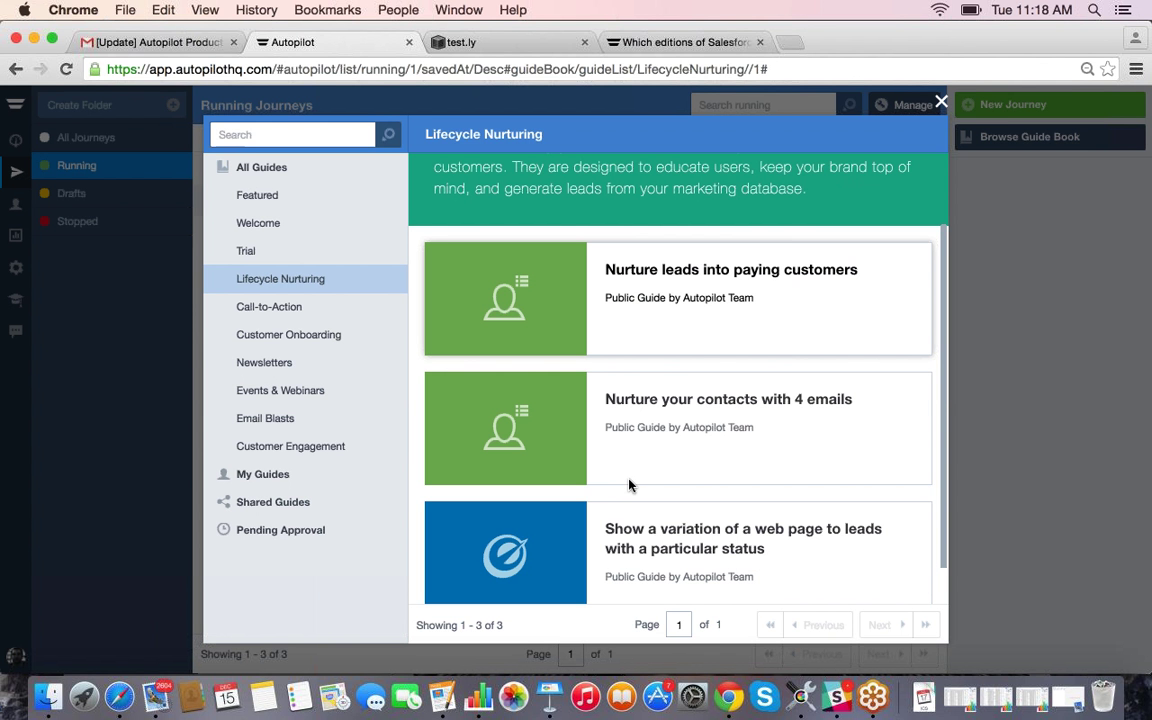
left_click(283, 363)
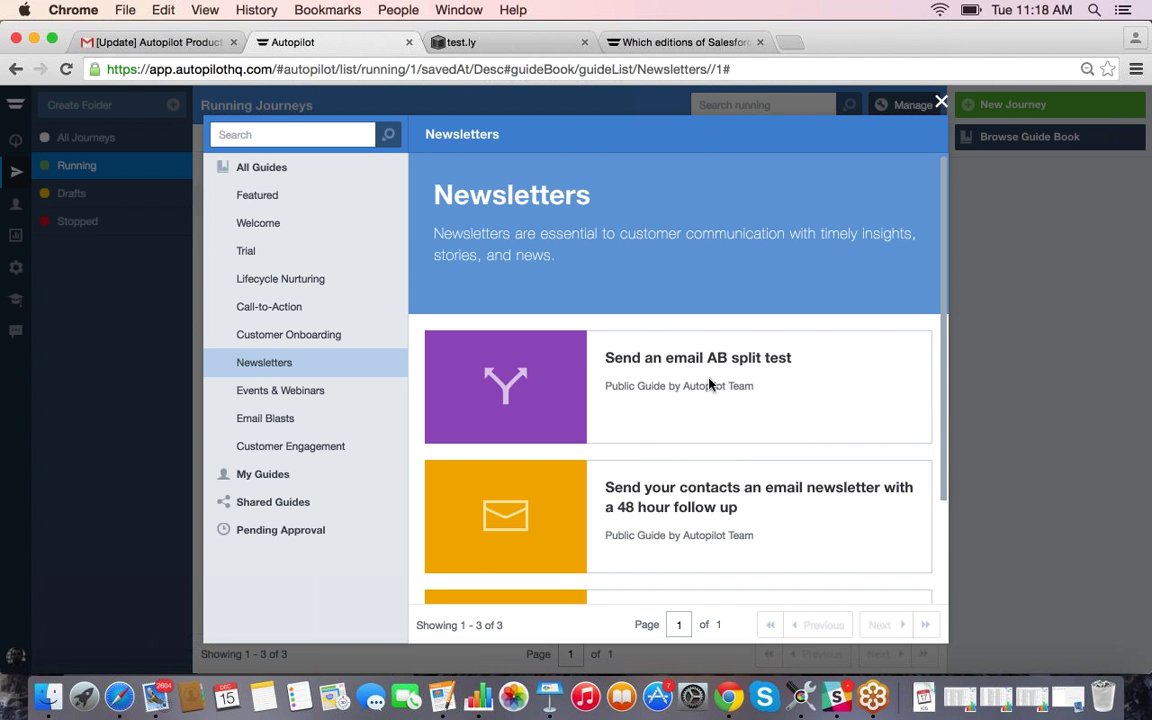
left_click(941, 105)
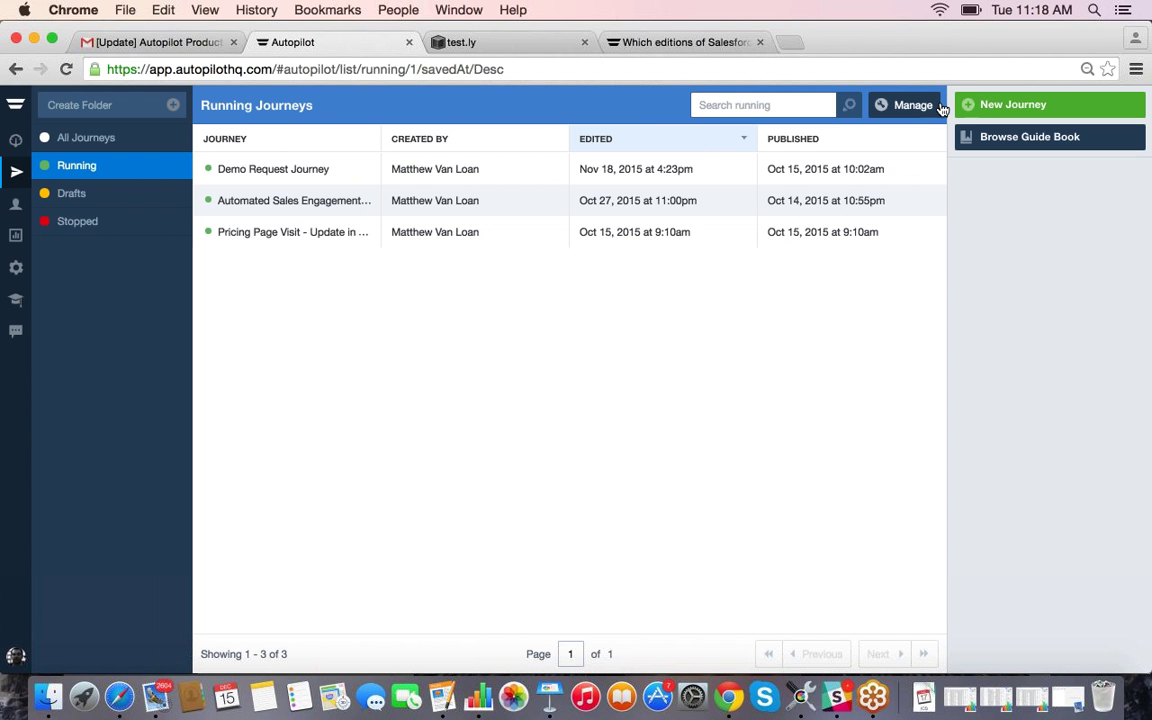
Step: Create a new journey from scratch and save its name as 'Onboarding Journey'
left_click(1005, 105)
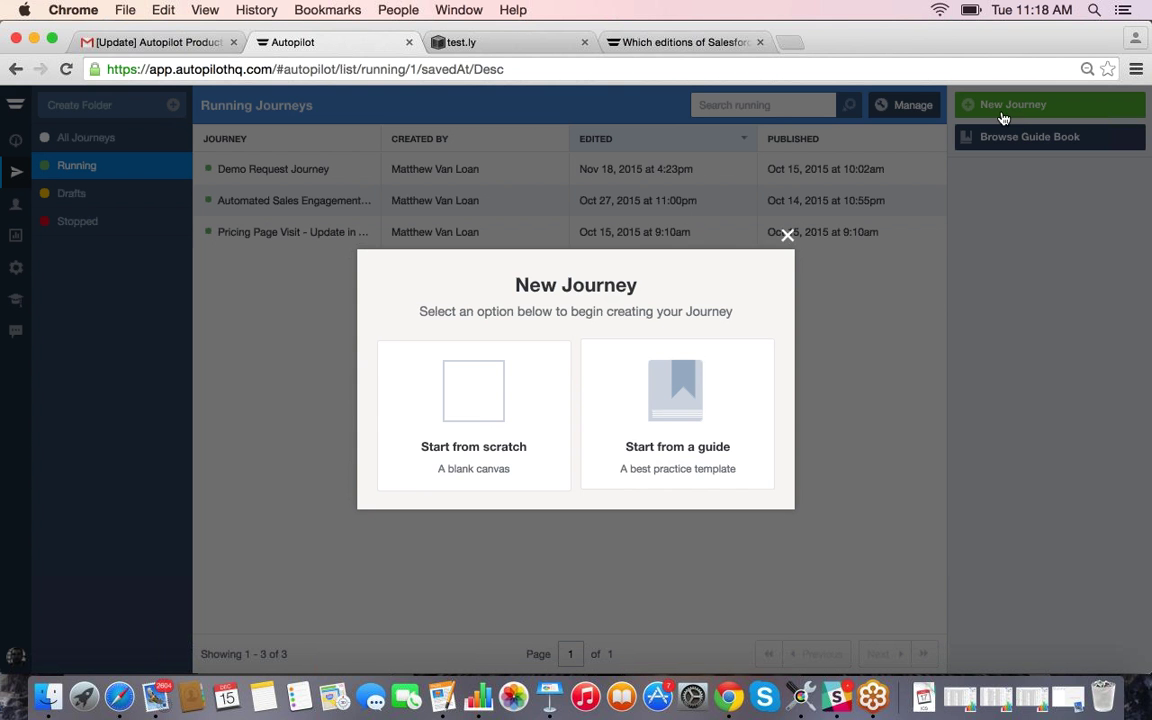
left_click(470, 414)
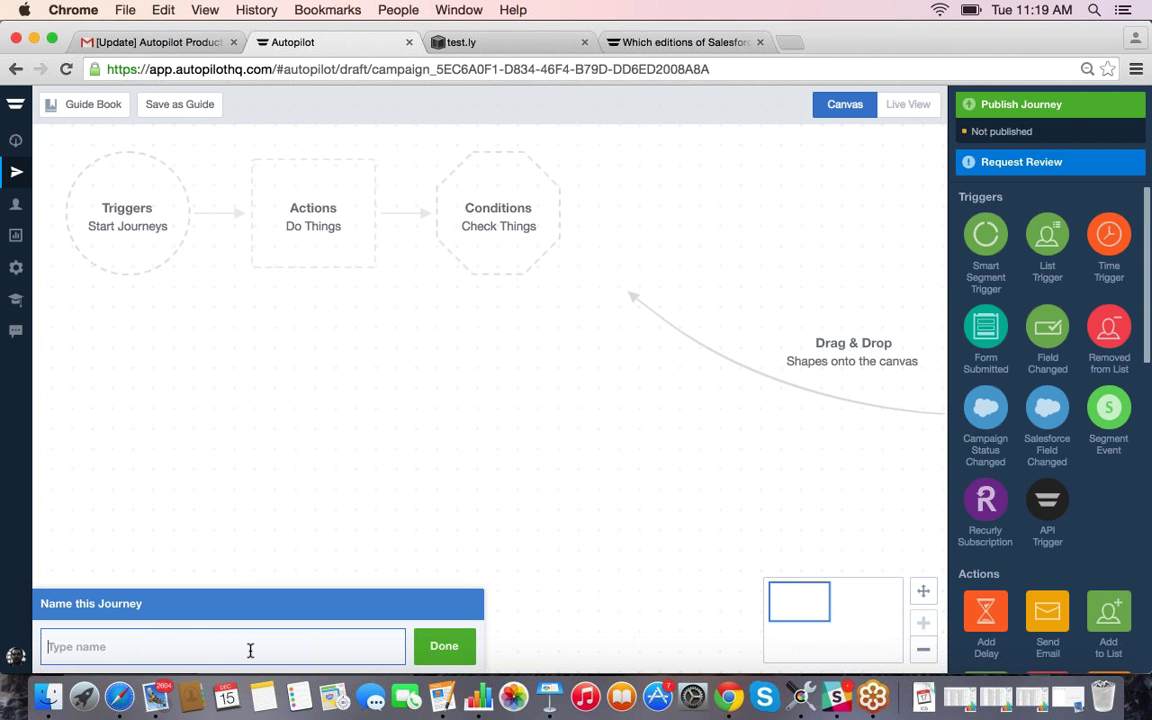
type("Onboarding Jou")
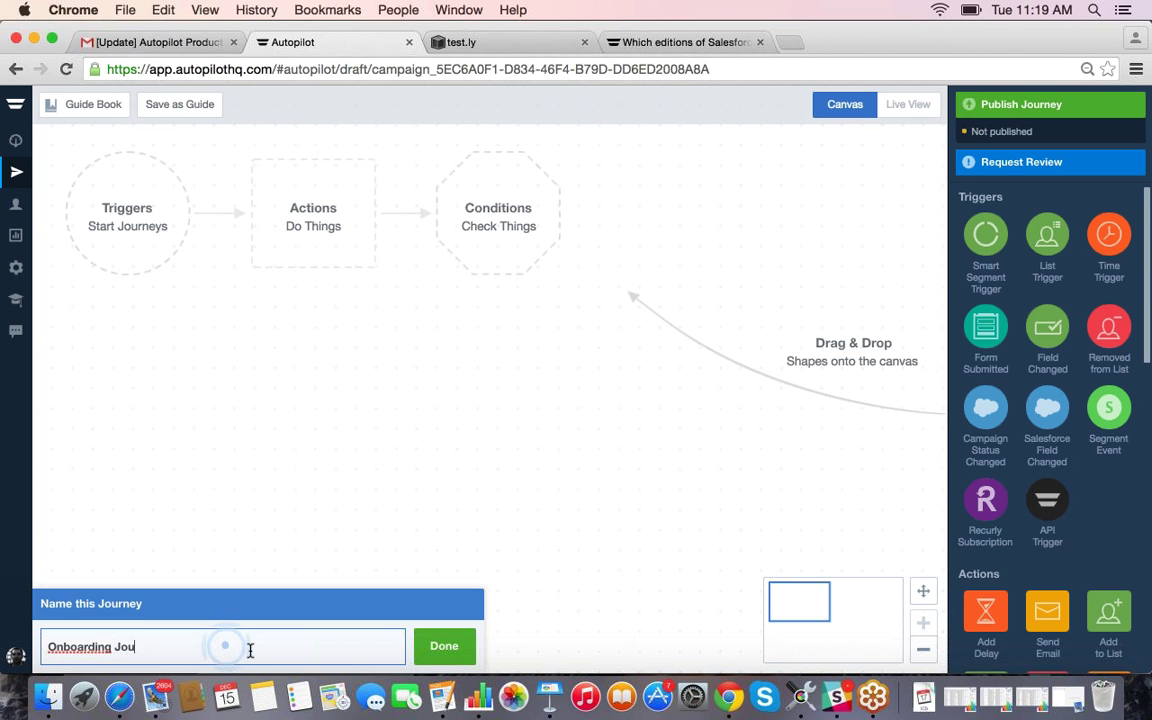
type("r")
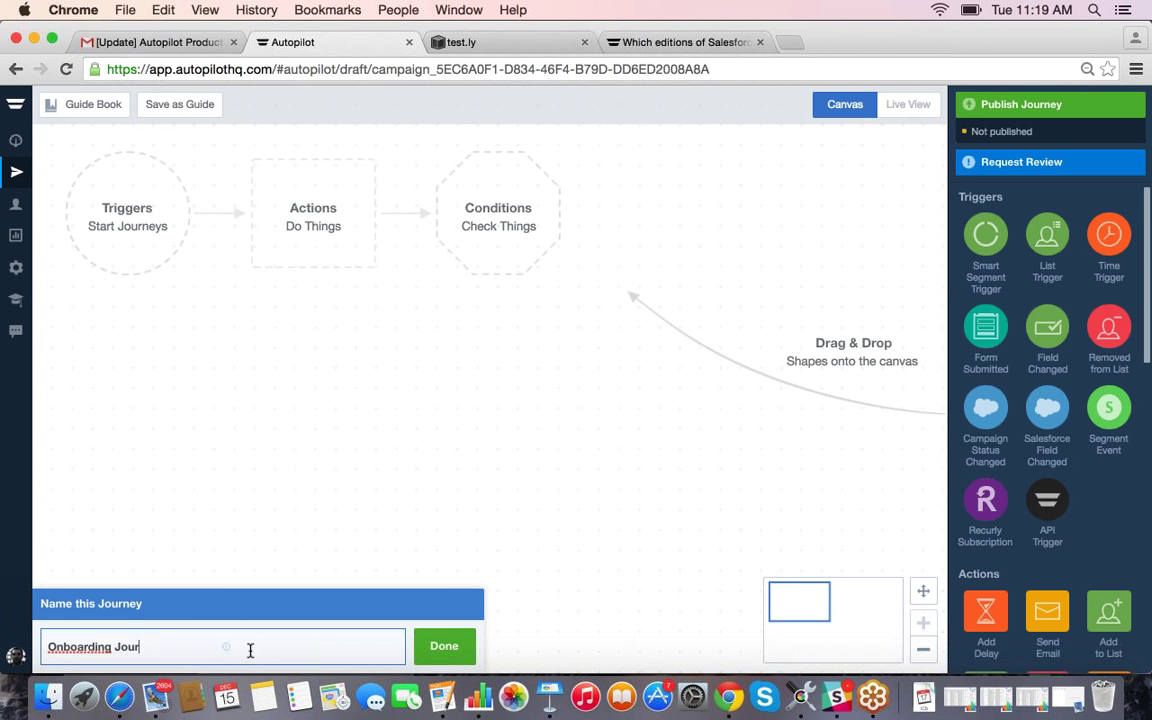
type("ney")
key("BackSpace")
left_click_drag(983, 332, 980, 323)
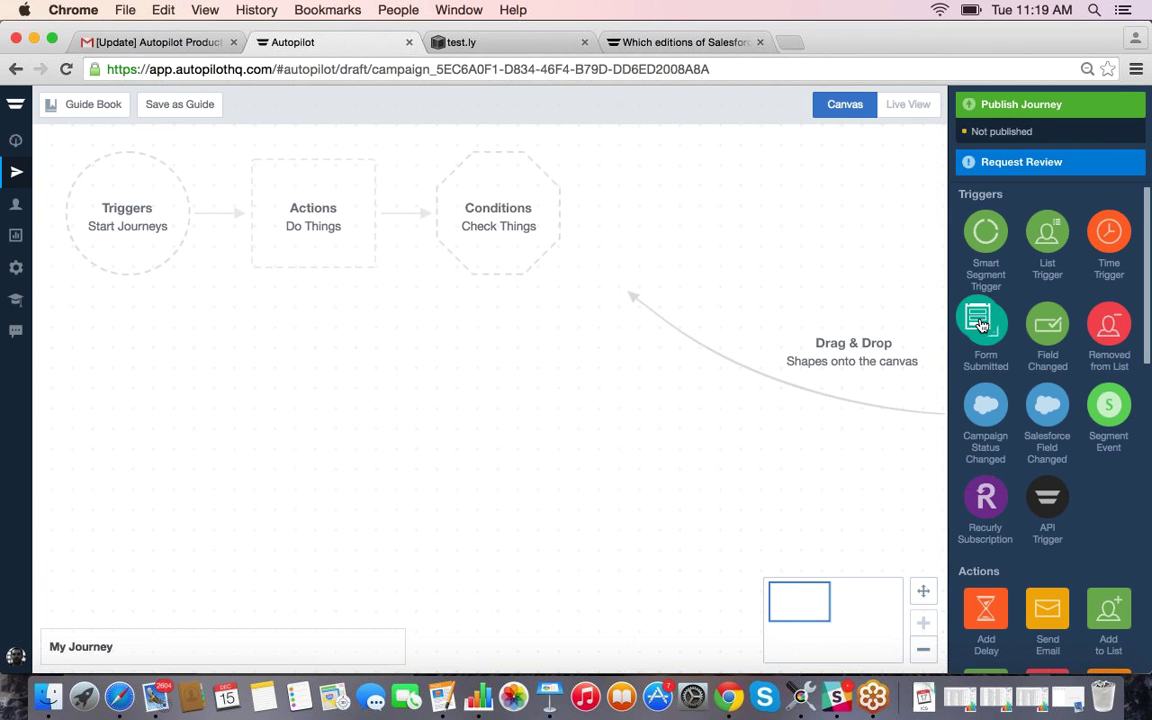
left_click(138, 647)
type("Onboardi")
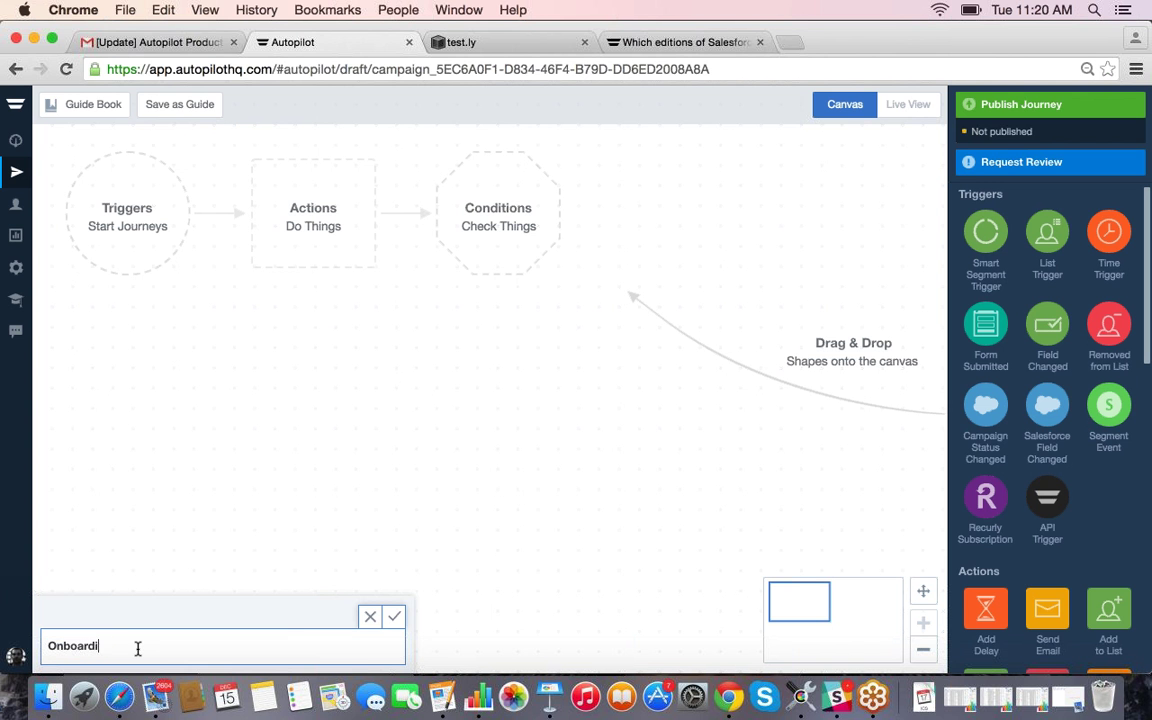
type("ng Journey")
left_click(394, 616)
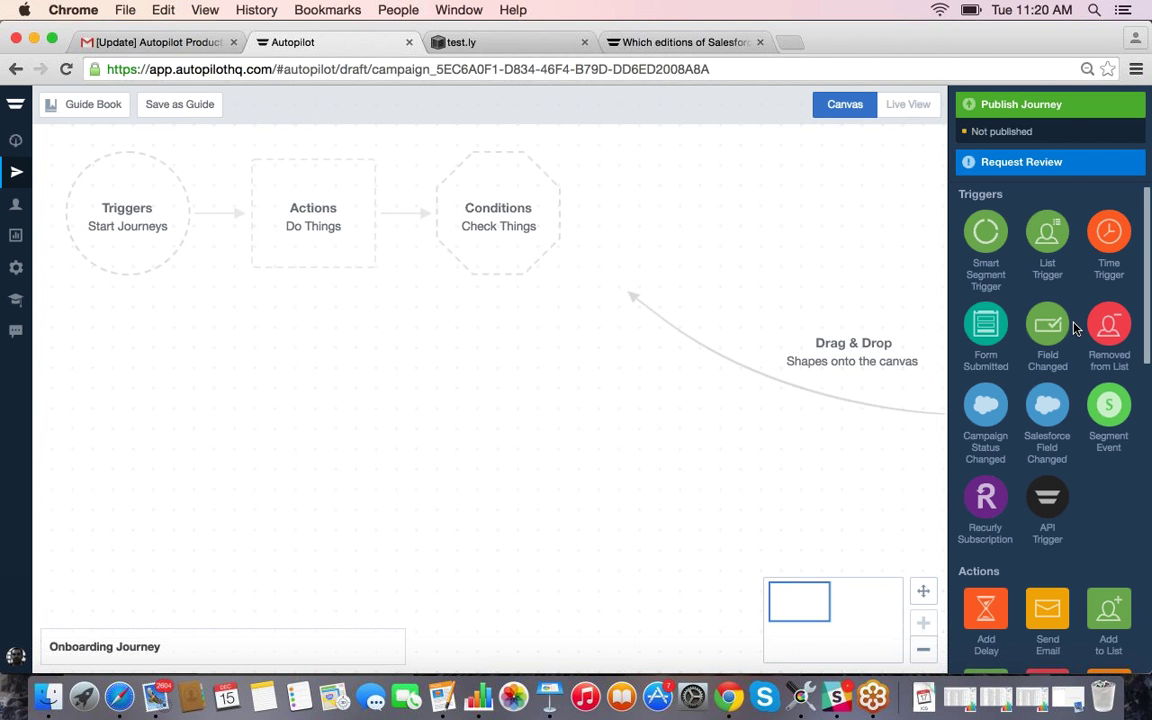
Step: Find Form Submitted among the Triggers shapes and add it to the empty canvas
scroll(1040, 388, "down", 2)
scroll(1047, 386, "up", 2)
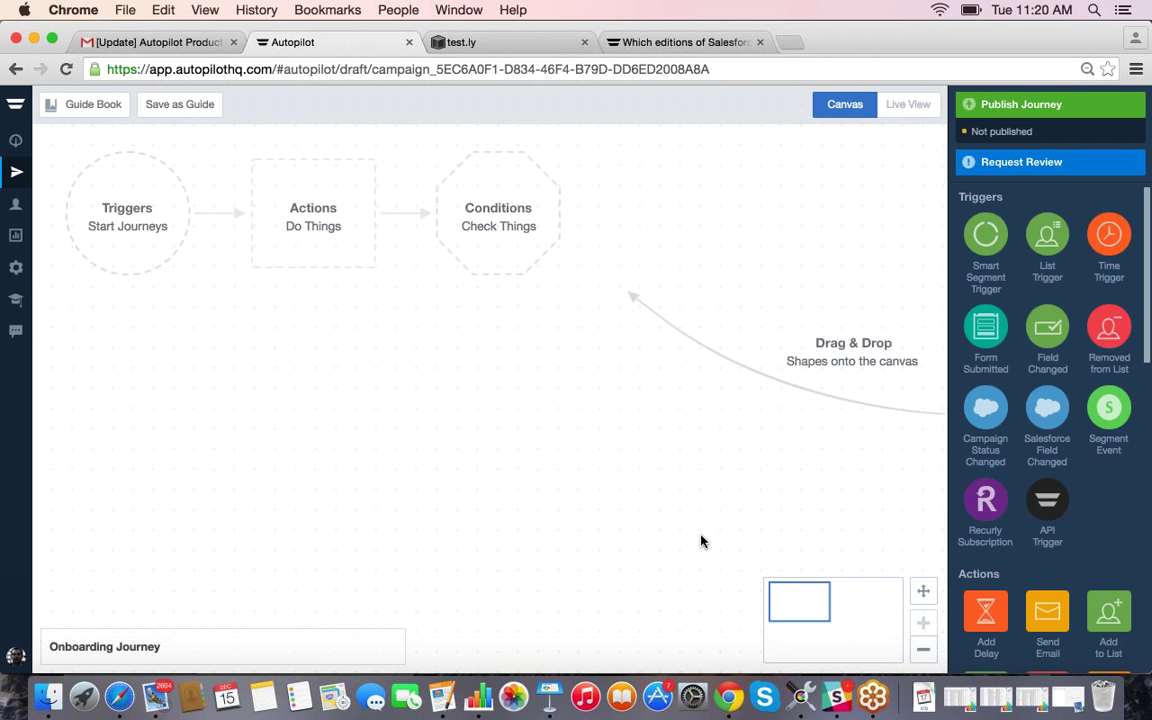
scroll(1041, 443, "down", 5)
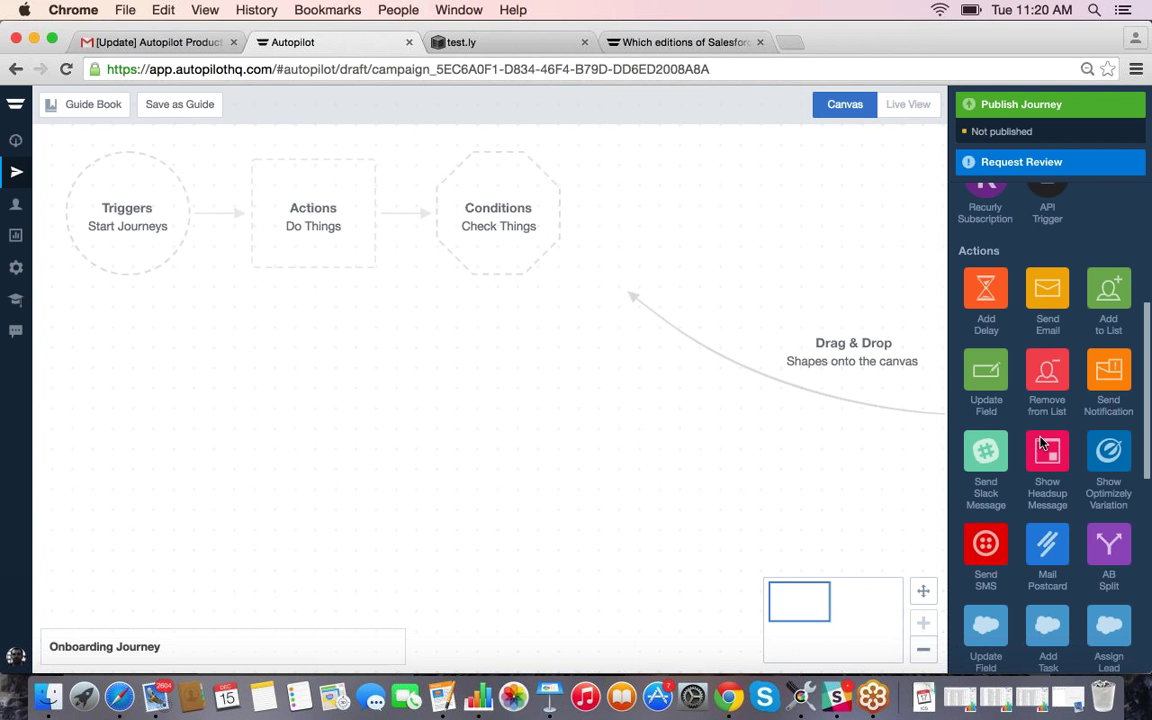
scroll(1040, 441, "down", 1)
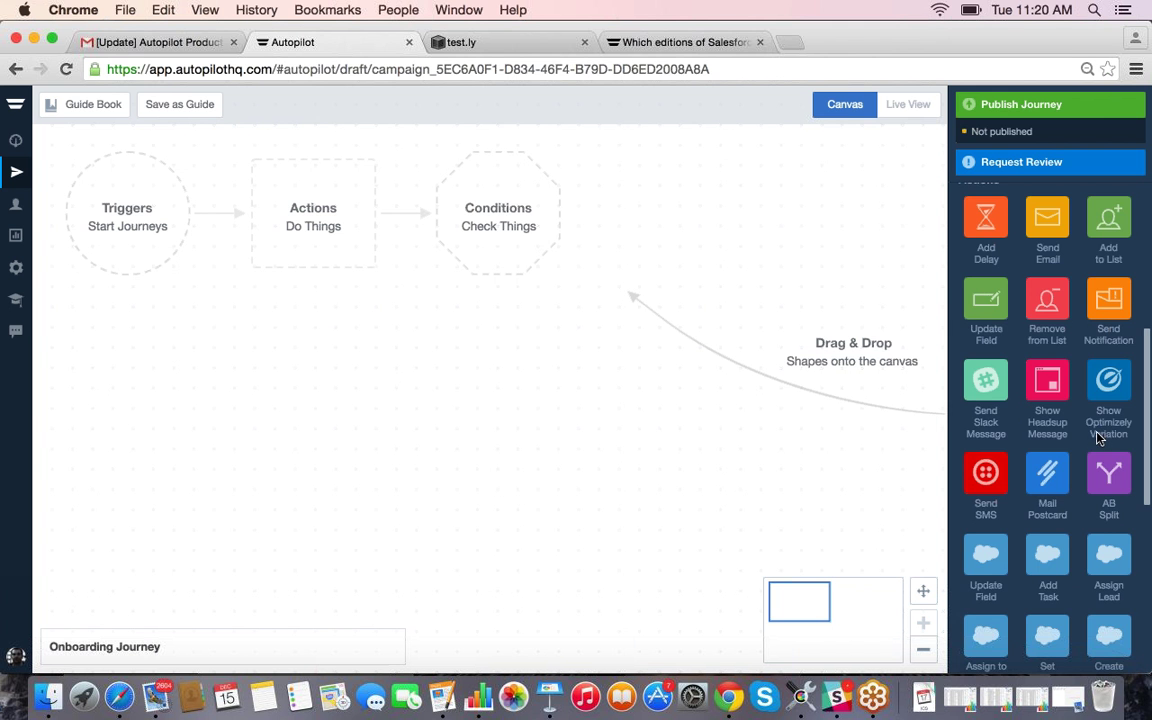
scroll(1098, 437, "down", 5)
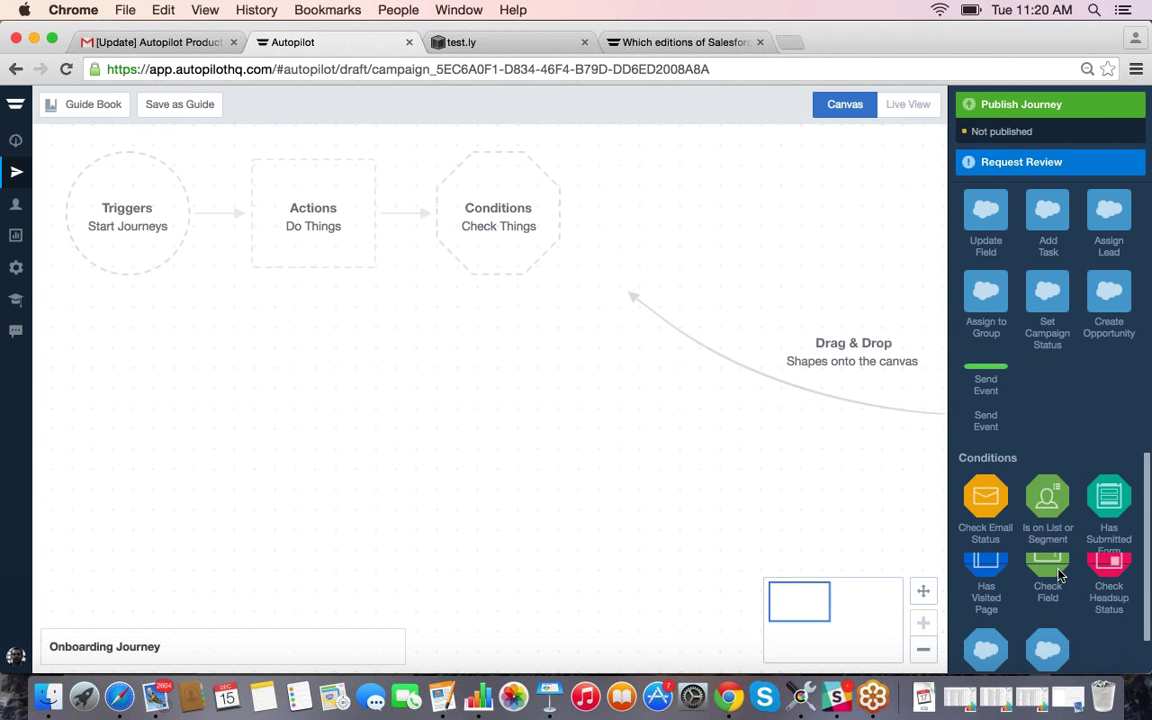
scroll(1055, 575, "down", 1)
scroll(1050, 574, "down", 1)
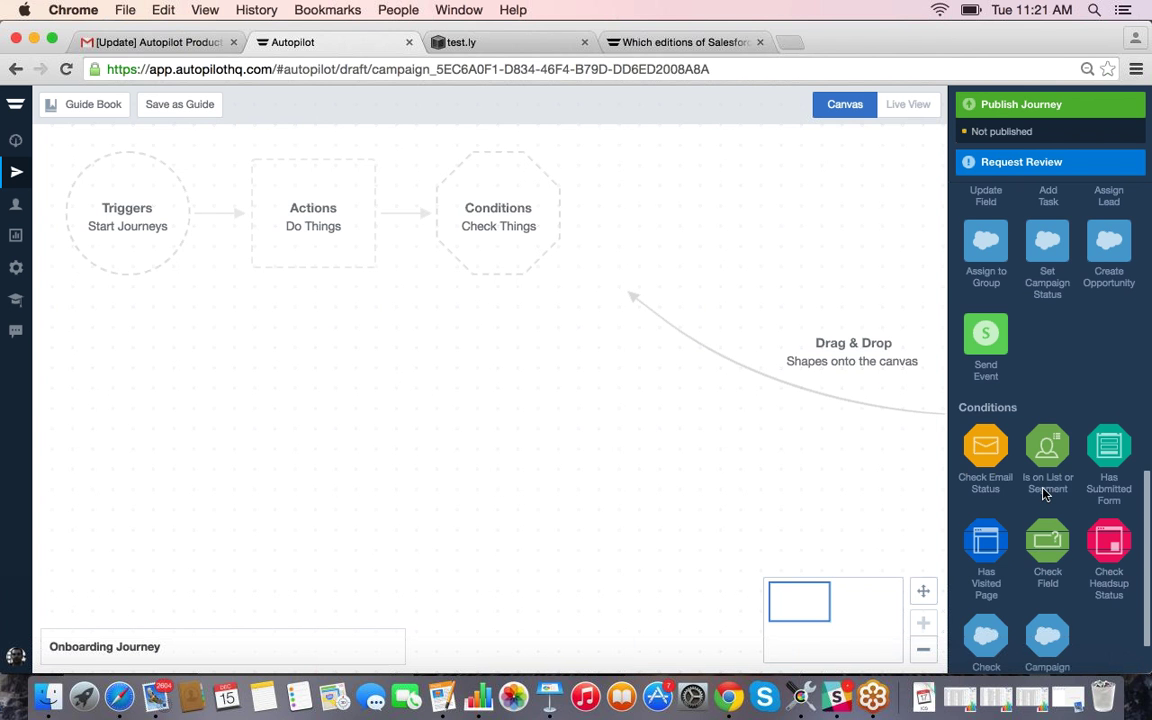
scroll(1046, 492, "up", 2)
scroll(1046, 490, "up", 1)
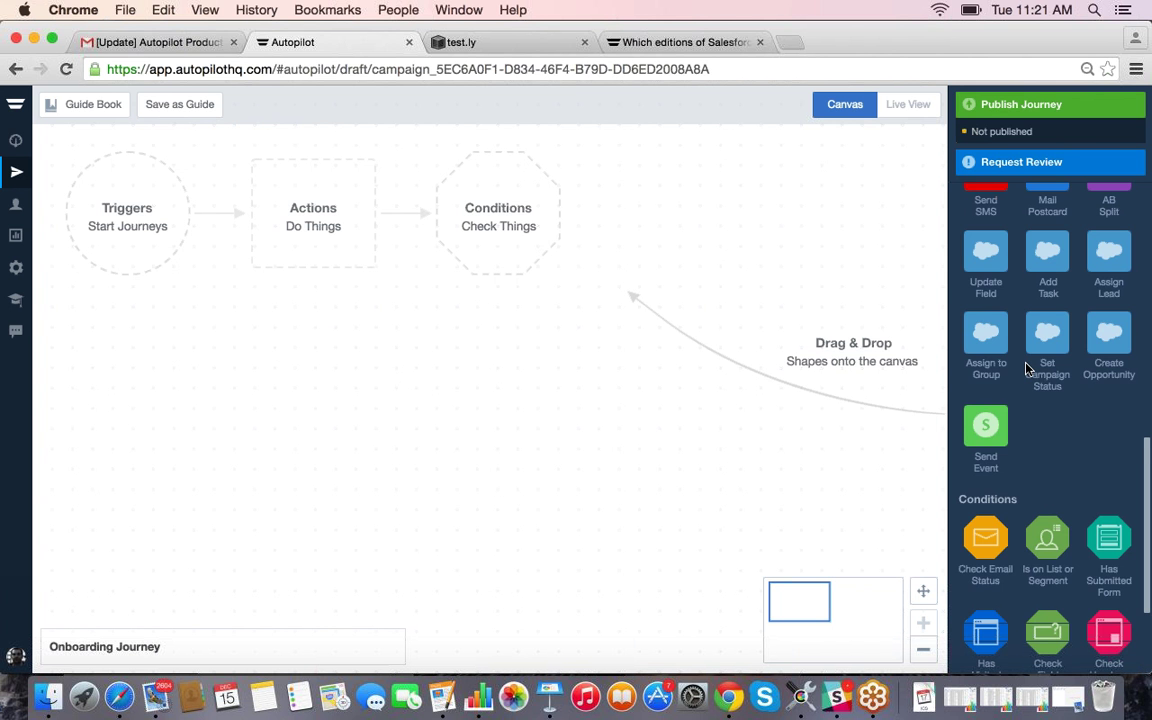
scroll(1027, 369, "up", 5)
scroll(1030, 368, "up", 10)
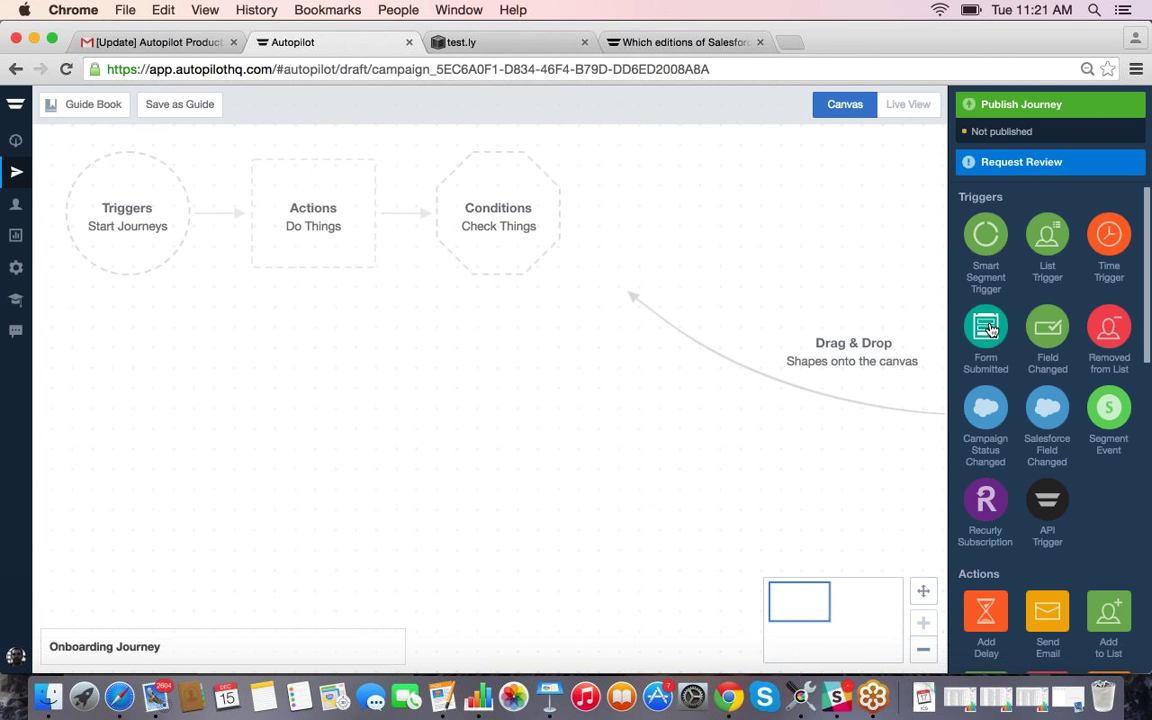
scroll(987, 330, "down", 1)
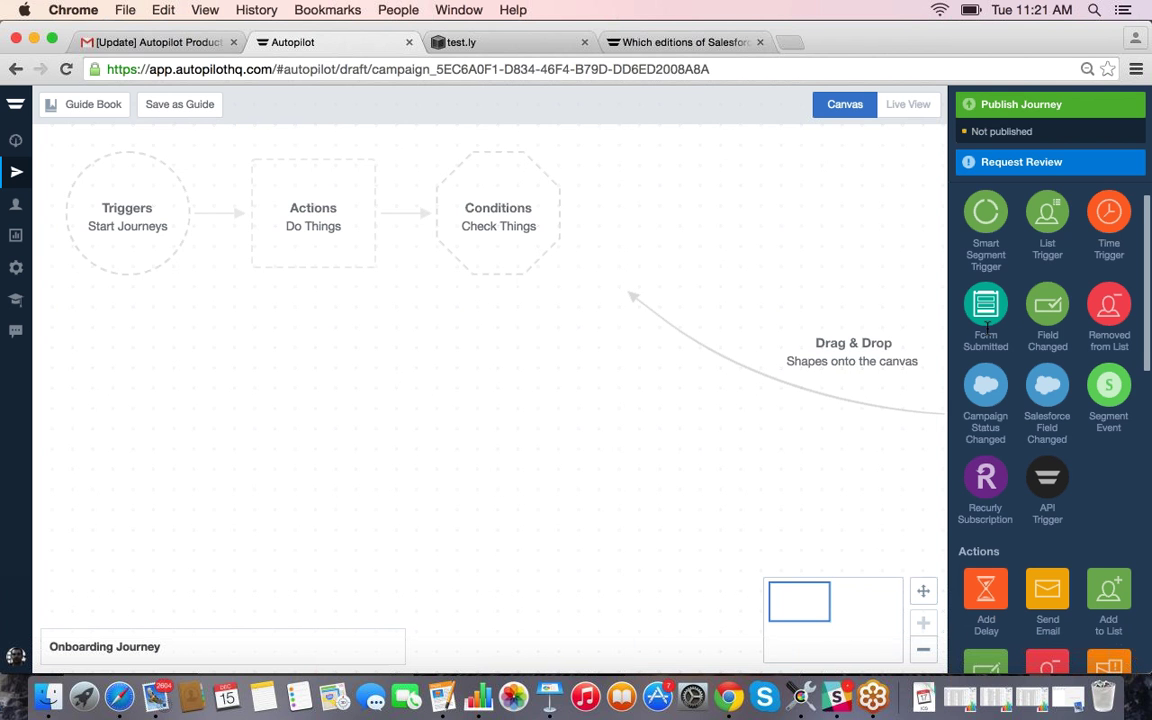
scroll(987, 330, "down", 1)
scroll(987, 335, "down", 1)
left_click_drag(987, 335, 149, 347)
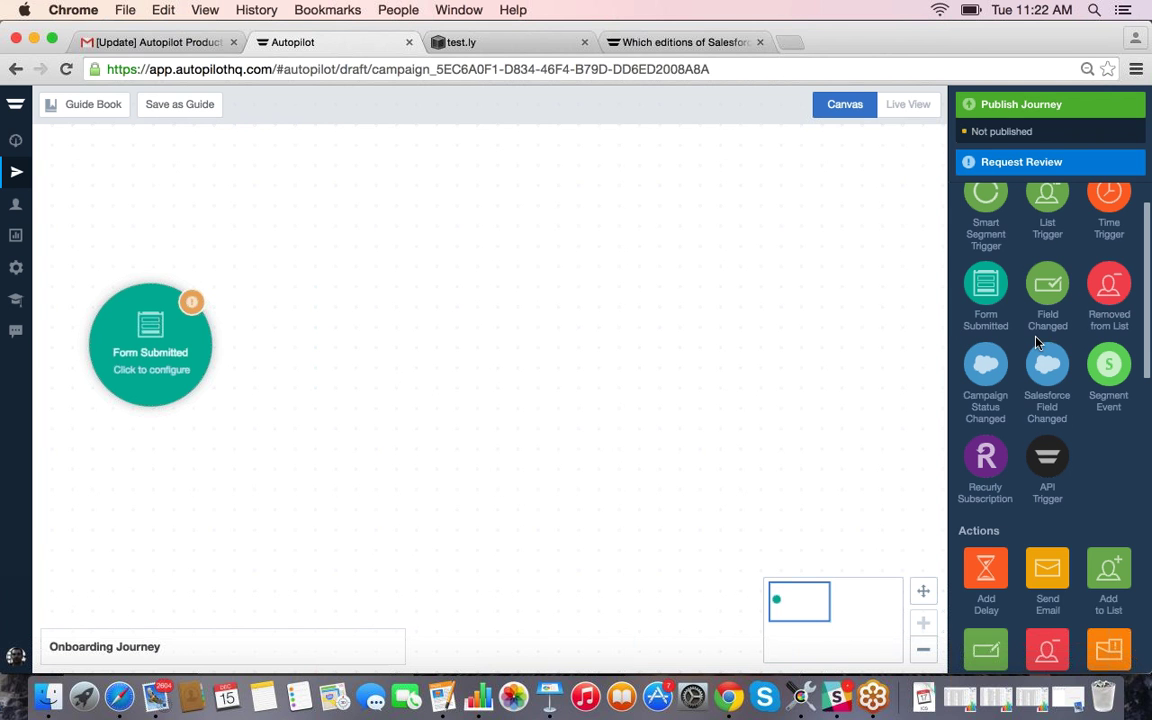
Step: Move the Form Submitted trigger up toward the top-left of the canvas
scroll(1039, 350, "up", 2)
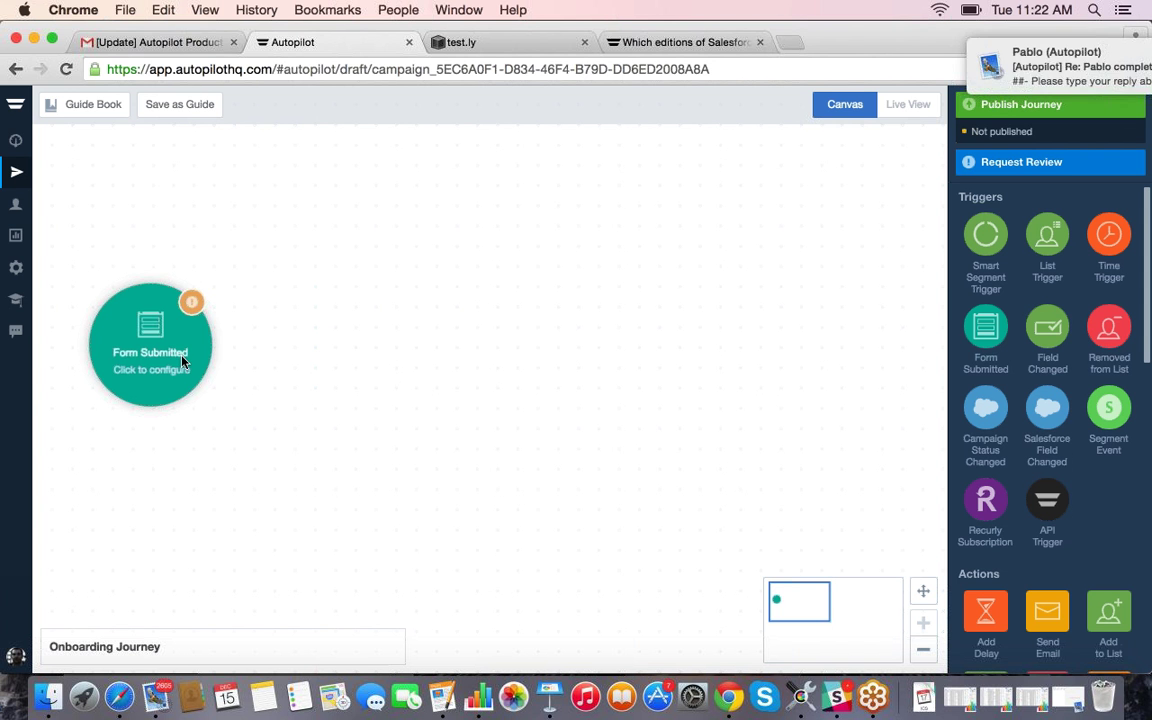
left_click_drag(146, 332, 139, 327)
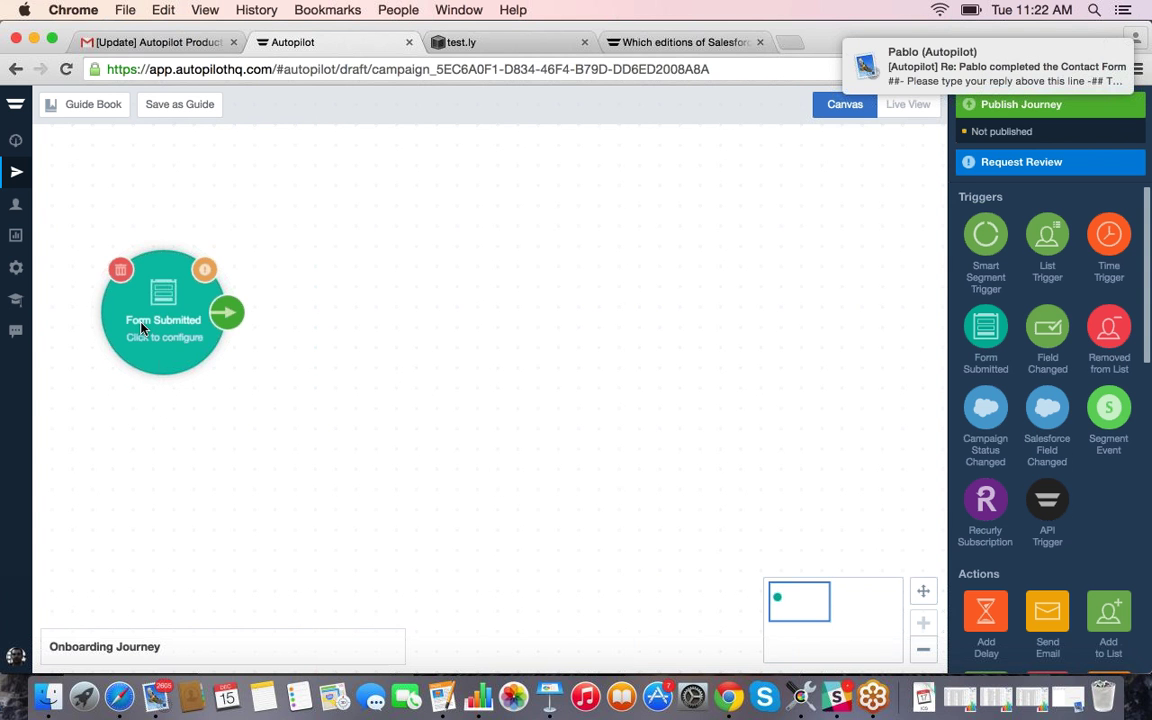
left_click_drag(159, 309, 157, 328)
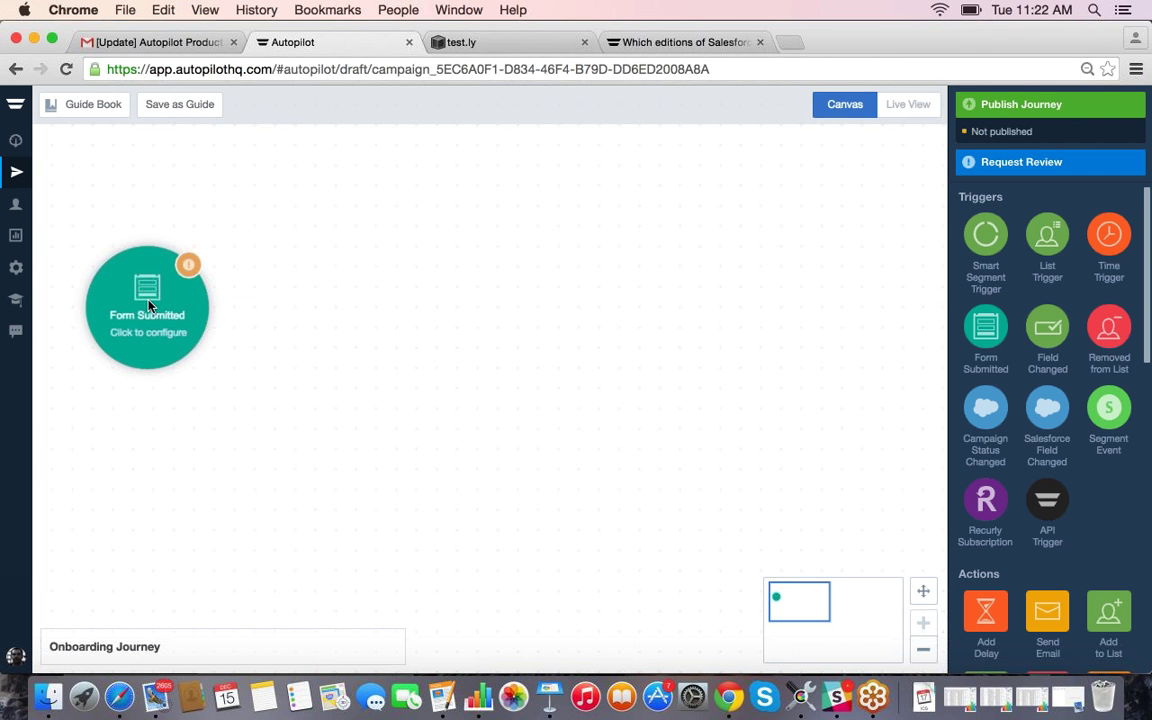
left_click_drag(157, 318, 168, 280)
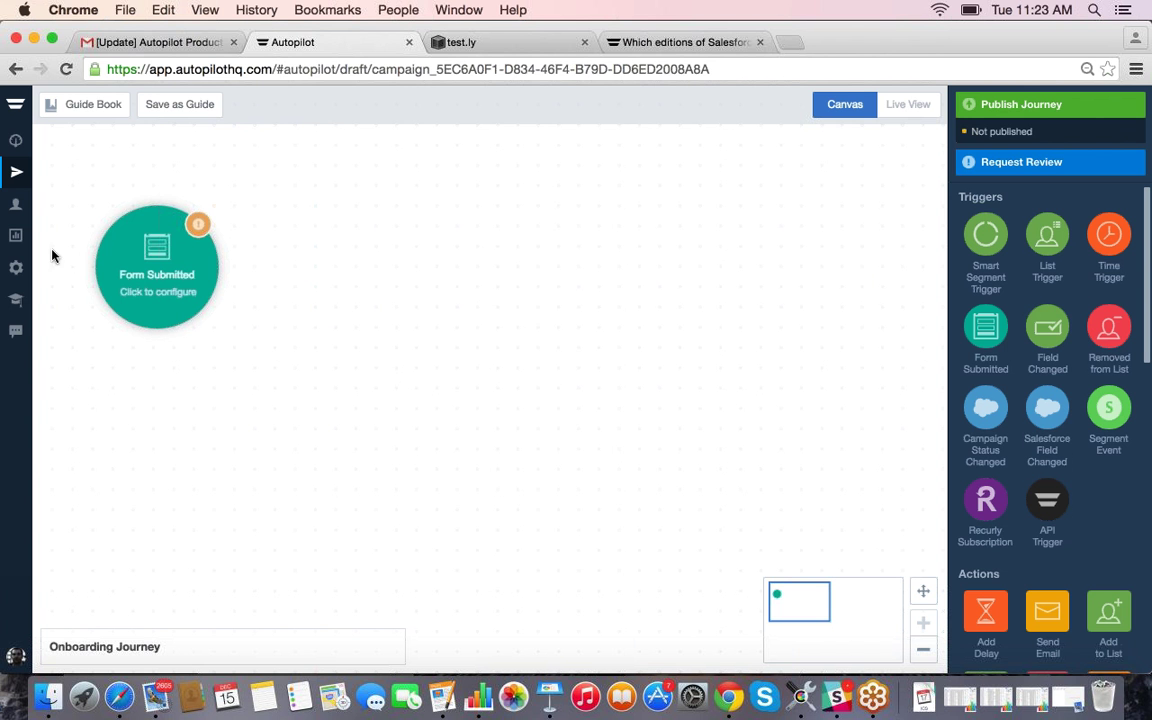
Step: Set the Form Submitted trigger's form to Contact Us v2, edit it, and switch to test.ly
left_click(123, 261)
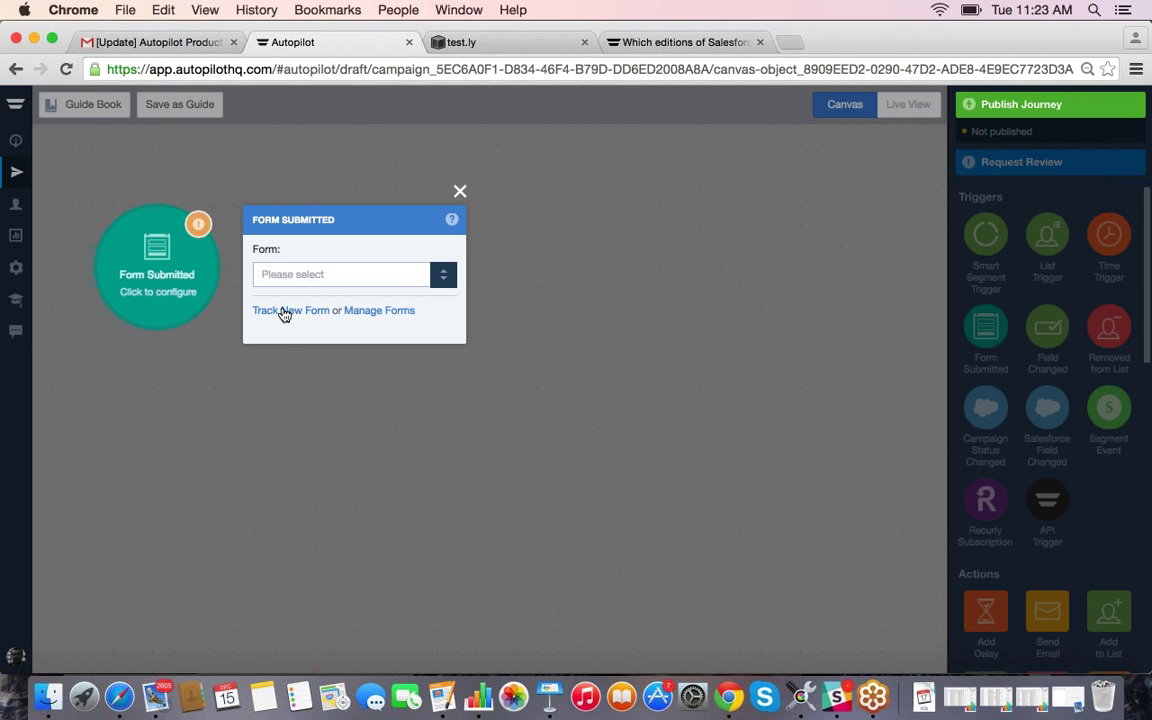
left_click(320, 275)
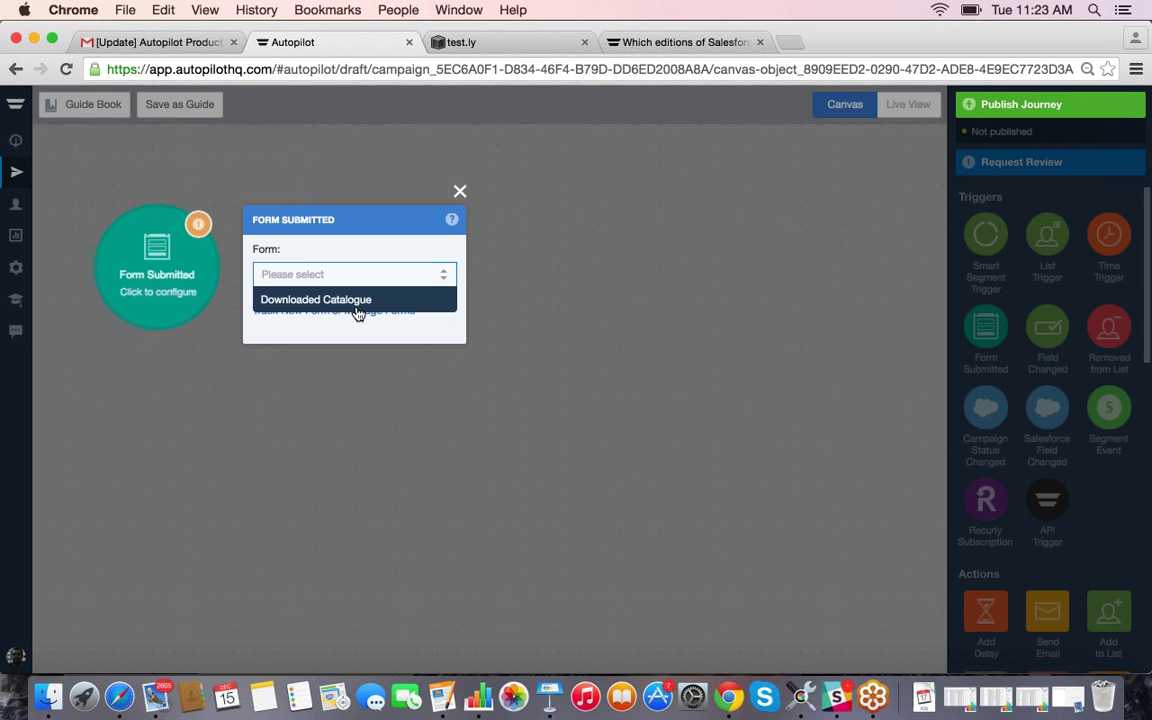
left_click(324, 326)
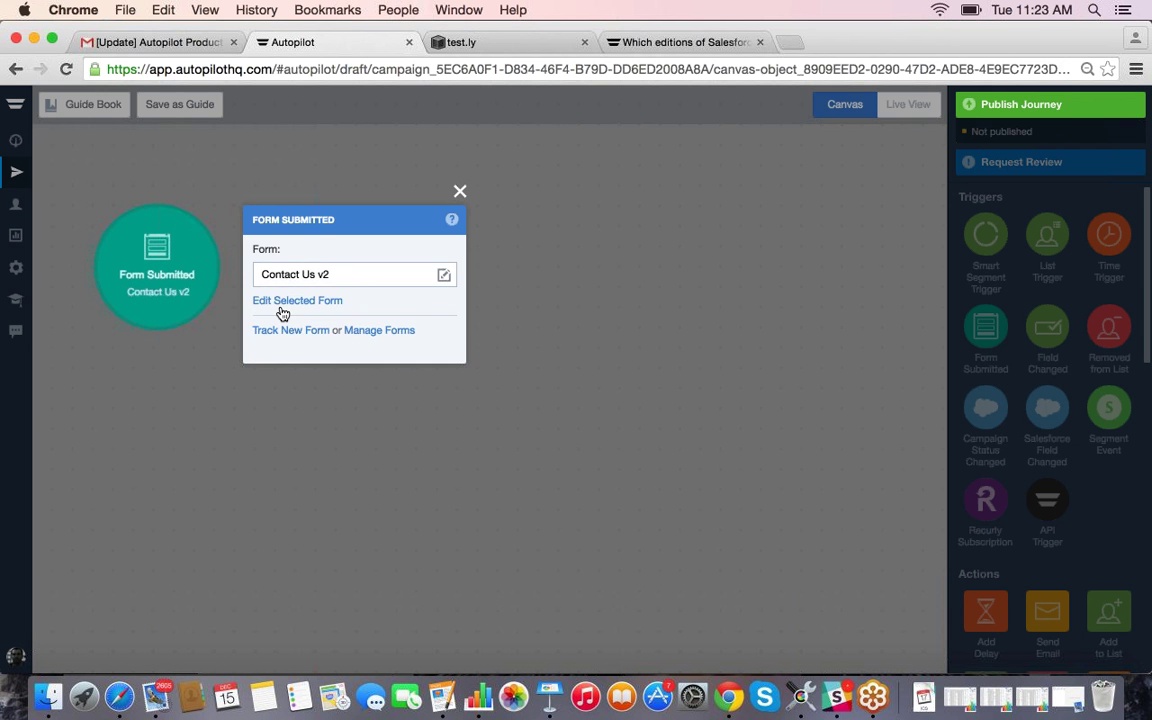
left_click(283, 302)
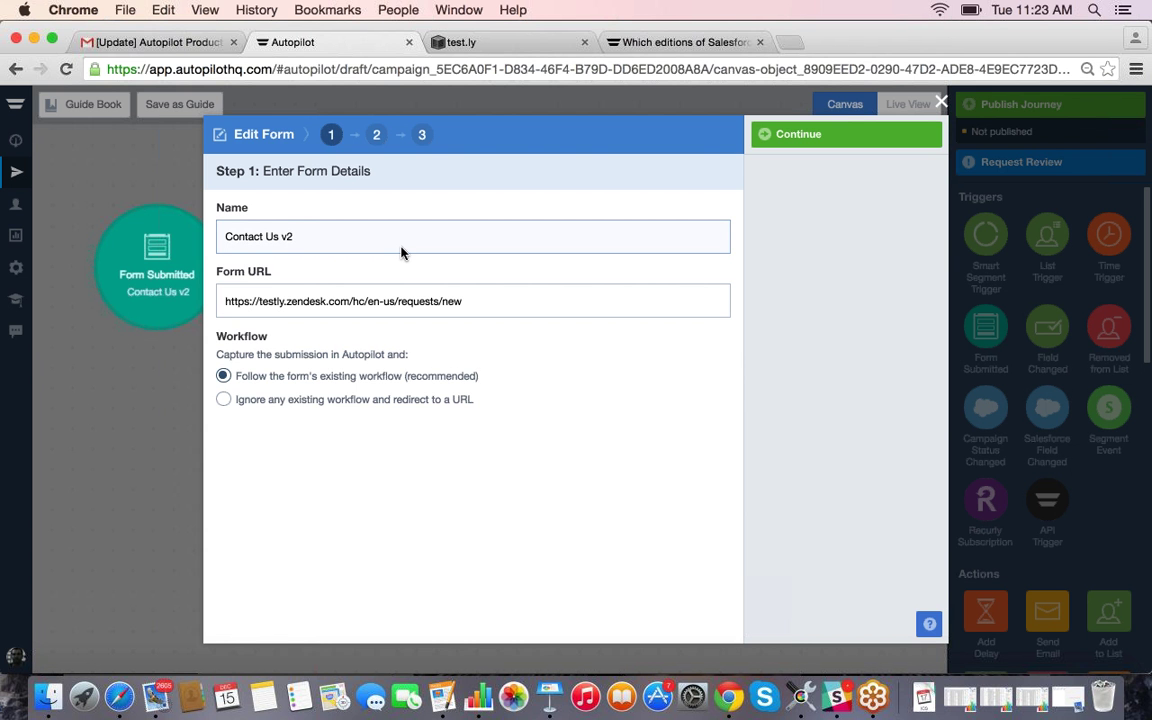
left_click(440, 42)
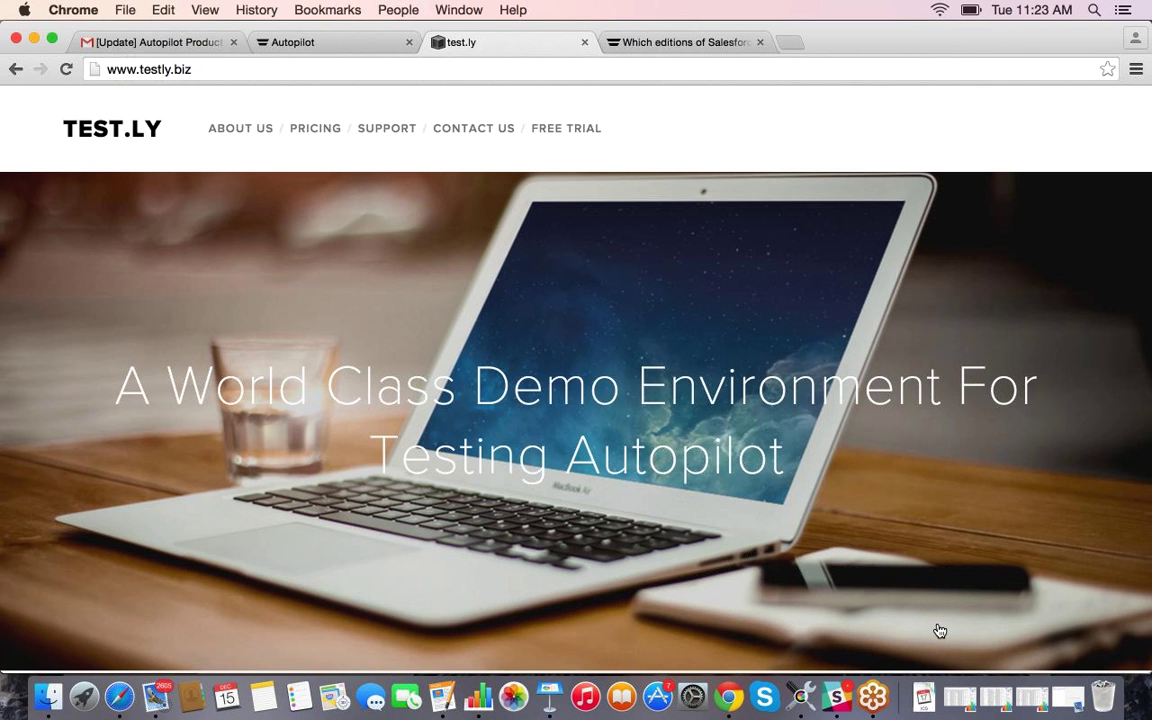
Step: Copy the web address of test.ly's contact request form and return to Autopilot
left_click(470, 131)
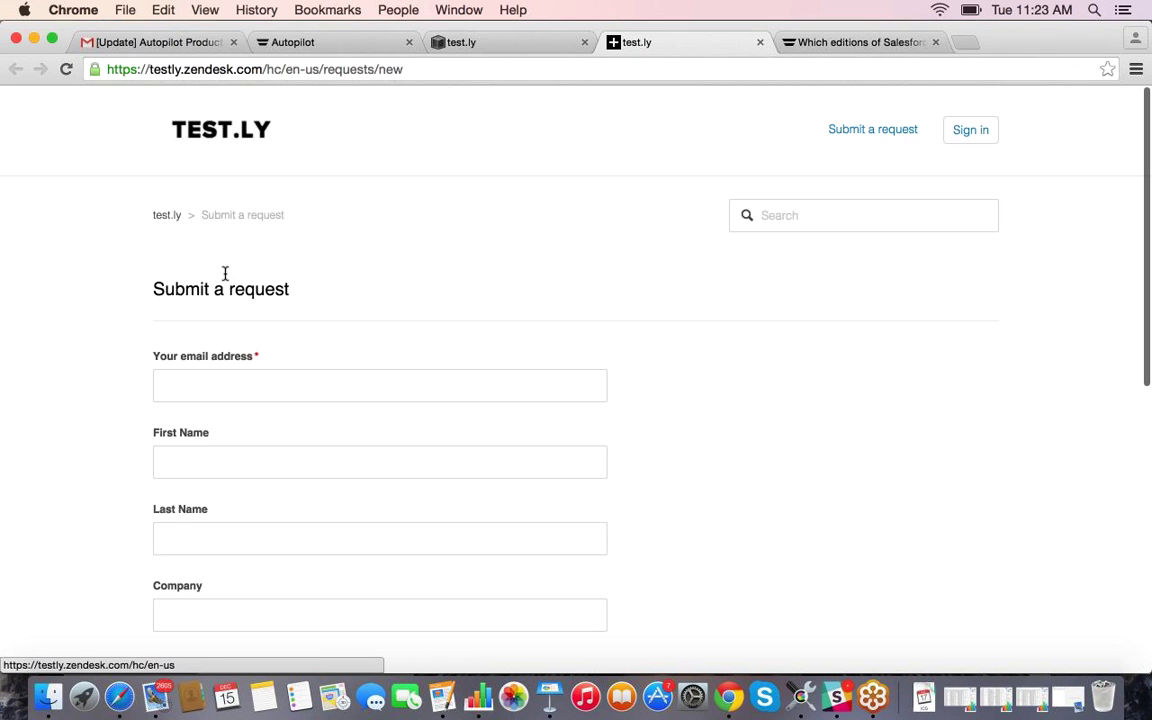
key("super+l")
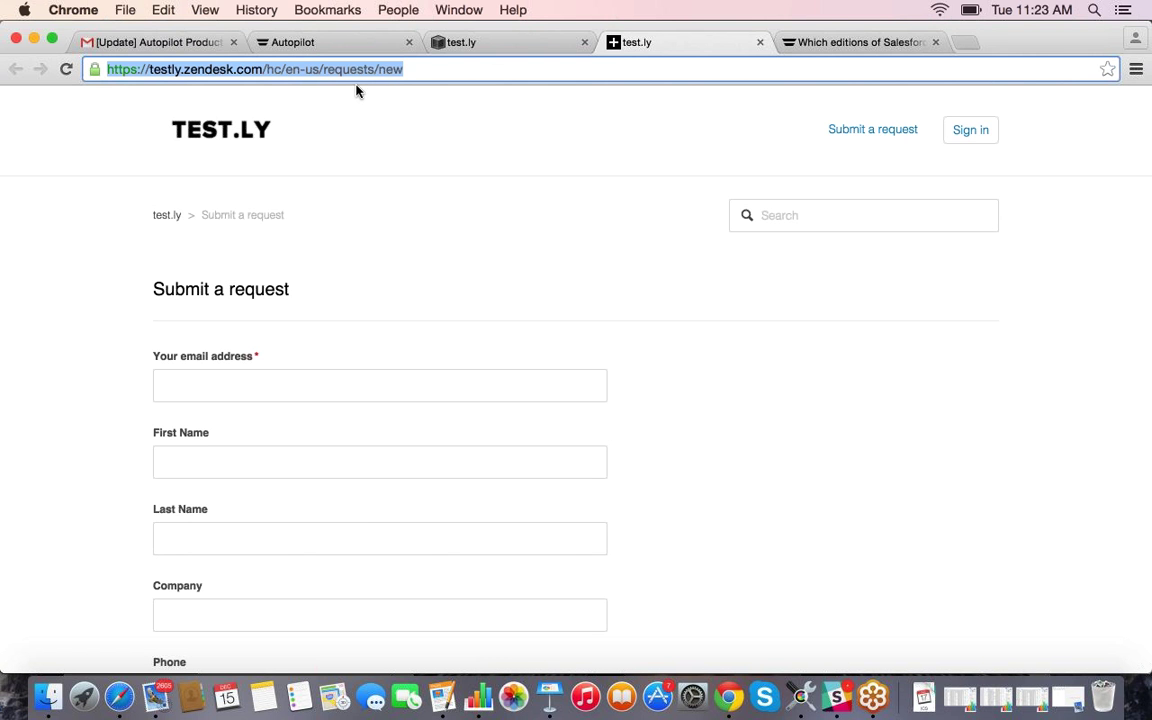
right_click(362, 68)
left_click(390, 90)
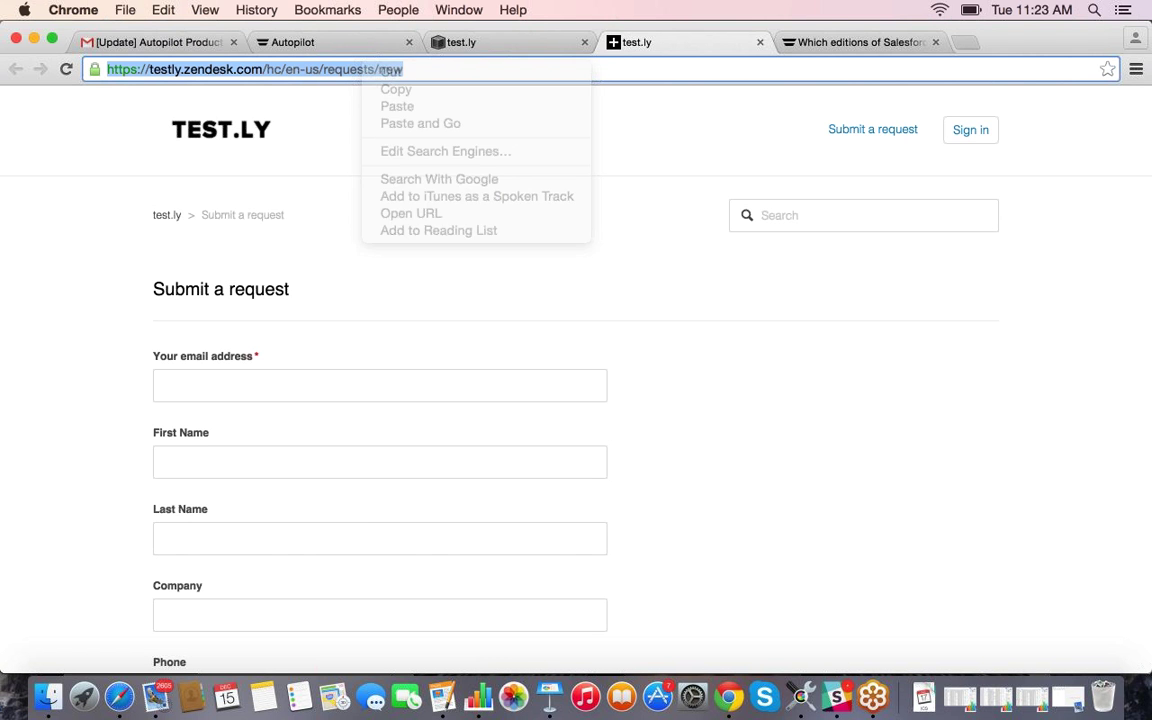
left_click(270, 44)
Step: Paste the request form URL into Form URL and continue so the 8-field form is detected
left_click(210, 298)
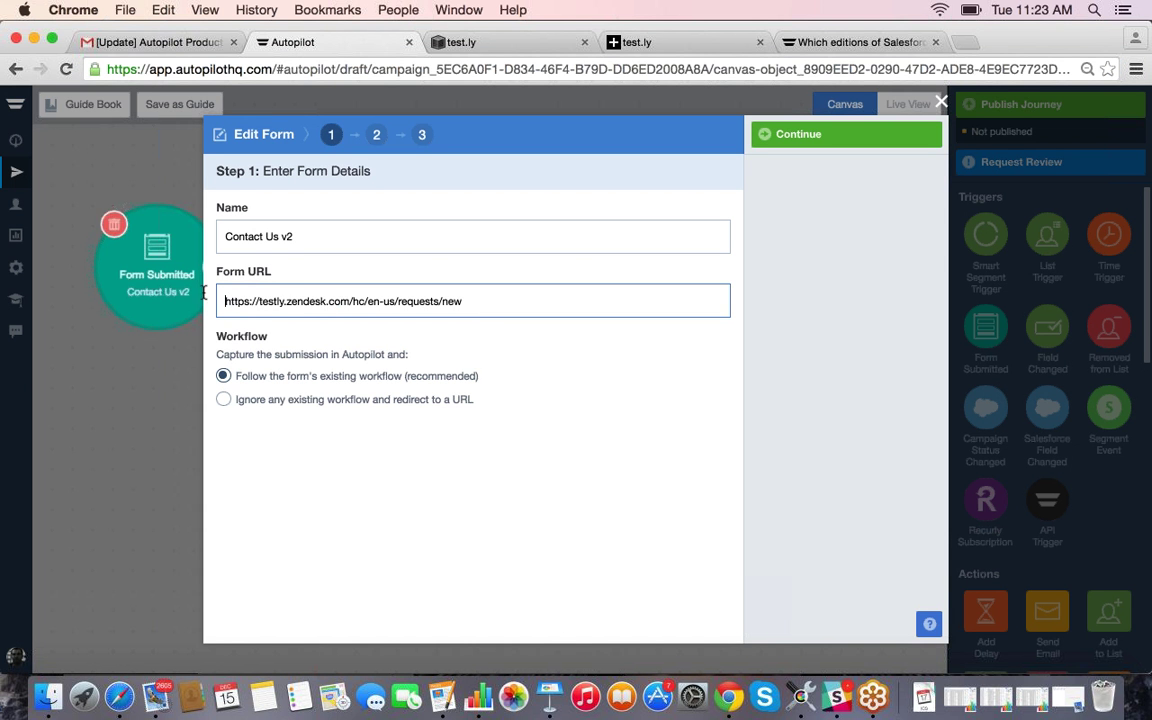
key("super+a")
key("super+v")
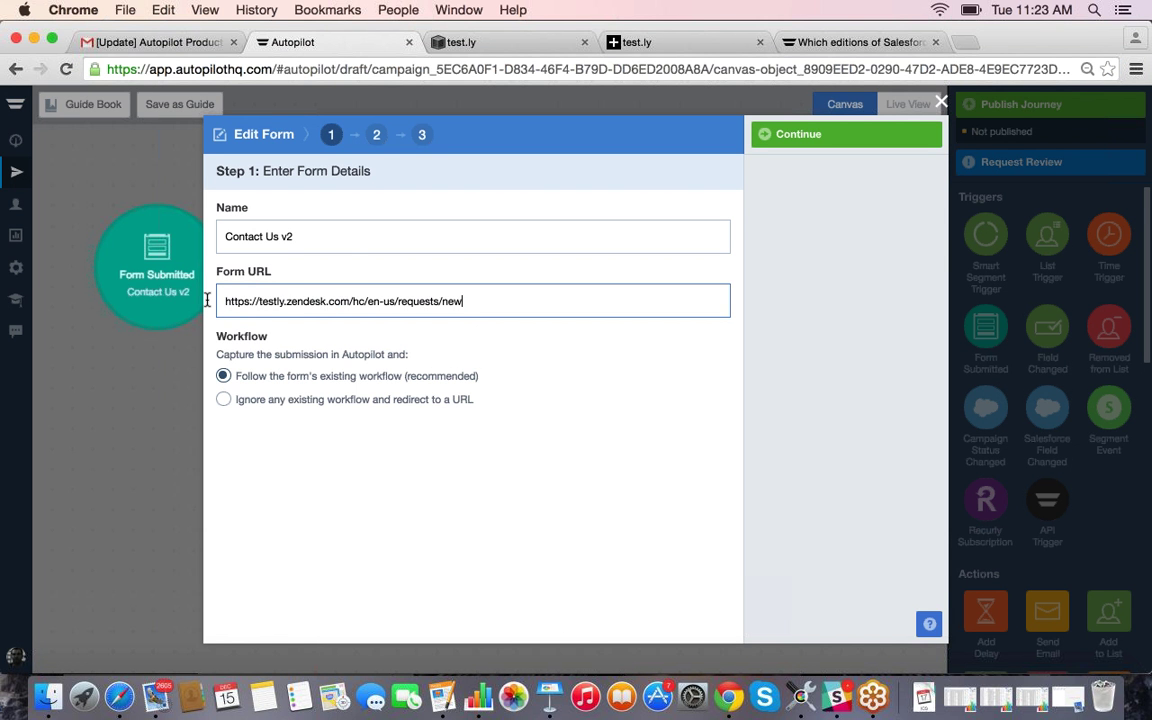
left_click(220, 237)
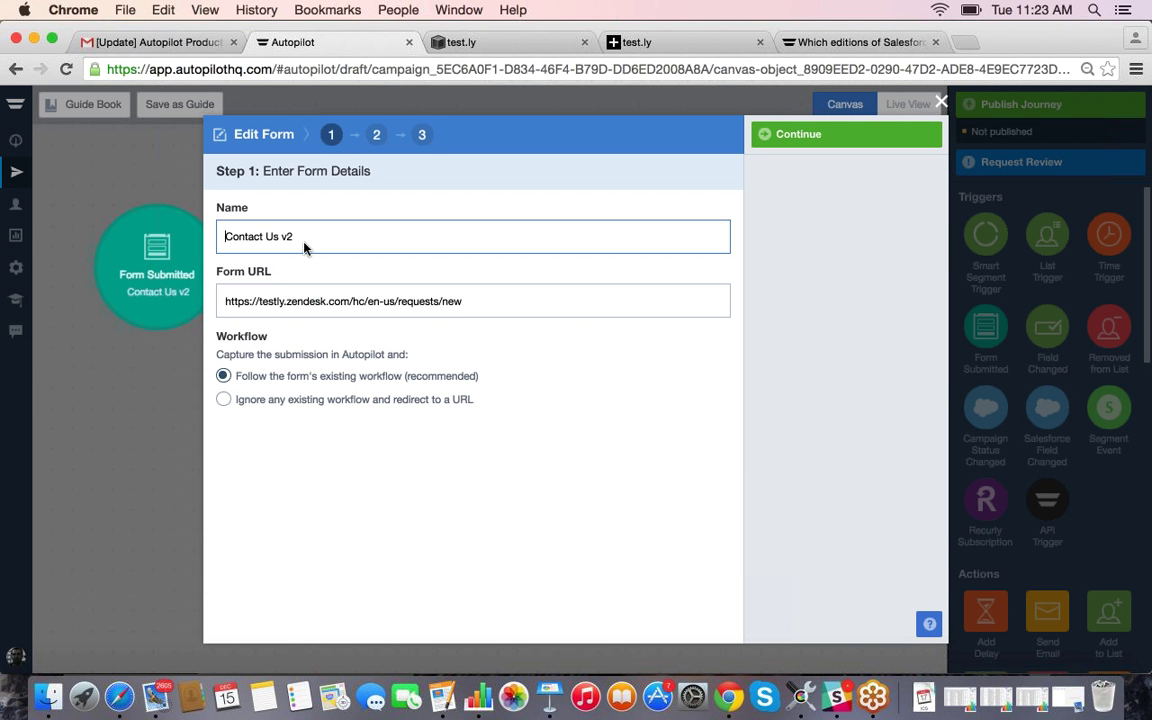
left_click(811, 139)
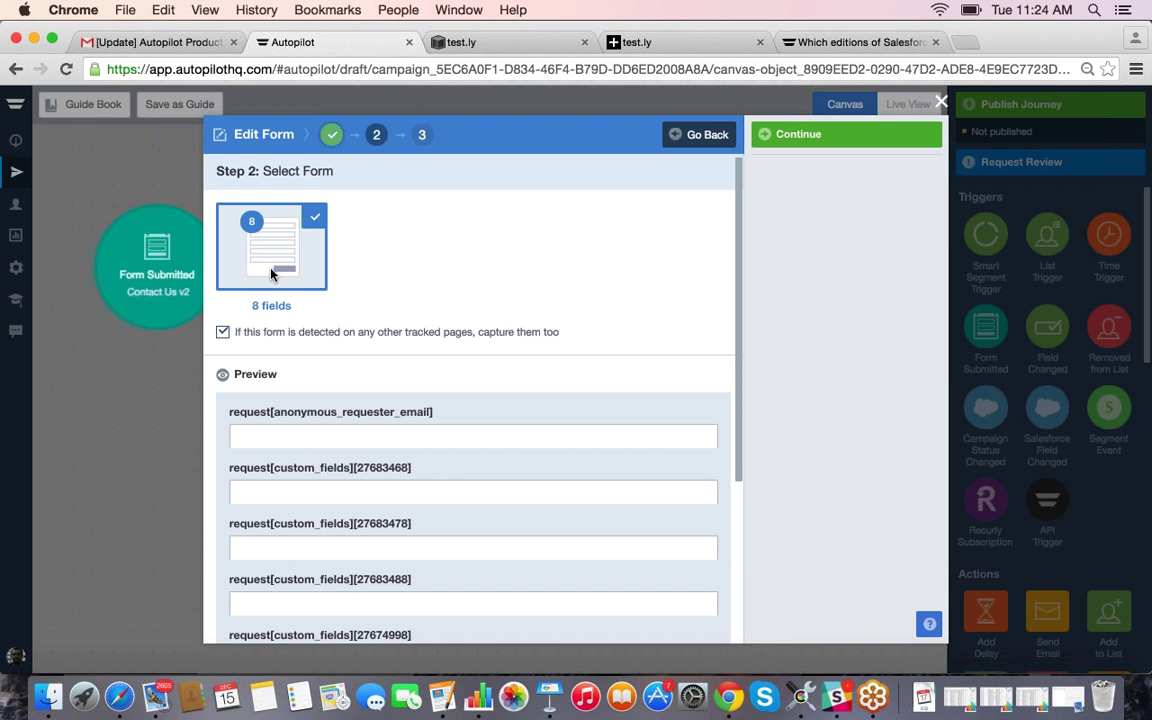
Step: Review the fields of Zendesk's Submit a request form, then return to Autopilot's field mapping
left_click(503, 45)
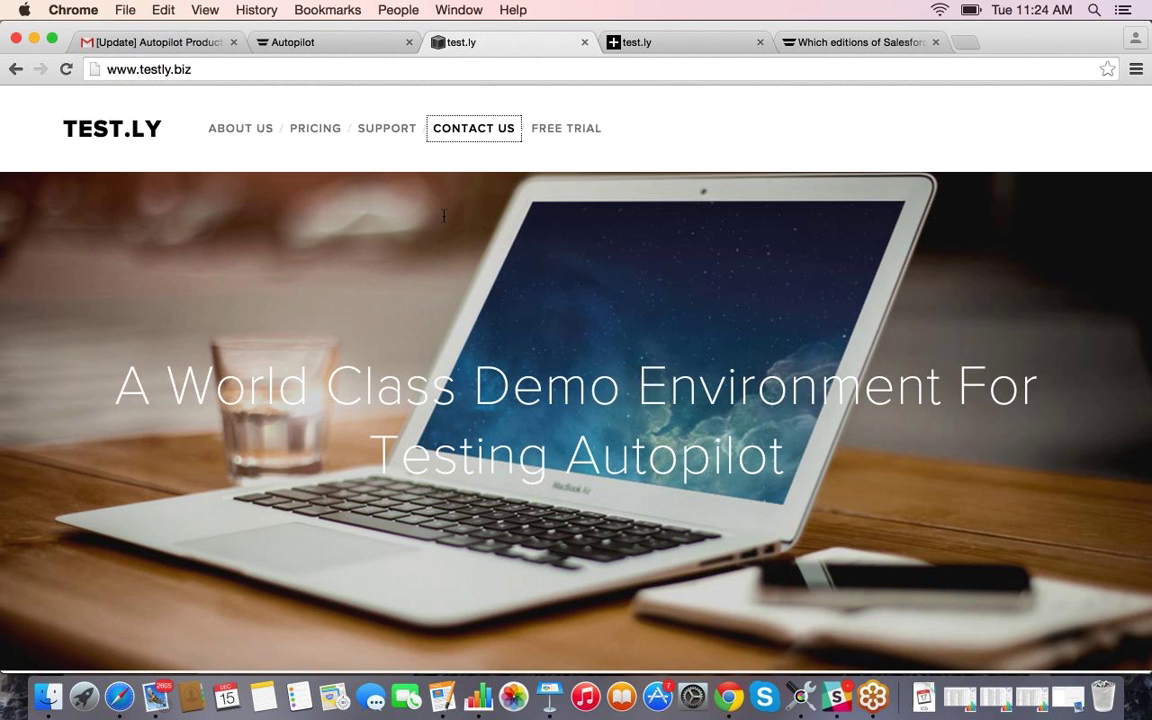
left_click(681, 41)
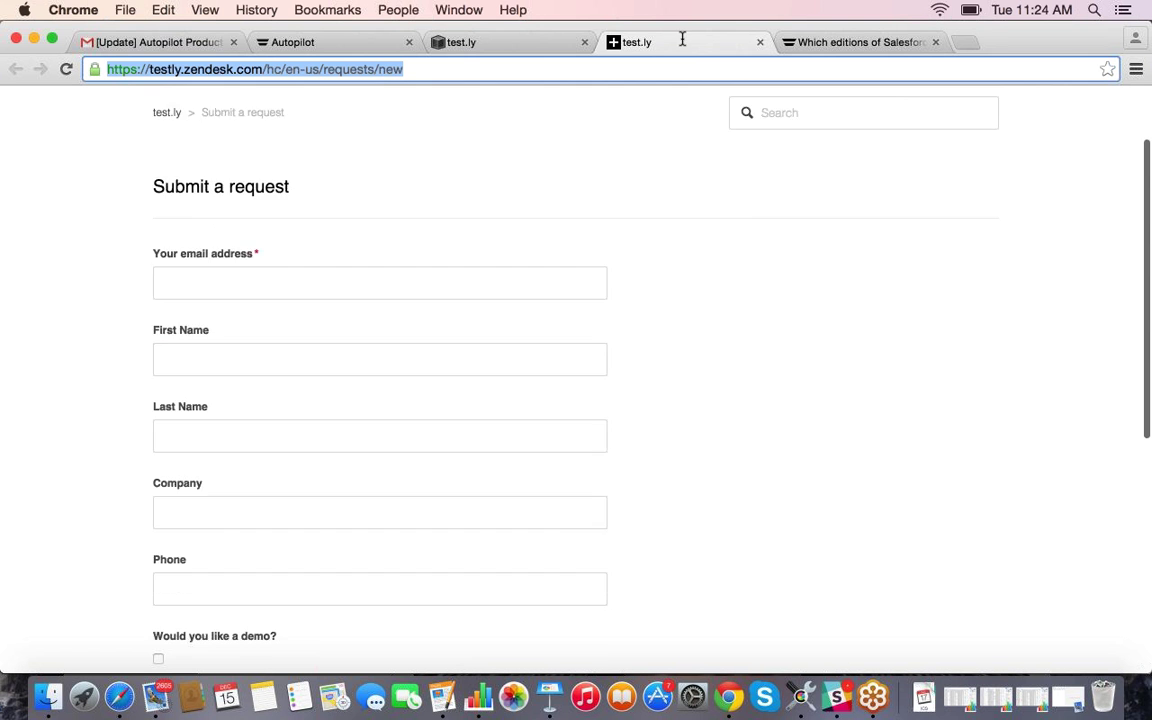
scroll(175, 372, "down", 2)
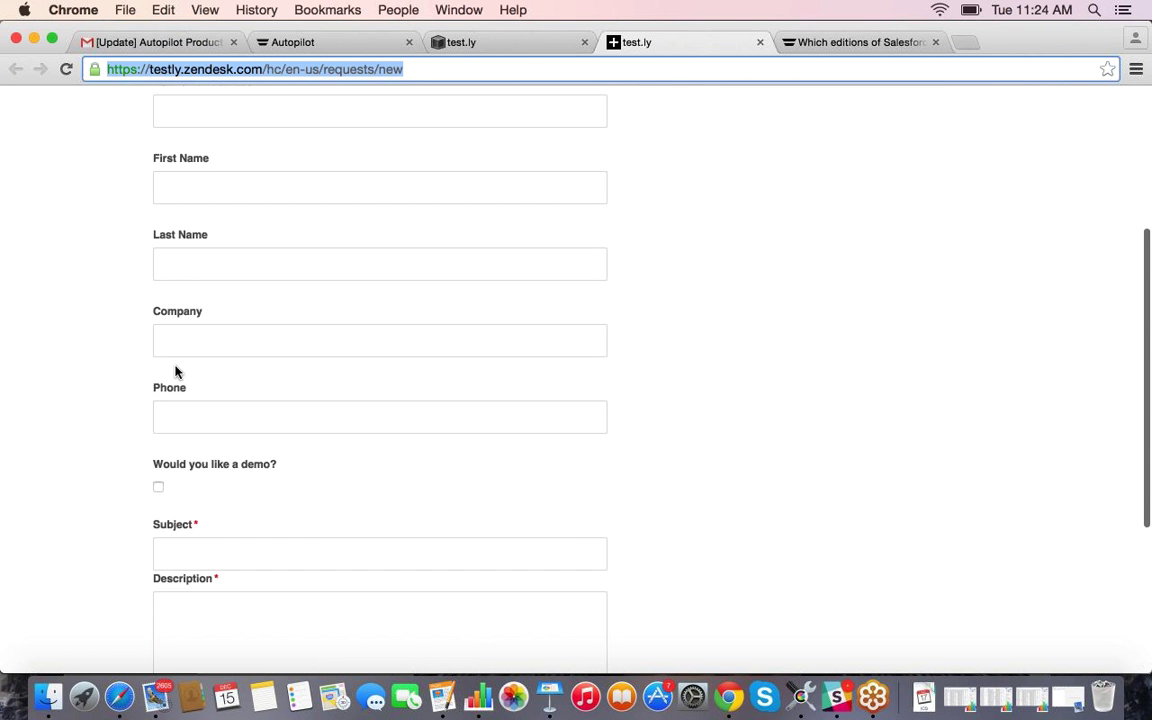
scroll(175, 368, "up", 1)
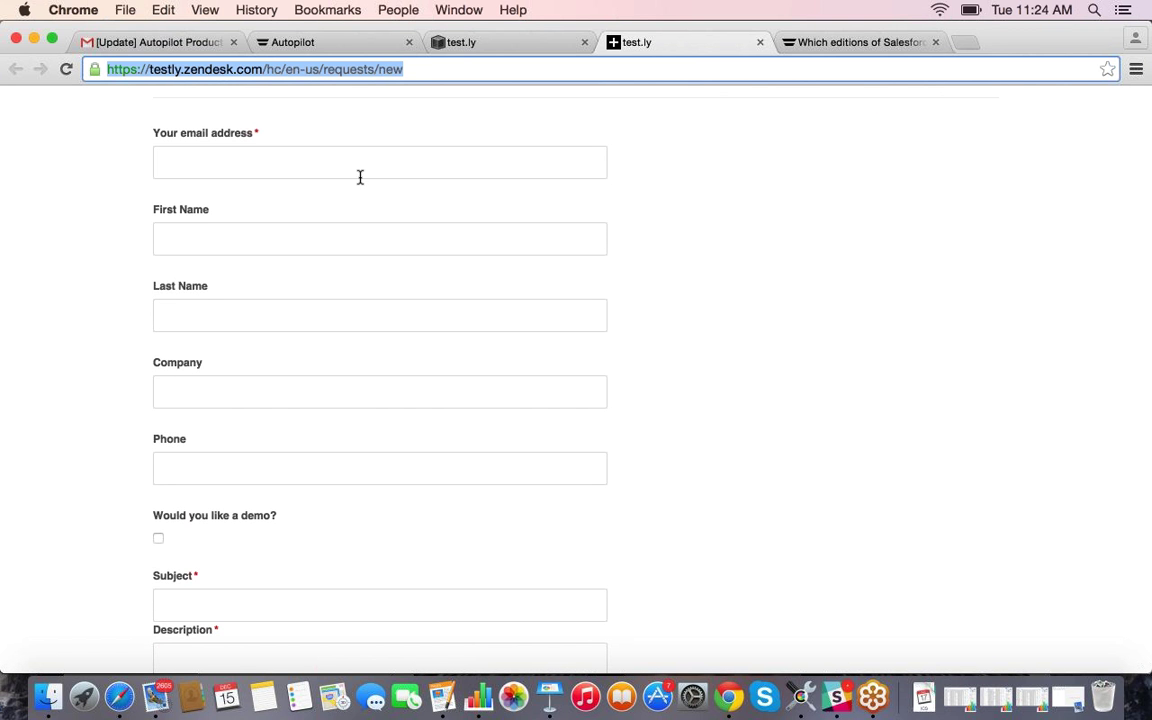
left_click(283, 44)
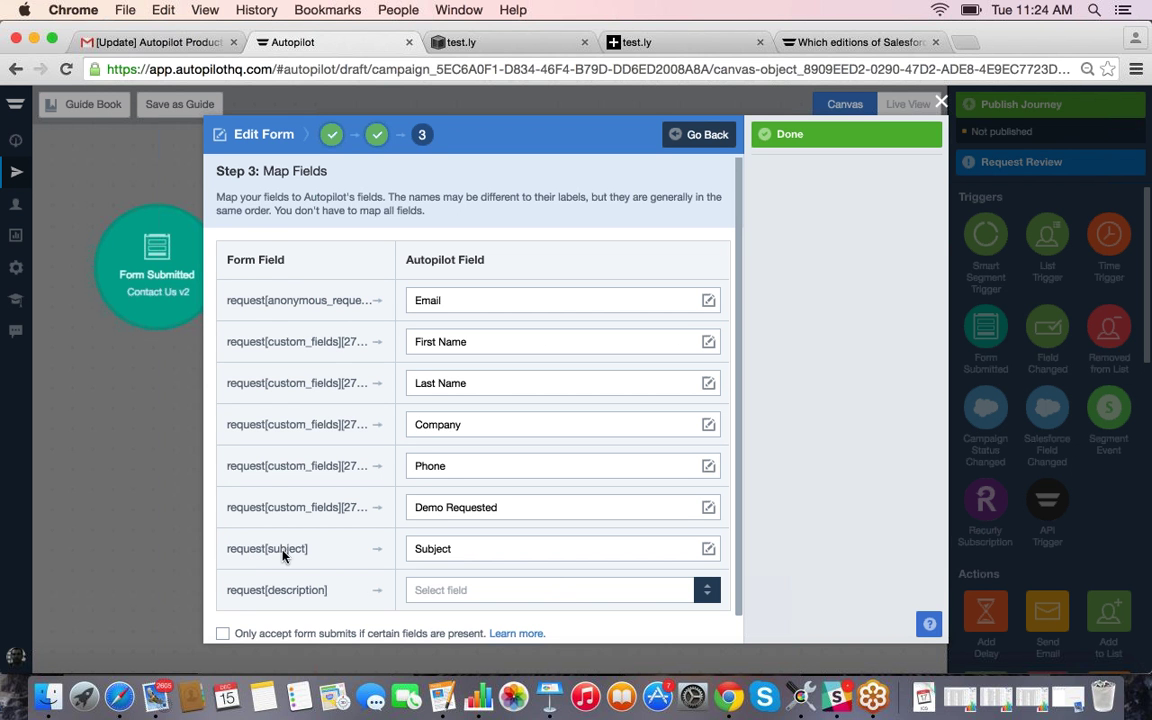
Step: Try a custom Text field 'Description', then clear the description mapping and finish form setup
left_click(566, 588)
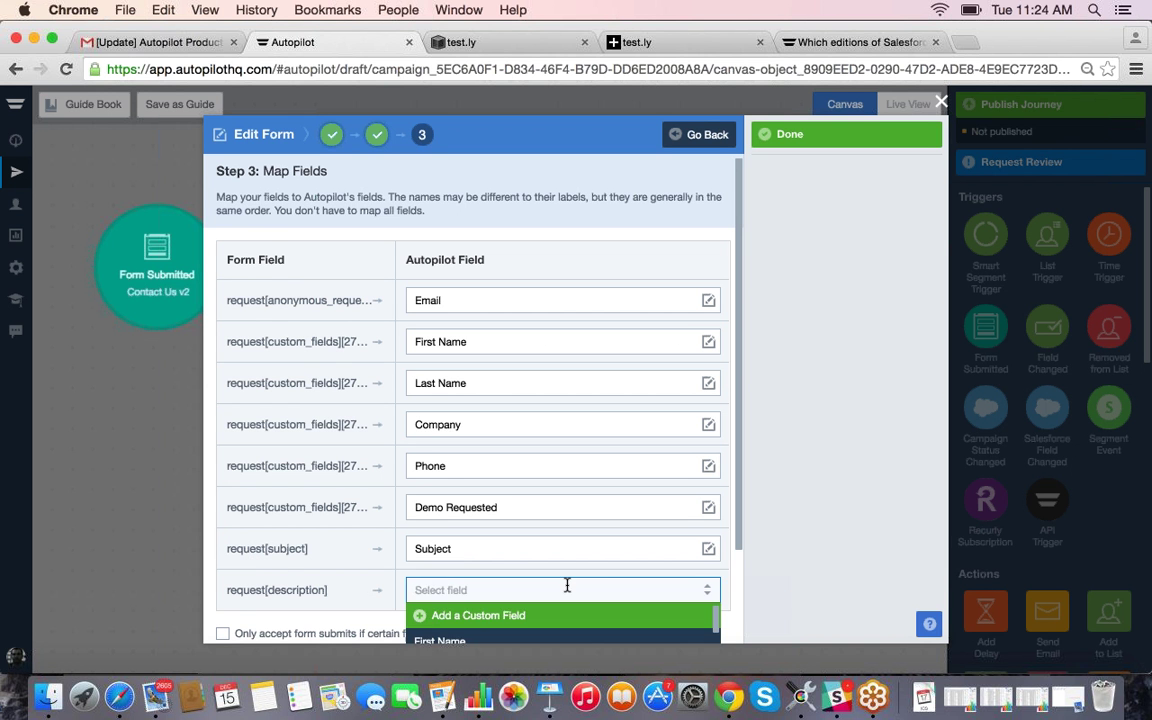
scroll(566, 588, "down", 5)
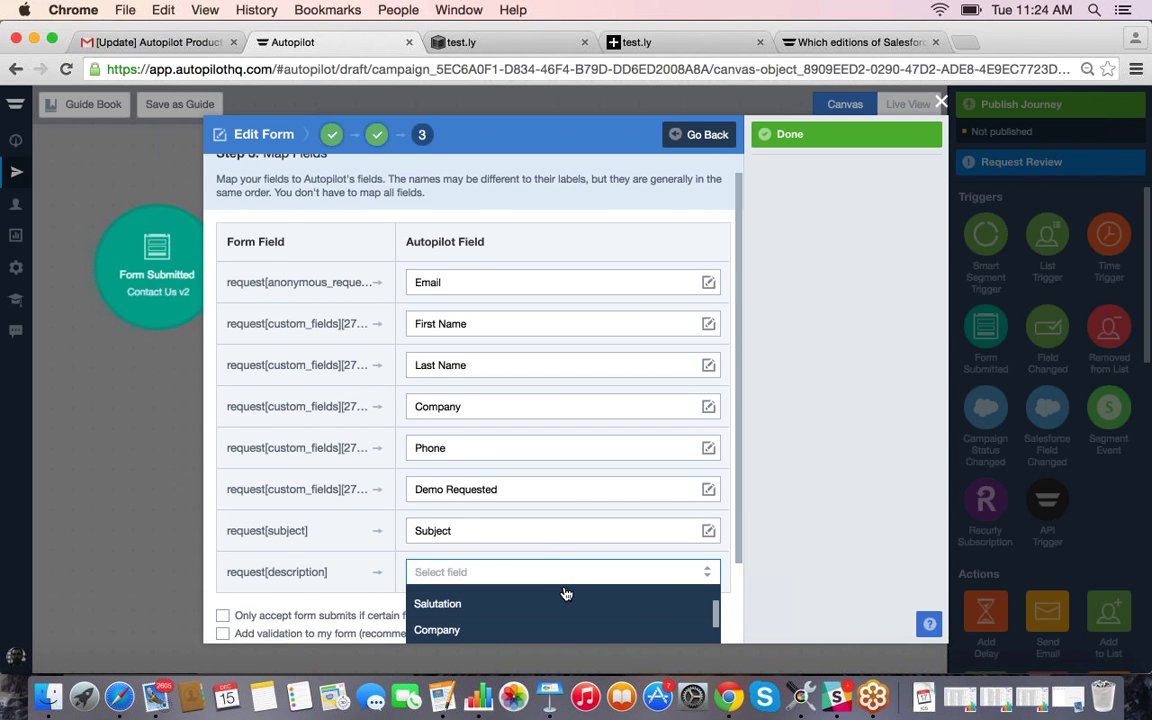
scroll(566, 592, "down", 3)
scroll(468, 501, "up", 1)
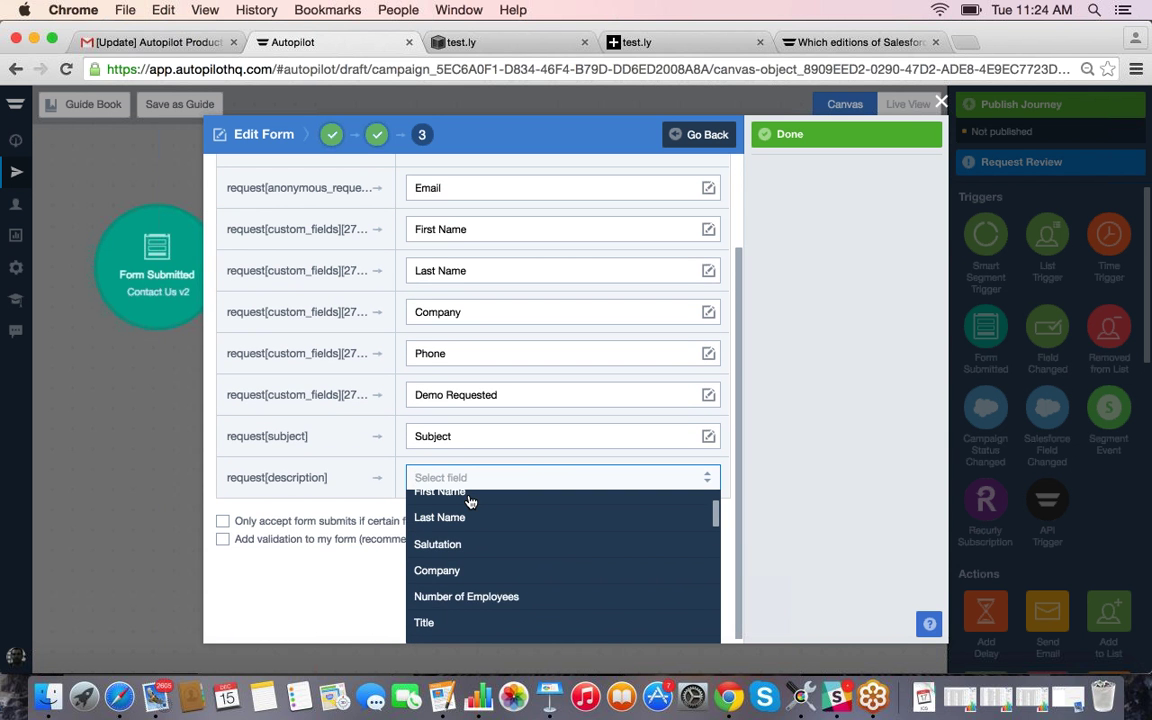
scroll(472, 505, "up", 2)
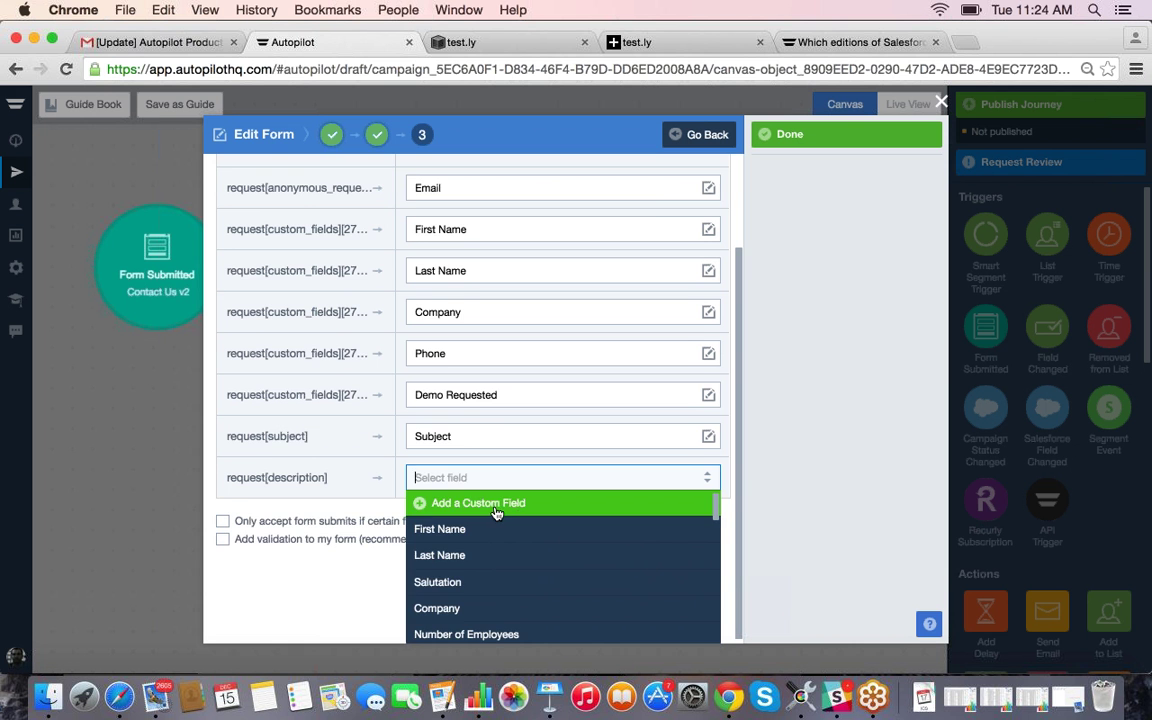
left_click(497, 513)
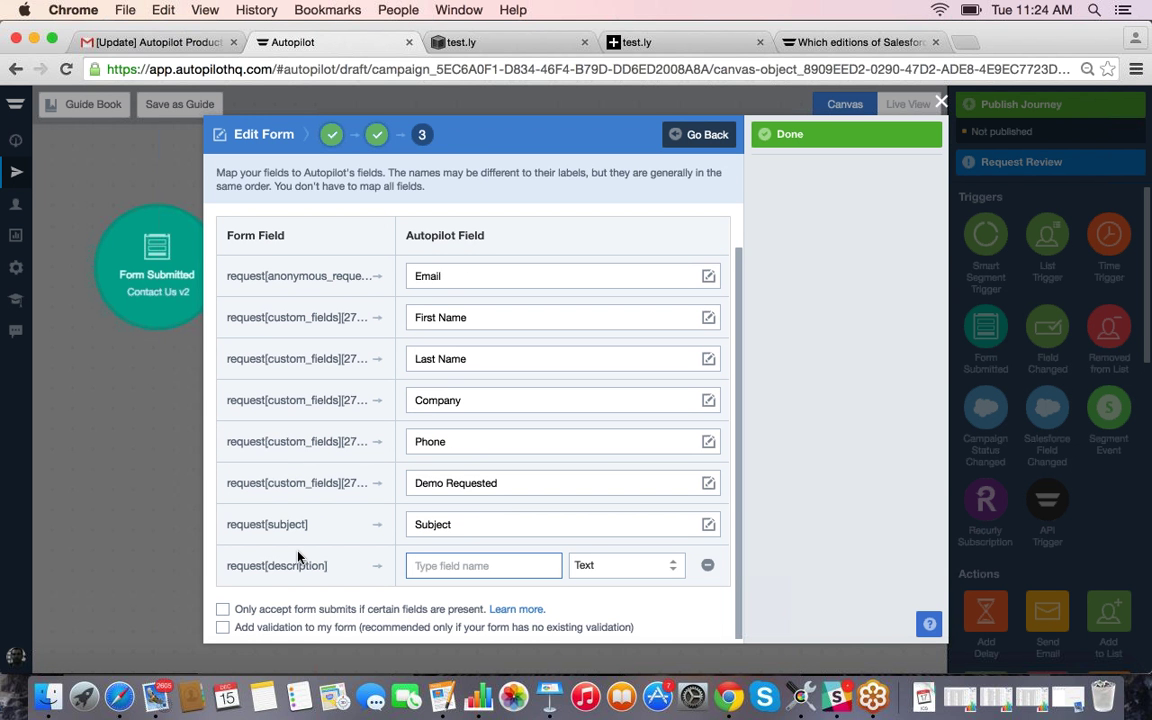
type("Description")
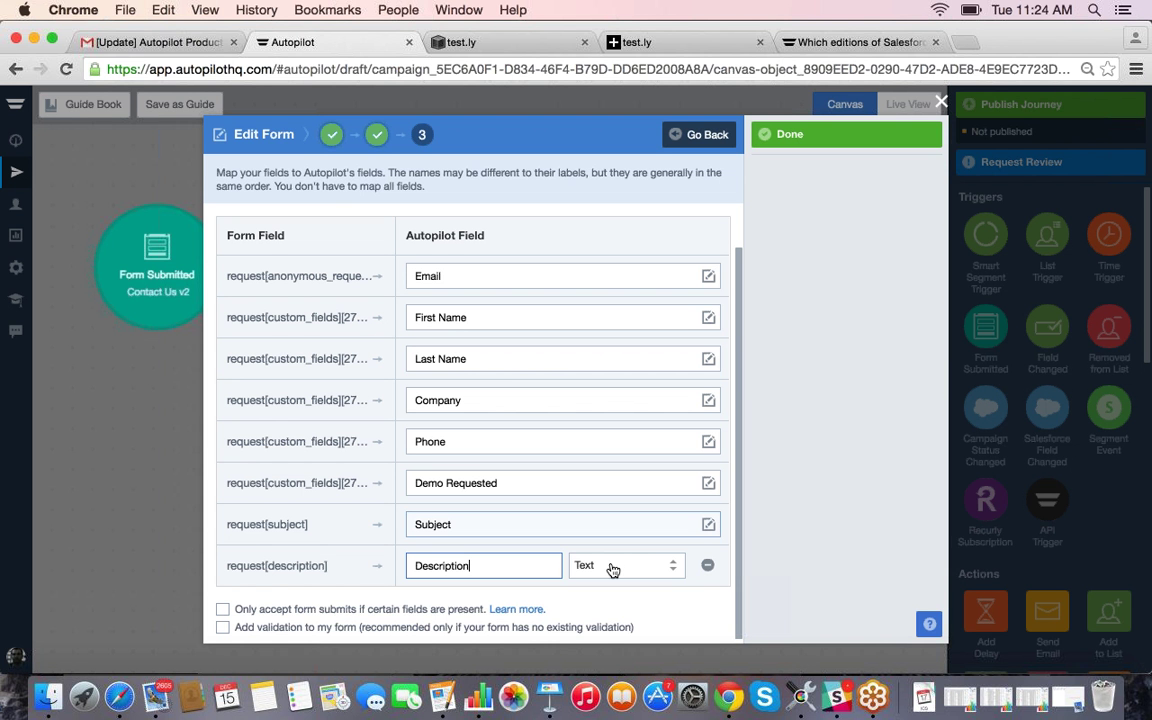
left_click(610, 567)
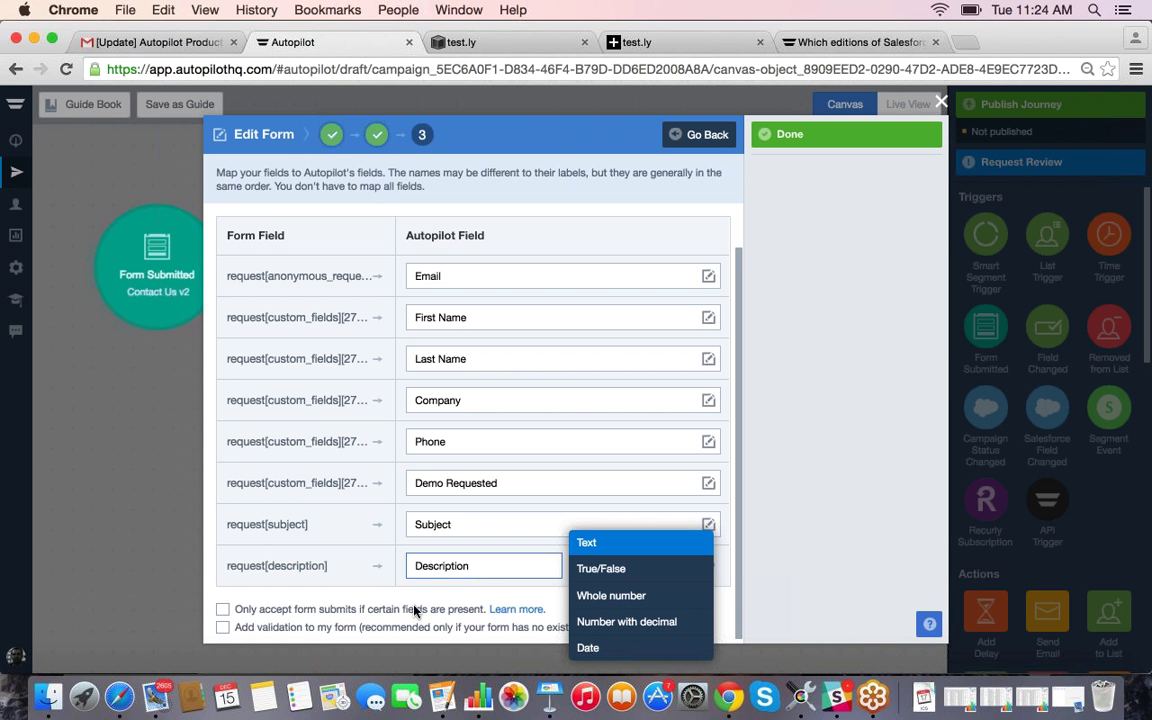
left_click(483, 609)
left_click(705, 563)
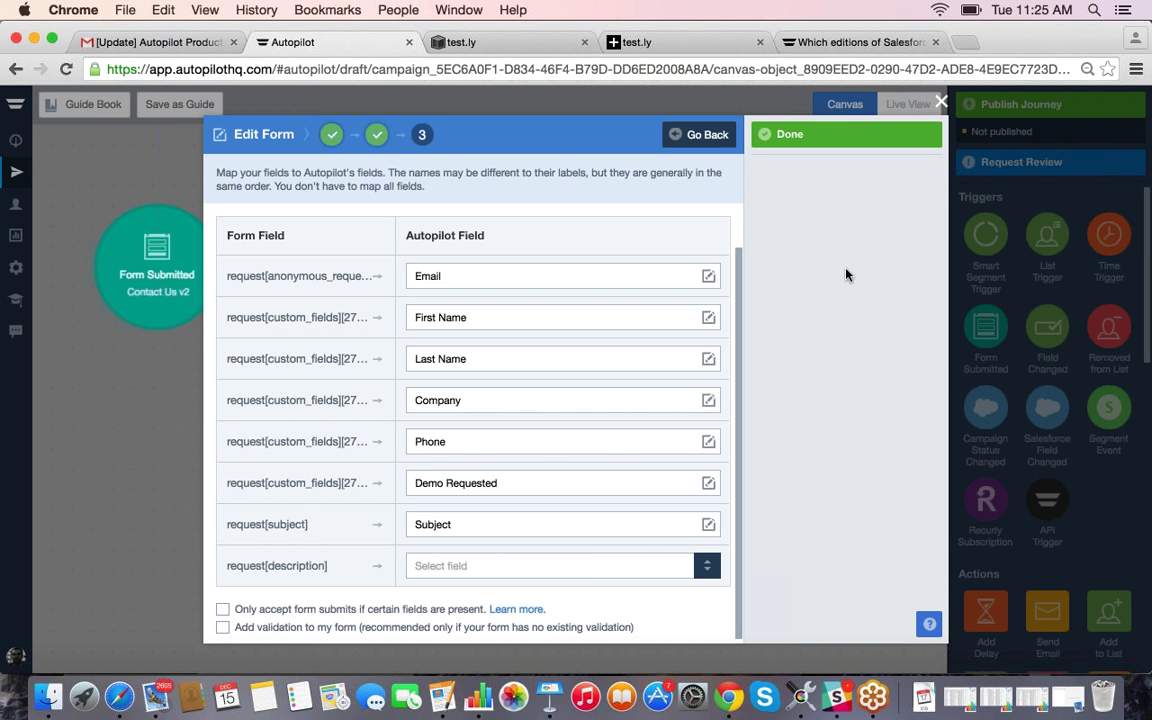
left_click(838, 135)
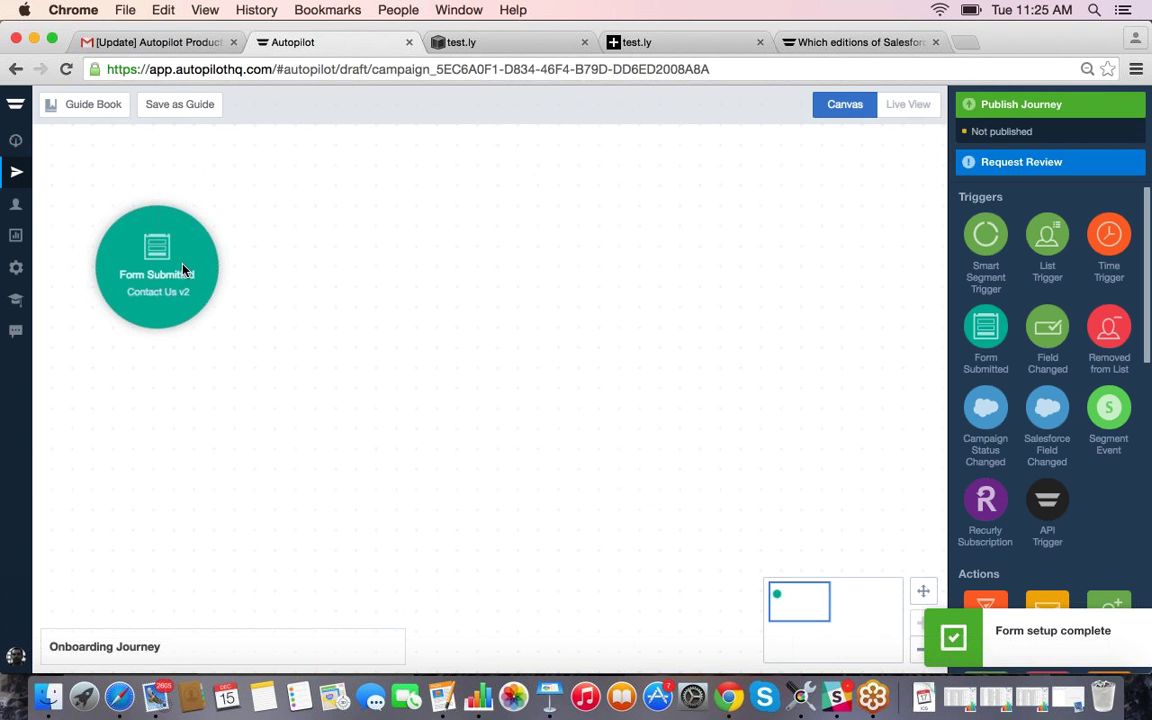
Step: Place a Send Email action beside Form Submitted and connect the trigger to it
mouse_move(209, 267)
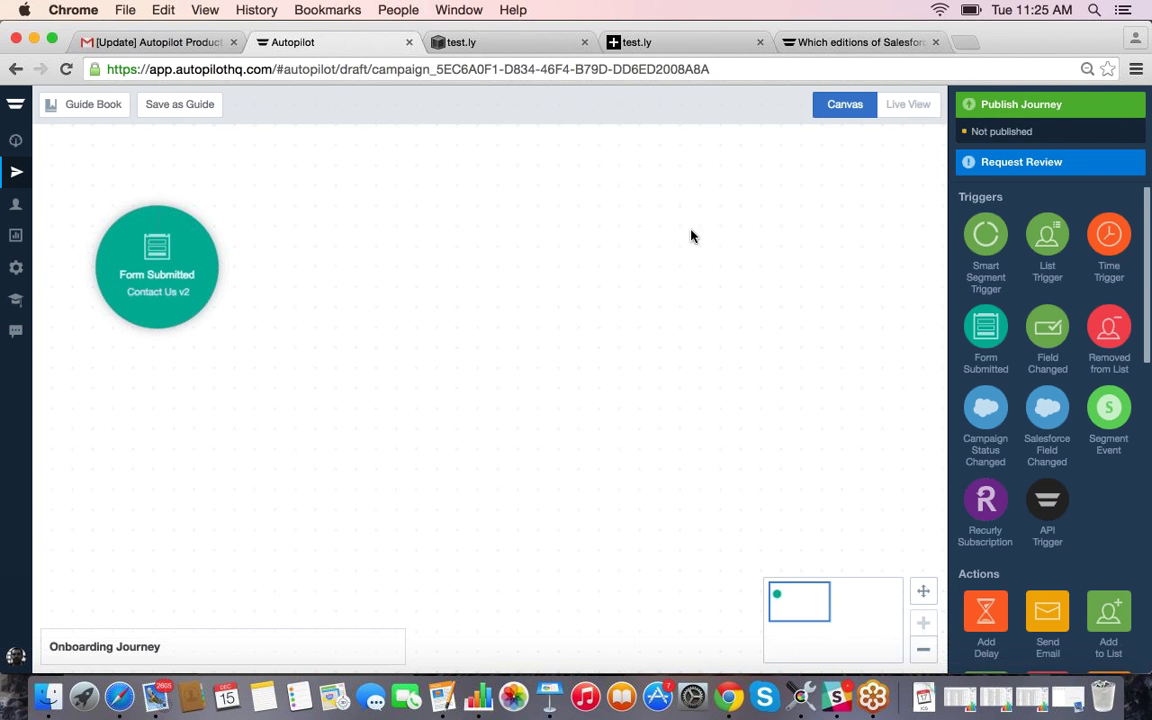
scroll(689, 240, "down", 2)
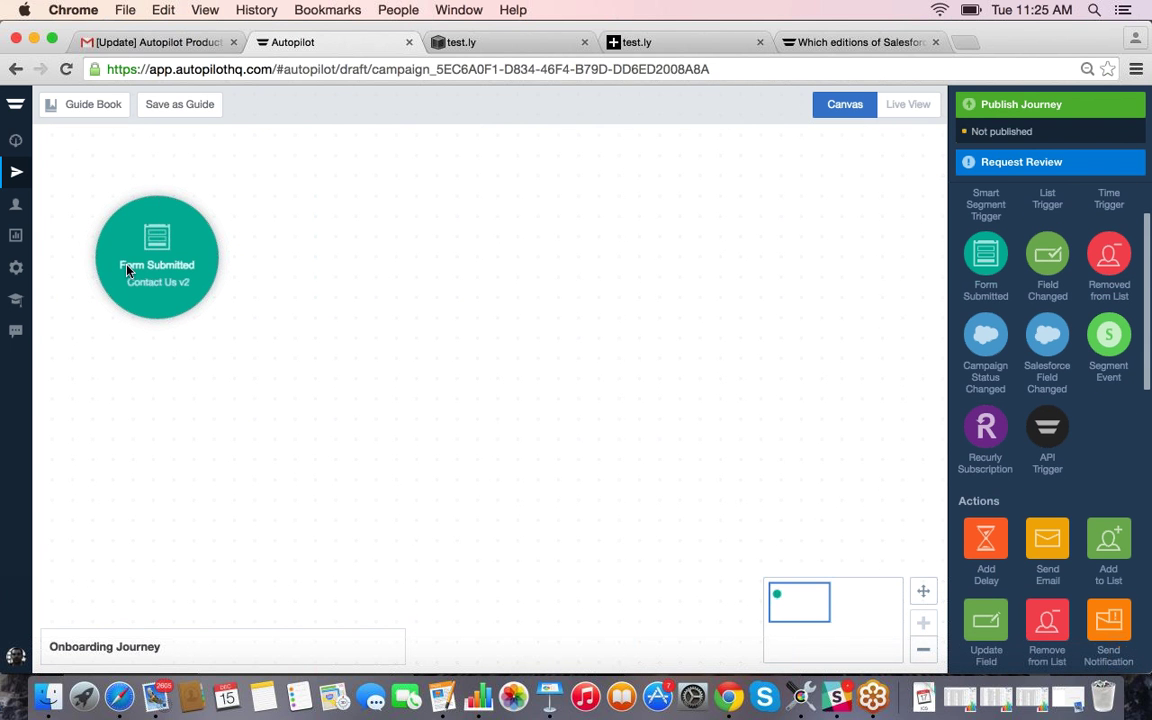
scroll(980, 480, "down", 1)
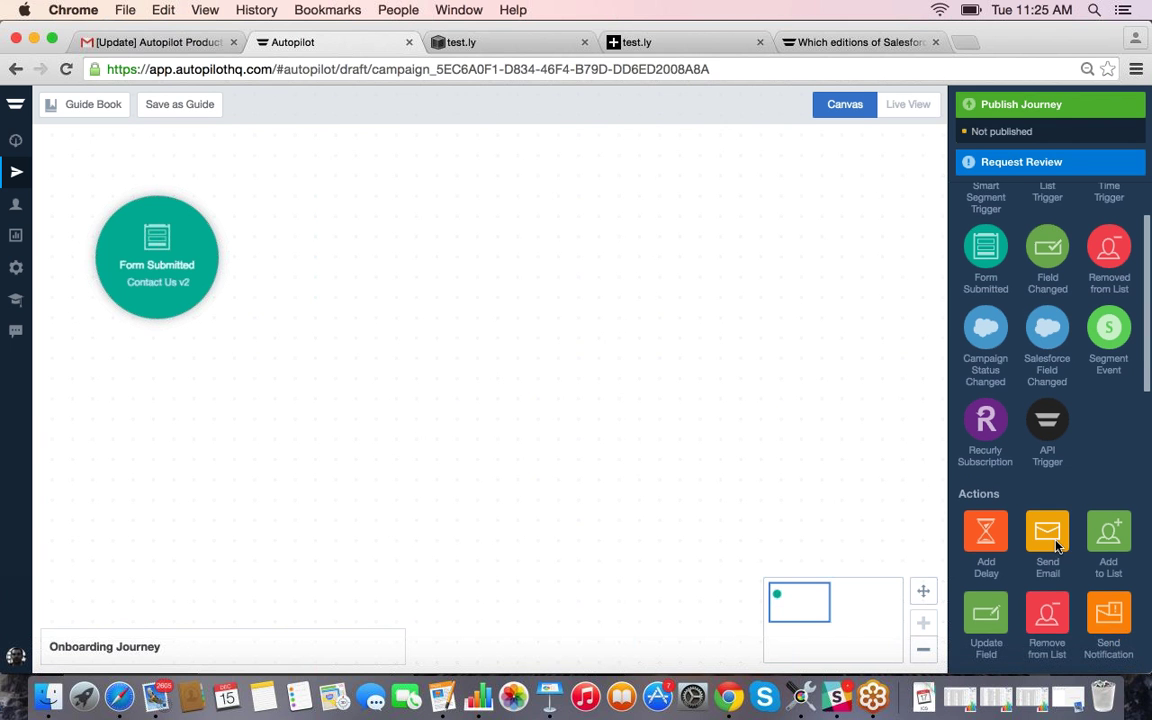
left_click_drag(1056, 545, 367, 274)
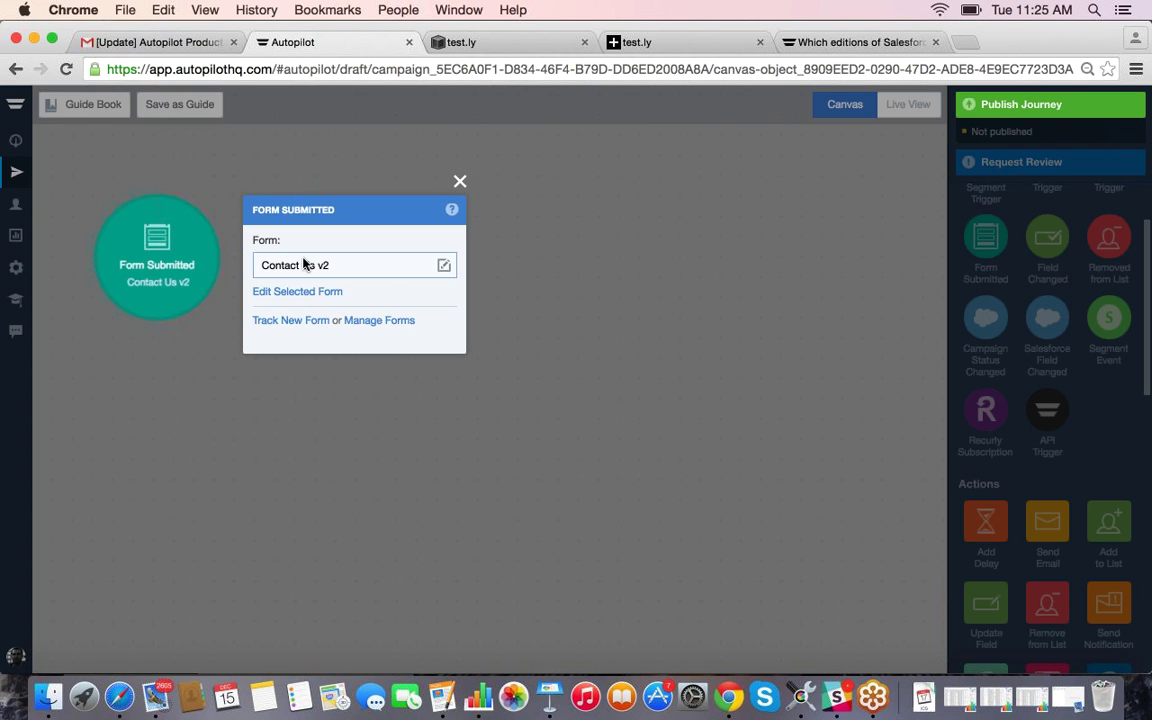
left_click(220, 262)
left_click_drag(220, 260, 372, 266)
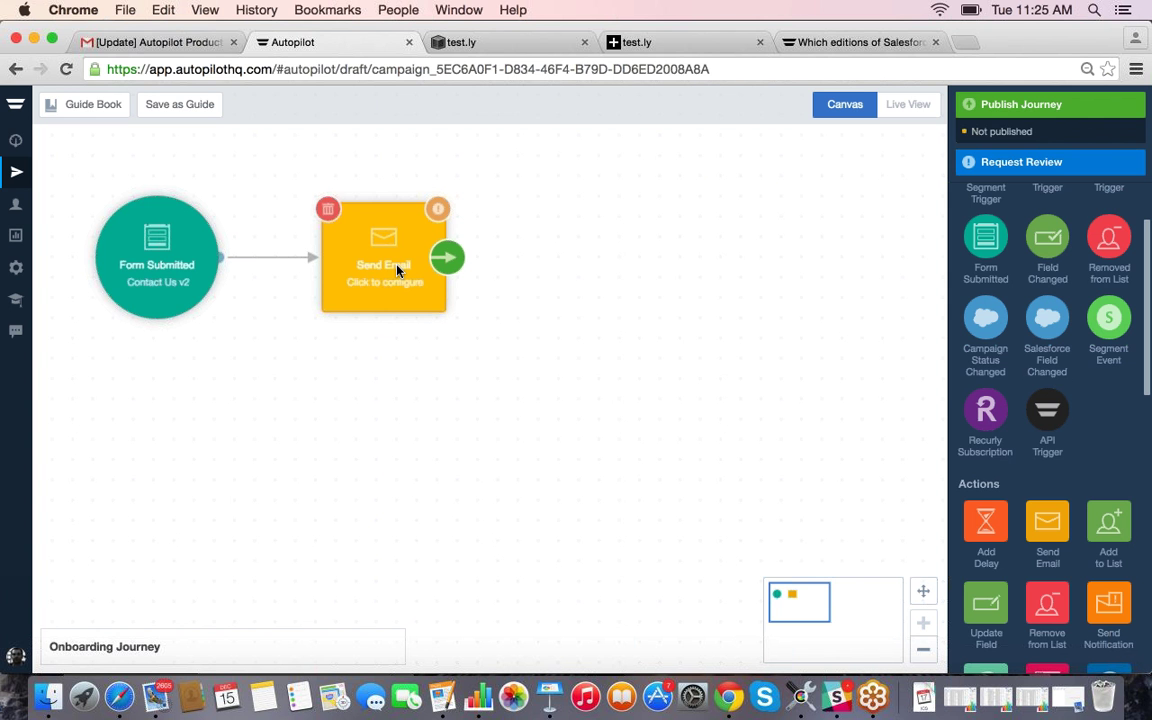
left_click(396, 262)
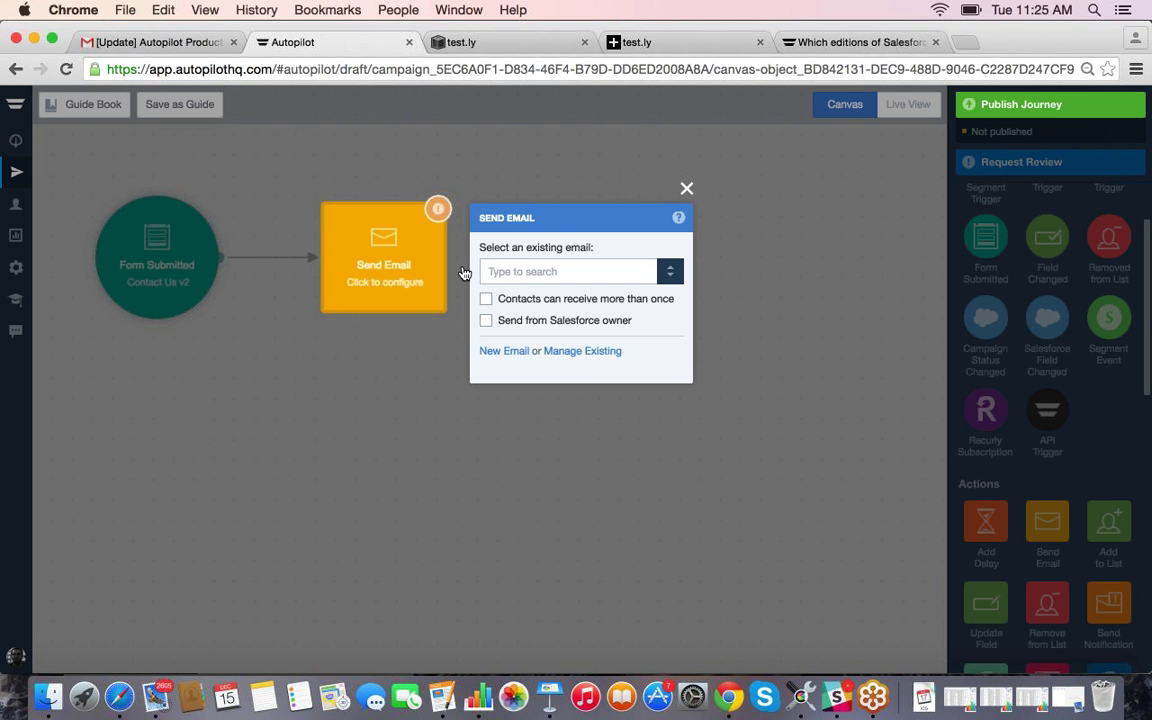
Step: Browse the existing emails list, then choose New Email instead of reusing one
left_click(490, 271)
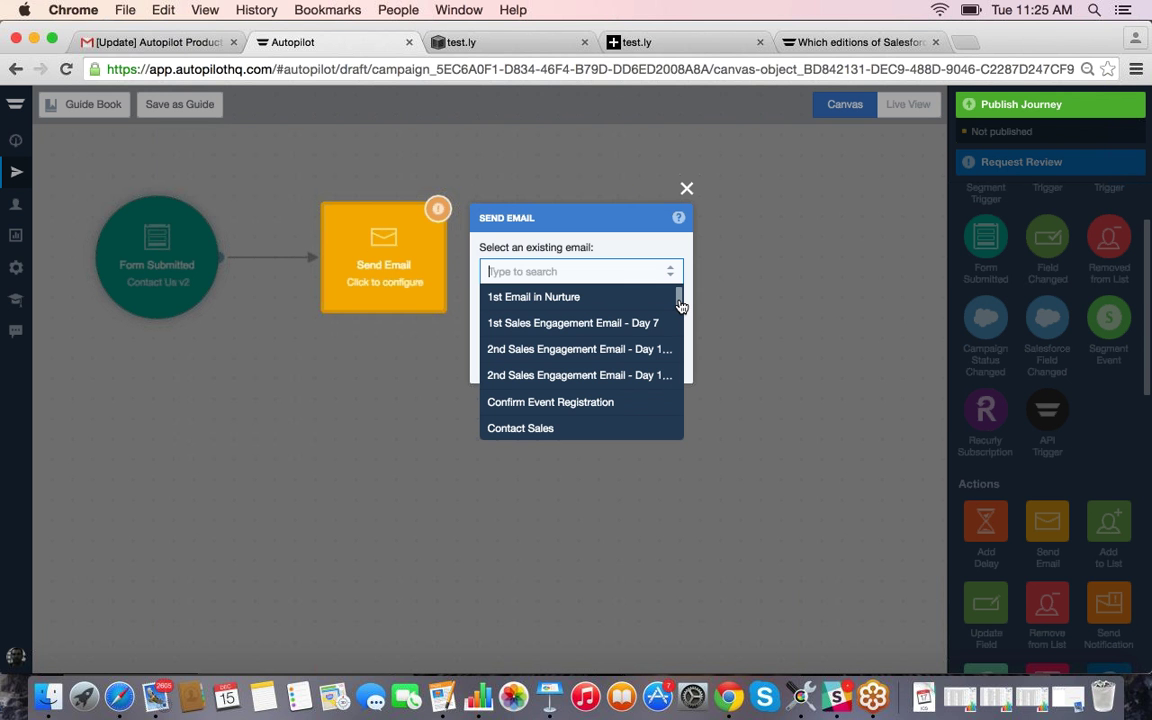
scroll(608, 395, "down", 3)
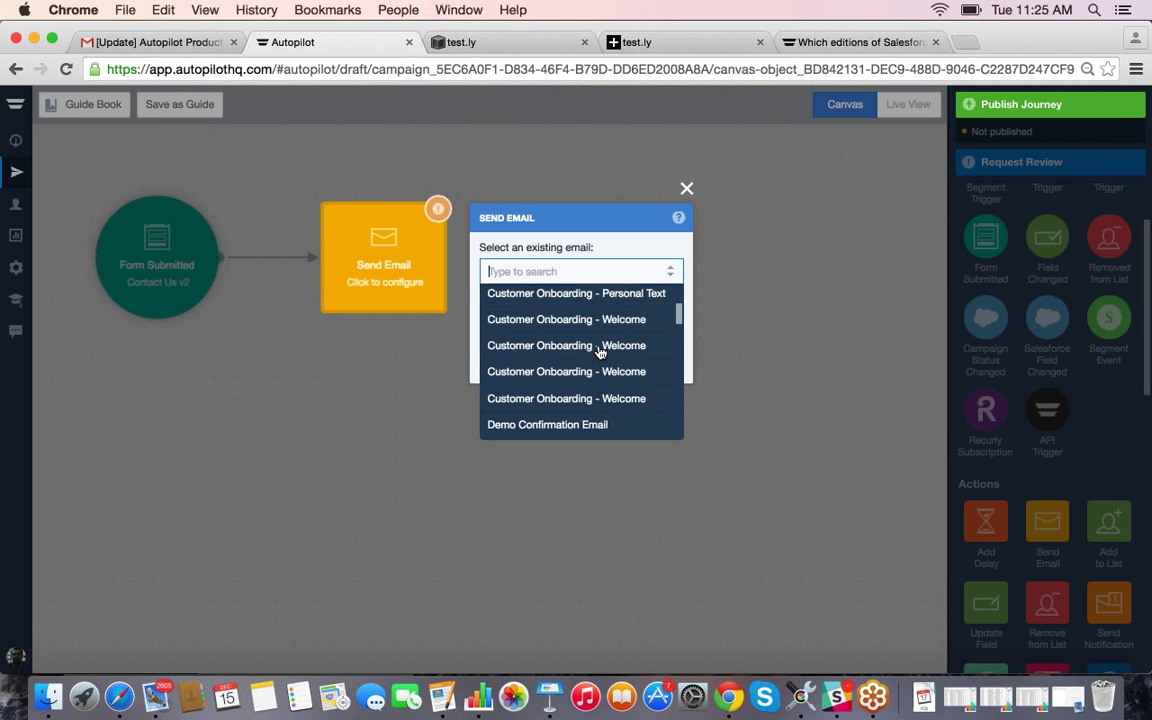
scroll(600, 352, "down", 5)
left_click(631, 255)
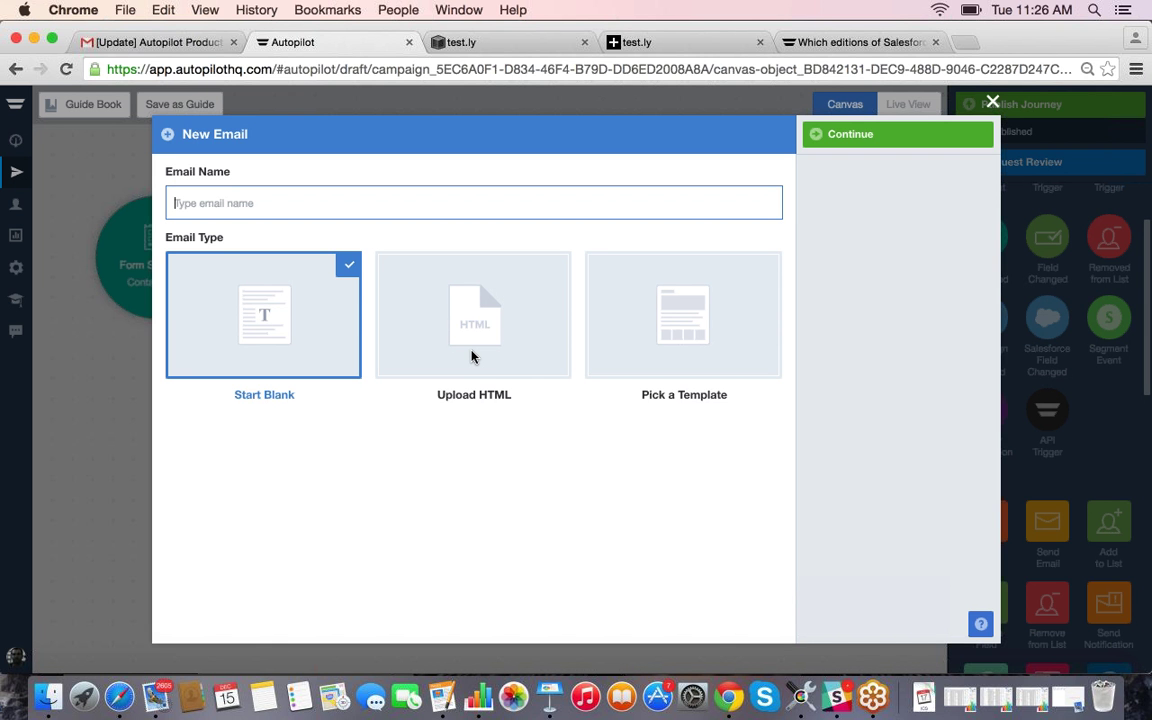
Step: Name the new email 'Sign up Welcome Email' and base it on the Welcome template
left_click(636, 350)
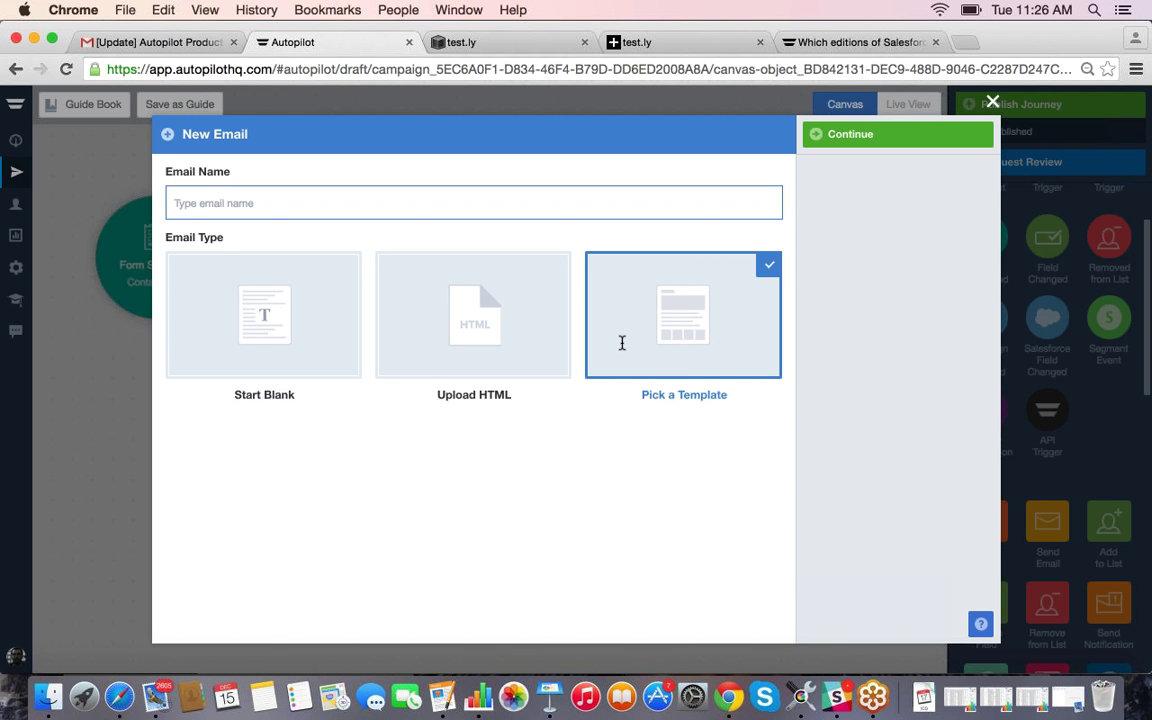
type("Sign up Welcome Email")
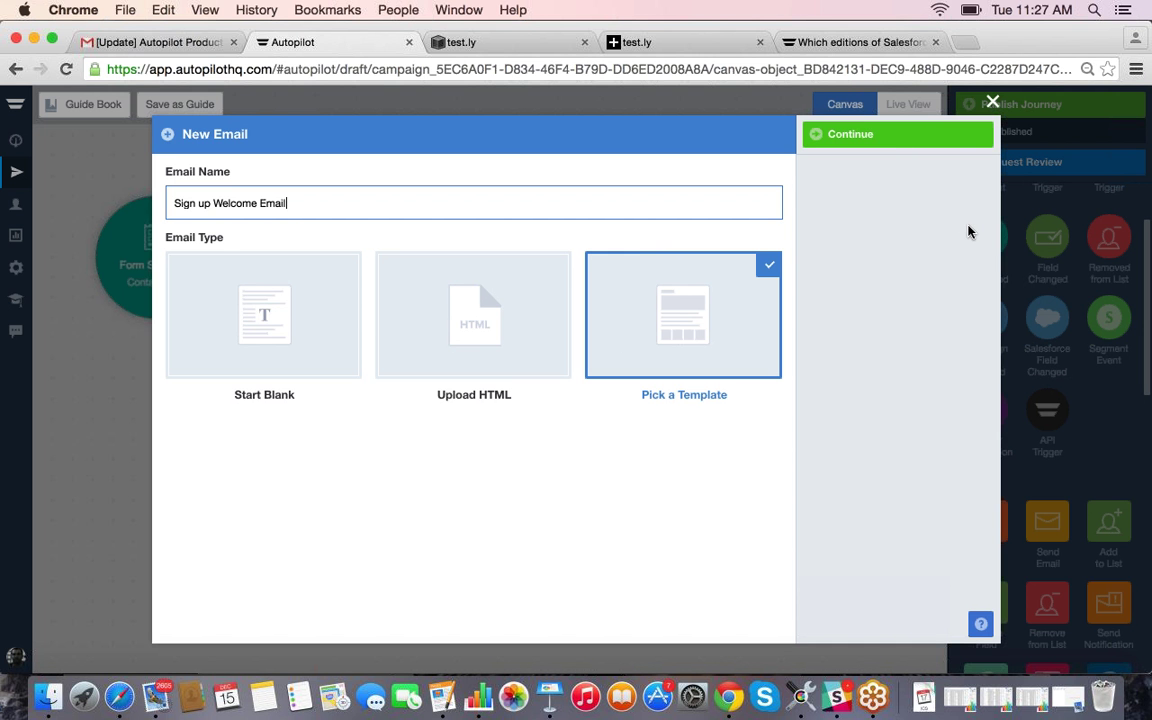
key("Return")
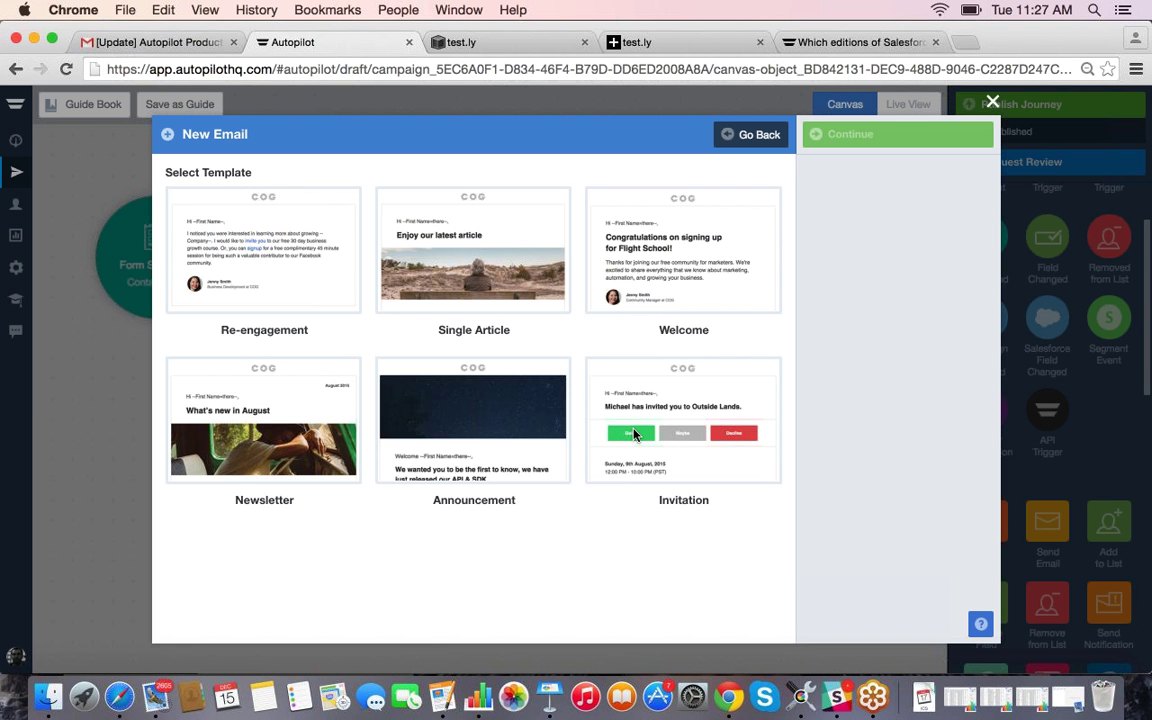
left_click(652, 254)
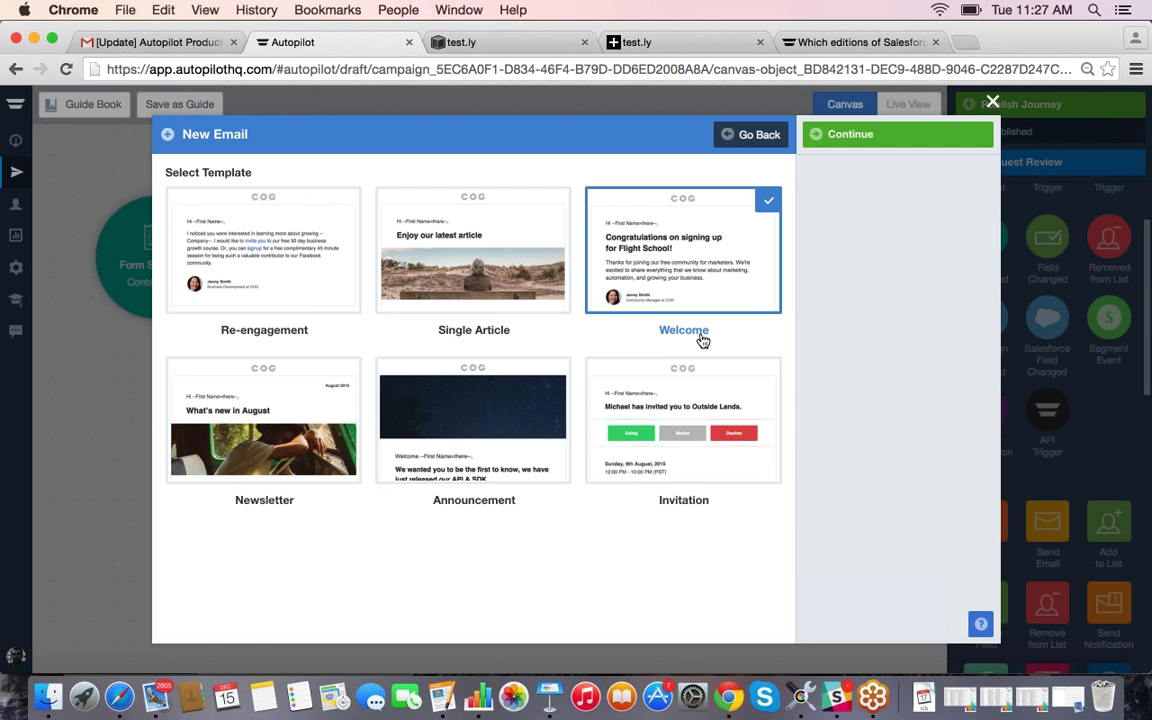
left_click(884, 138)
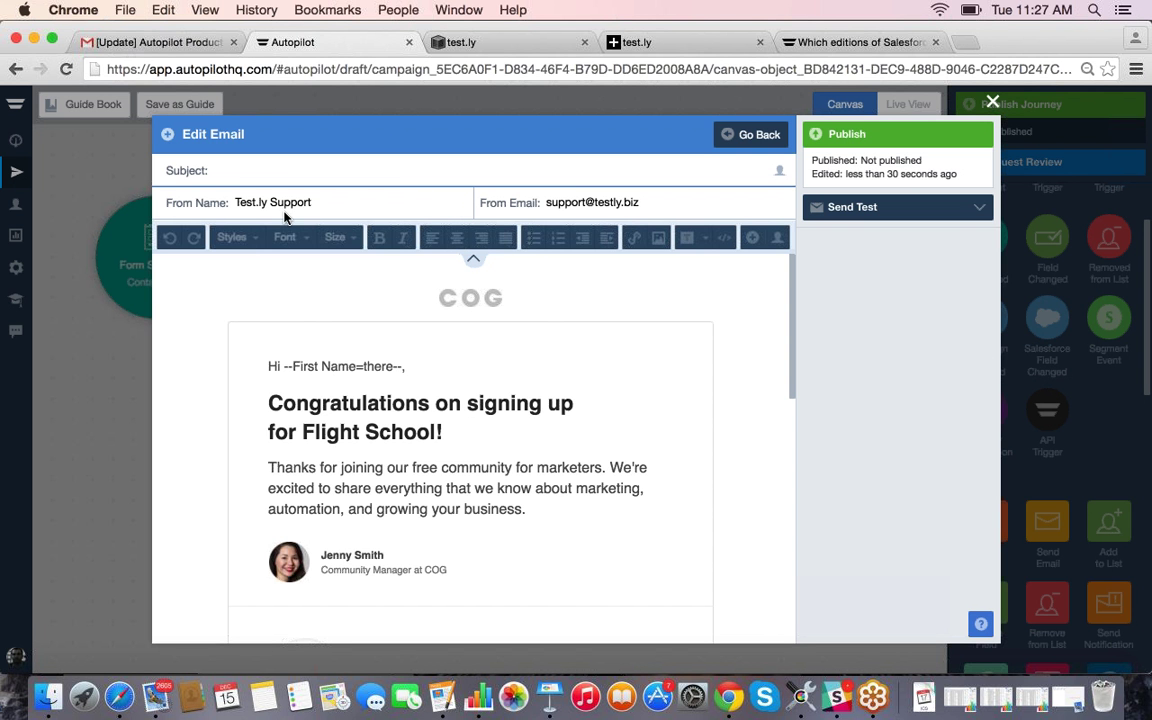
Step: Select and review the sender name and sender email address fields
left_click_drag(640, 205, 531, 212)
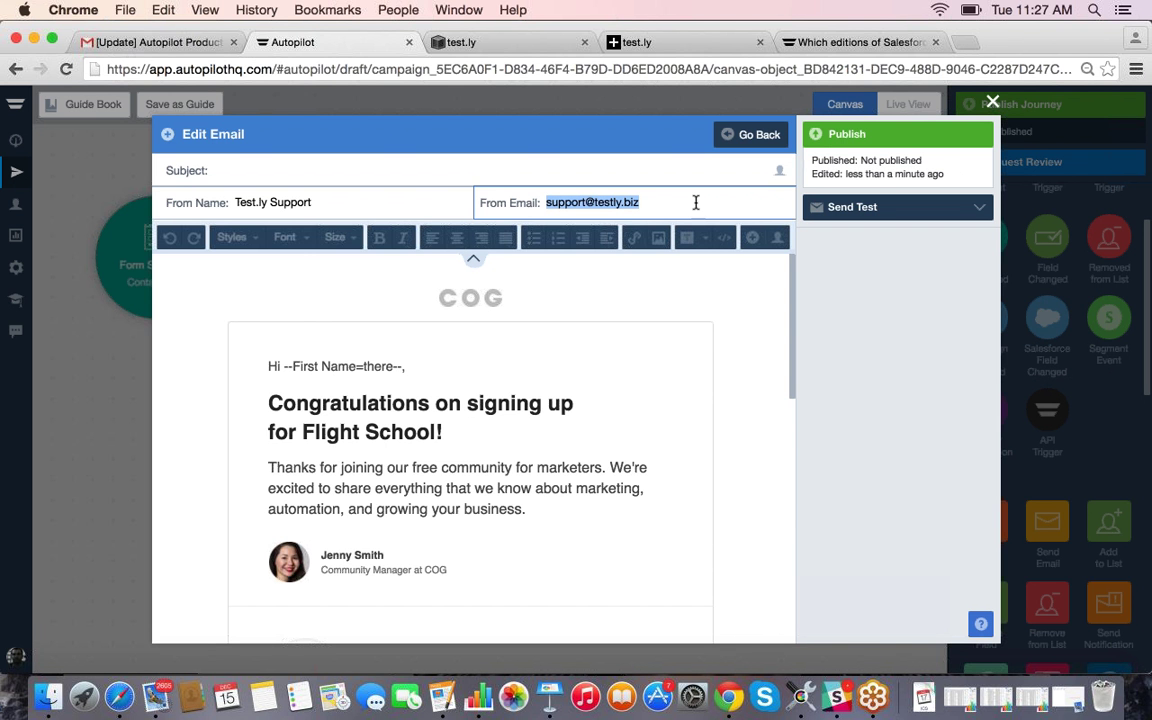
left_click(696, 202)
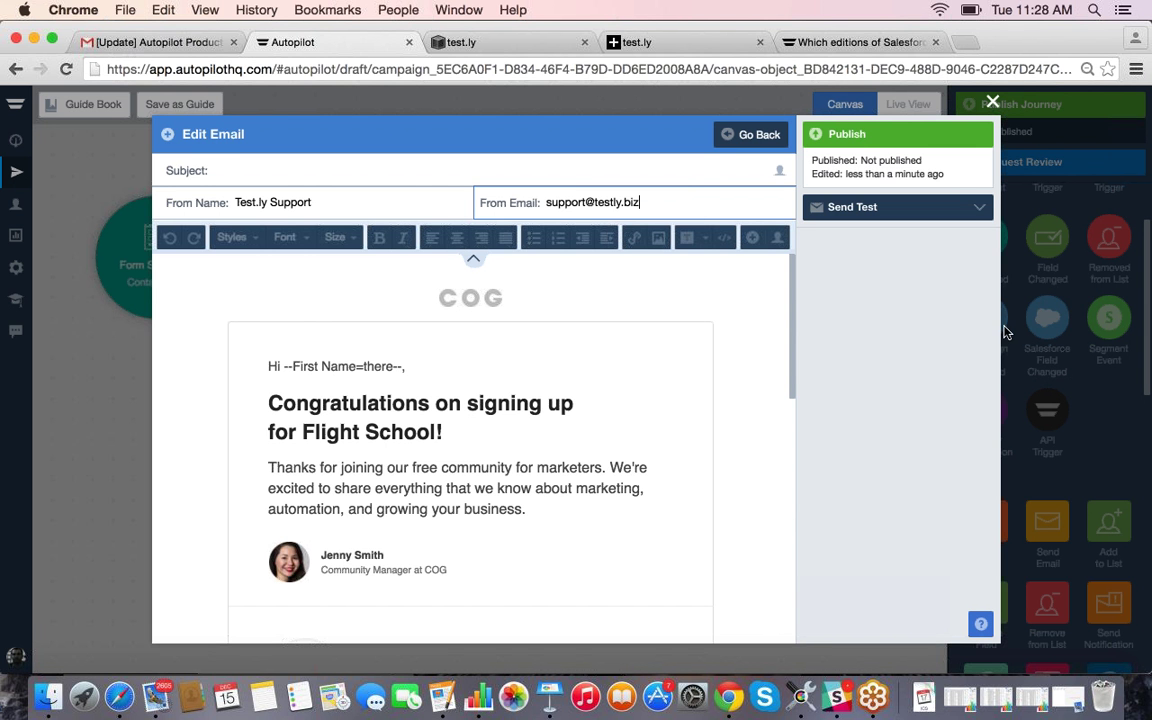
left_click(430, 206)
key("super+a")
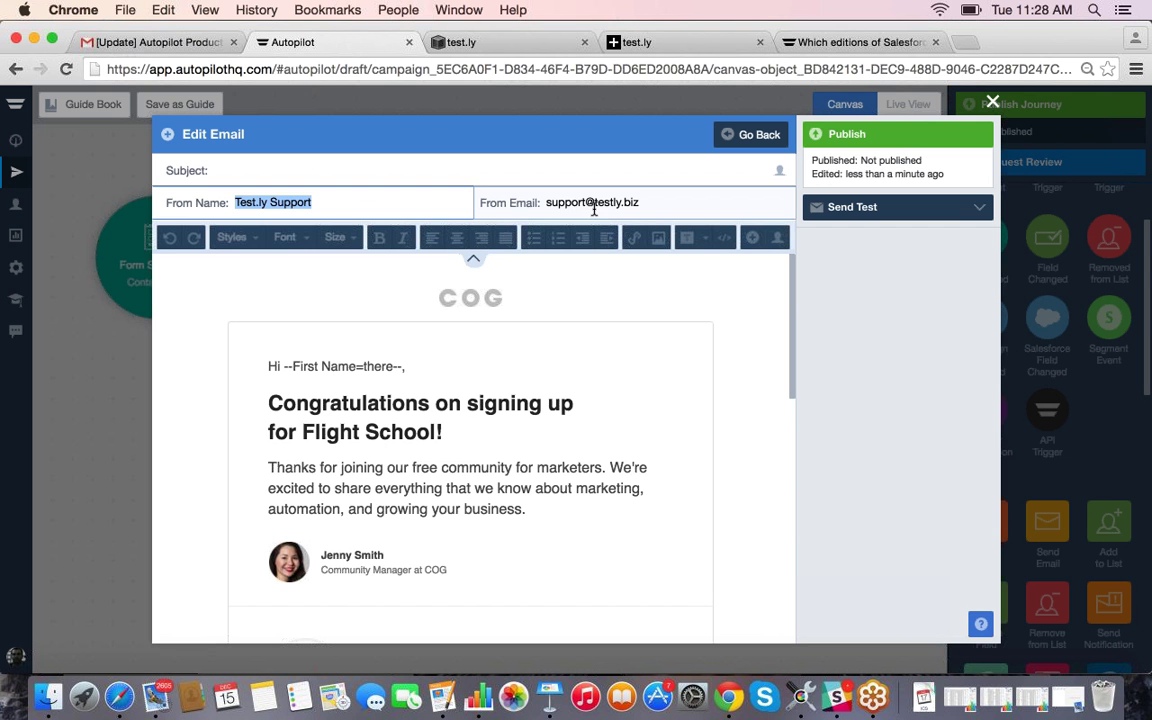
left_click(594, 204)
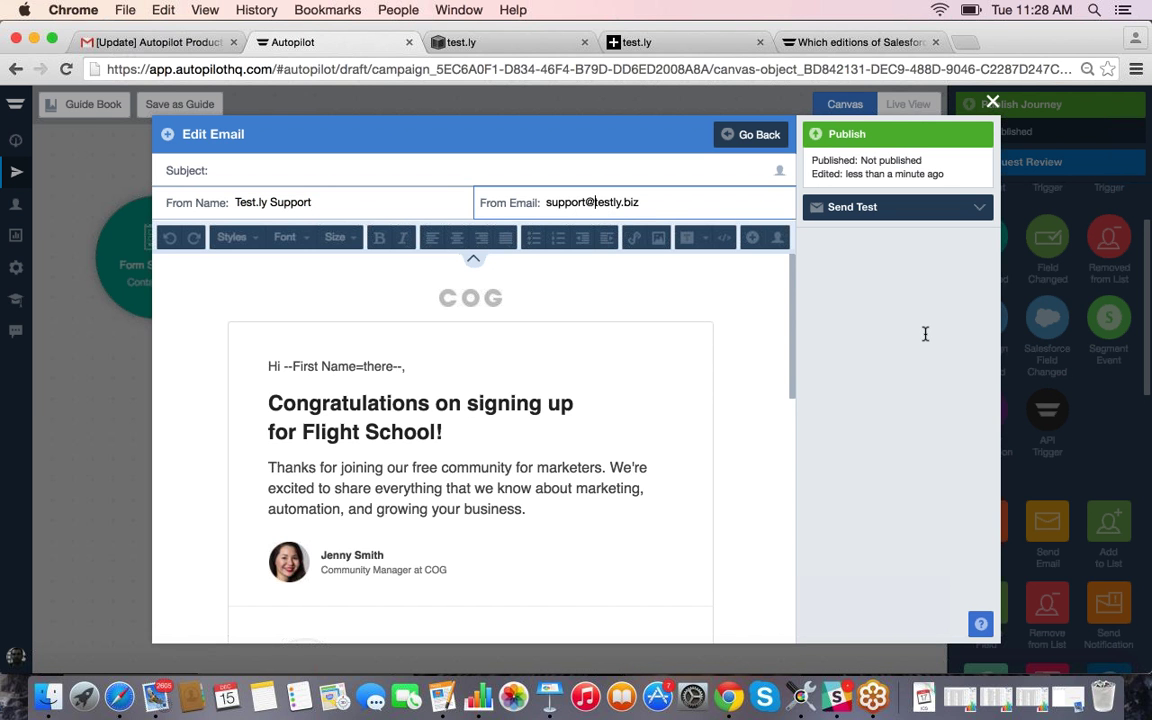
Step: Show the subject's personalization variables and quit Slack
left_click(566, 172)
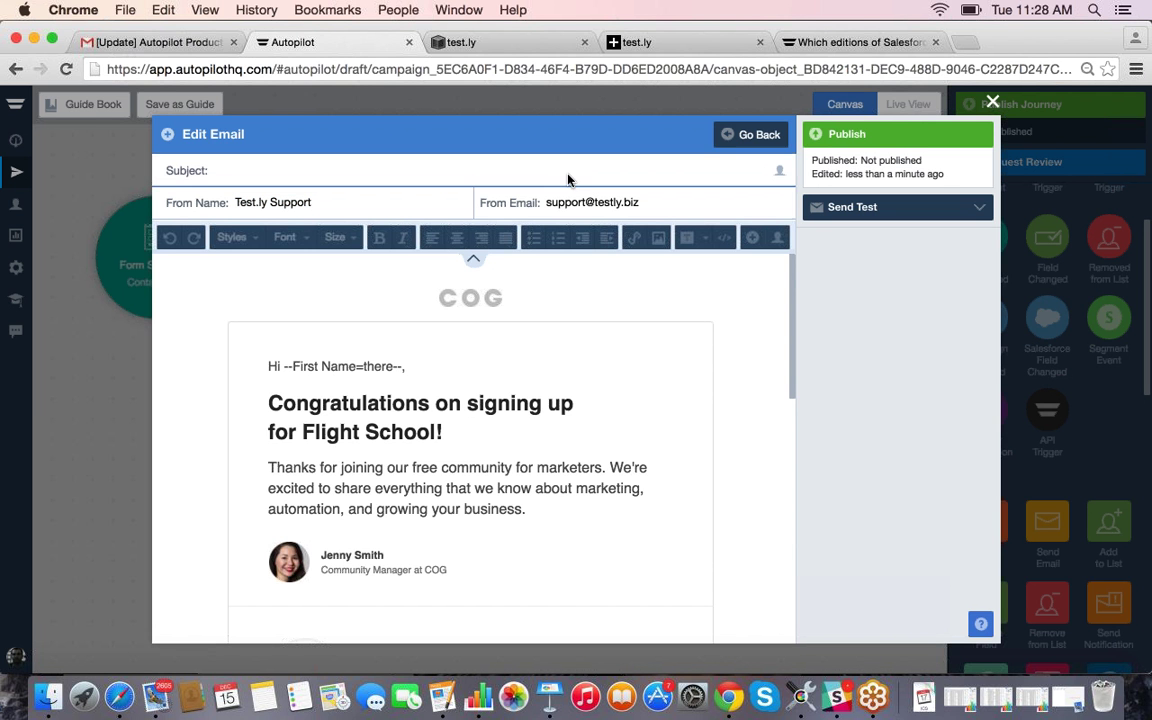
left_click(780, 171)
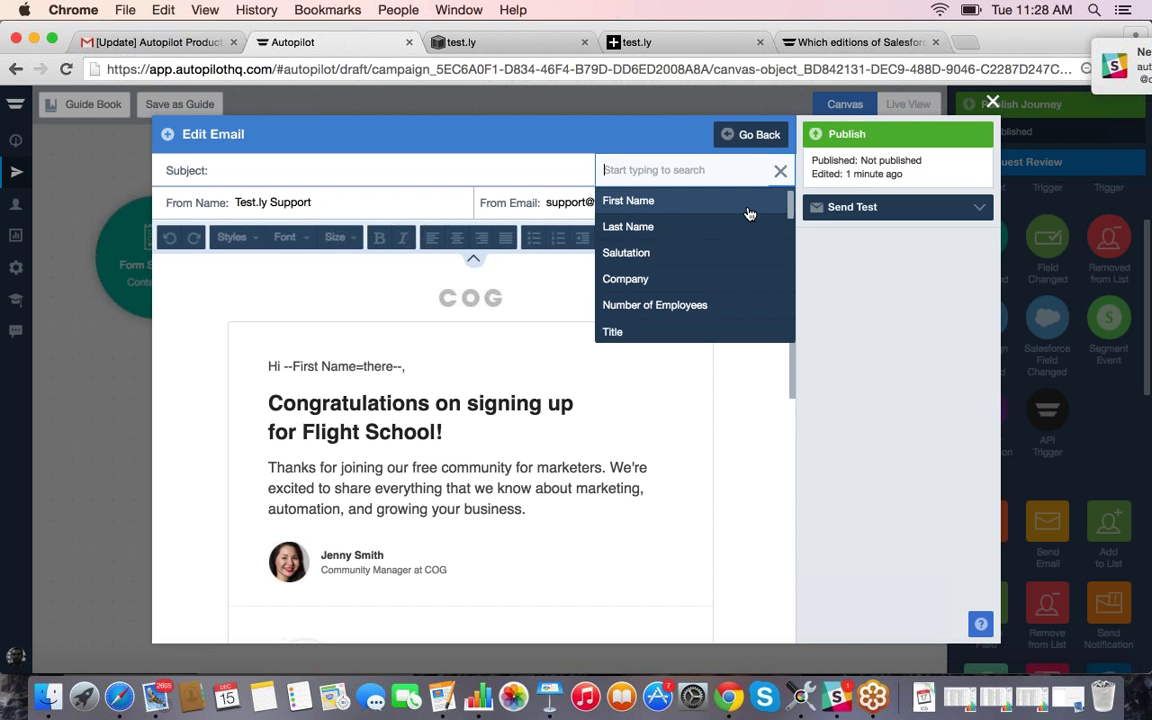
right_click(836, 684)
left_click(841, 645)
scroll(685, 303, "down", 1)
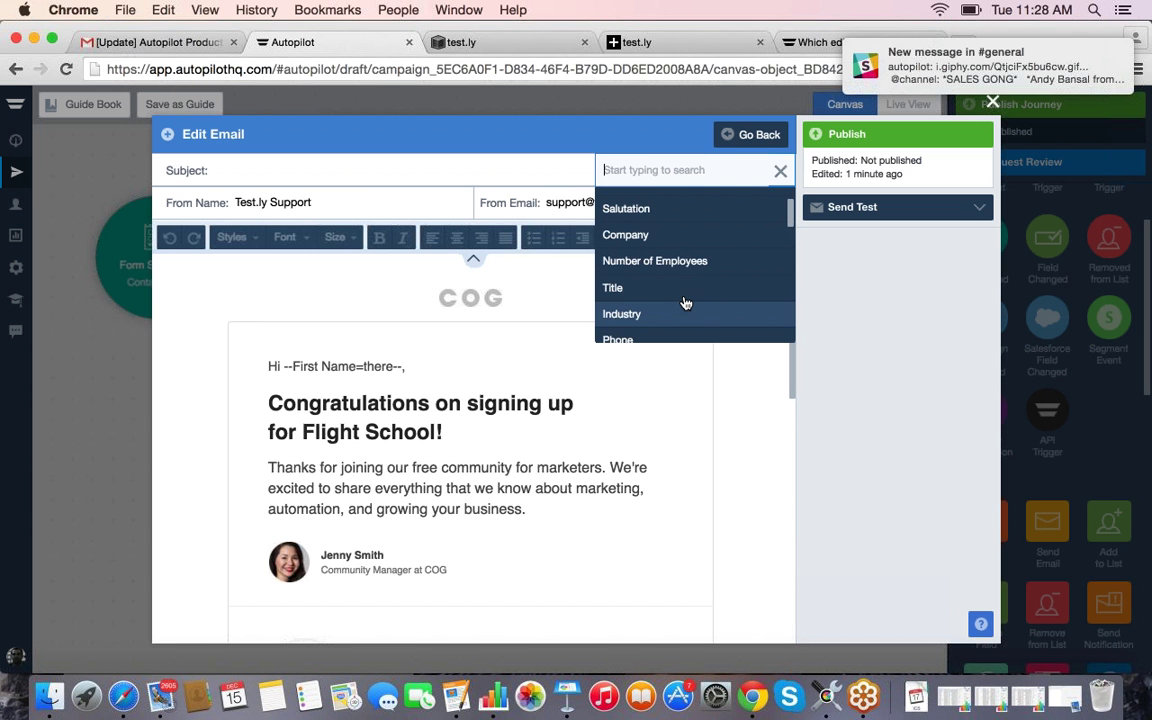
scroll(685, 303, "down", 10)
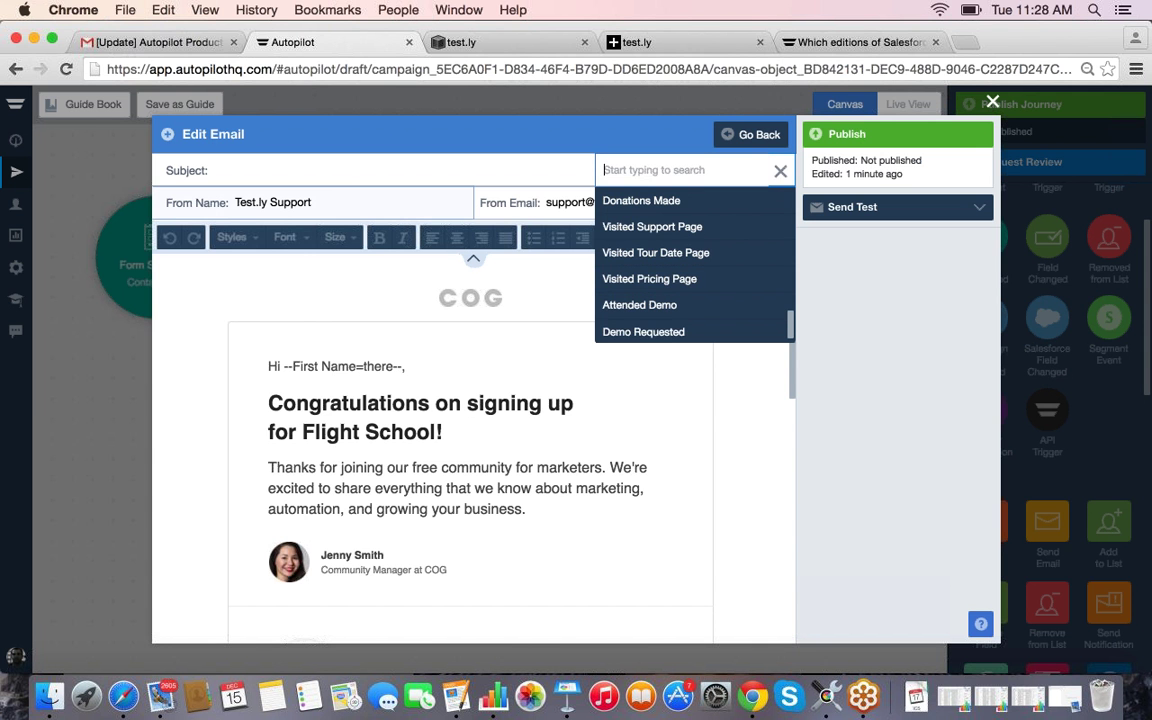
Step: Enter the subject 'Thanks for registering for our event -' and close the field list
left_click(350, 178)
type("Thanks for ")
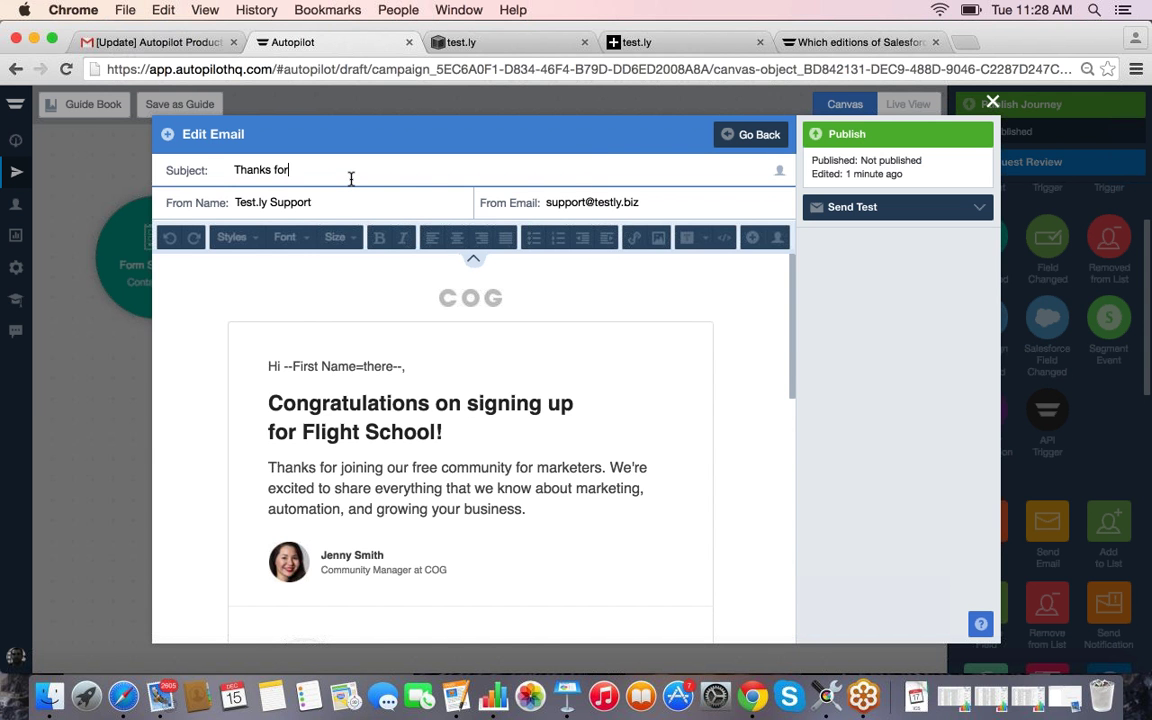
type("registering for our event")
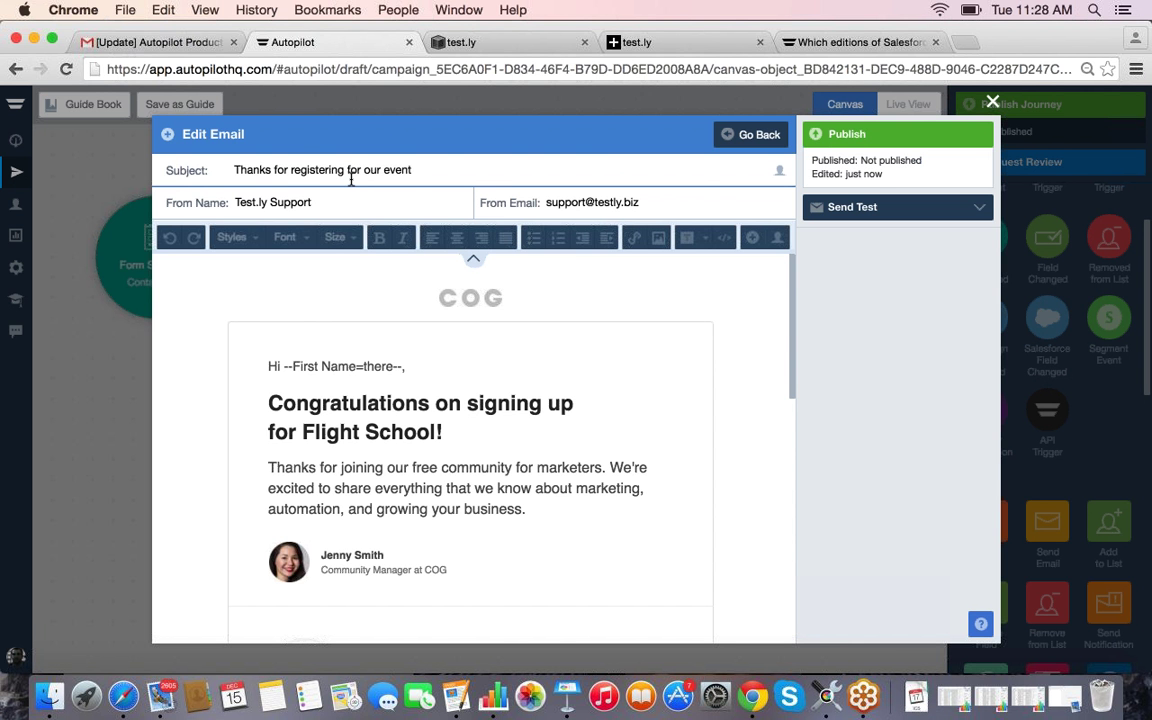
type("!")
key("BackSpace")
type("-")
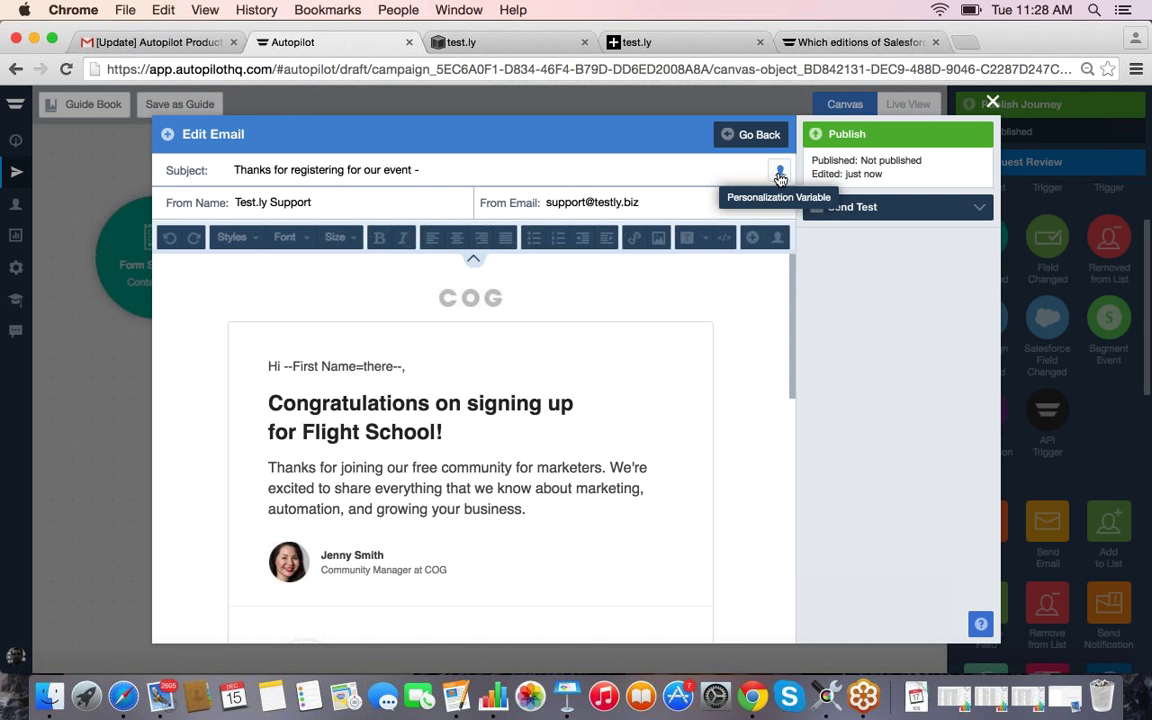
left_click(779, 170)
scroll(640, 240, "up", 1)
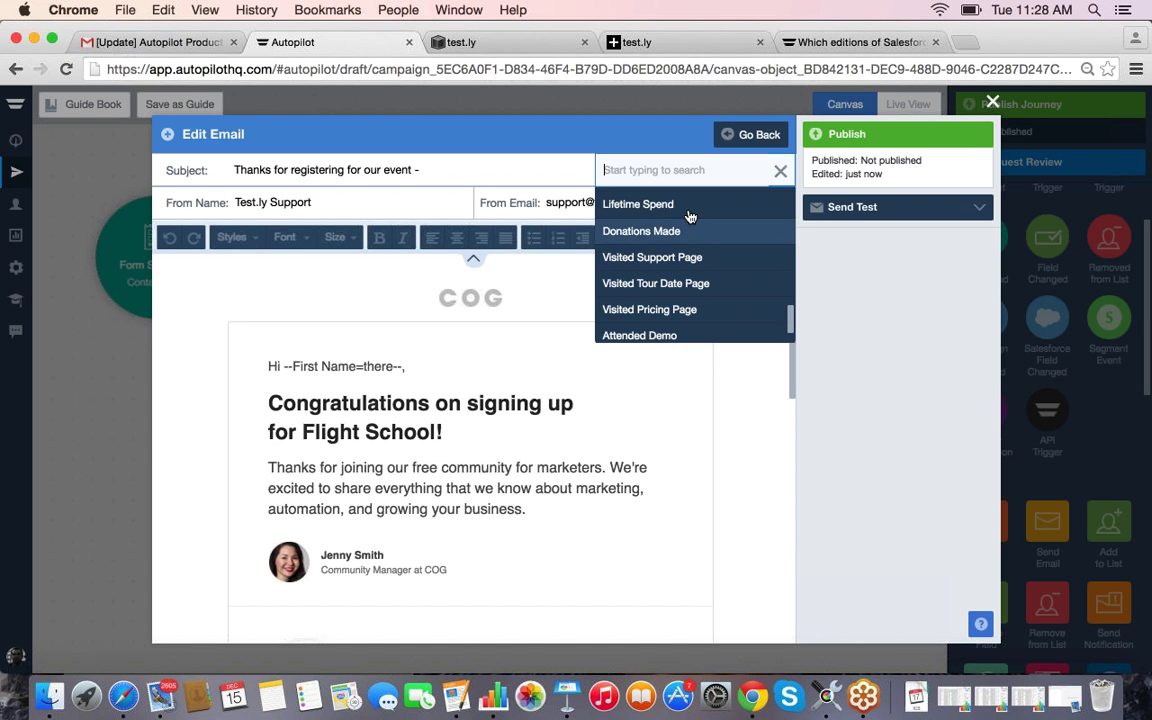
scroll(695, 260, "up", 1)
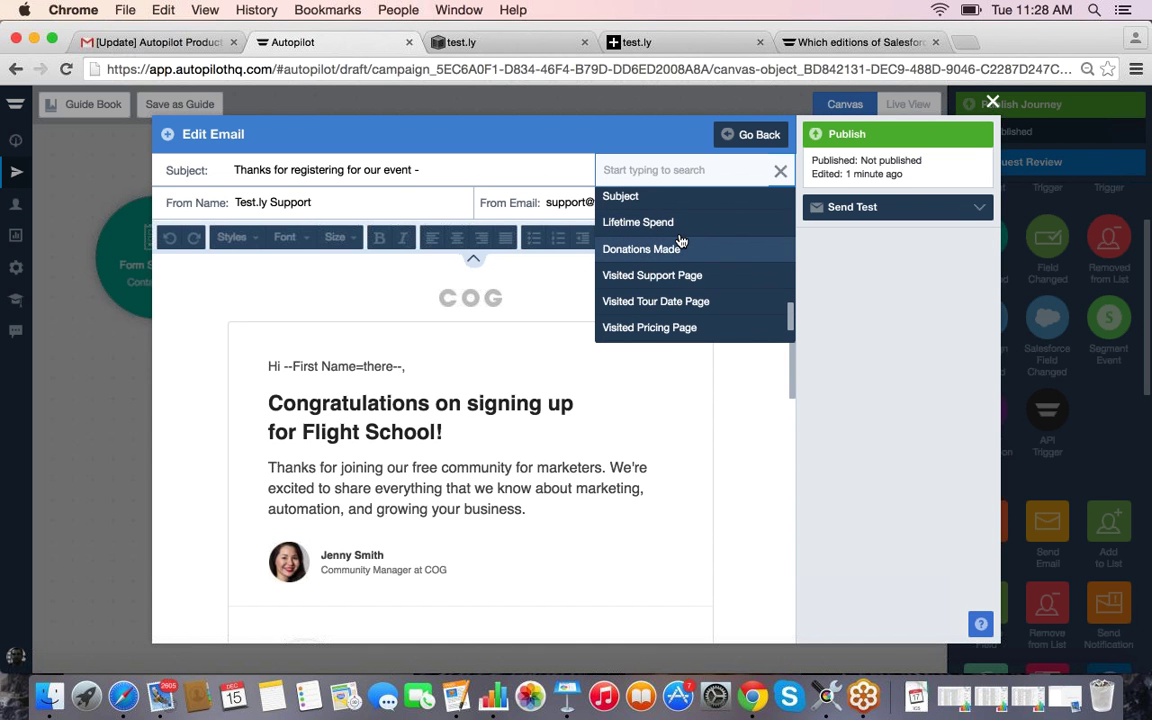
scroll(680, 242, "up", 2)
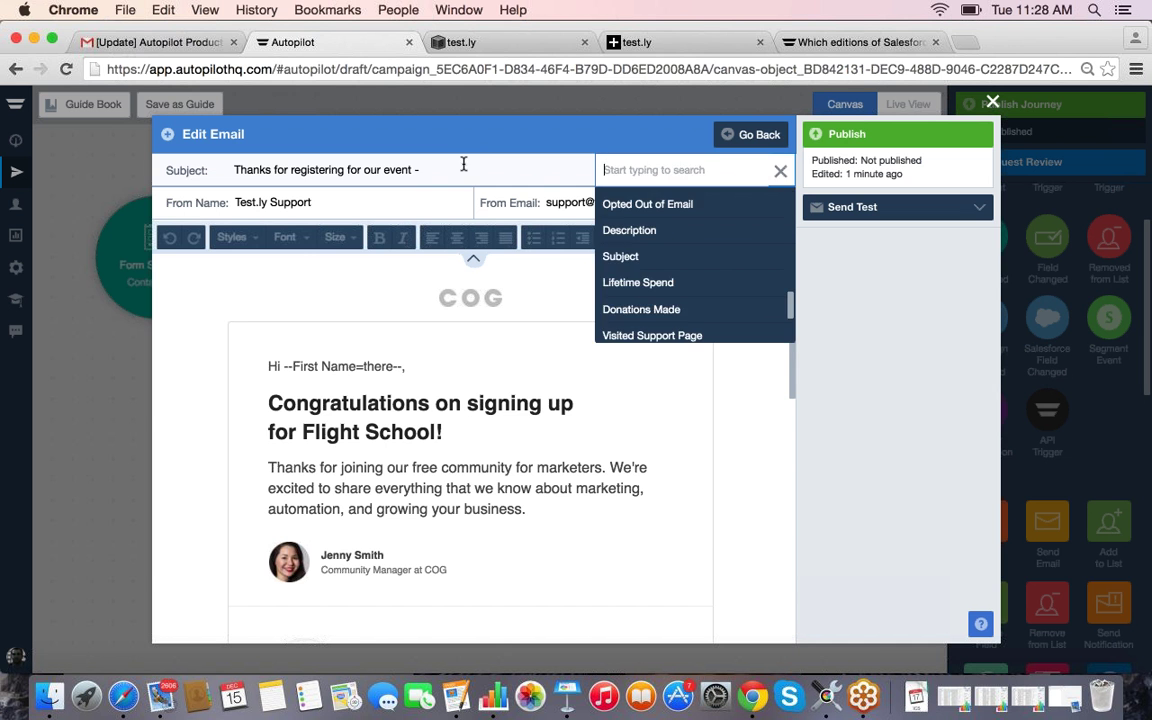
left_click(463, 167)
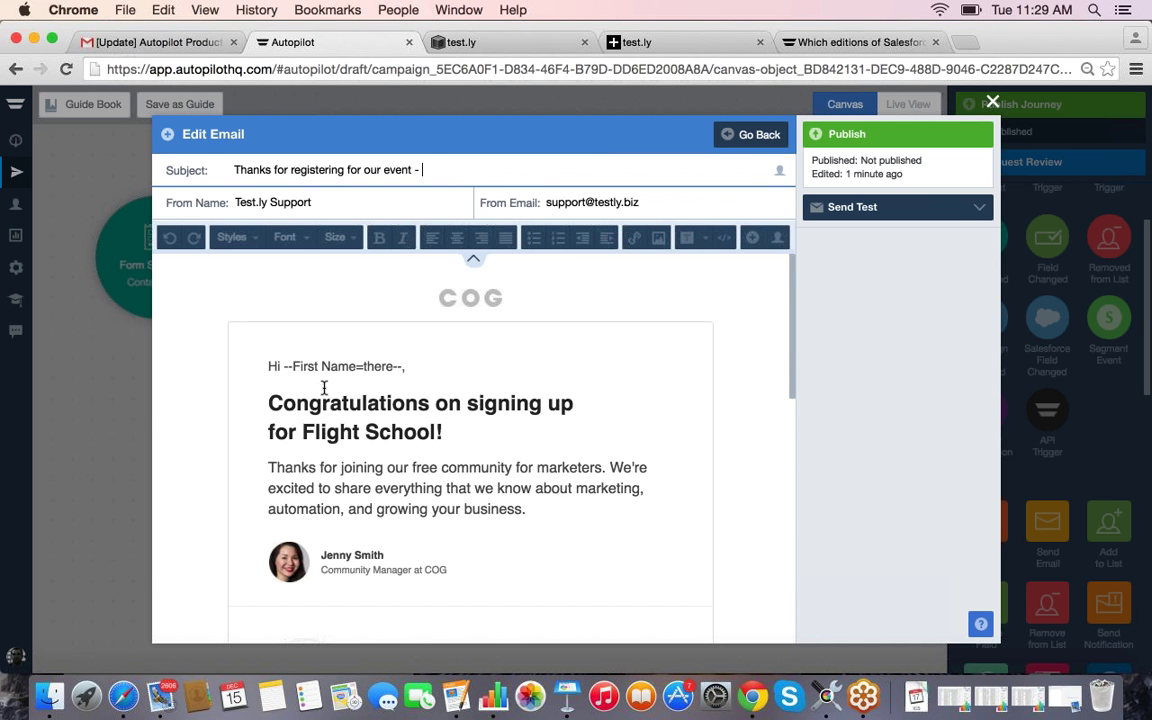
scroll(300, 340, "down", 2)
left_click(290, 296)
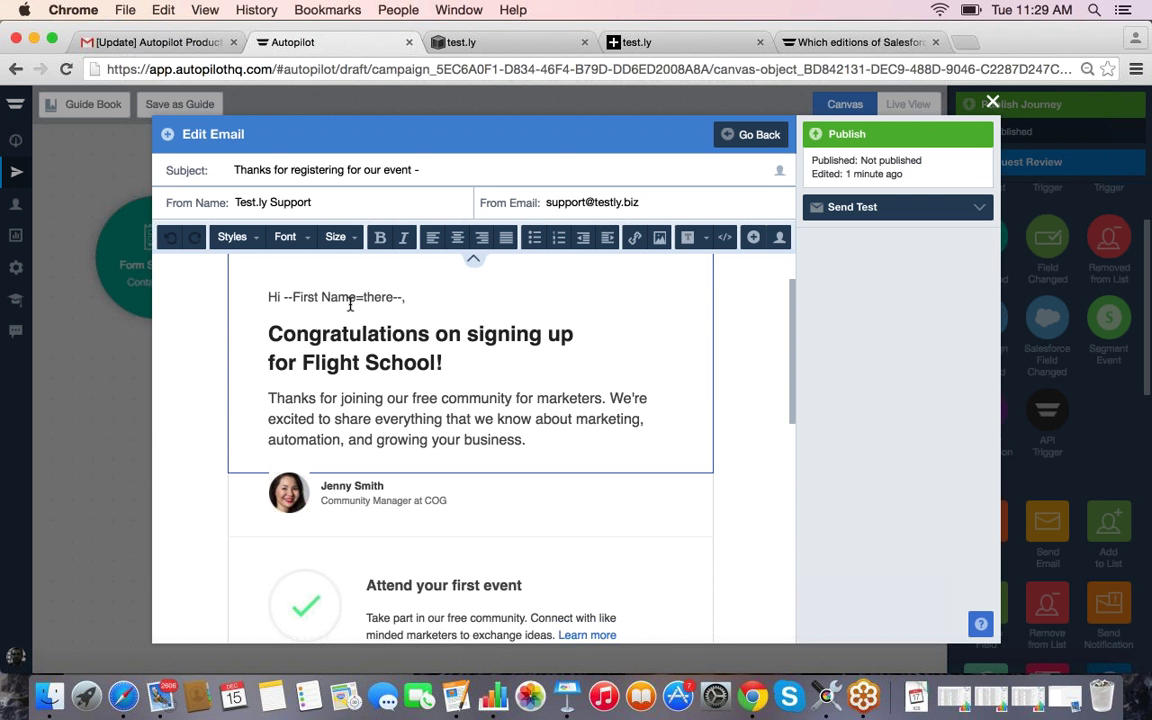
left_click_drag(356, 295, 402, 298)
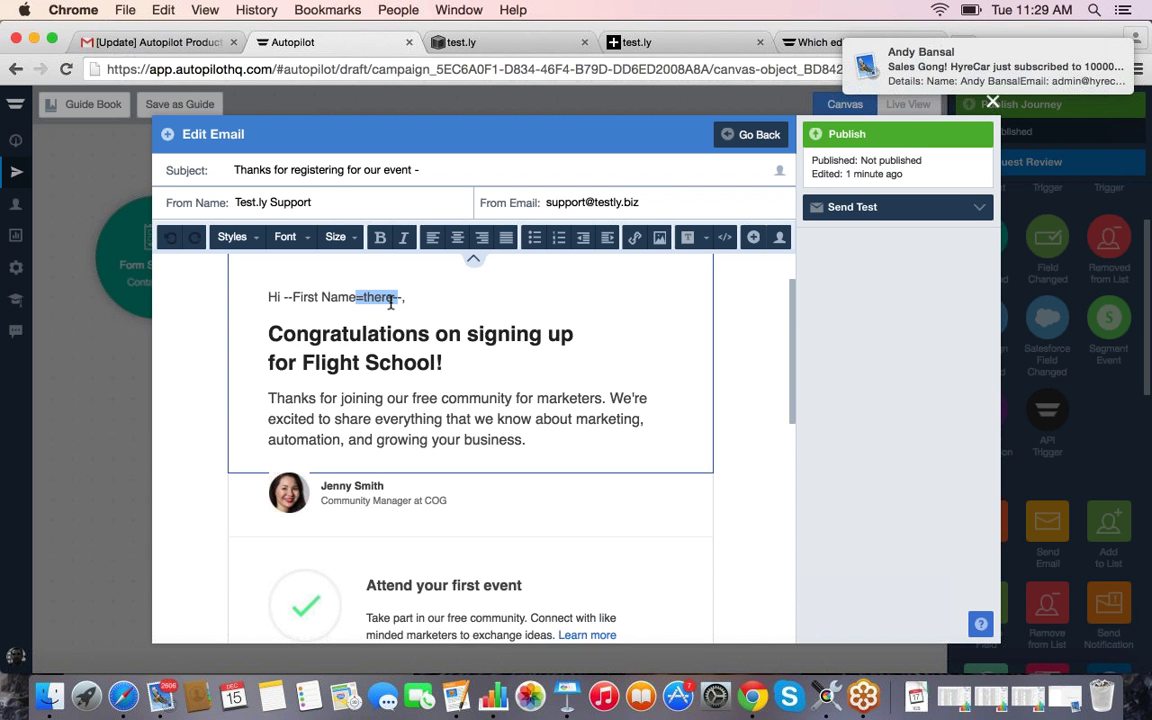
left_click(380, 323)
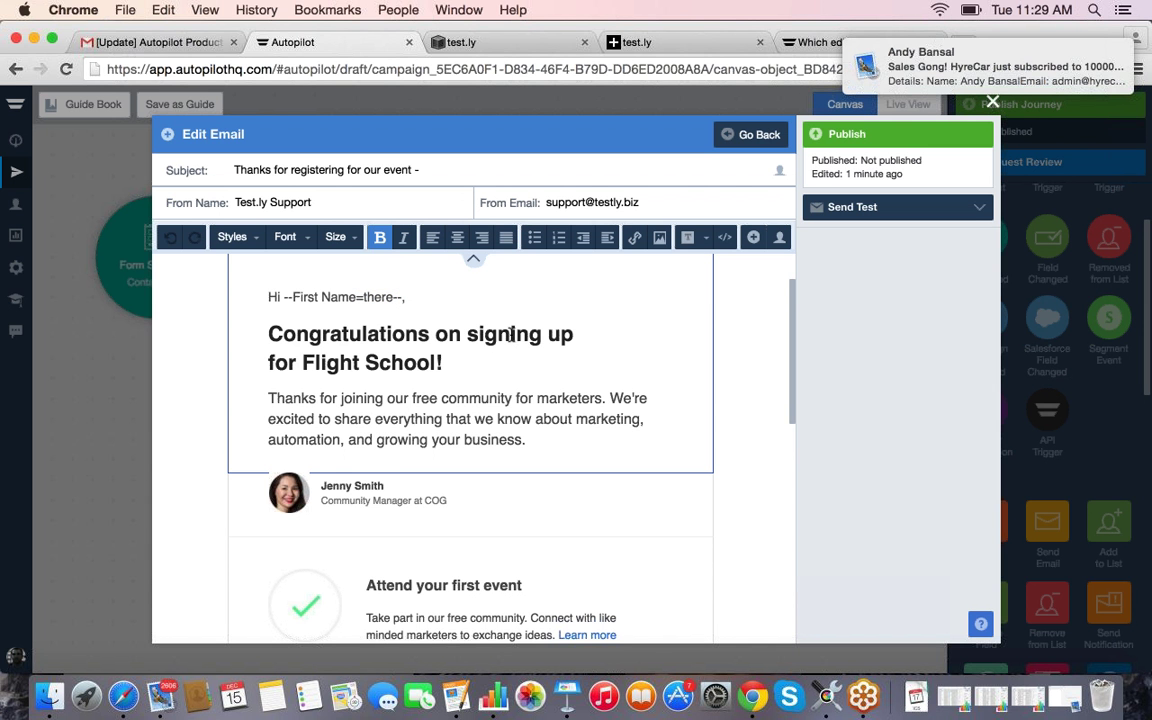
scroll(510, 336, "down", 1)
scroll(480, 390, "down", 3)
left_click(441, 425)
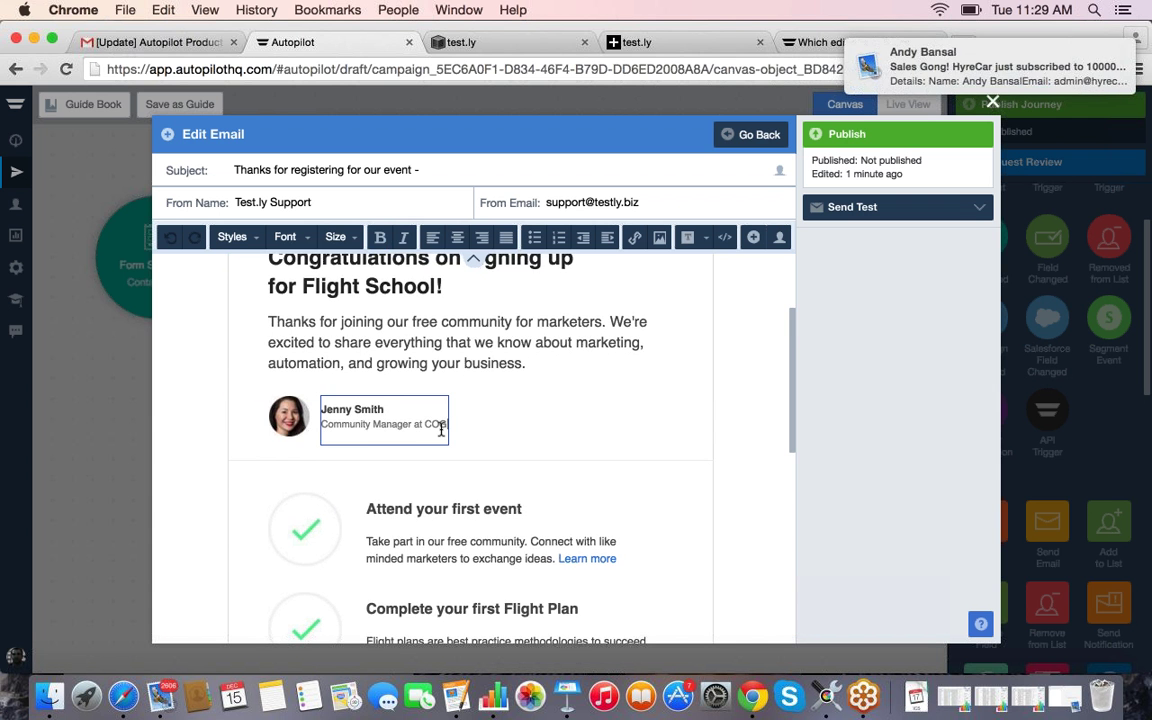
scroll(441, 428, "down", 3)
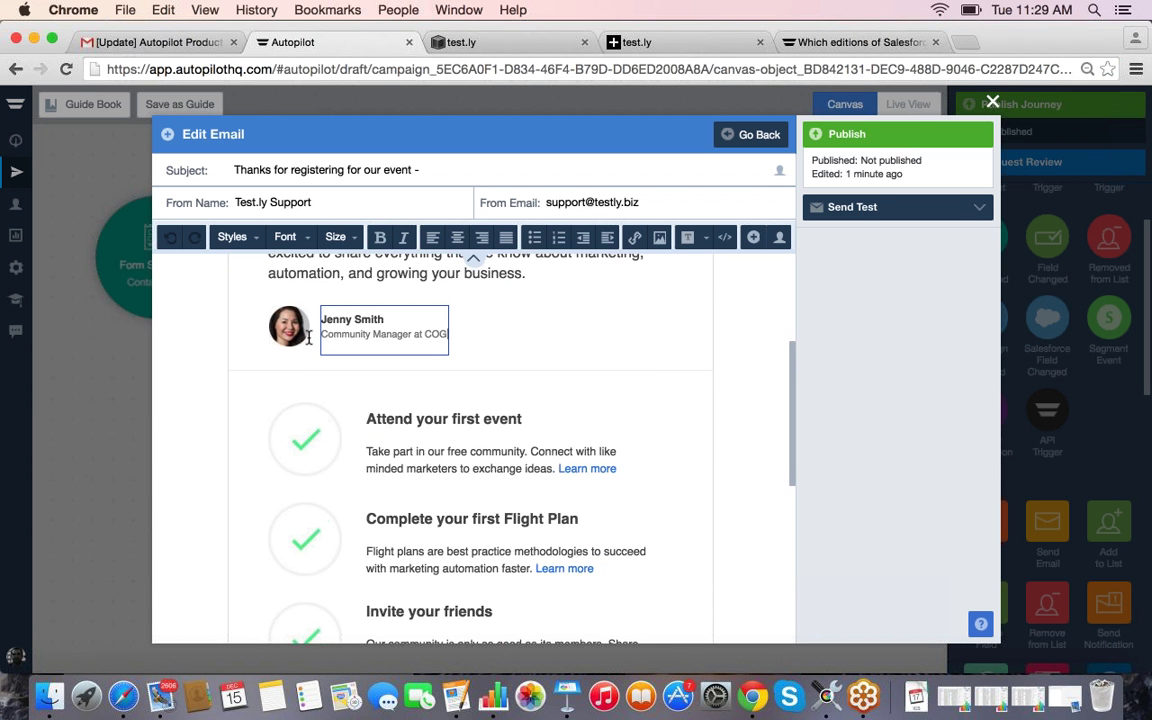
scroll(380, 453, "up", 2)
scroll(380, 452, "down", 8)
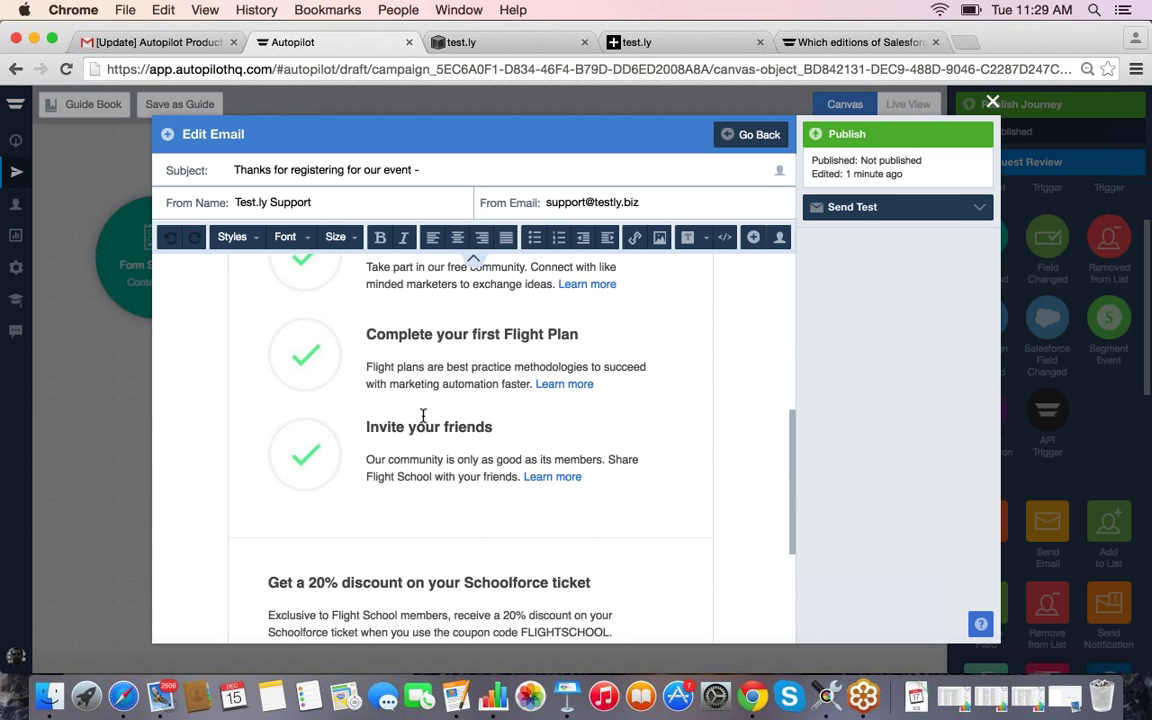
scroll(430, 416, "down", 6)
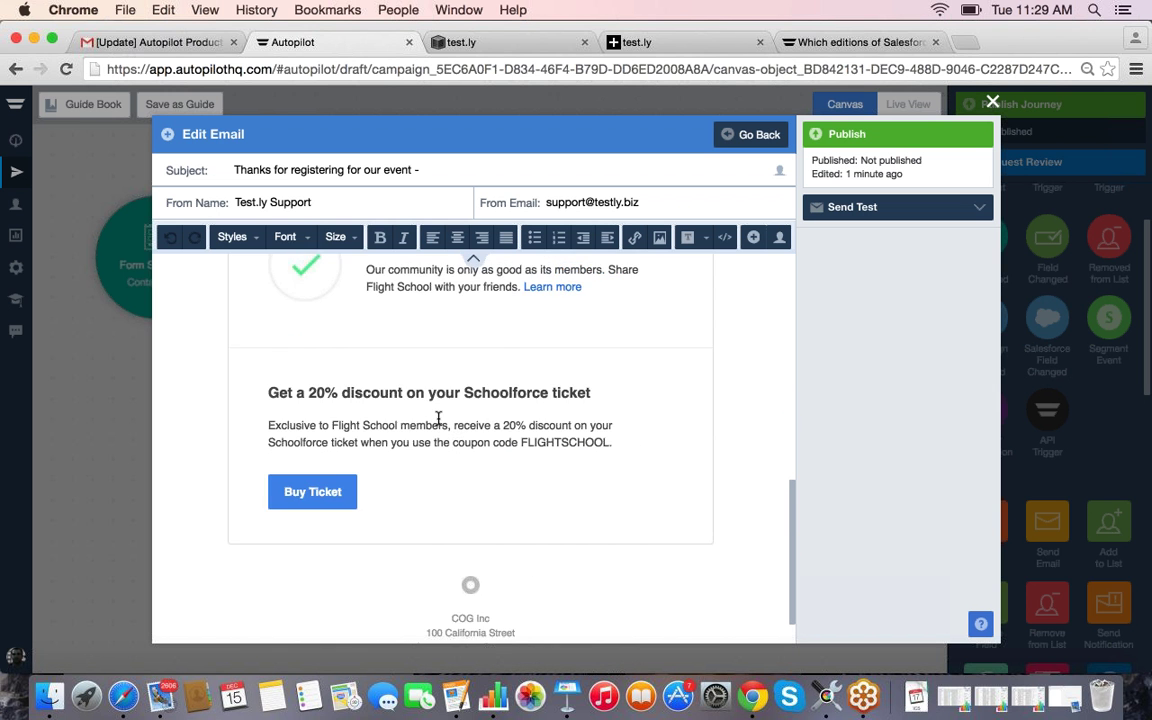
scroll(438, 418, "up", 8)
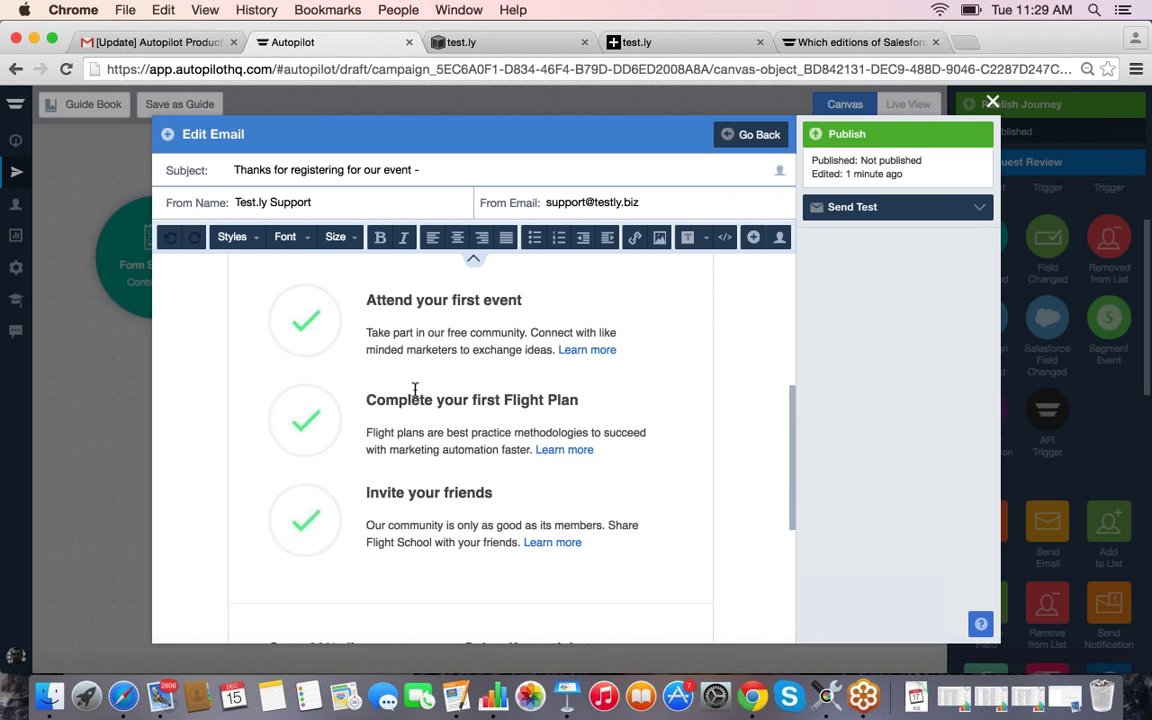
scroll(414, 398, "up", 10)
left_click(633, 285)
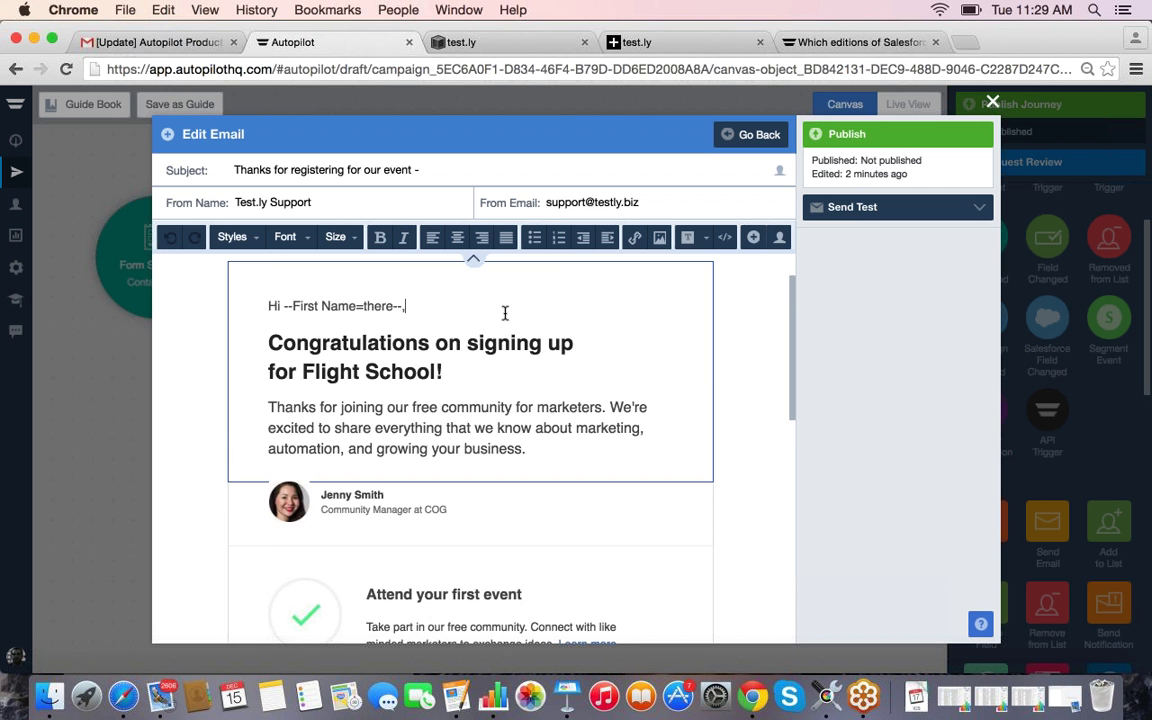
scroll(519, 316, "down", 2)
scroll(519, 316, "up", 1)
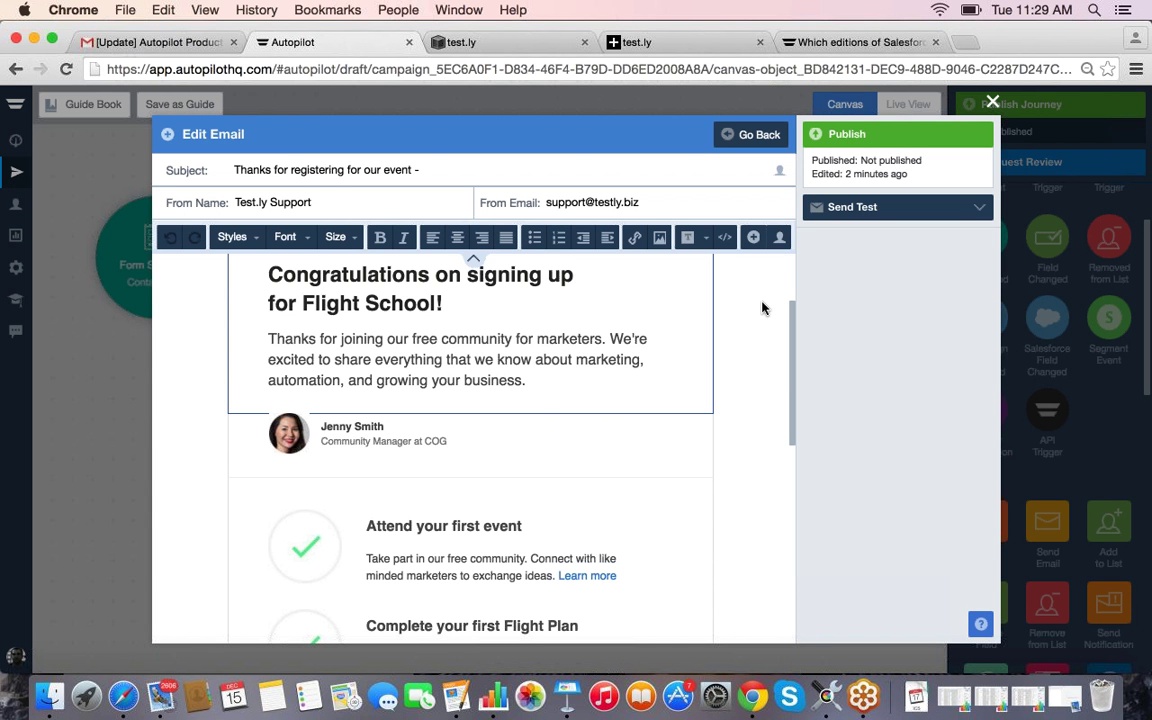
Step: Publish the Sign up Welcome Email and attach it to the Send Email step
left_click(848, 136)
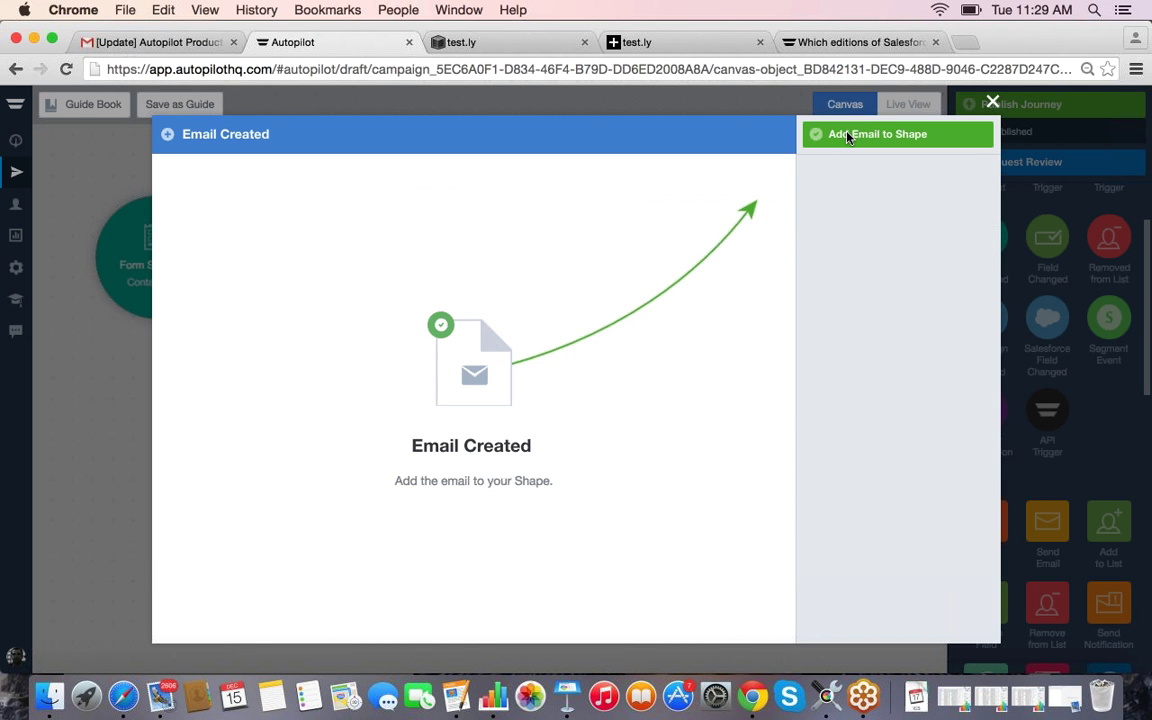
left_click(878, 136)
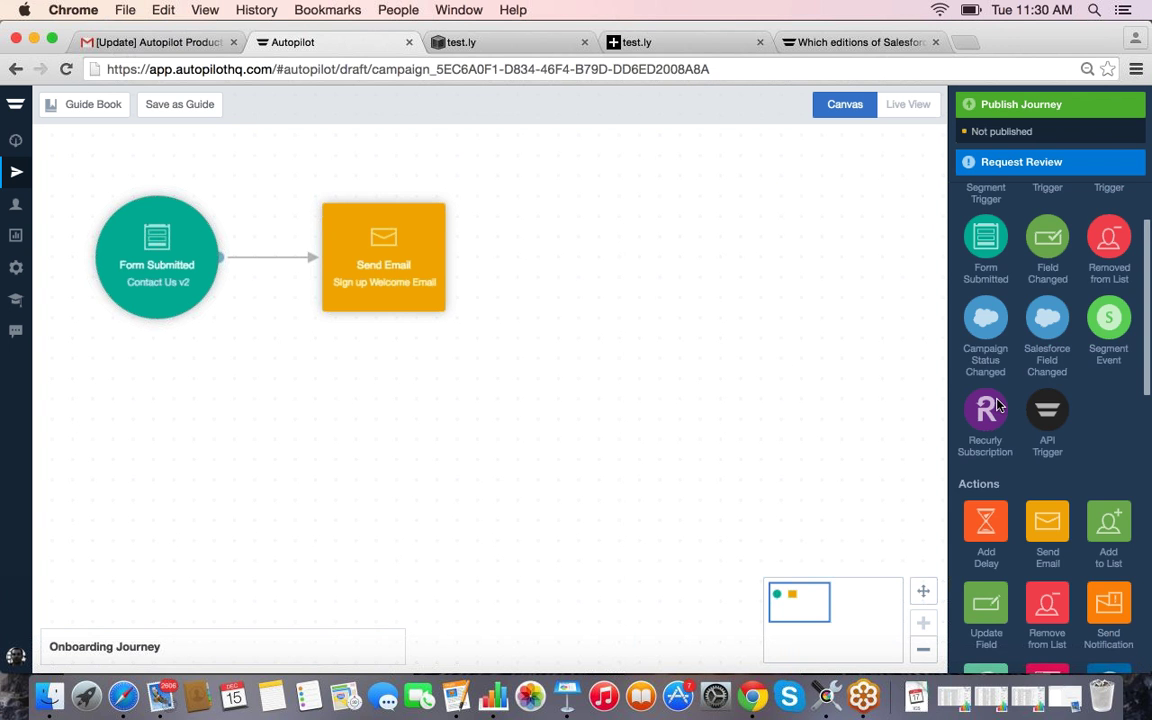
Step: Drop an Add Delay step to the right of Send Email, zooming out to position it
scroll(997, 404, "down", 2)
scroll(997, 404, "down", 5)
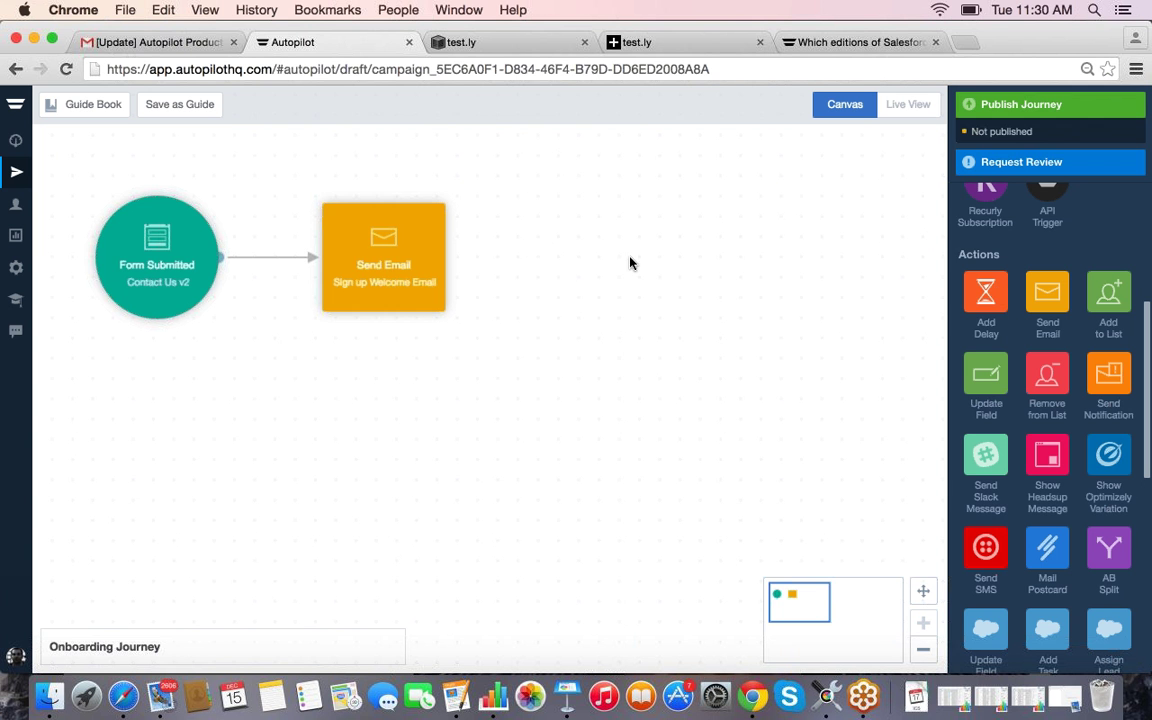
left_click_drag(986, 292, 565, 255)
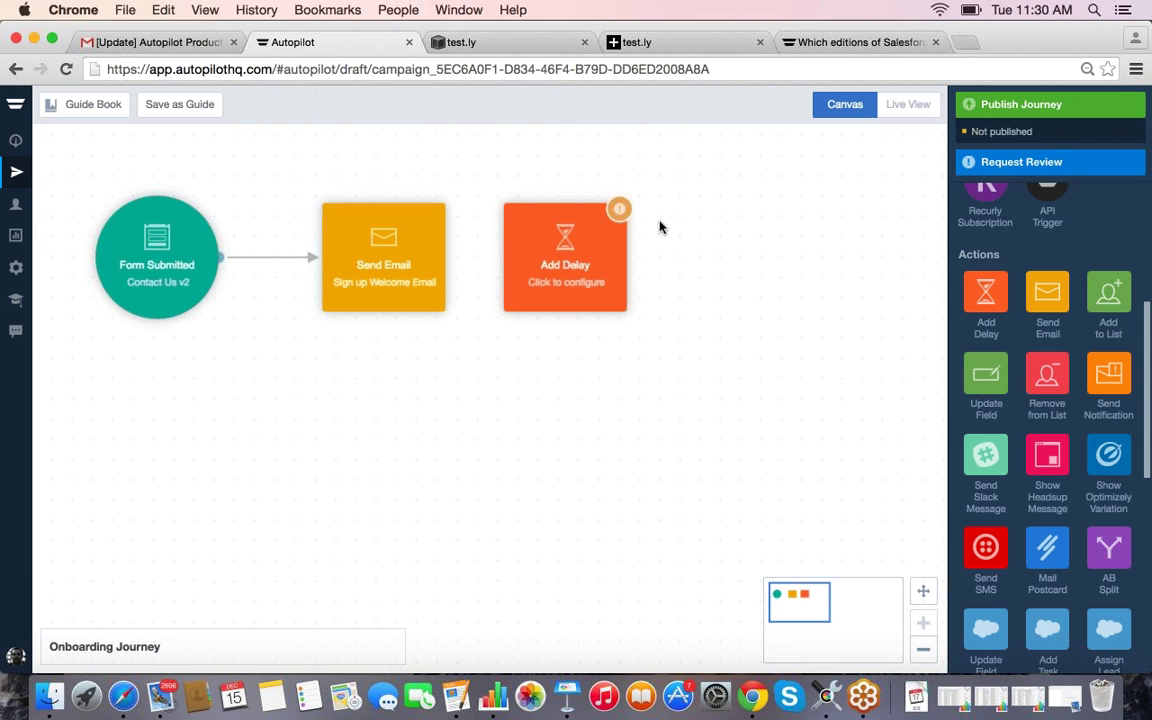
left_click(924, 650)
left_click(924, 650)
left_click_drag(566, 259, 633, 258)
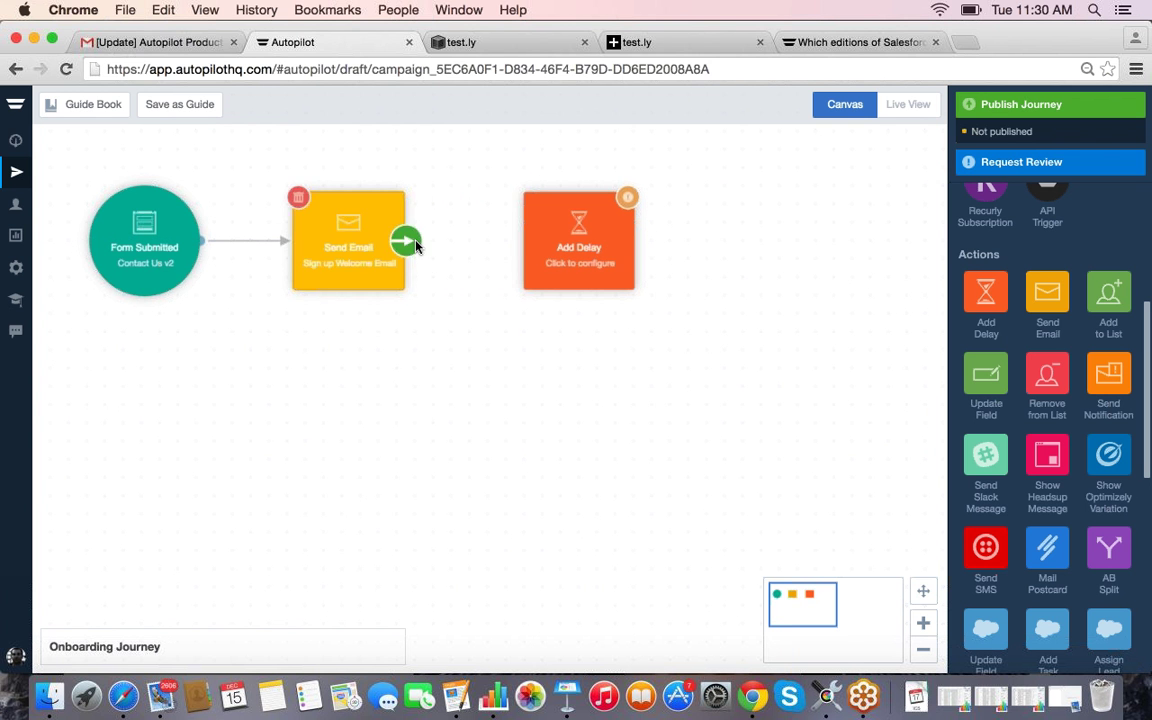
mouse_move(357, 238)
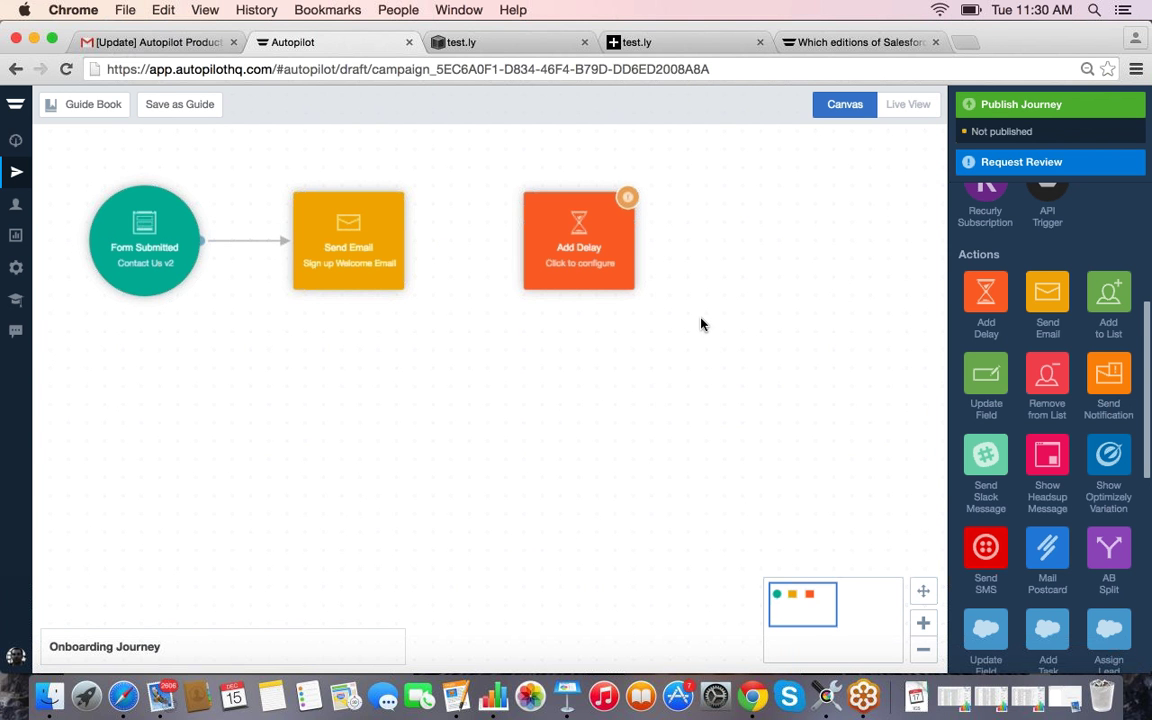
left_click_drag(575, 250, 556, 250)
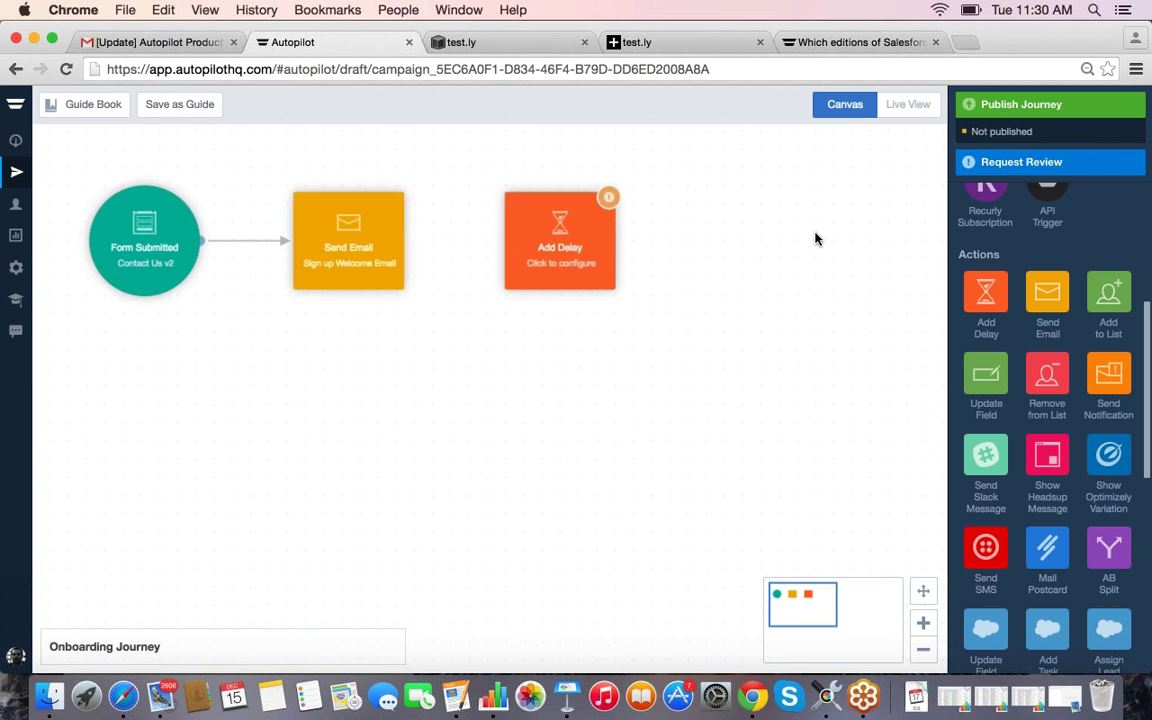
Step: Link Send Email's ON SEND path to the Add Delay step
left_click(403, 245)
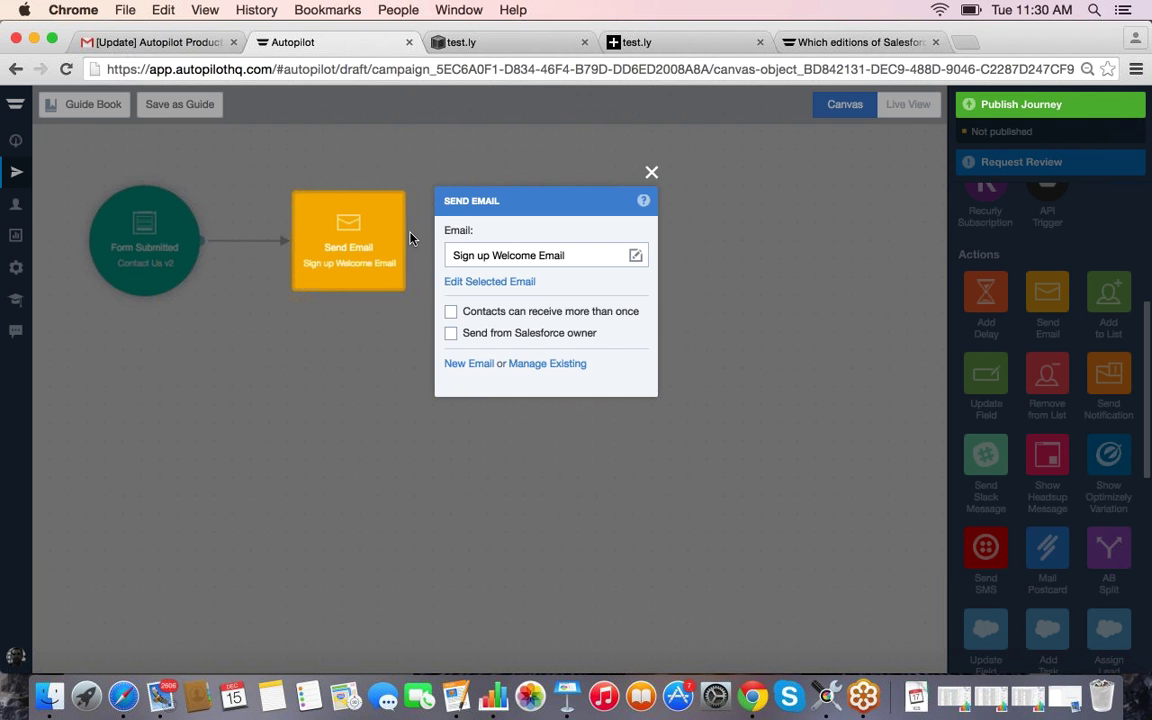
left_click(410, 237)
mouse_move(438, 246)
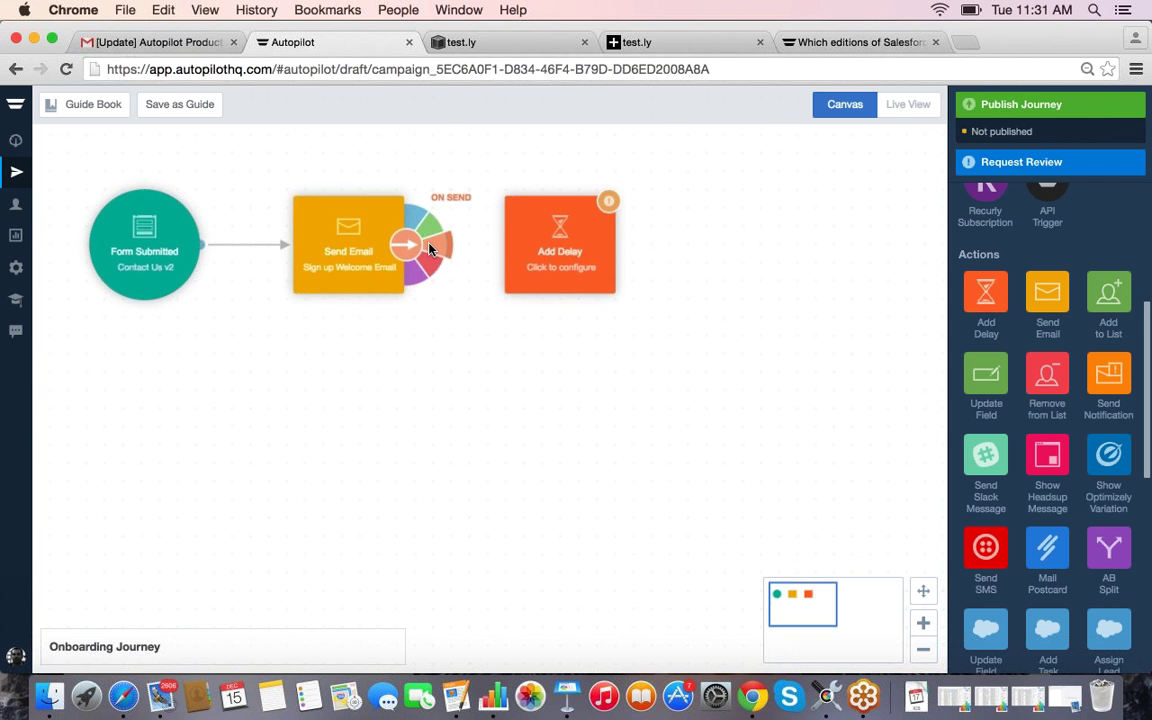
left_click_drag(430, 248, 530, 254)
left_click_drag(446, 249, 542, 246)
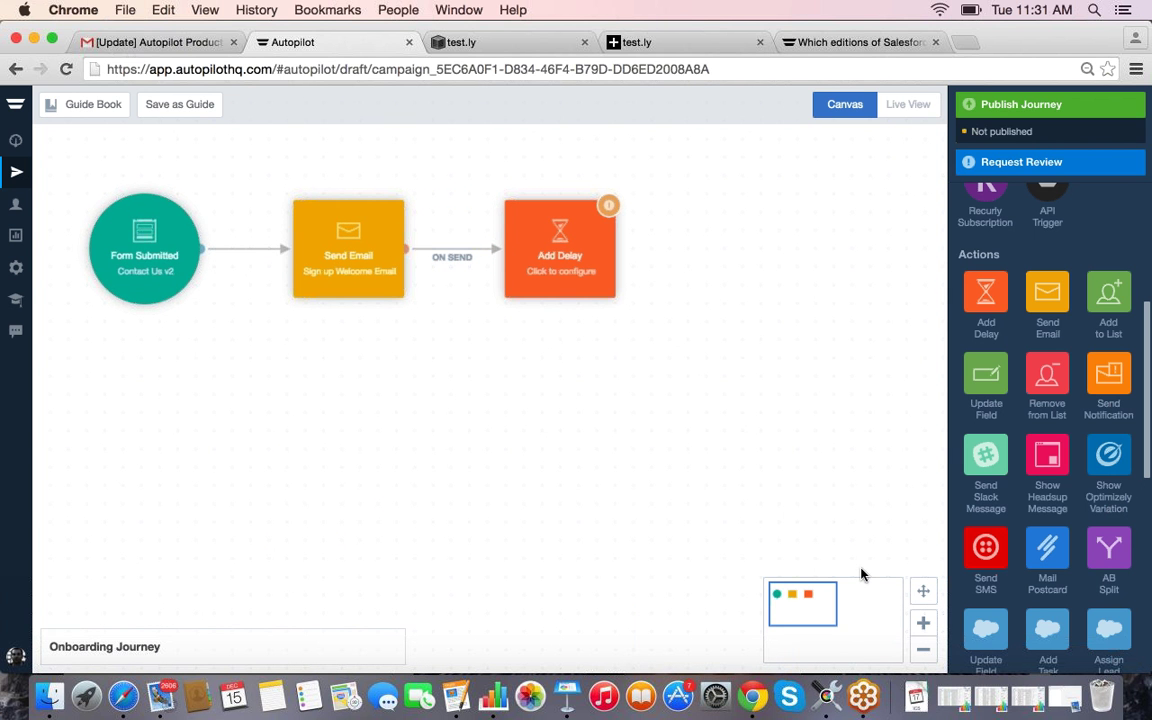
Step: Set the delay to 2 days, within 9:00am–5:00pm Monday to Friday, America/Los_Angeles
mouse_move(410, 261)
left_click(538, 255)
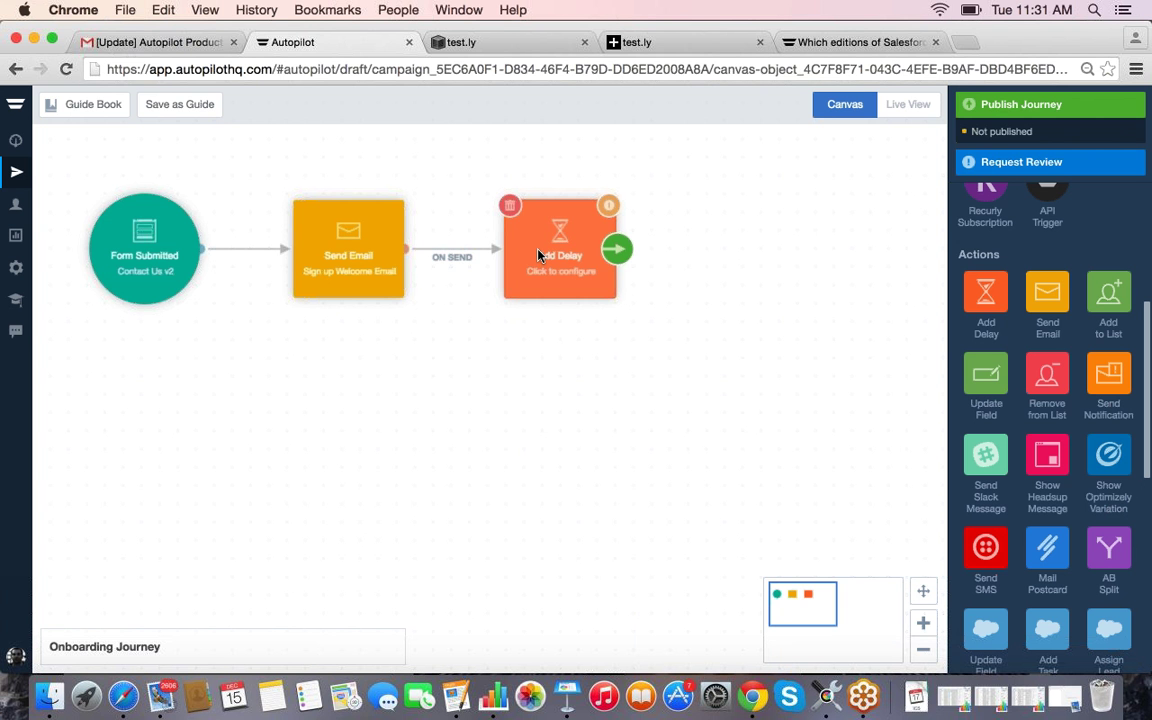
left_click(563, 260)
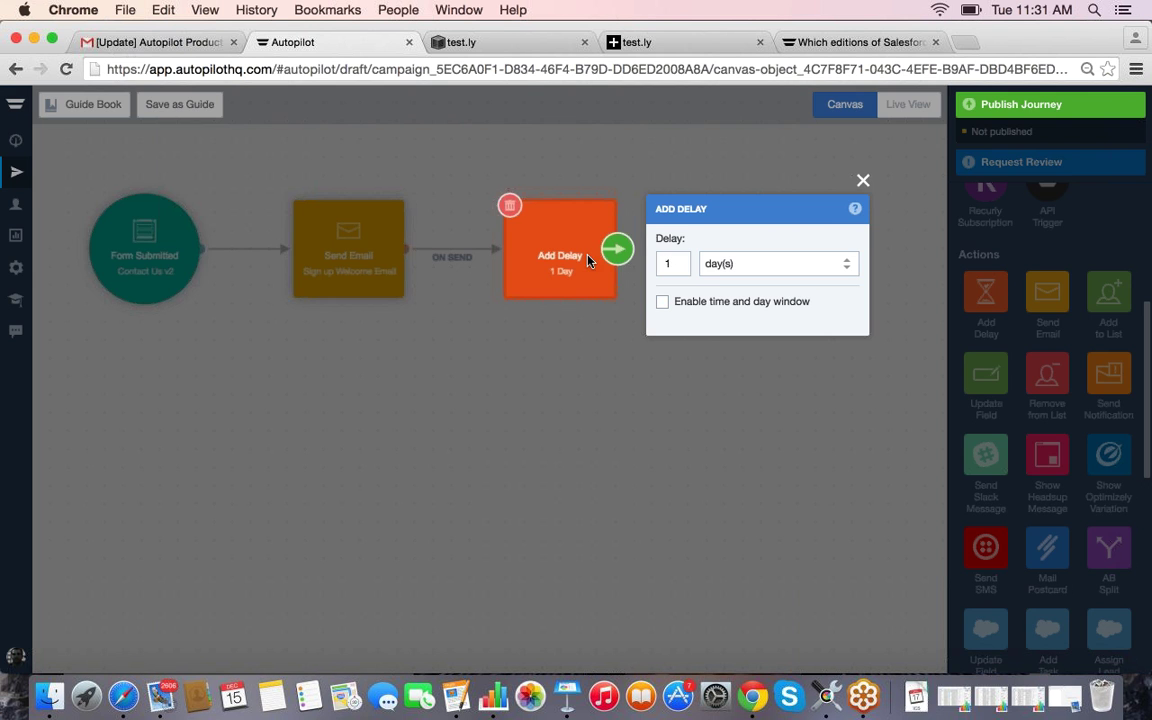
left_click(712, 265)
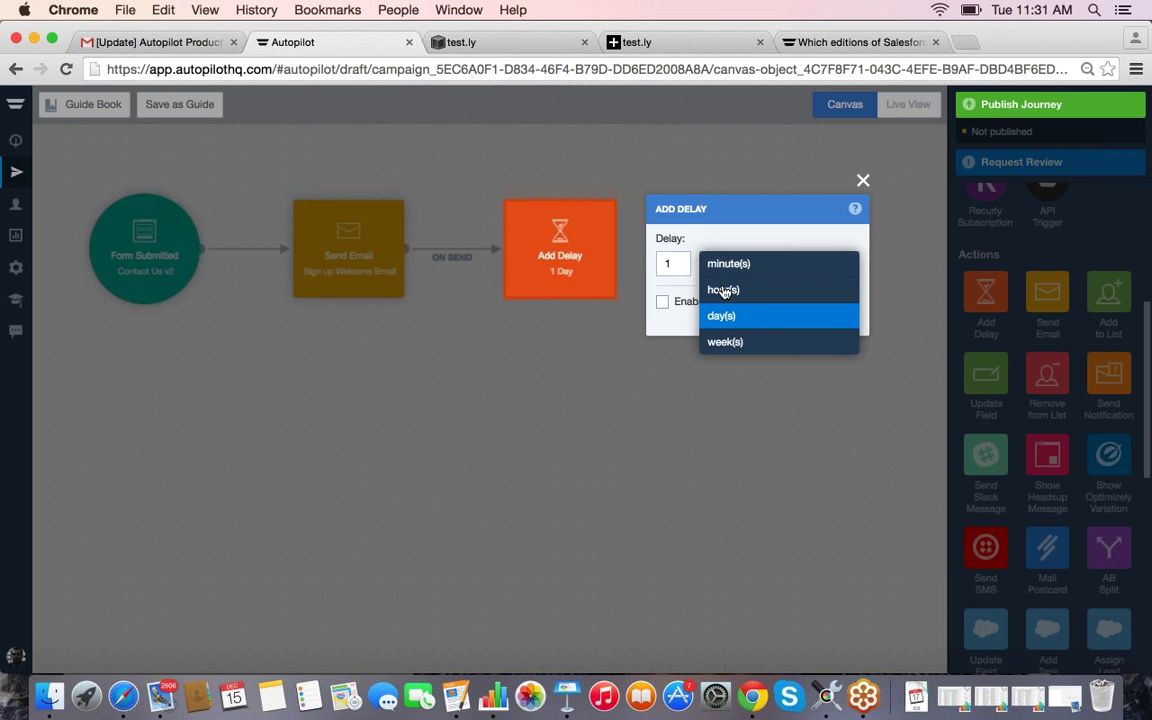
left_click(675, 262)
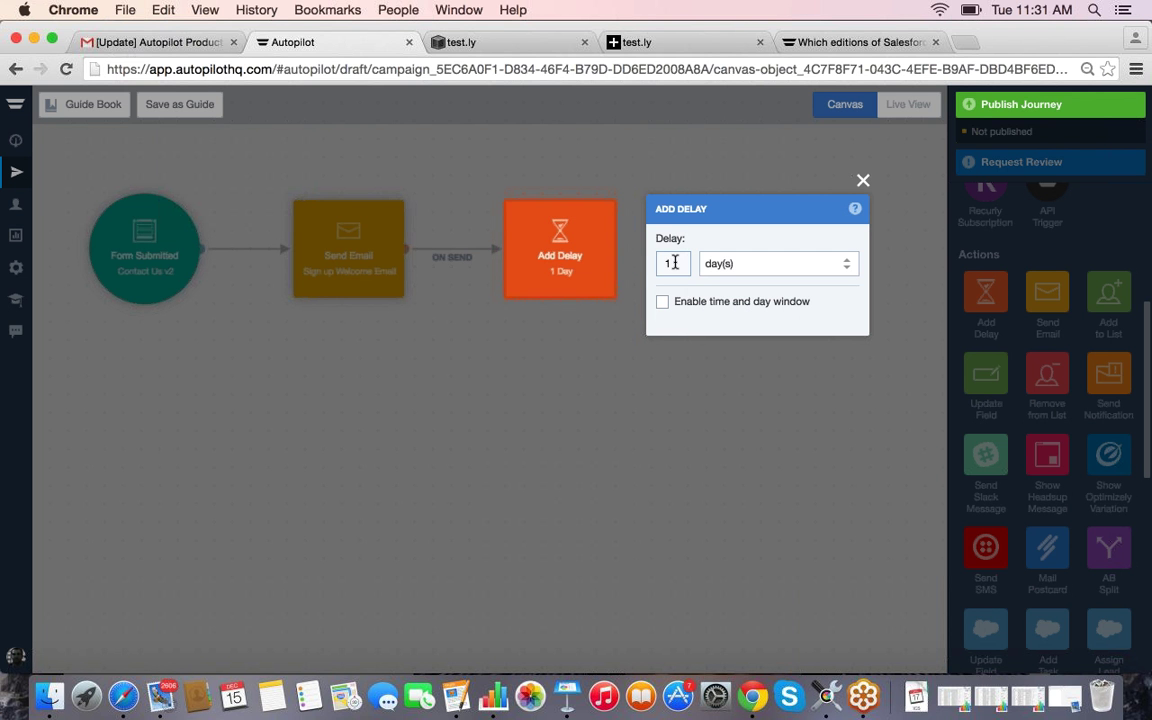
left_click_drag(675, 262, 659, 263)
type("2")
left_click(663, 303)
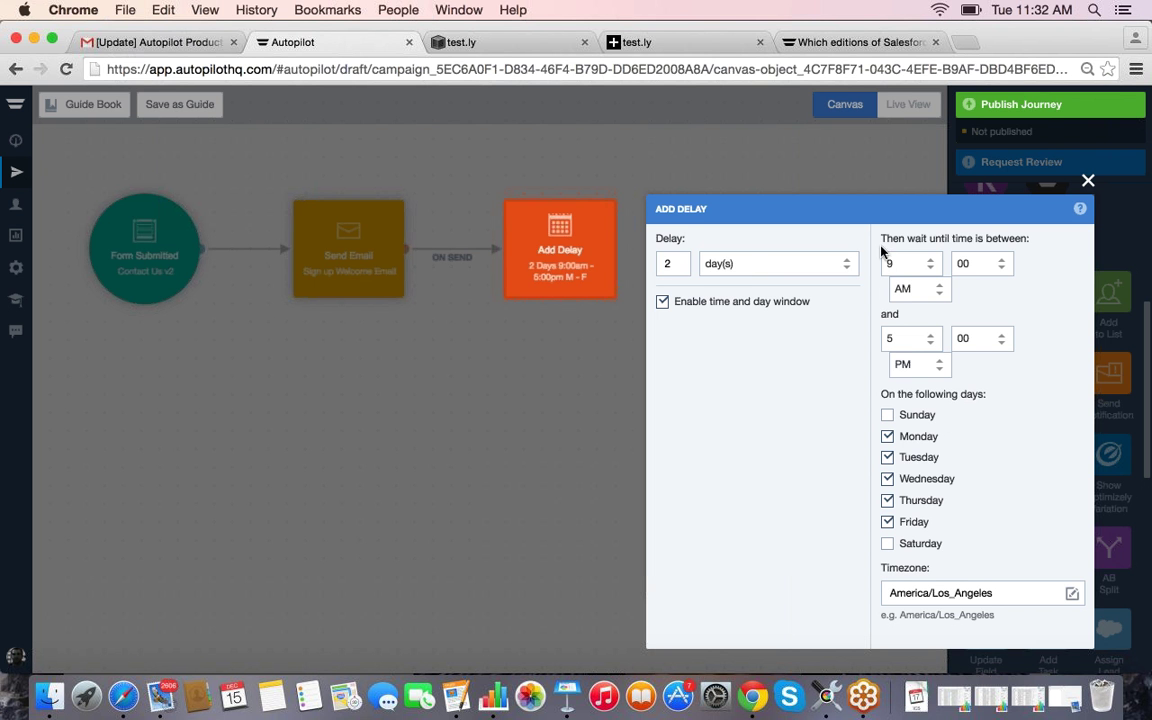
left_click(1088, 182)
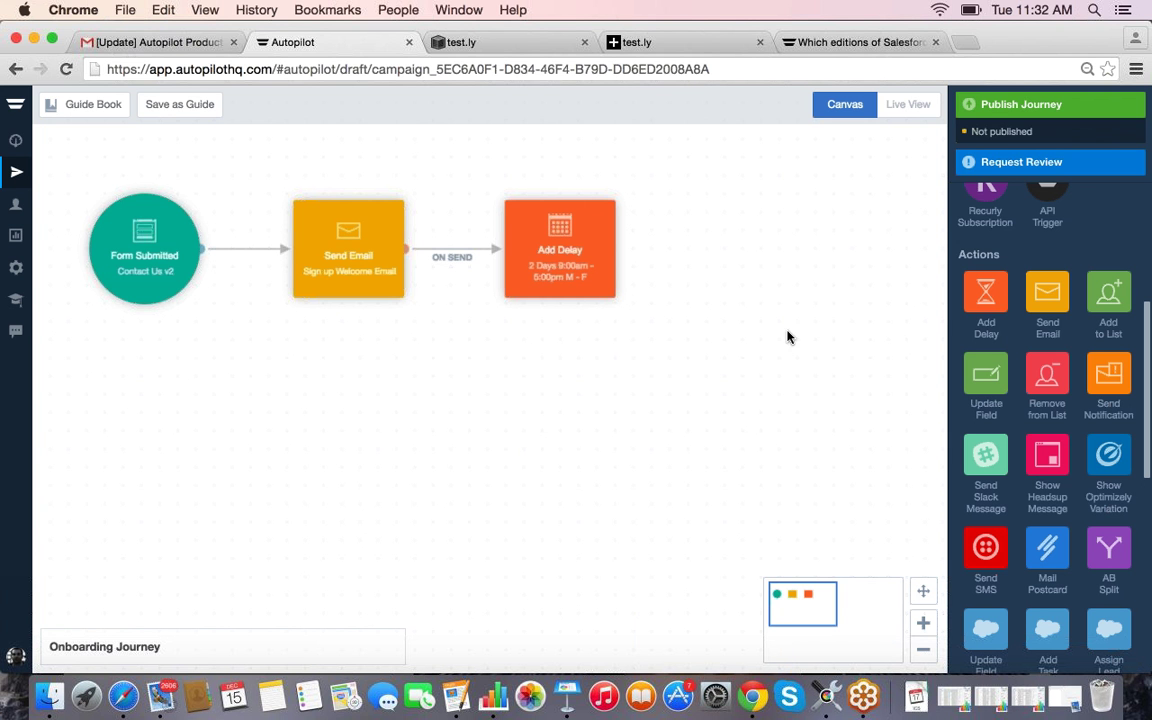
Step: Add a second Send Email step on the ON CLICK path, then delete it
left_click(372, 243)
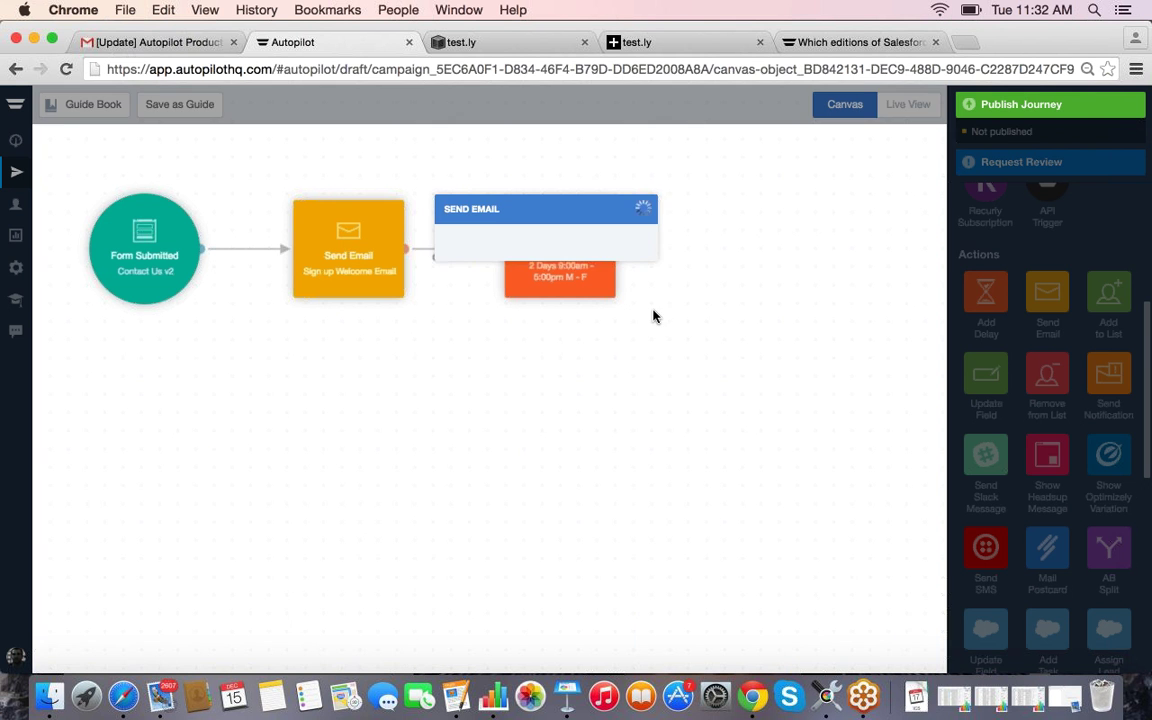
left_click(652, 182)
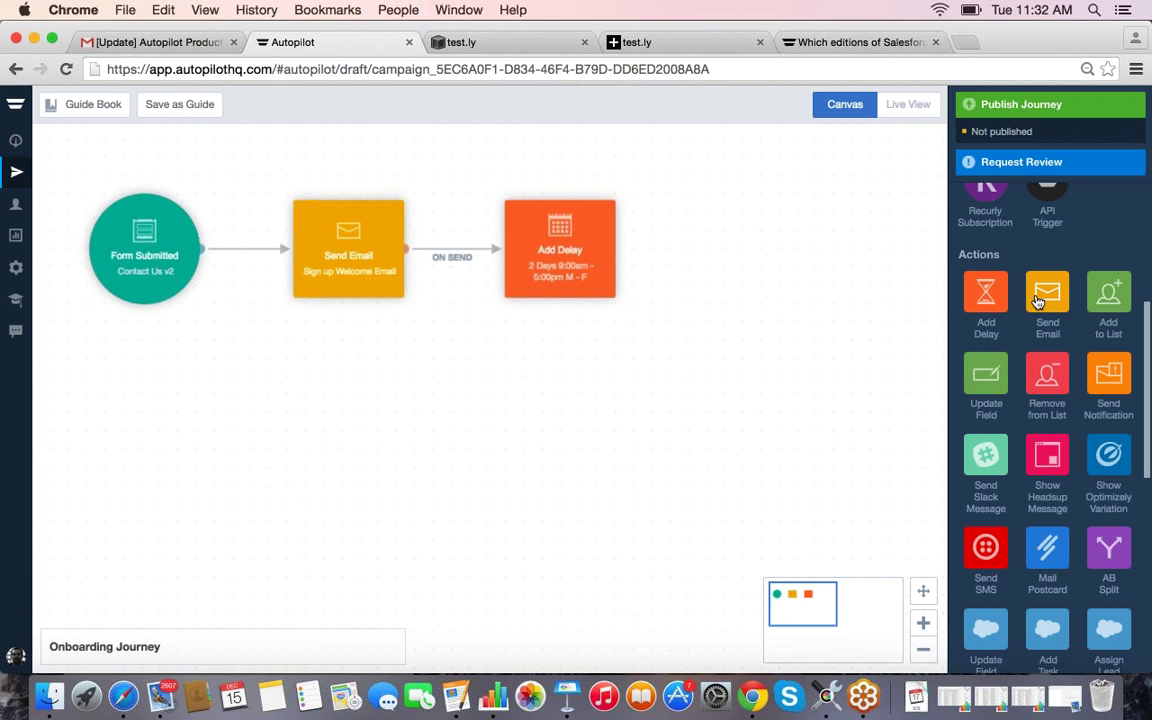
left_click_drag(1049, 304, 386, 252)
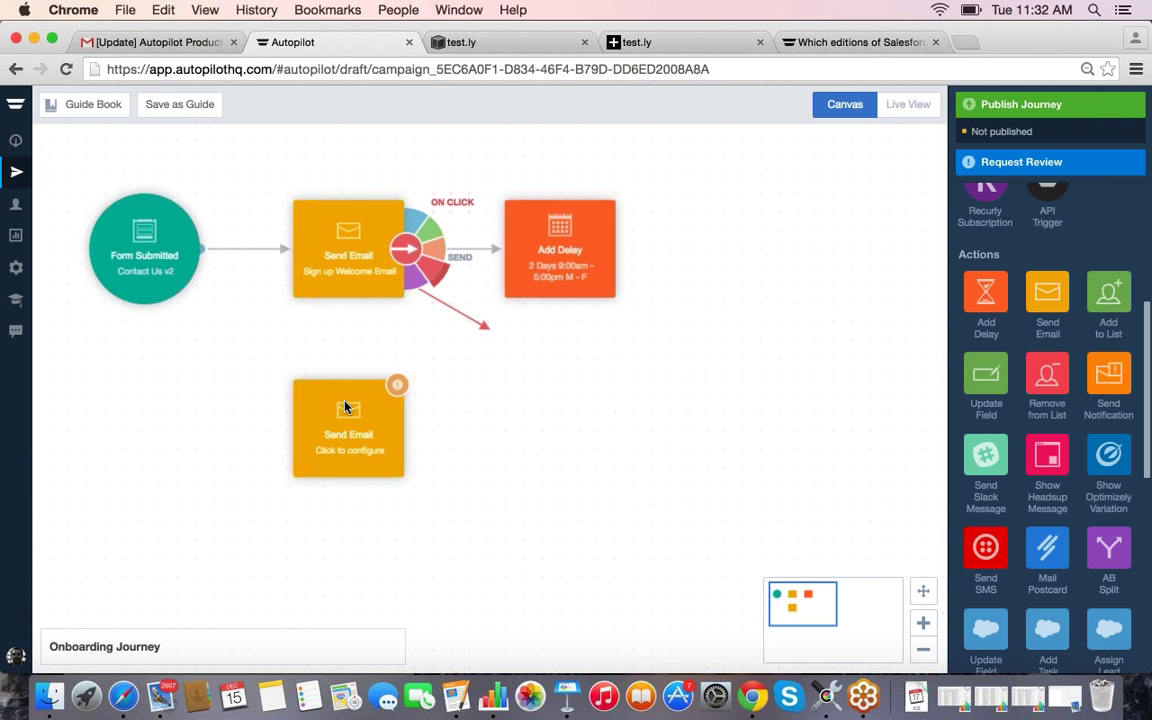
left_click_drag(378, 324, 334, 463)
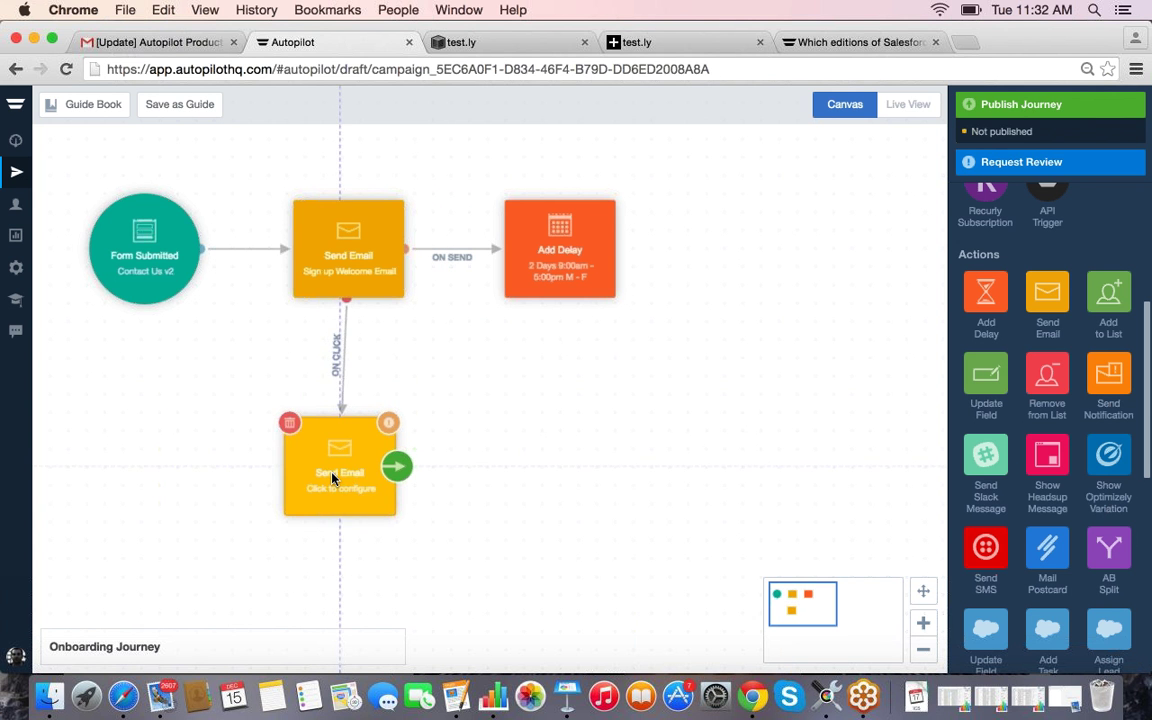
left_click(300, 428)
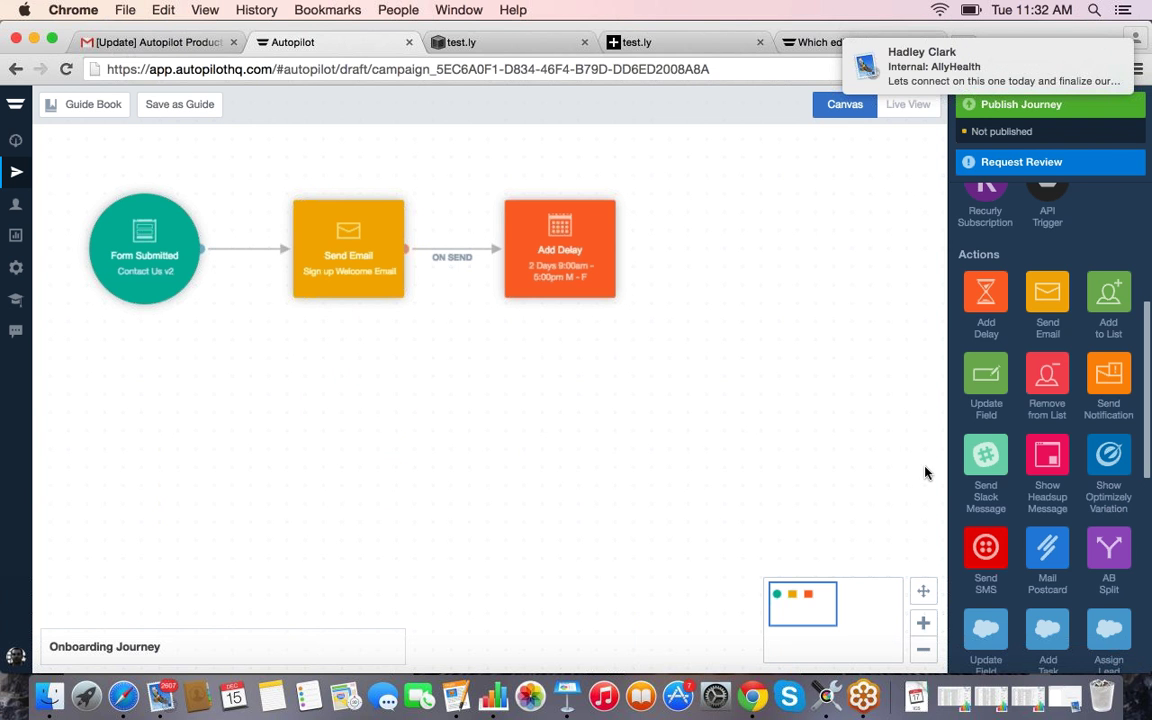
Step: Place Send Notification below Send Email and connect it through the ON CLICK path
scroll(927, 474, "up", 3)
left_click_drag(1108, 490, 345, 438)
mouse_move(427, 276)
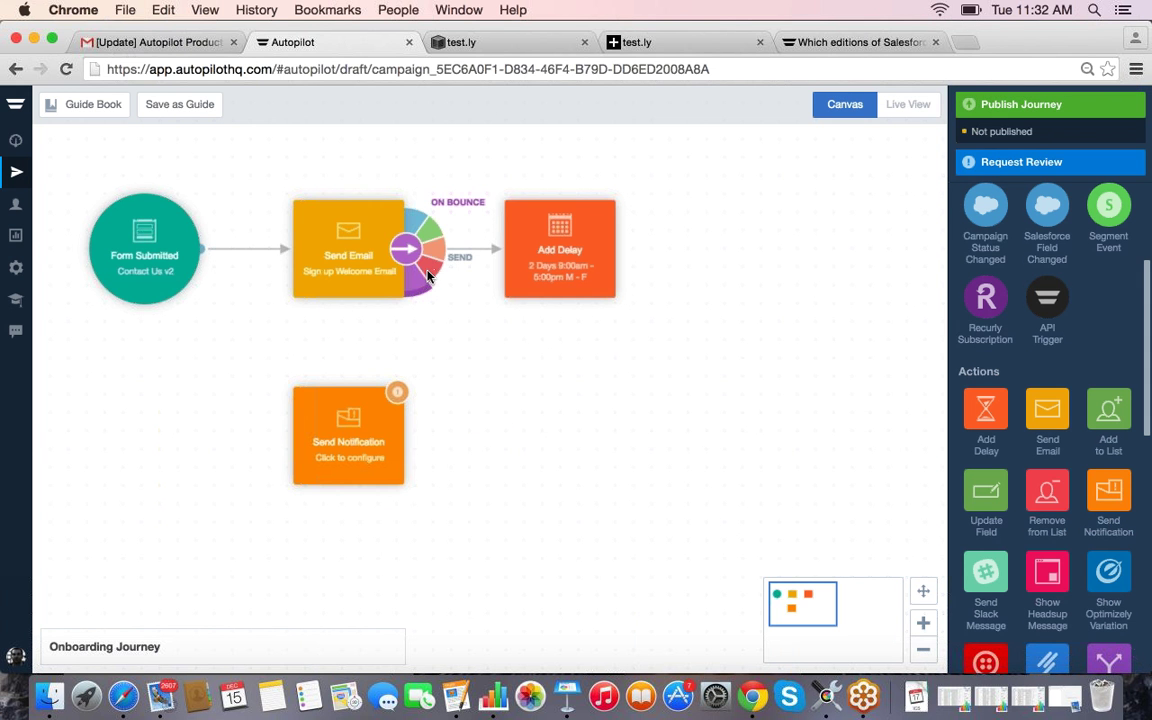
left_click_drag(437, 270, 352, 441)
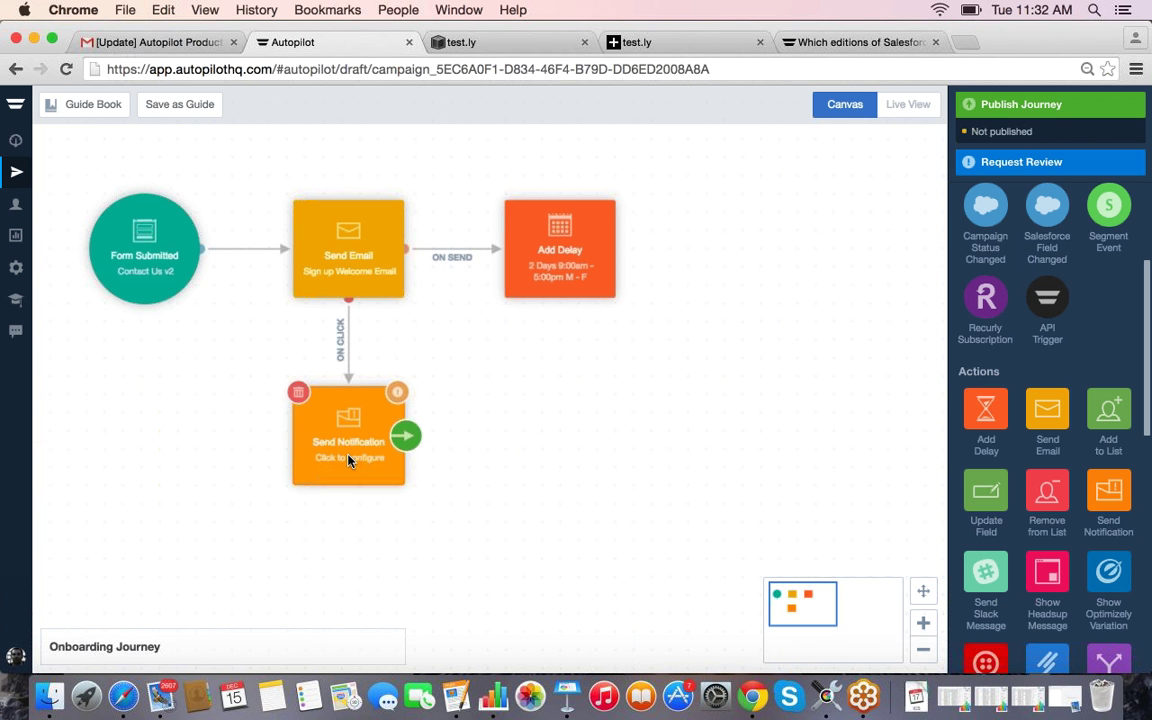
Step: Start a new Email-type notification named 'Notify Team Of Engaged Customer' and continue
left_click(357, 462)
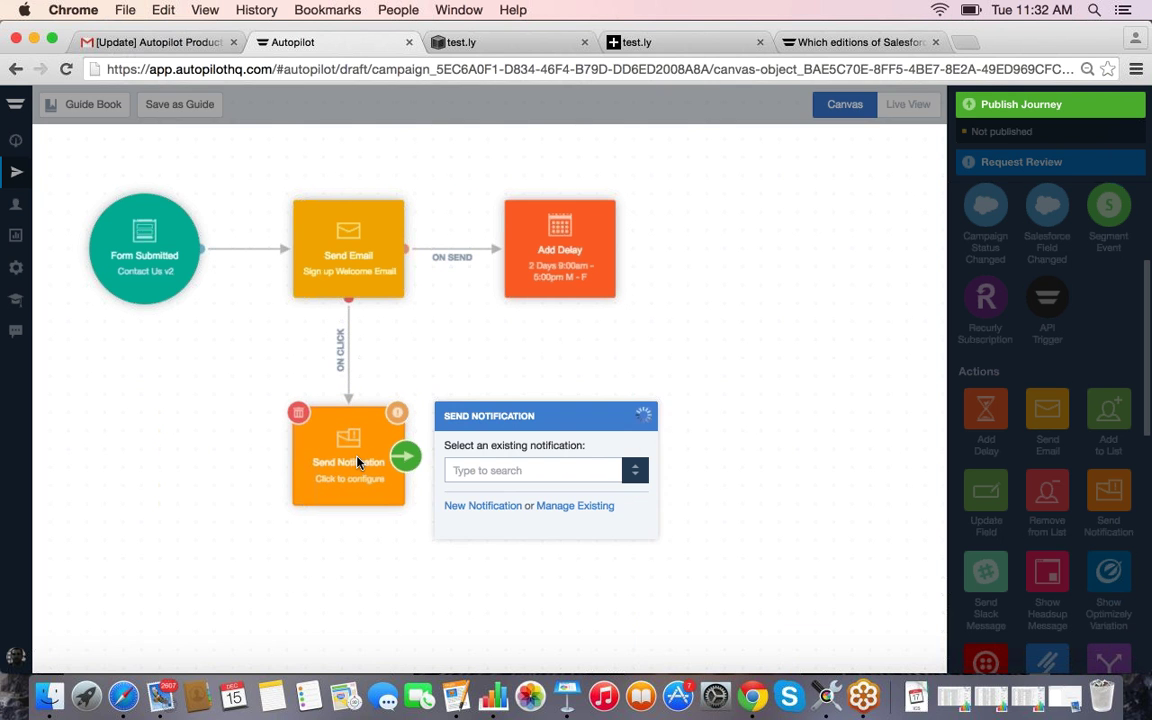
left_click(535, 474)
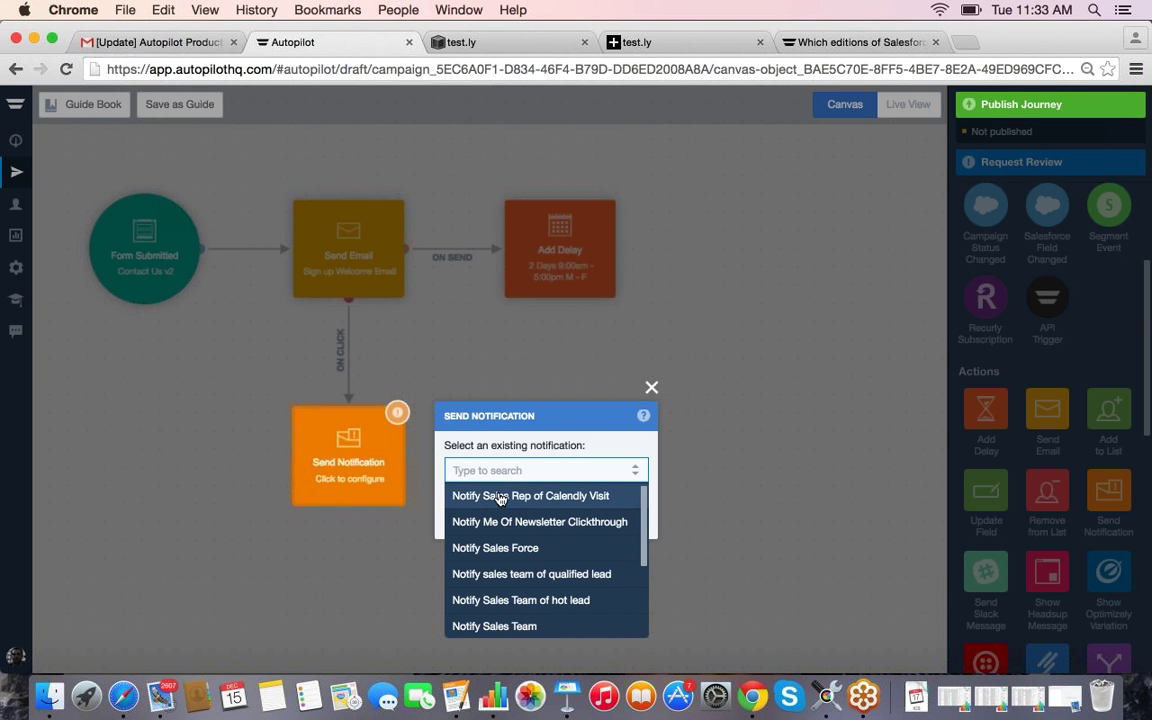
left_click(533, 453)
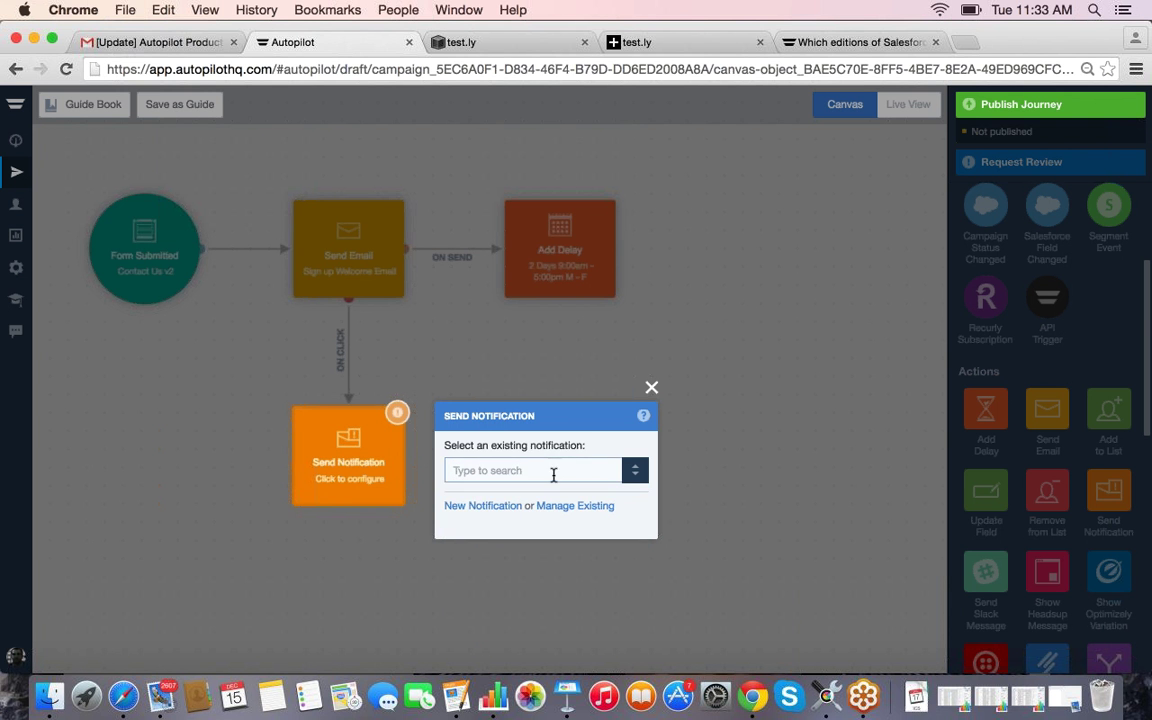
left_click(552, 472)
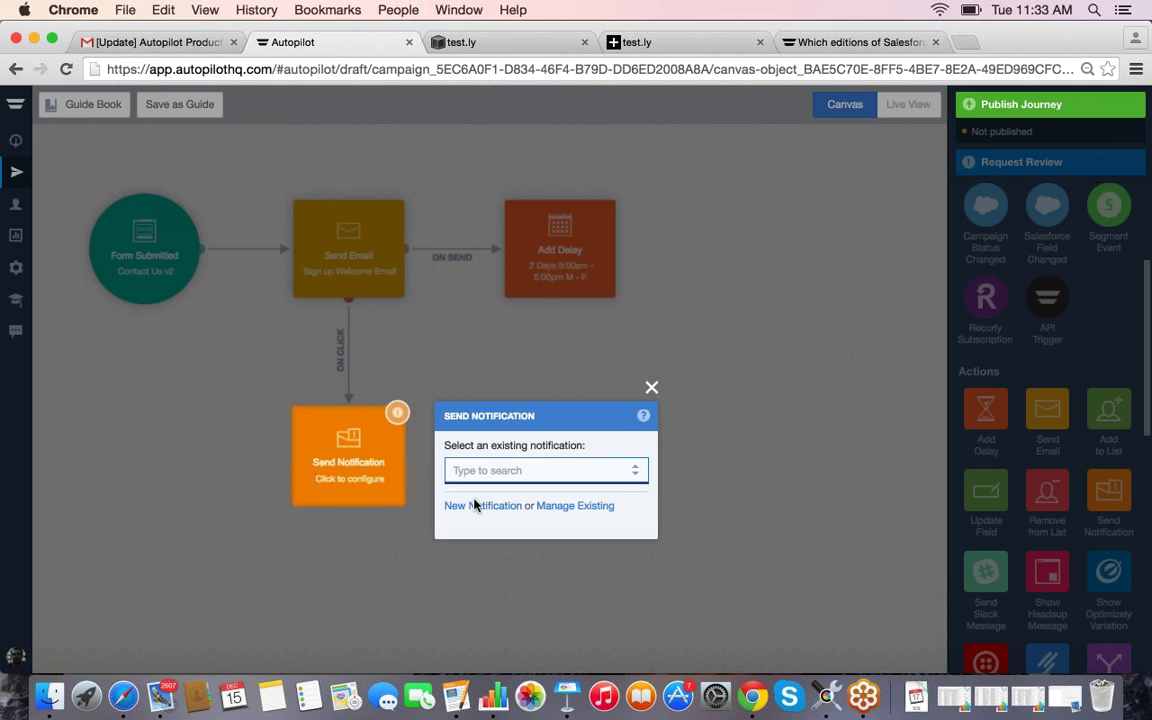
left_click(452, 506)
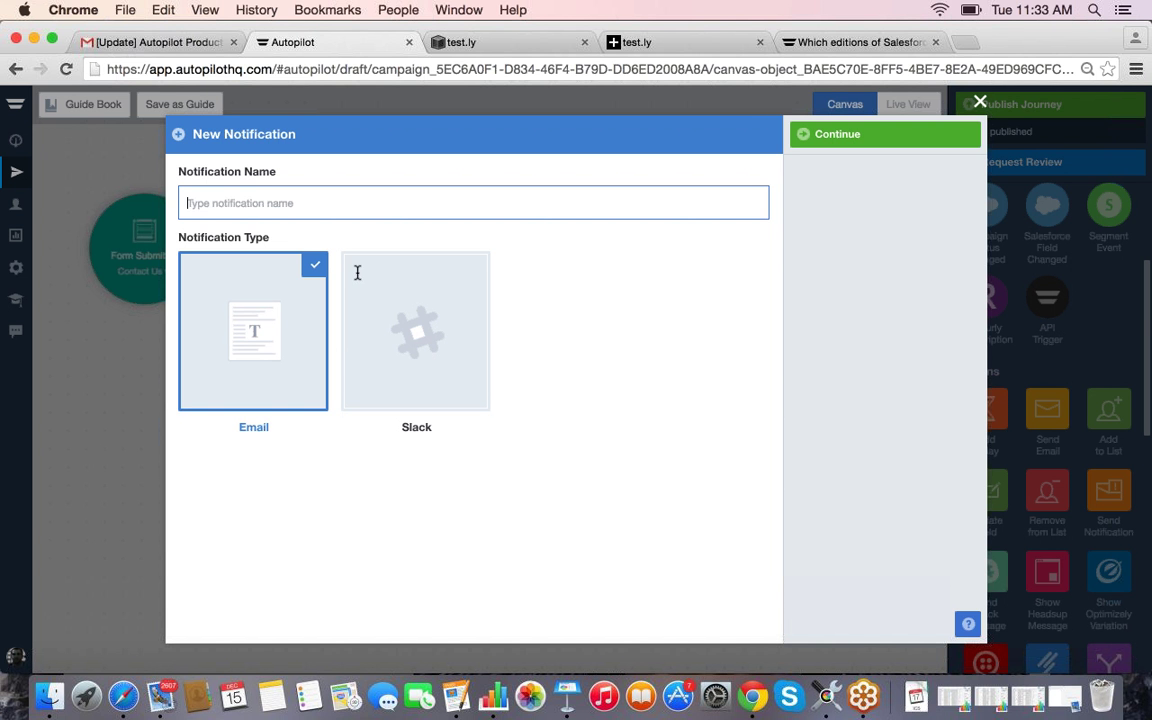
type("Notif")
key("BackSpace")
key("BackSpace")
type("ify Tea")
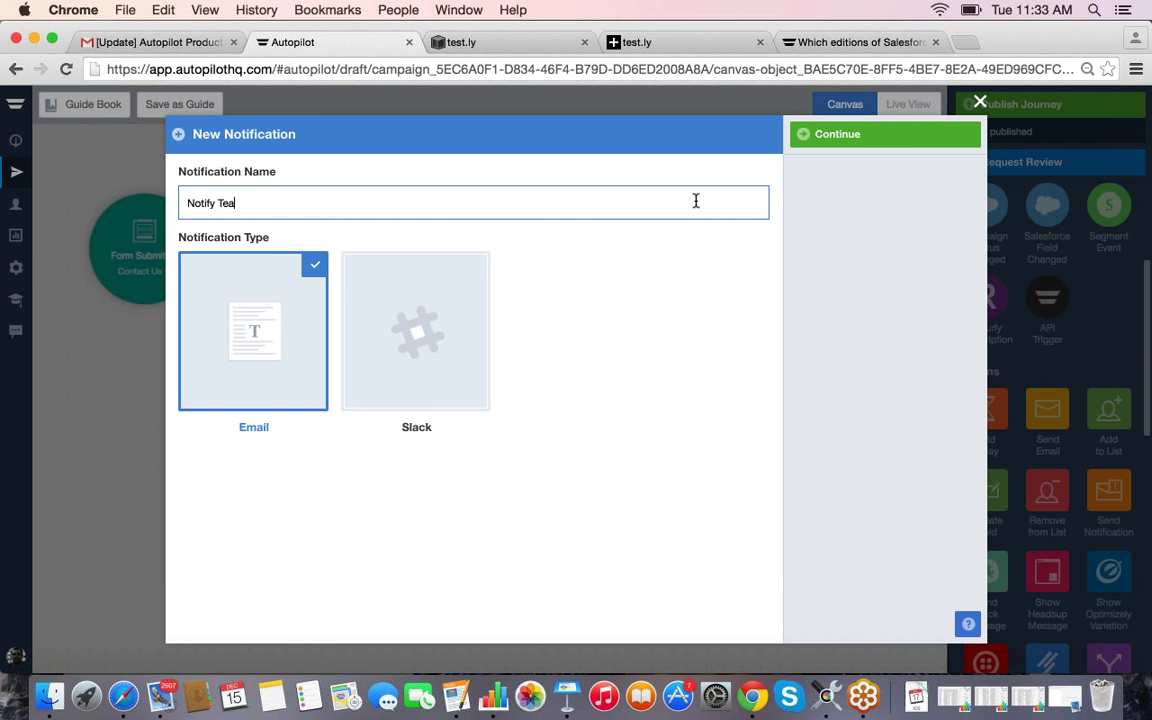
type("m Of Engaged Customer")
left_click(886, 141)
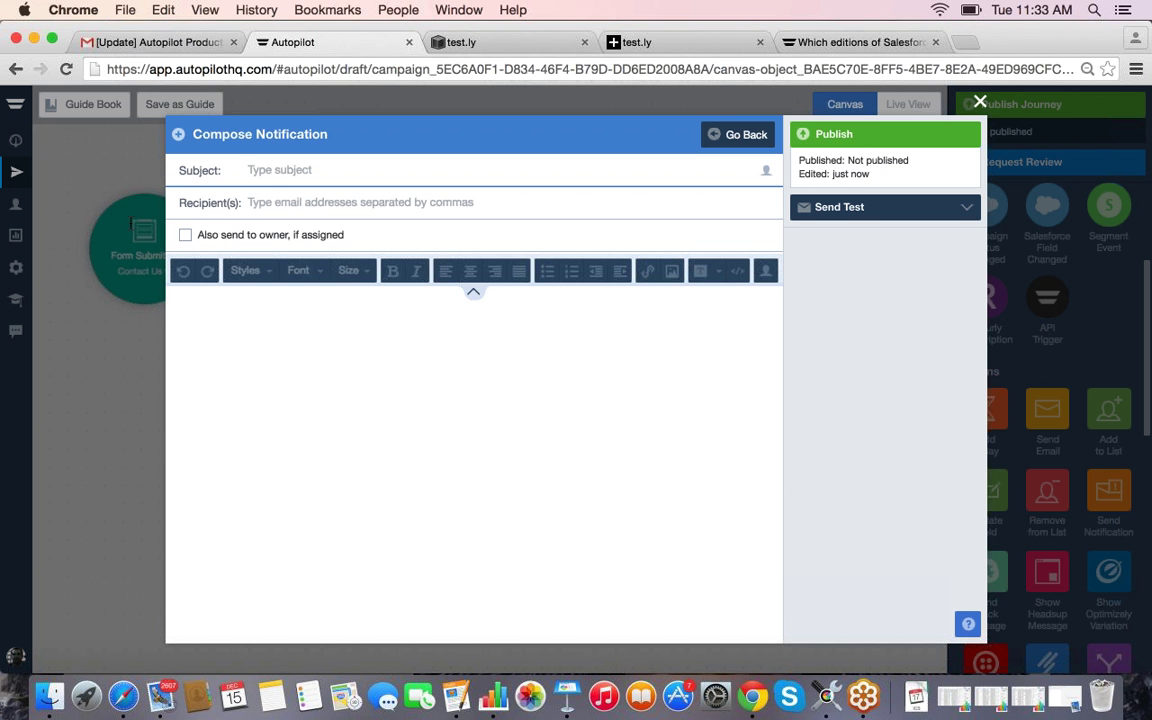
Step: Set the subject to '[First Name] at [Company] watched initial content'
left_click(766, 170)
left_click(620, 205)
type("at")
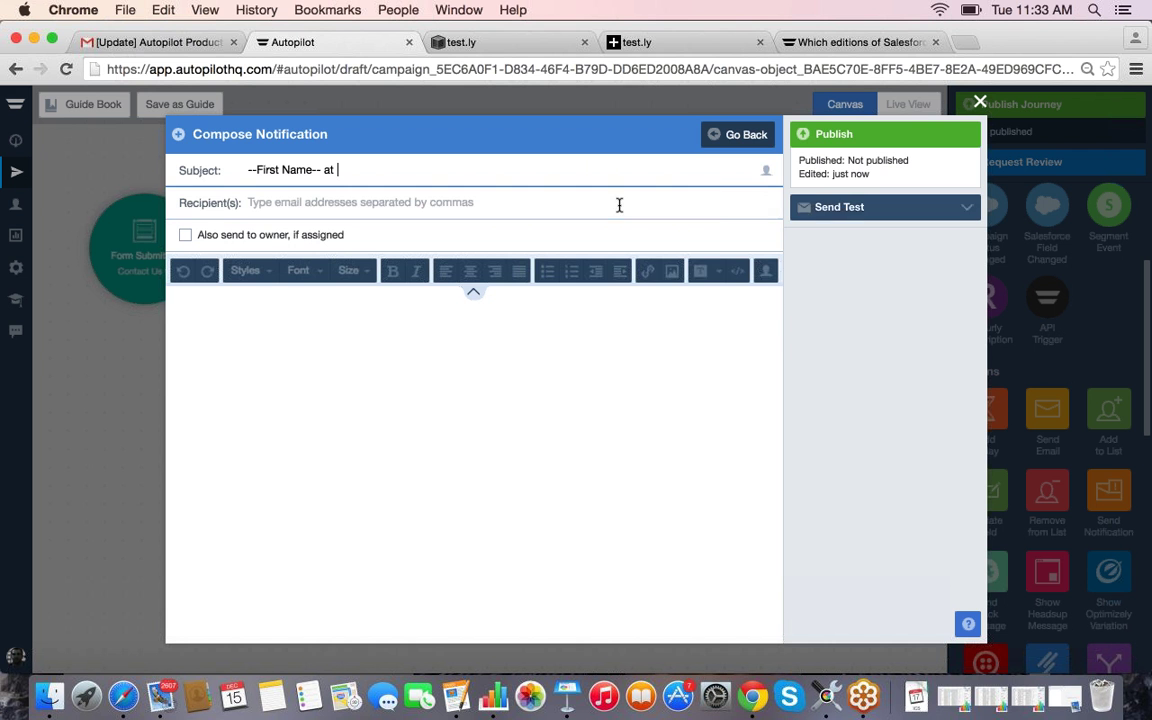
left_click(766, 170)
left_click(650, 283)
type("has ba")
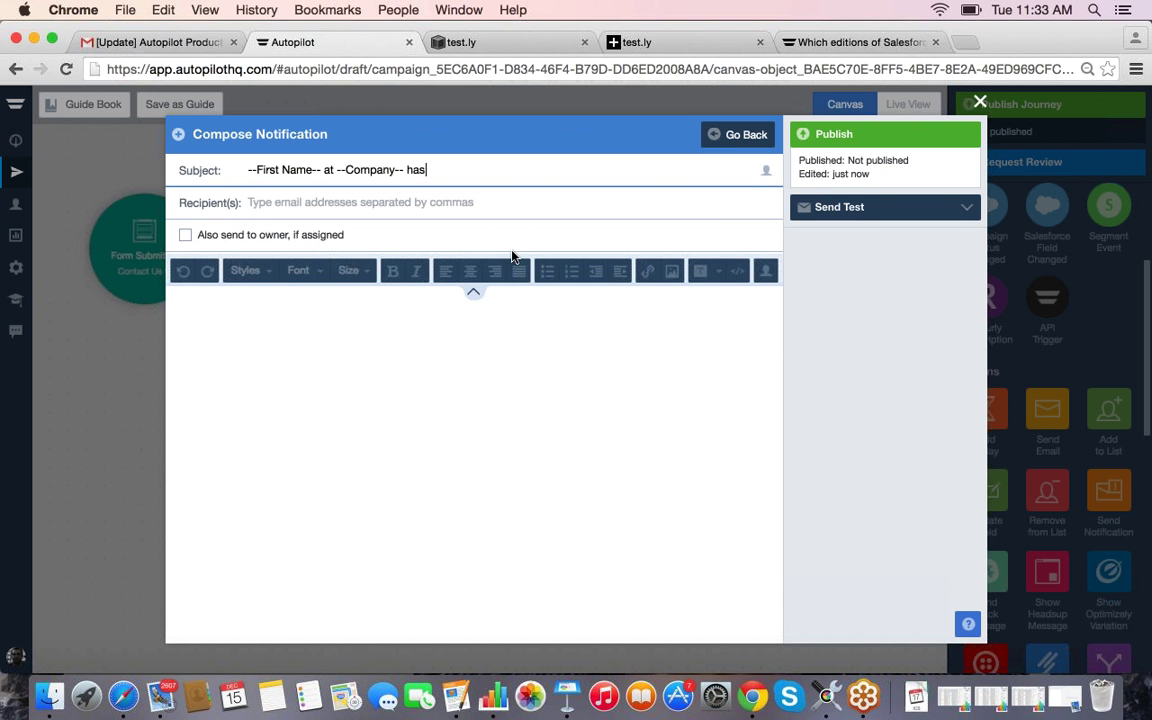
key("BackSpace")
key("BackSpace")
type("watched initial conte")
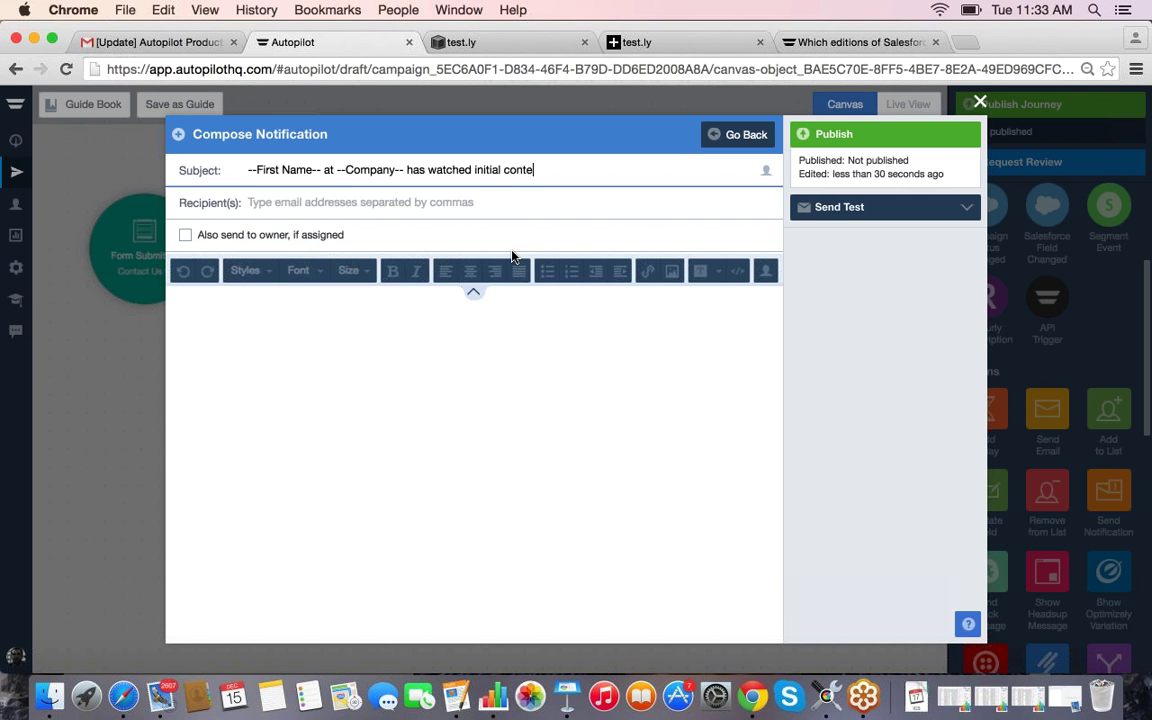
type("nt")
left_click(349, 213)
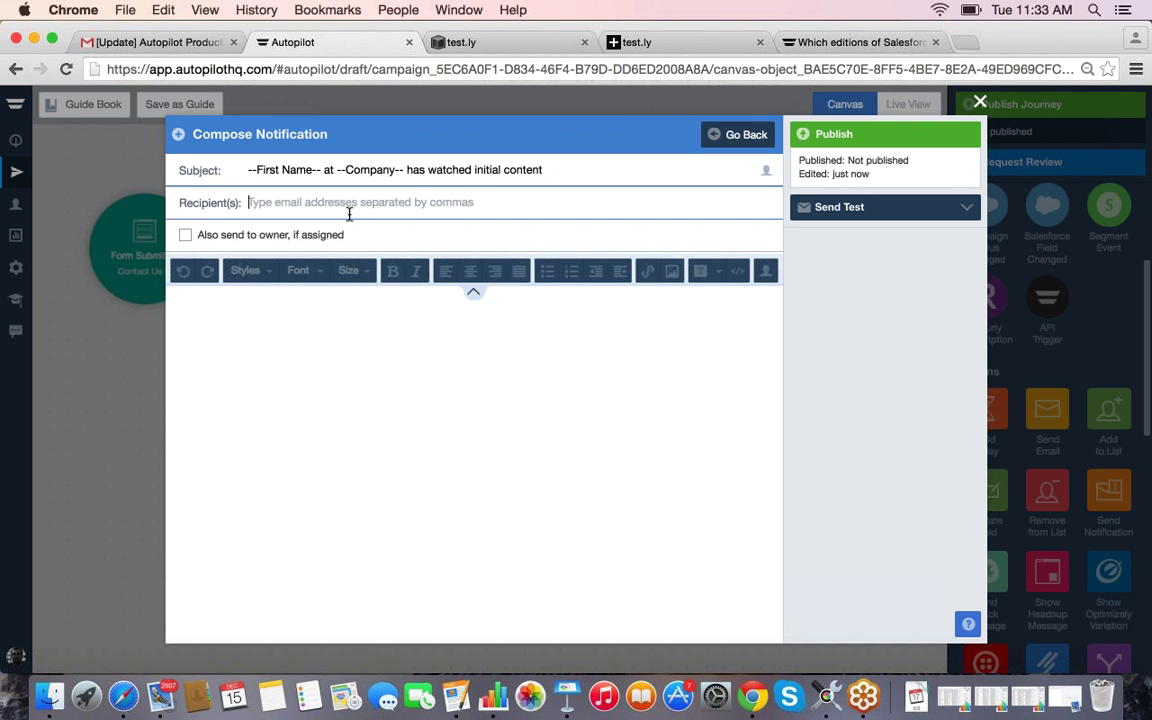
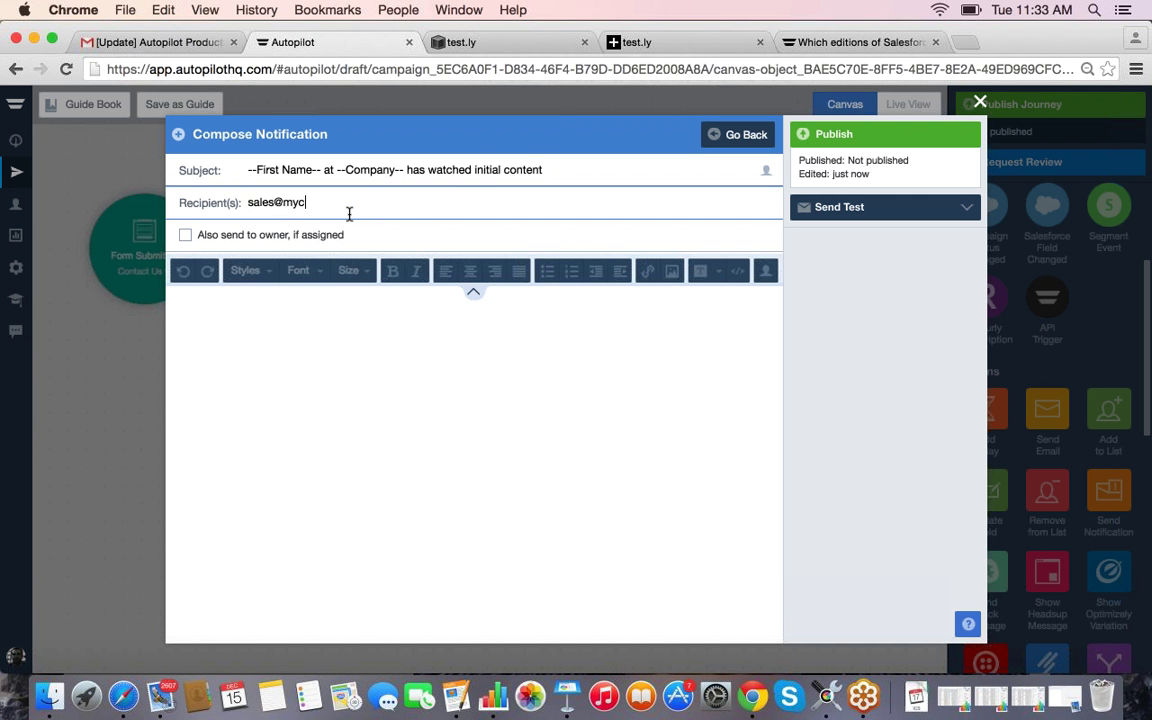
left_click(278, 334)
type("Name:")
key("Return")
type("Comp")
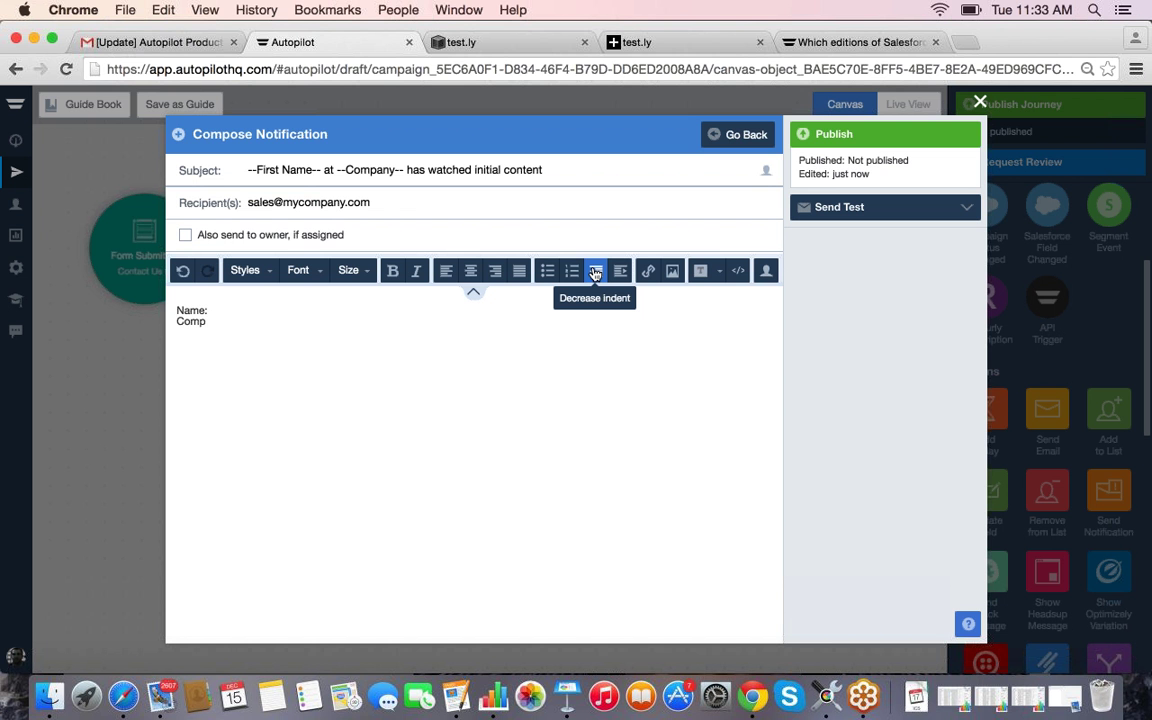
type("any:")
key("Return")
type("Phone\"")
key("BackSpace")
type(":")
Step: Fill the body lines with First Name, Last Name, Company and Phone merge fields, then publish
left_click(217, 310)
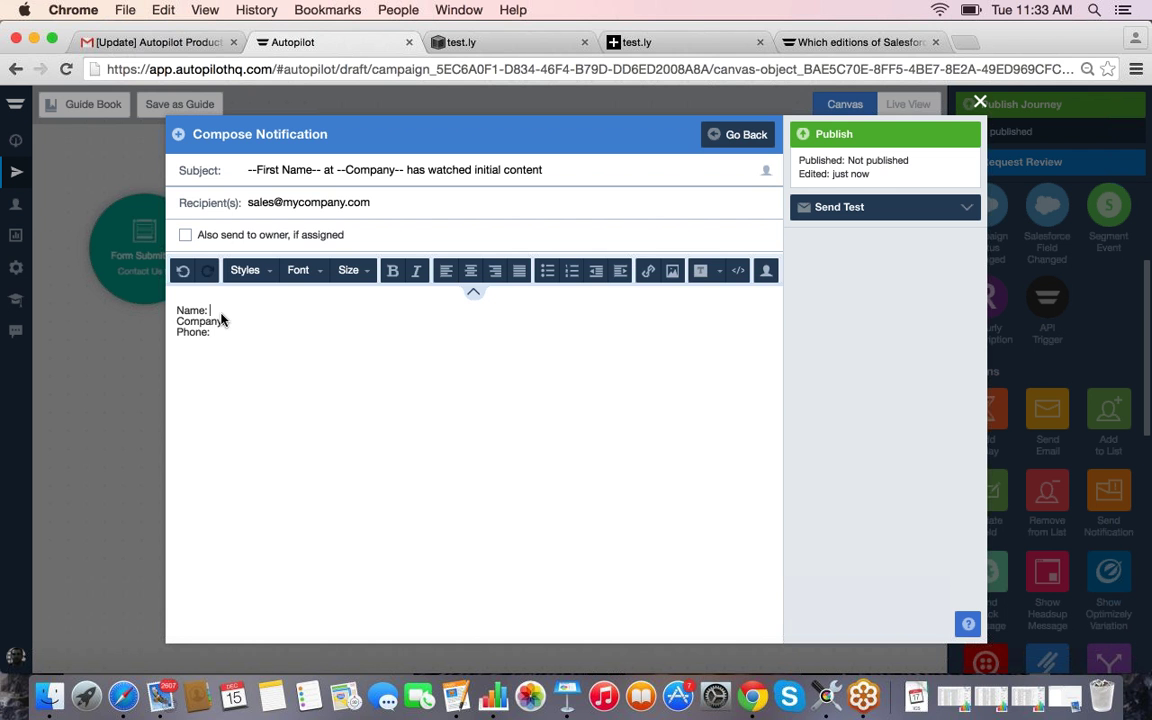
left_click(766, 270)
left_click(659, 300)
left_click(766, 270)
left_click(672, 327)
left_click(306, 320)
left_click(766, 270)
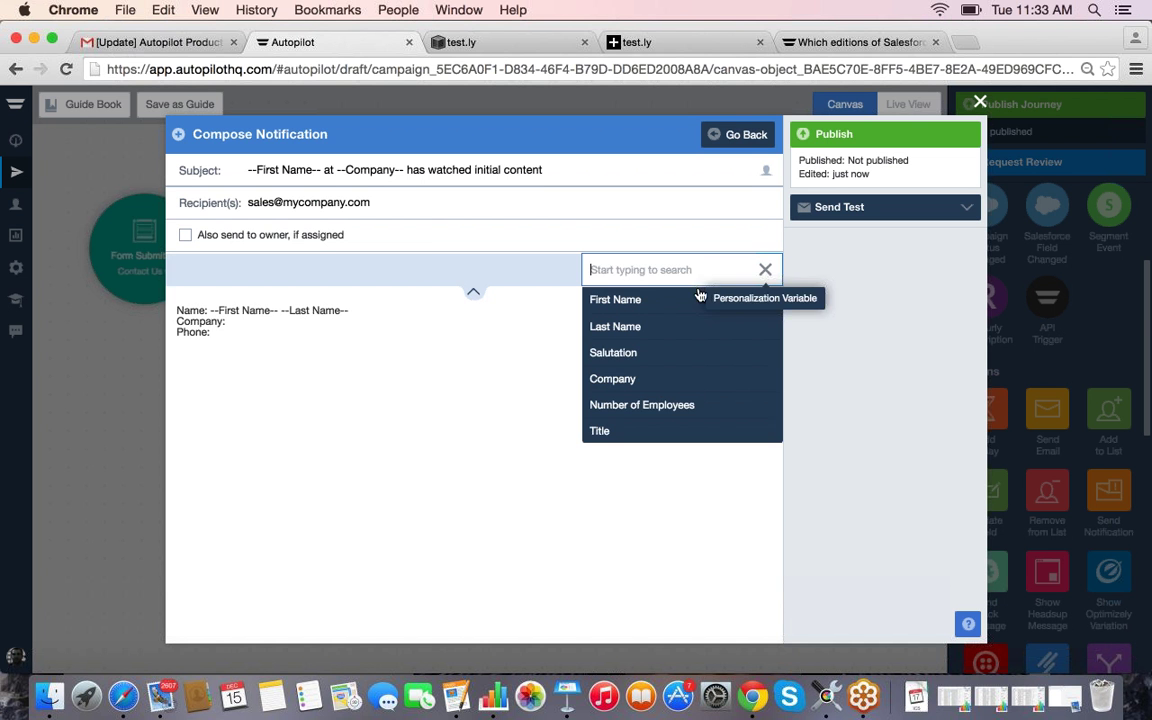
left_click(660, 380)
left_click(272, 340)
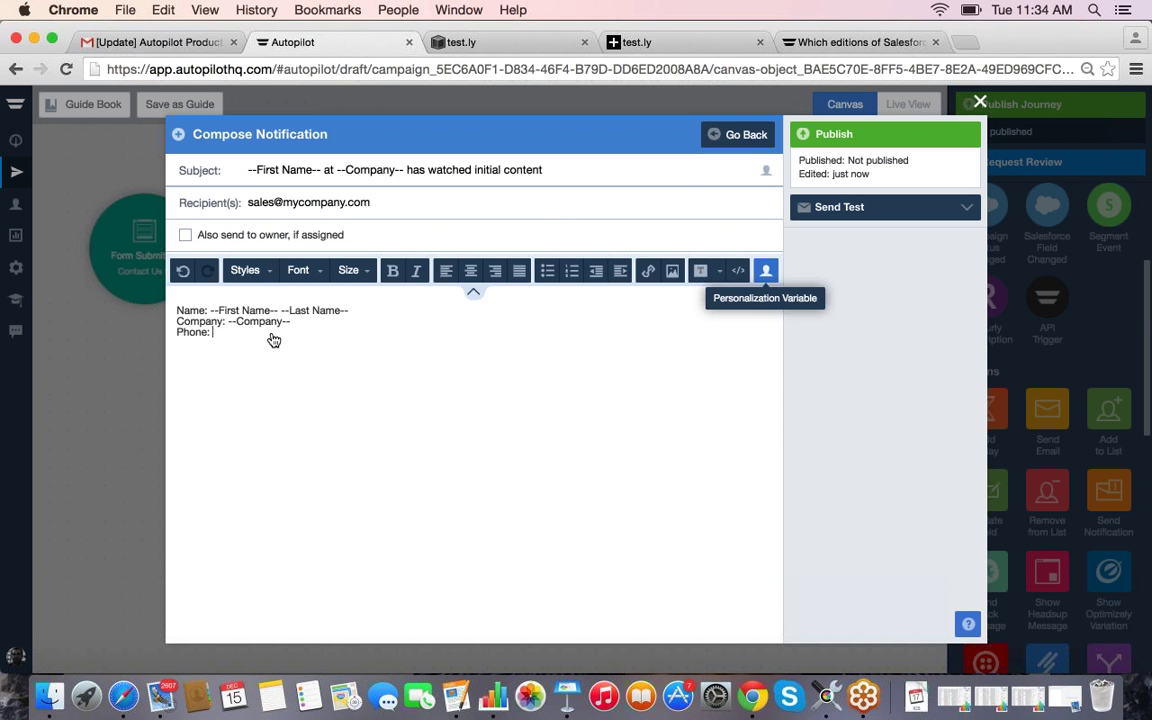
left_click(766, 270)
scroll(653, 400, "down", 2)
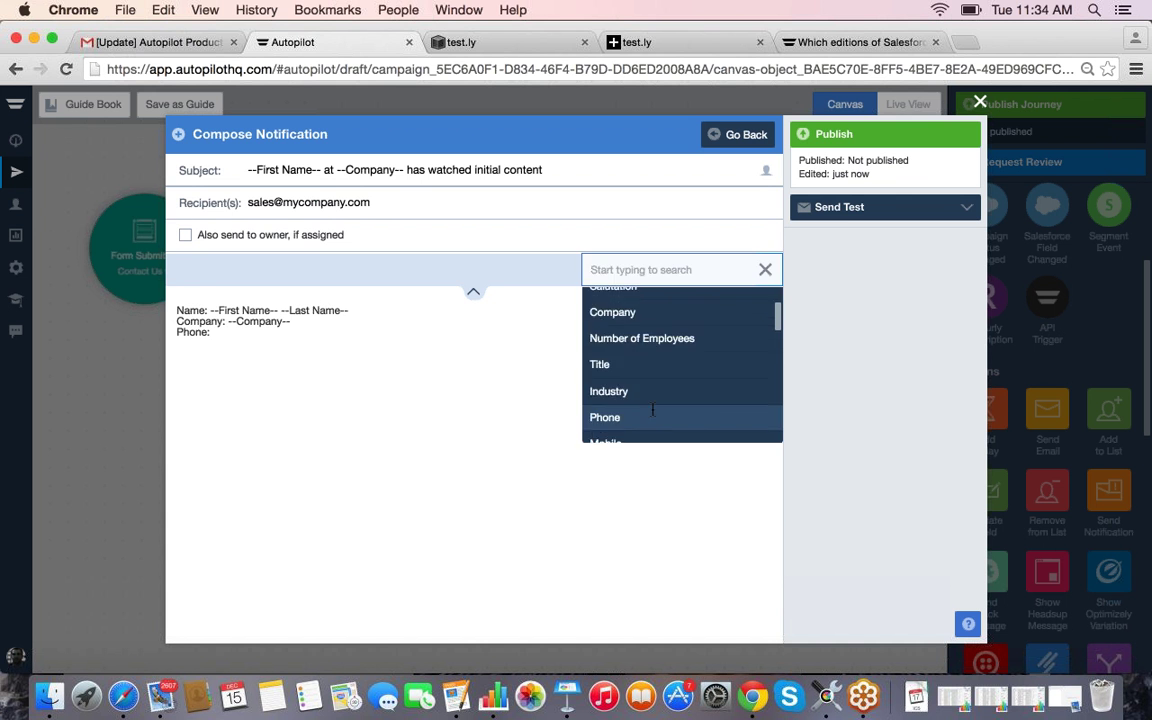
left_click(653, 414)
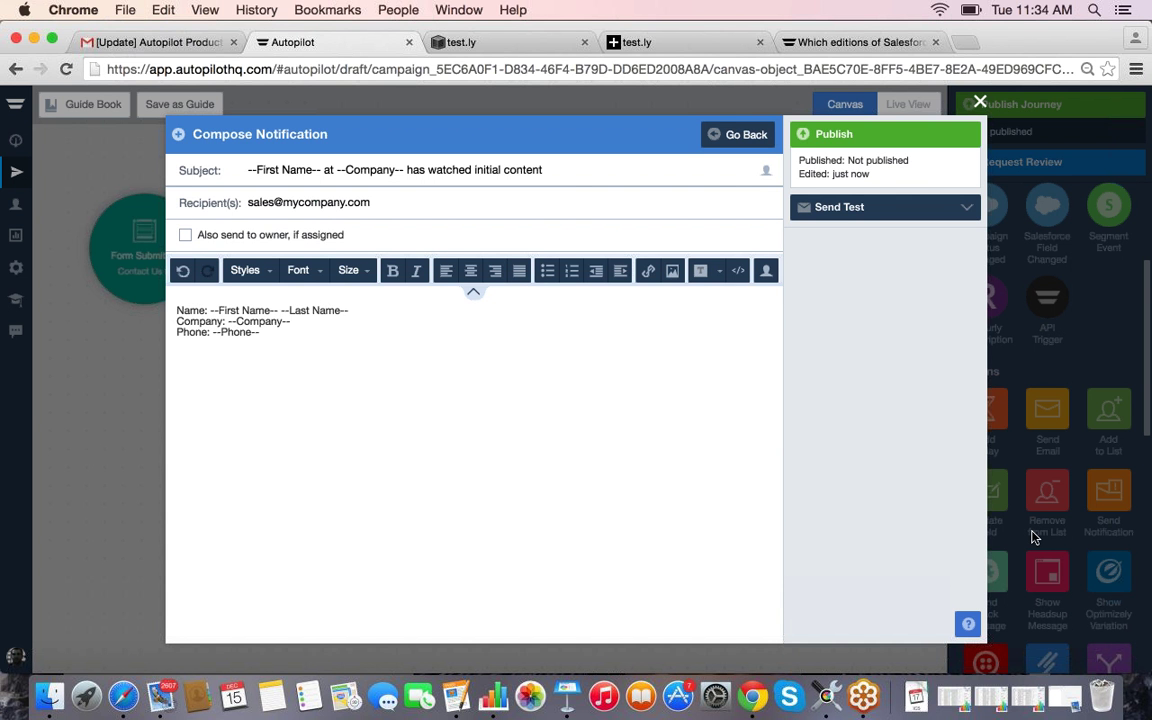
left_click(866, 138)
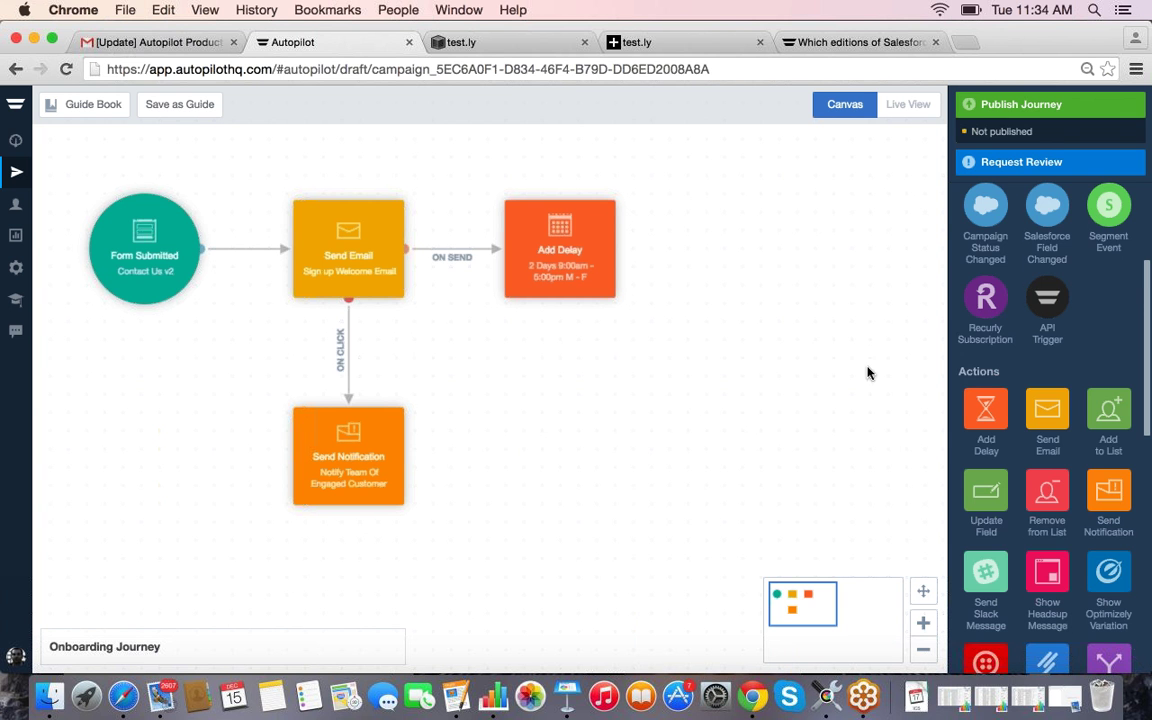
Step: Scroll the step palette down to the Conditions section
scroll(997, 375, "down", 3)
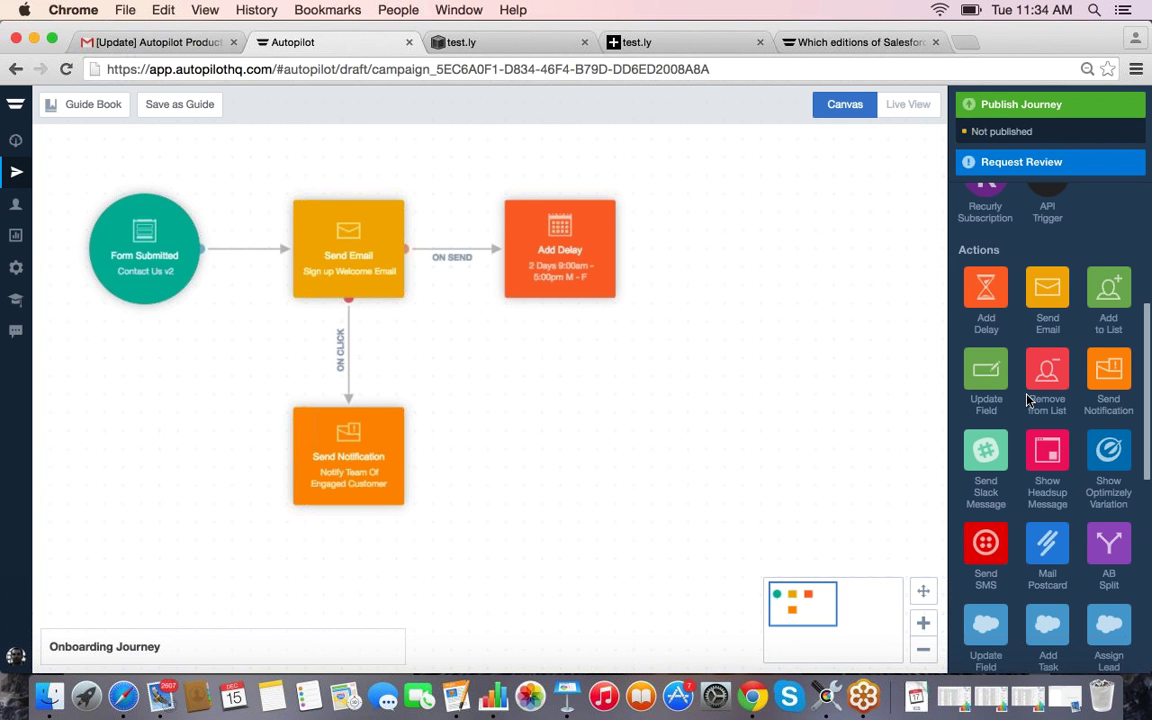
scroll(1030, 400, "up", 3)
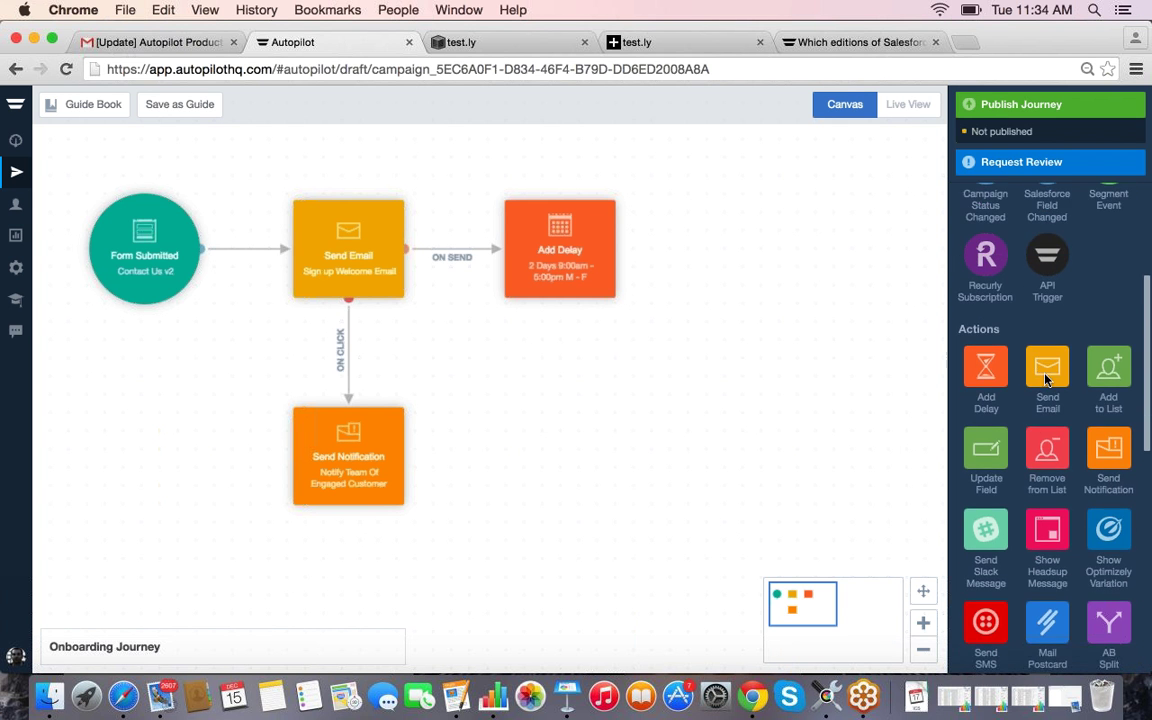
scroll(1043, 397, "down", 10)
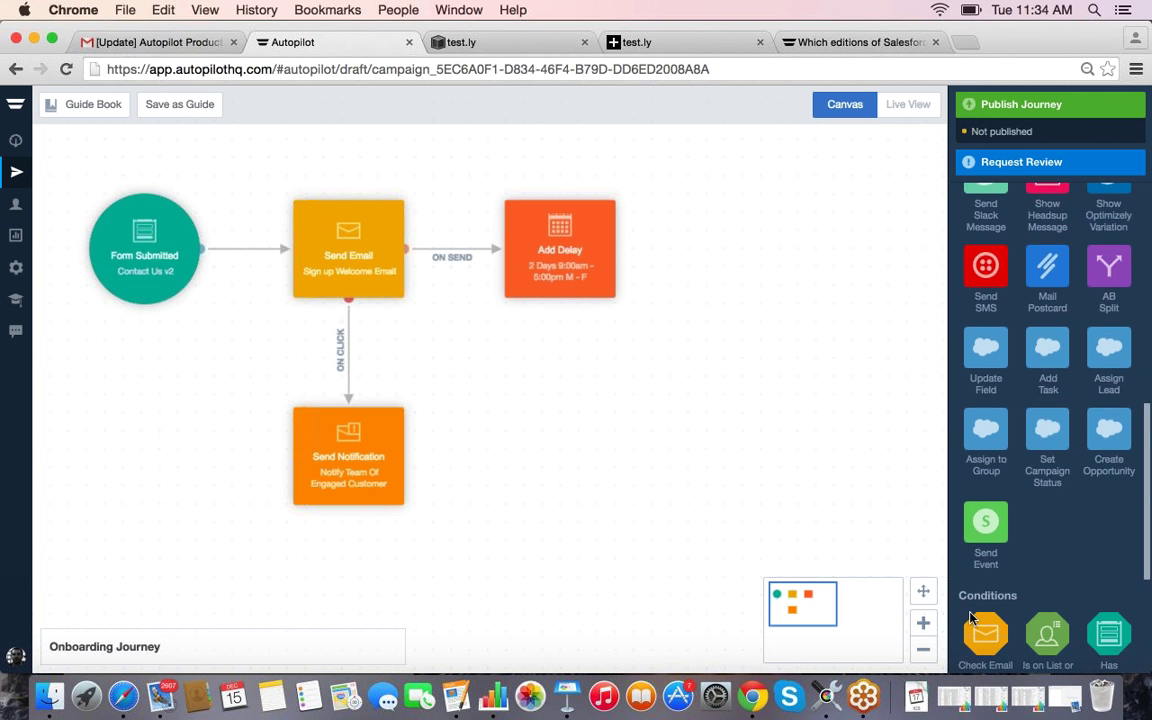
Step: Drop Check Email Status after the 2-day delay and zoom out to view the whole journey
left_click_drag(985, 580, 745, 250)
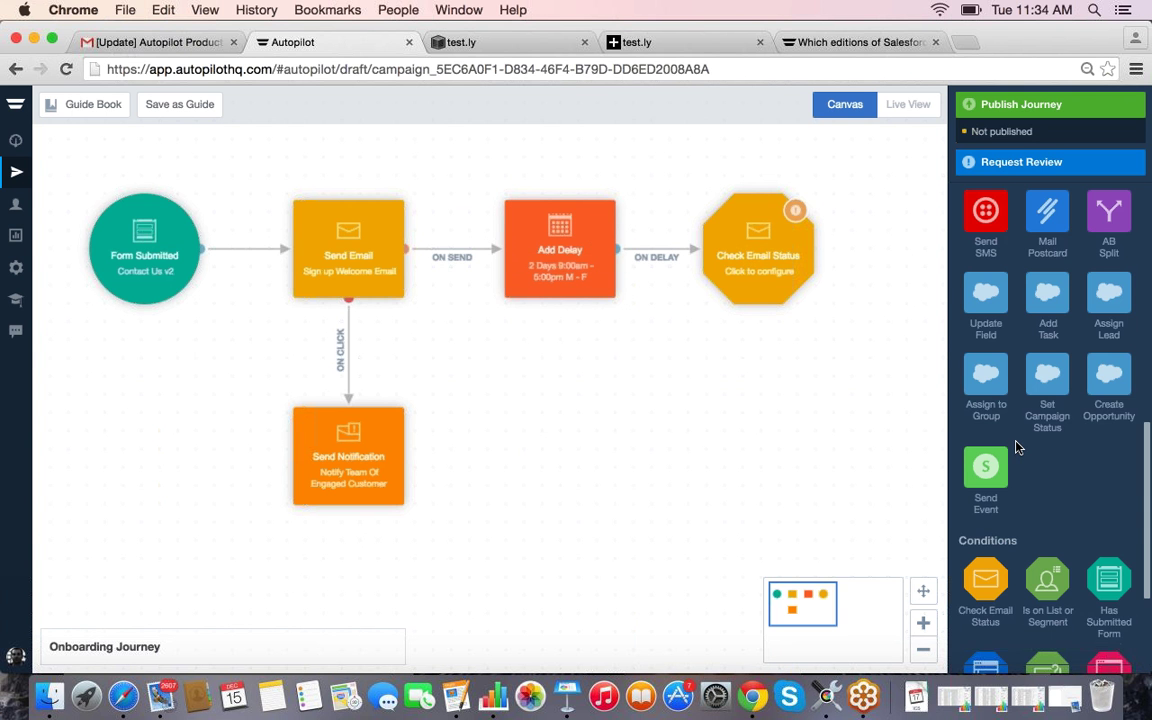
scroll(1010, 445, "down", 4)
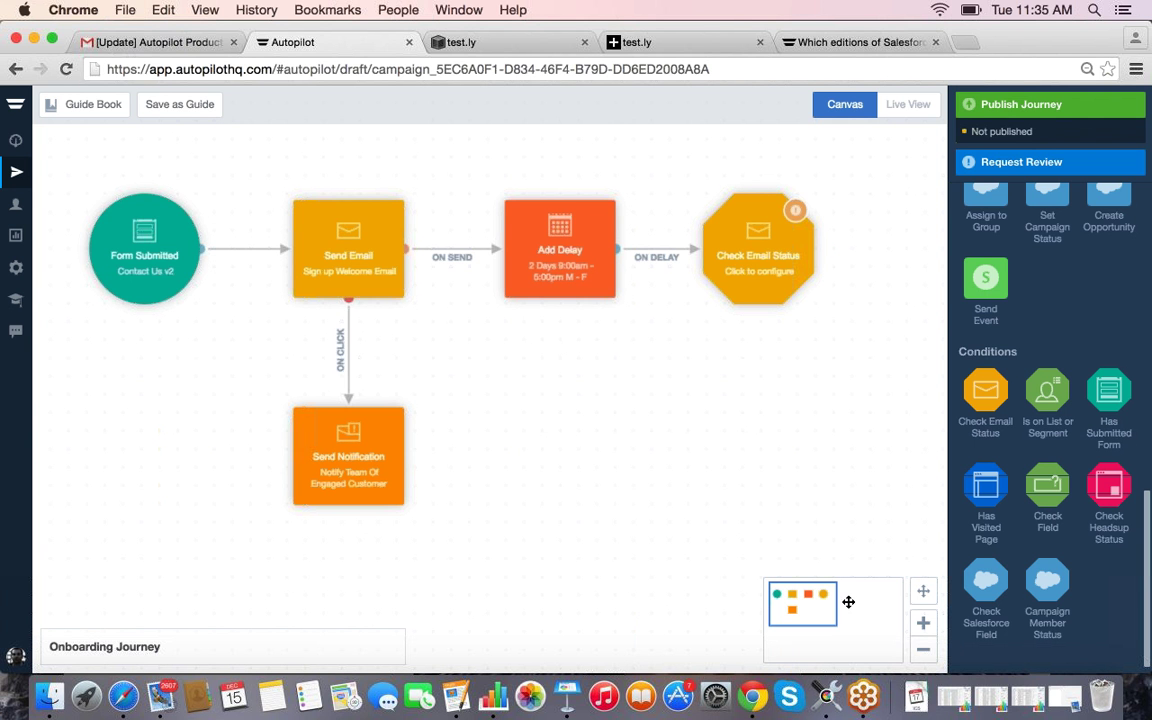
left_click_drag(825, 607, 835, 607)
scroll(835, 607, "down", 5)
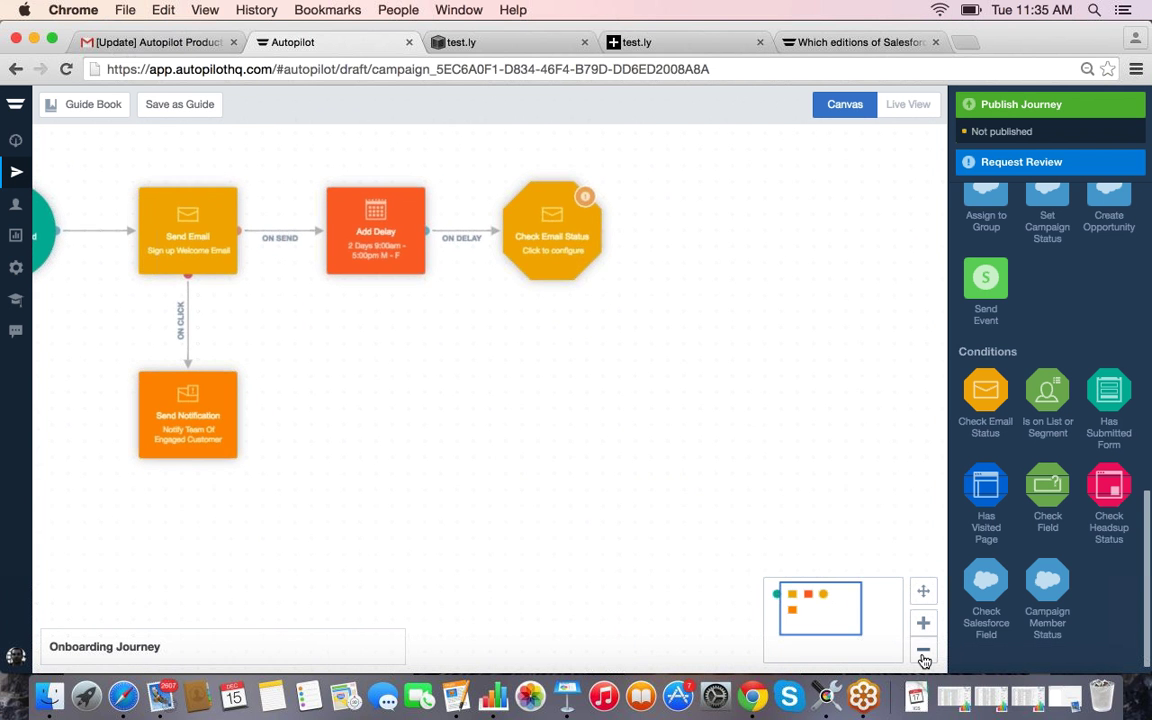
left_click_drag(821, 615, 810, 615)
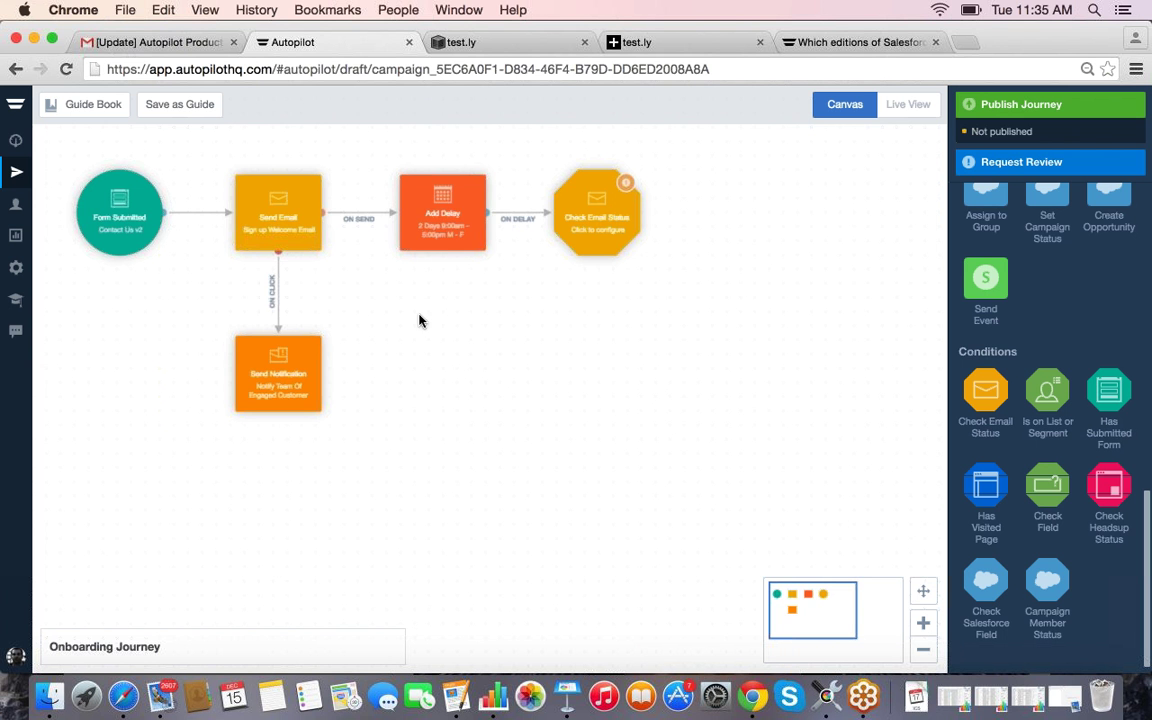
left_click_drag(152, 200, 229, 383)
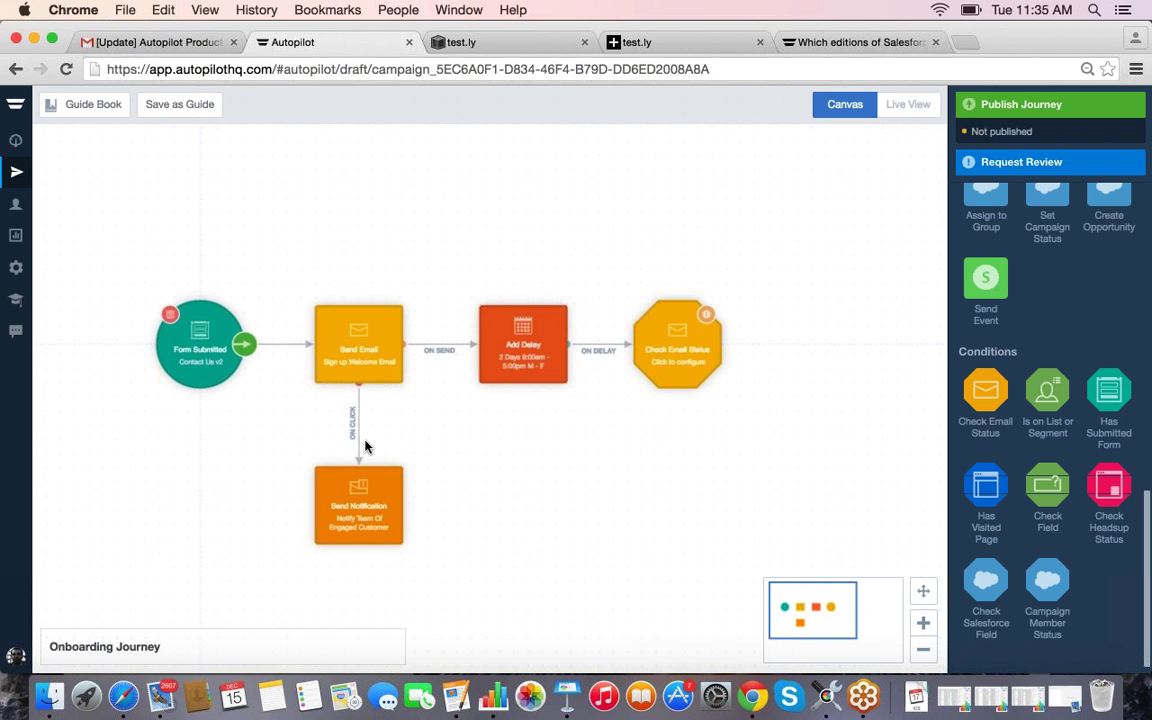
left_click(923, 649)
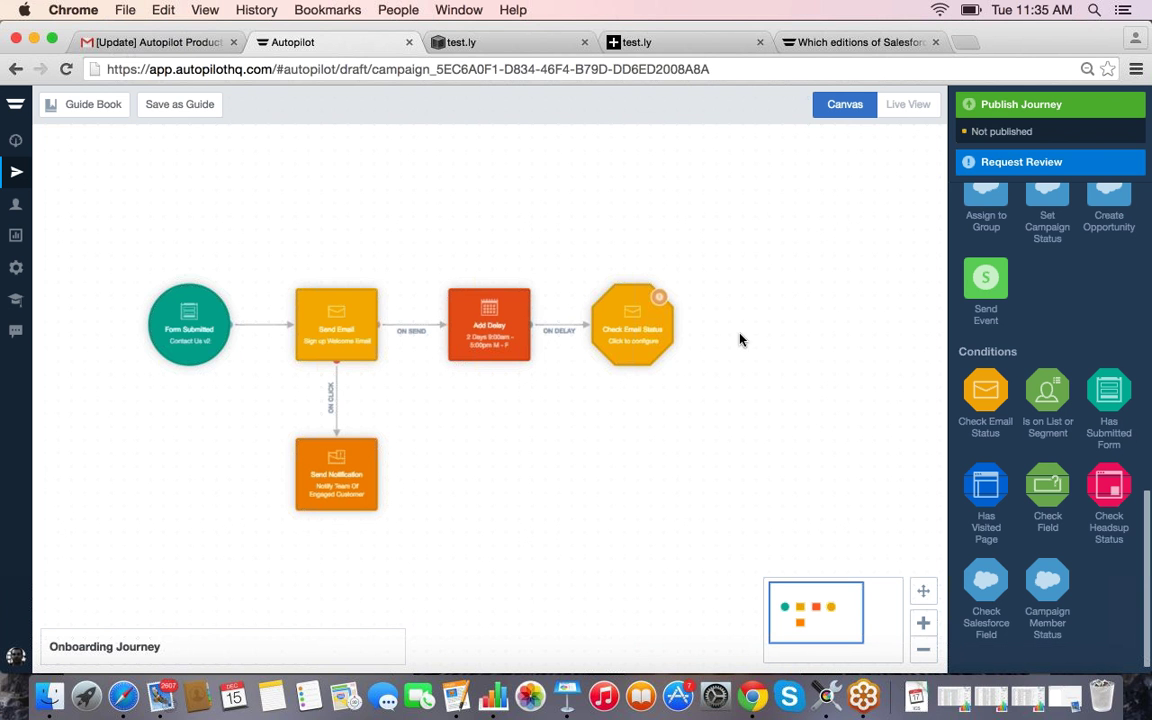
Step: Add a Check Headsup Status condition by mistake and delete it
left_click(622, 323)
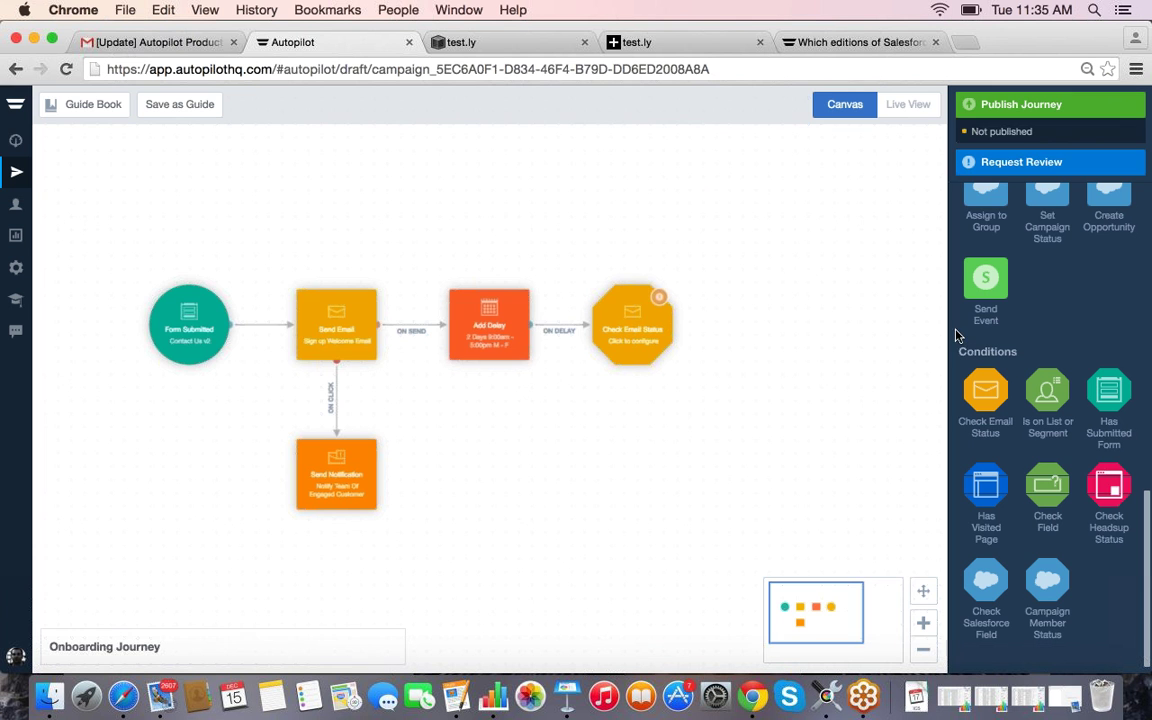
left_click_drag(1109, 485, 615, 254)
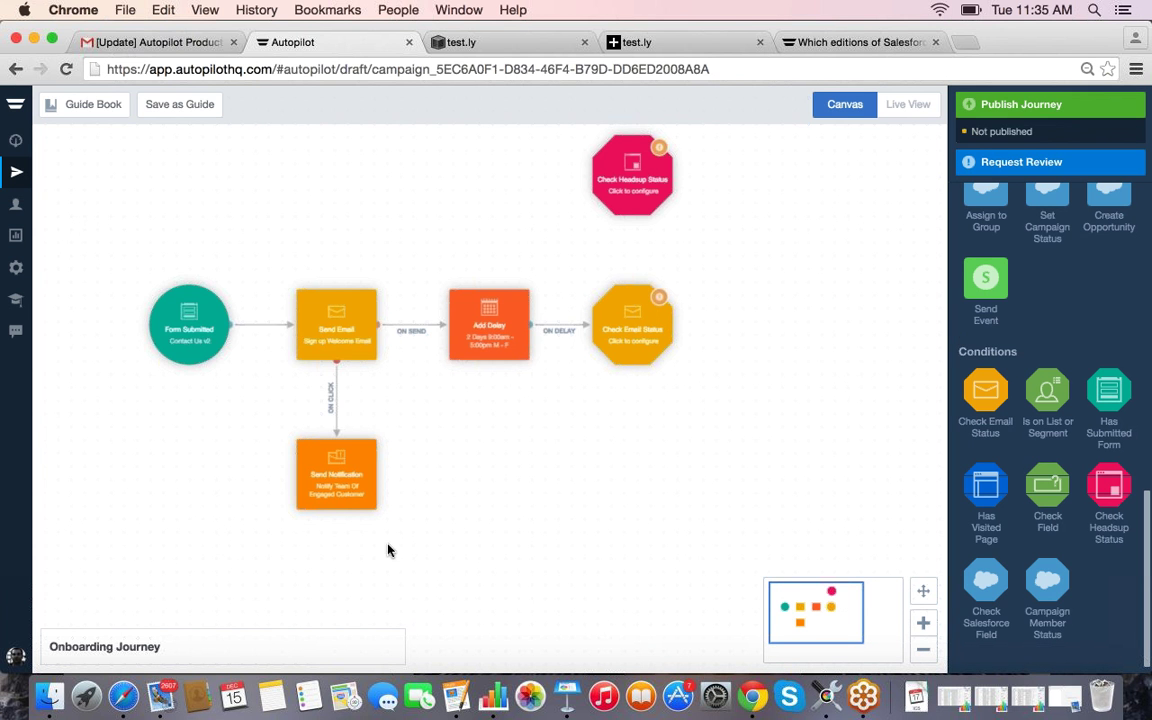
left_click(648, 152)
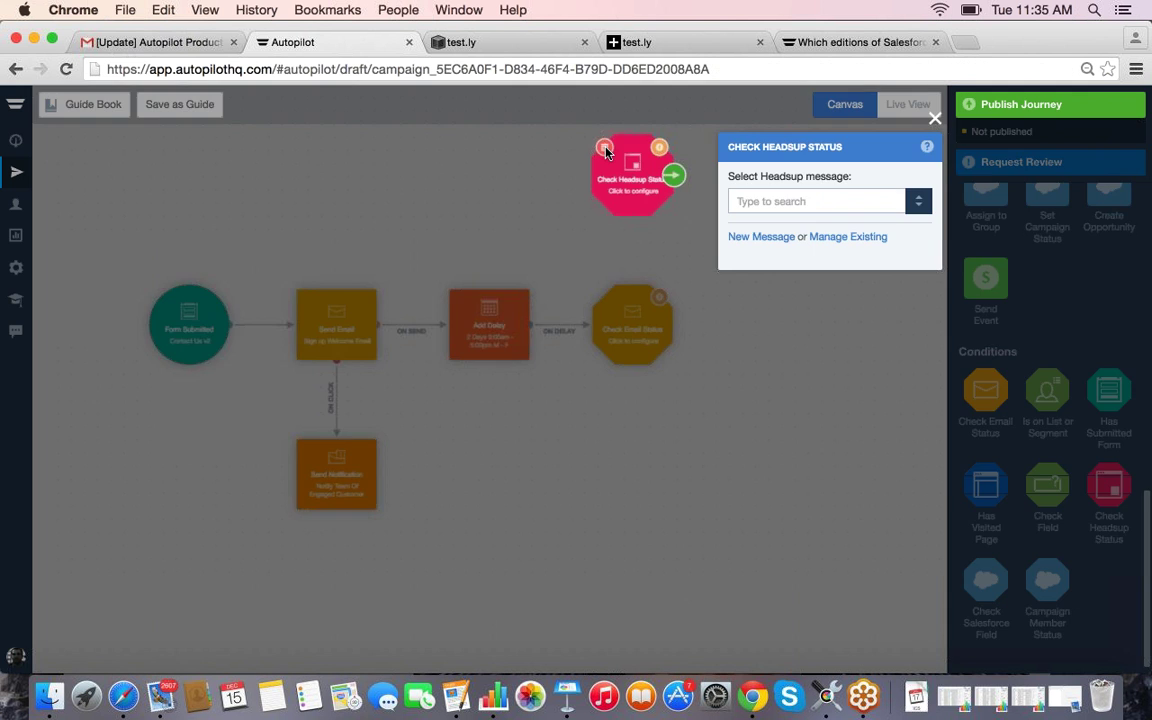
left_click(605, 149)
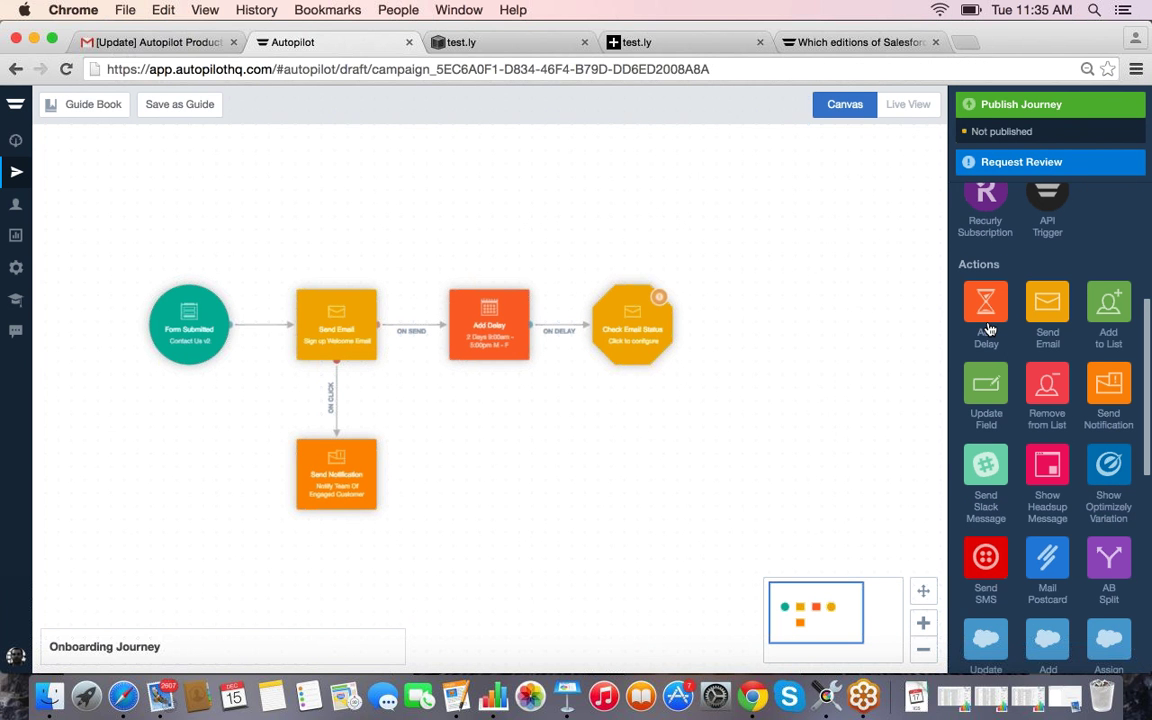
Step: Place a Show Headsup Message step just above Check Email Status
left_click_drag(1047, 465, 636, 183)
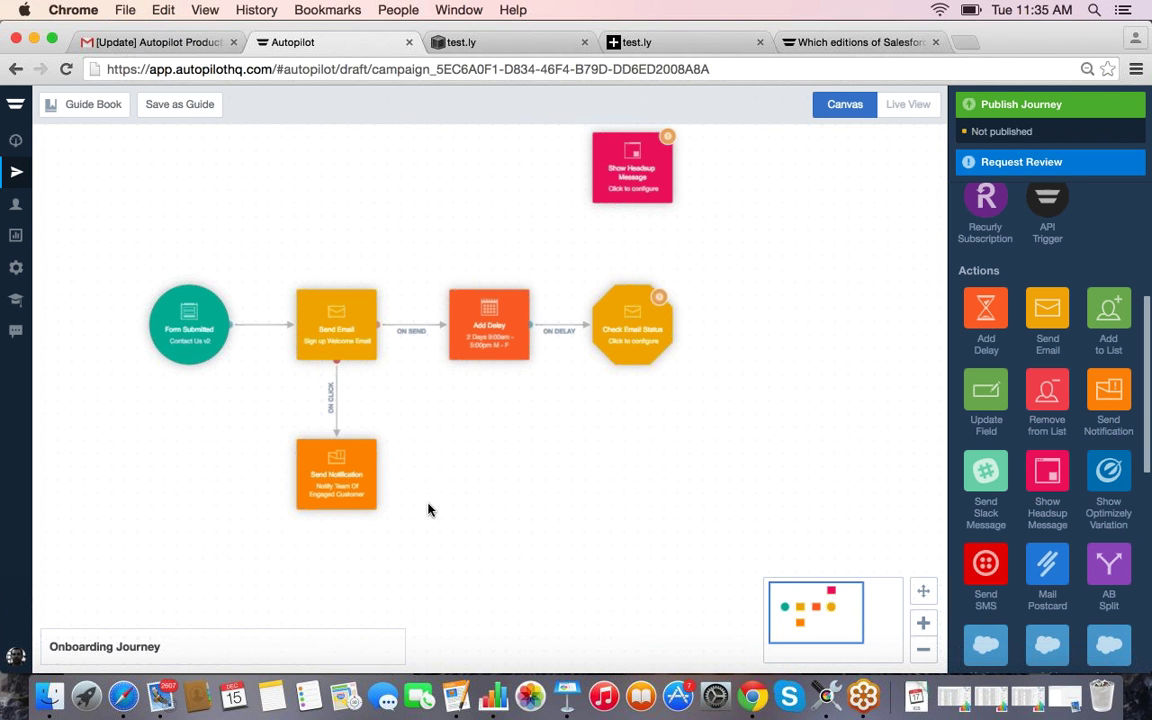
left_click_drag(628, 194, 640, 310)
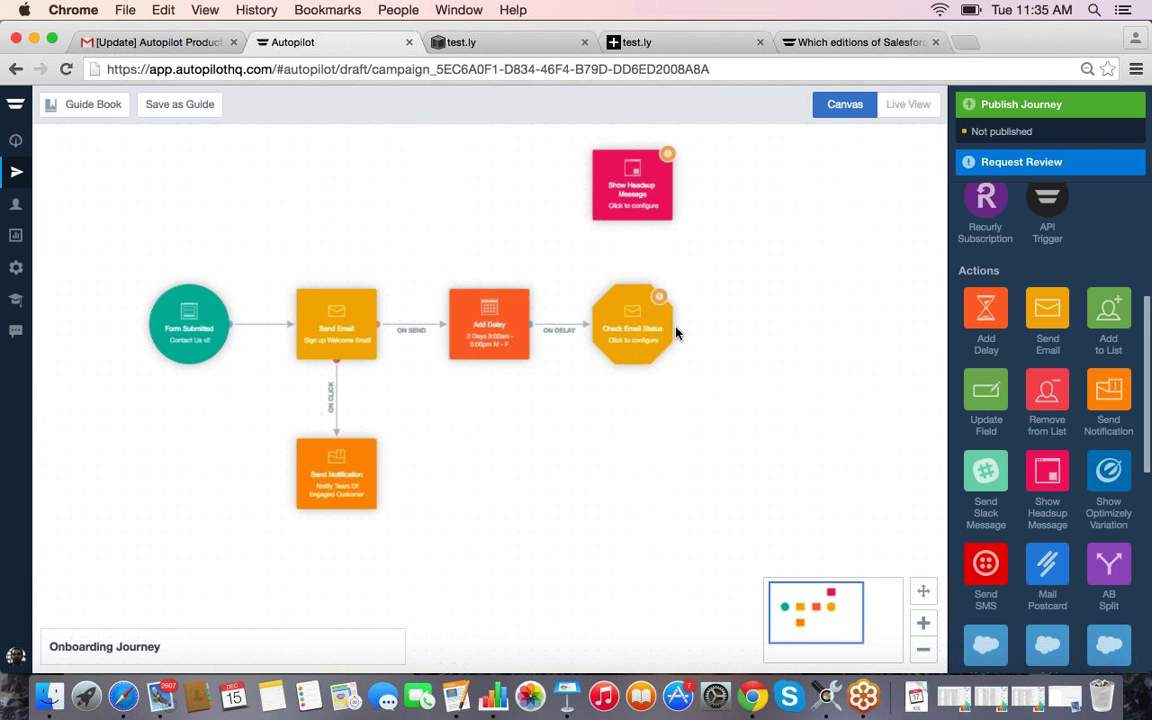
mouse_move(675, 330)
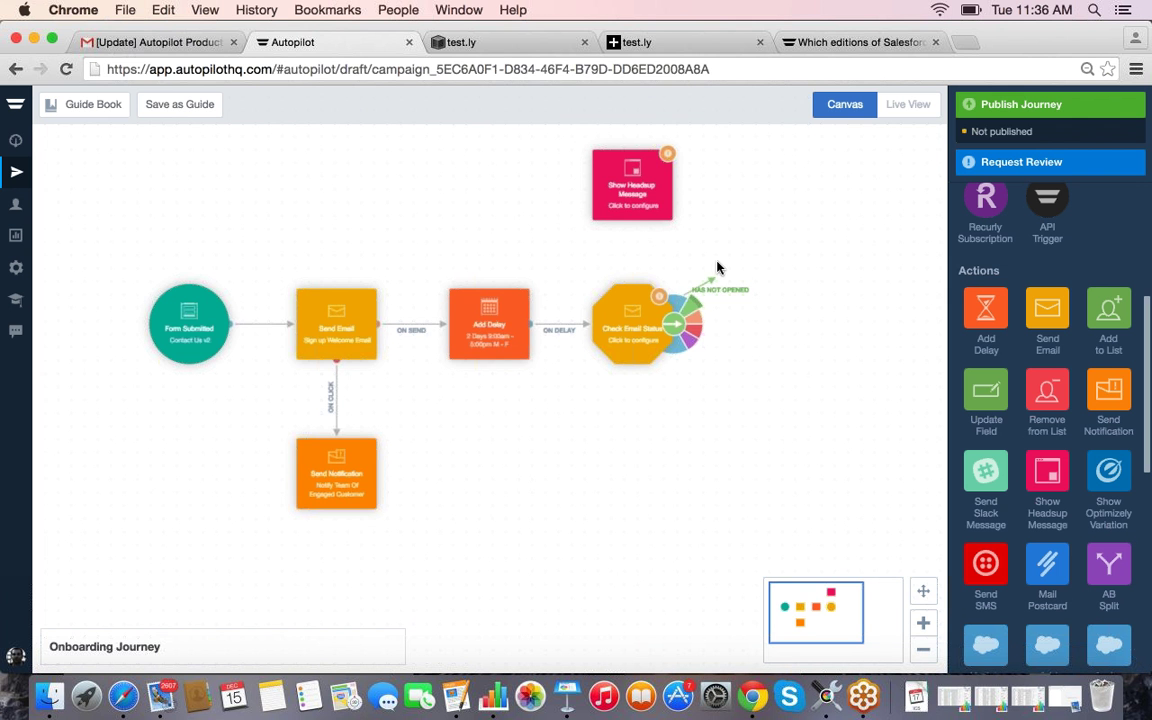
Step: Connect HAS NOT OPENED to Show Headsup Message and open its settings
left_click(641, 211)
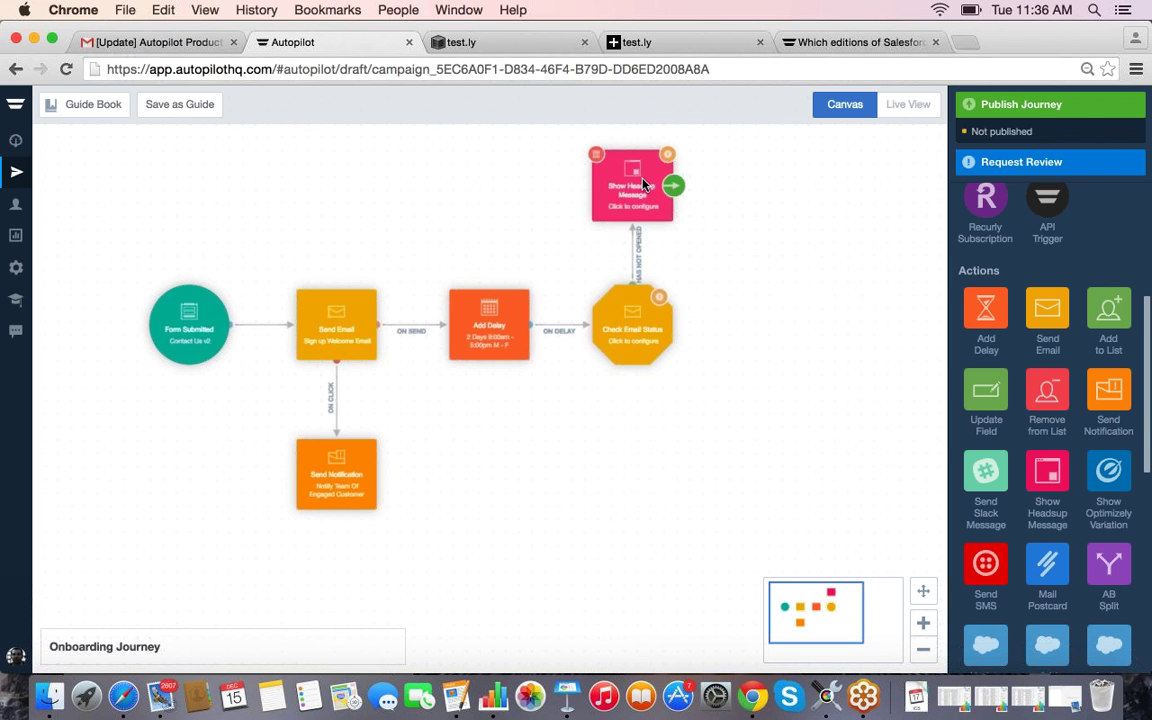
left_click(641, 186)
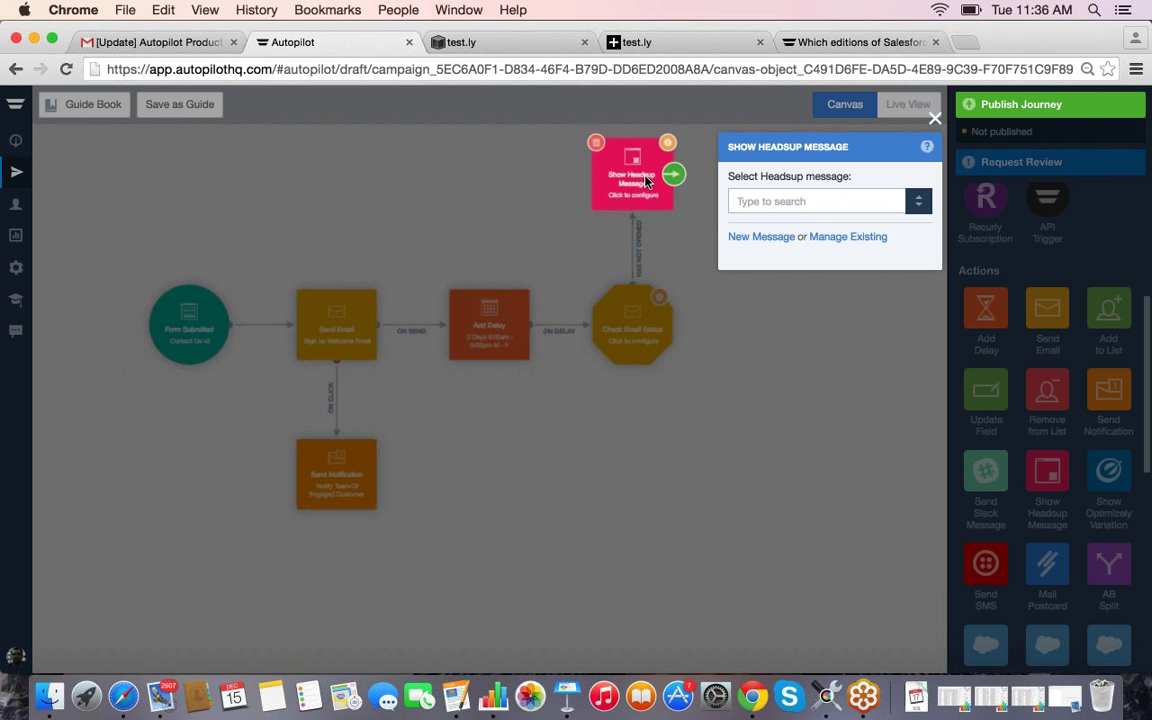
Step: Create a new Call to Action headsup message named 'Sign up for a demo'
left_click(748, 240)
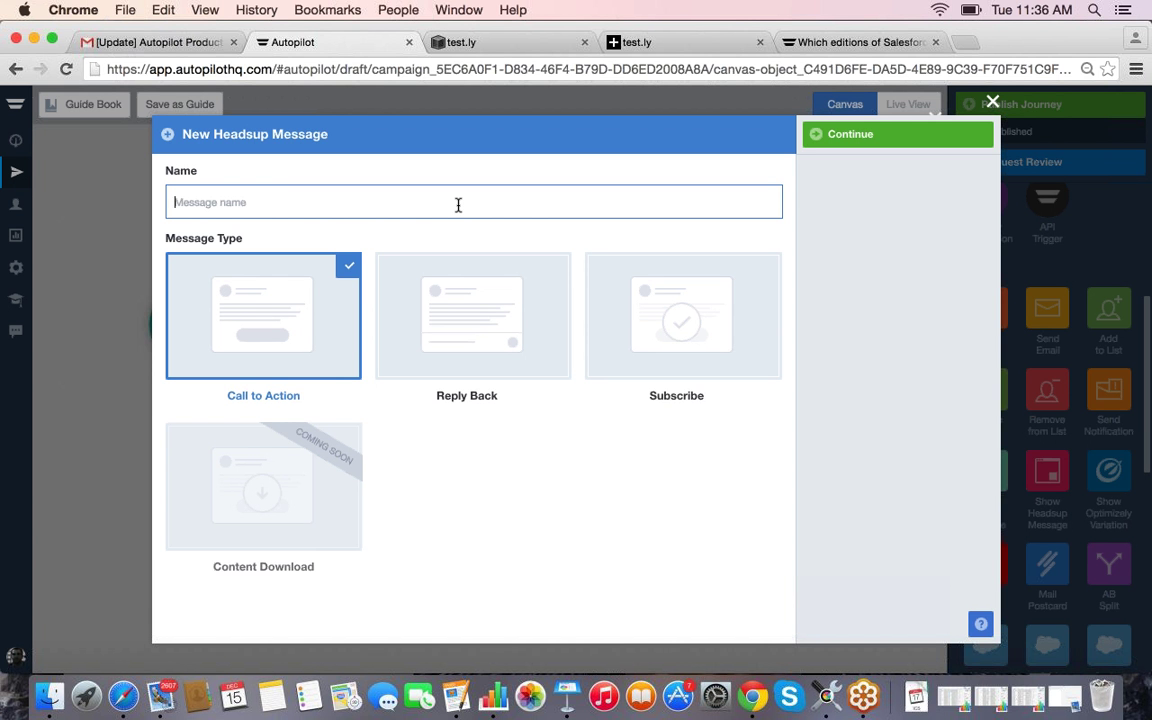
type("Sign up for a demo")
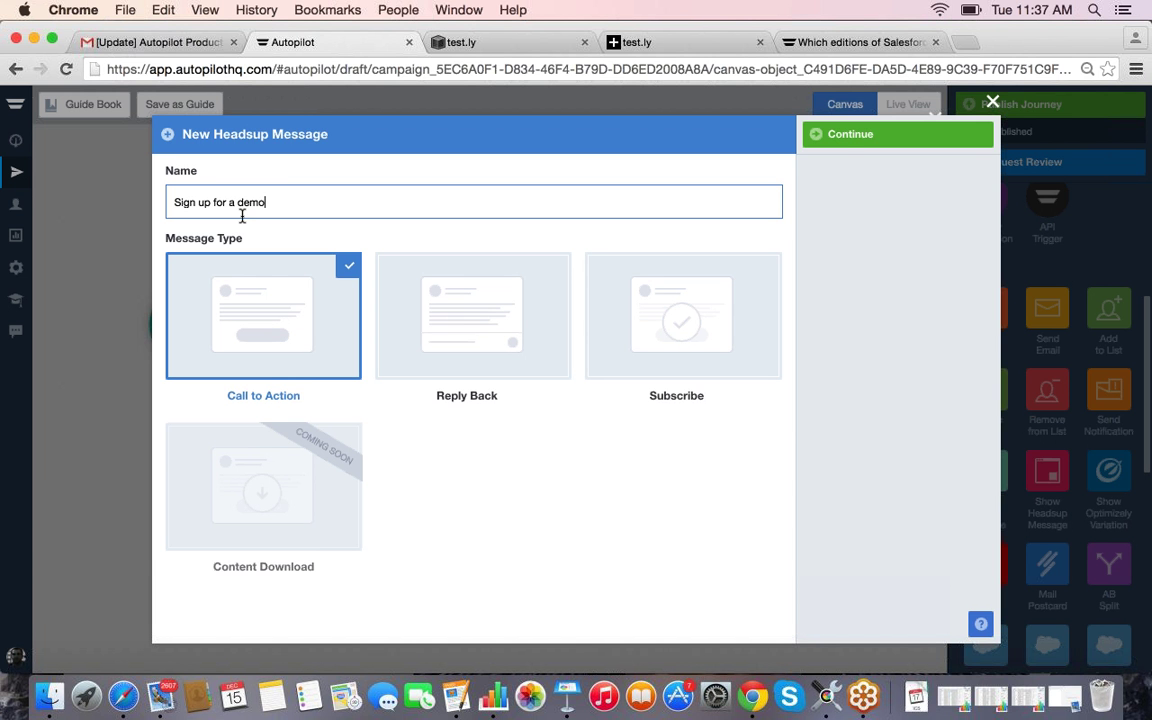
left_click(848, 136)
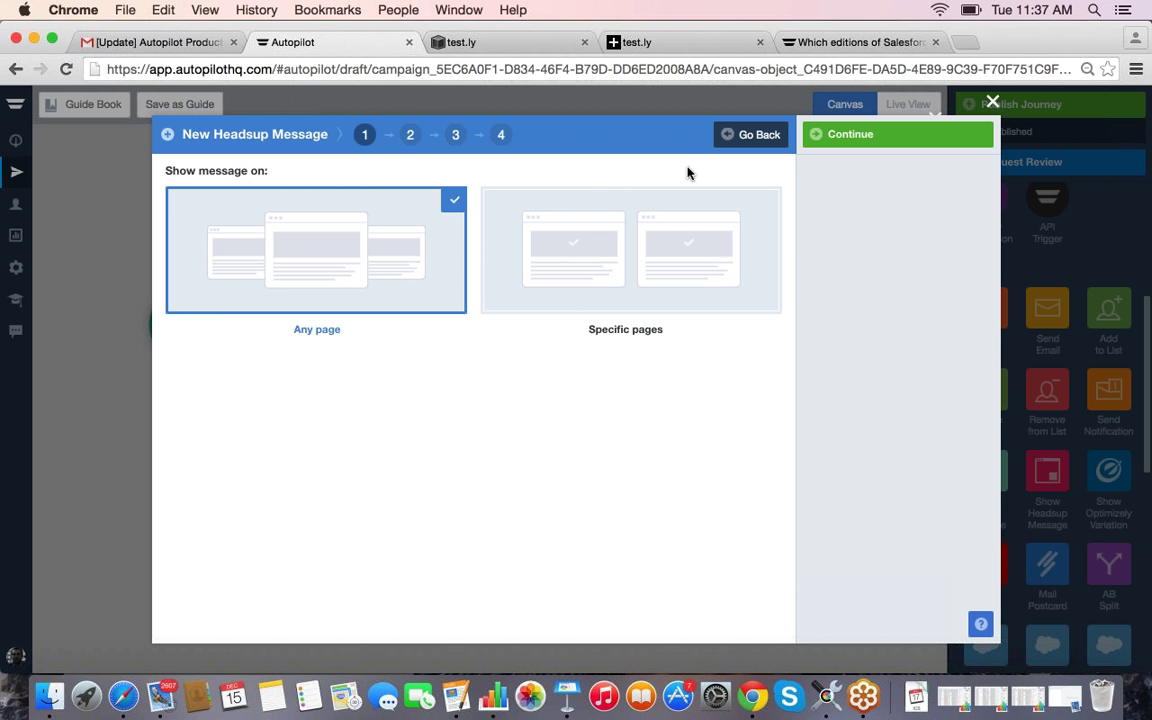
Step: Keep Any page and choose a team member as the message sender
left_click(872, 142)
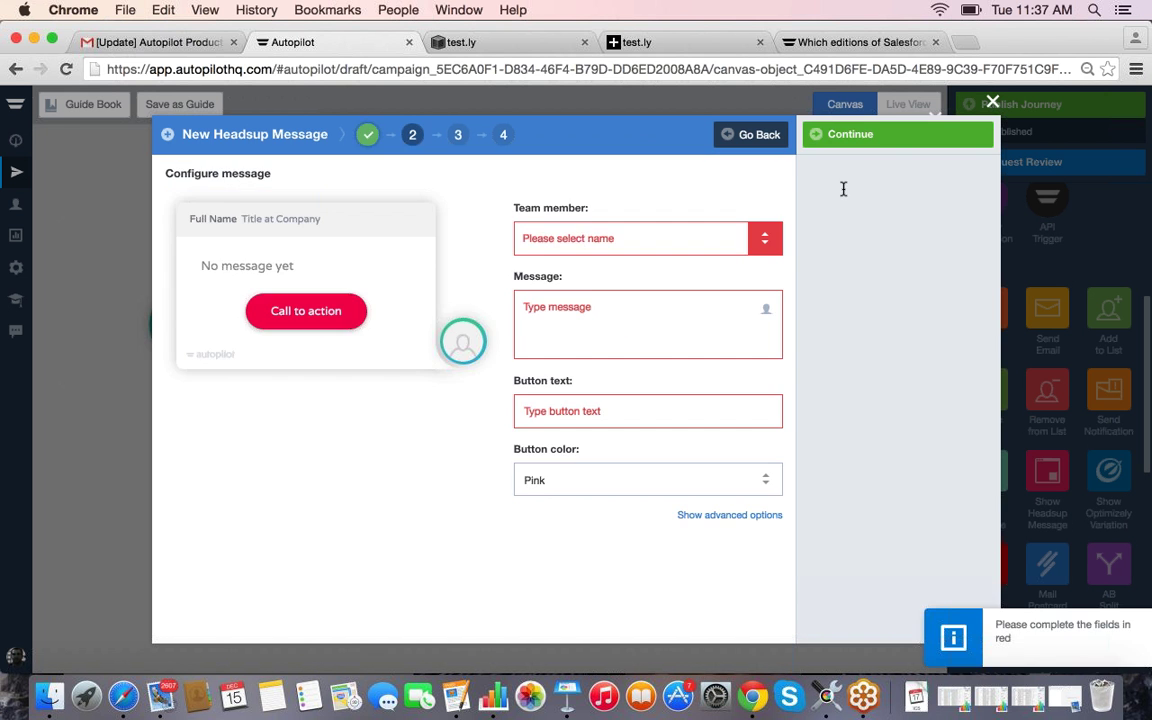
left_click(579, 238)
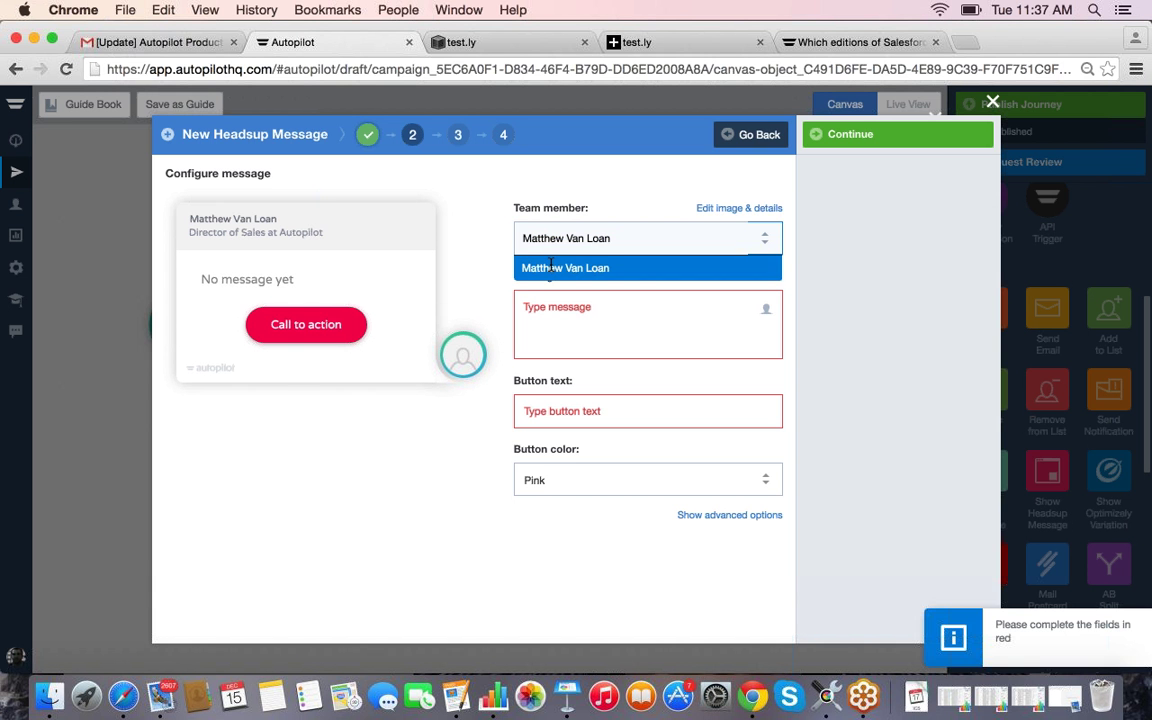
left_click(555, 268)
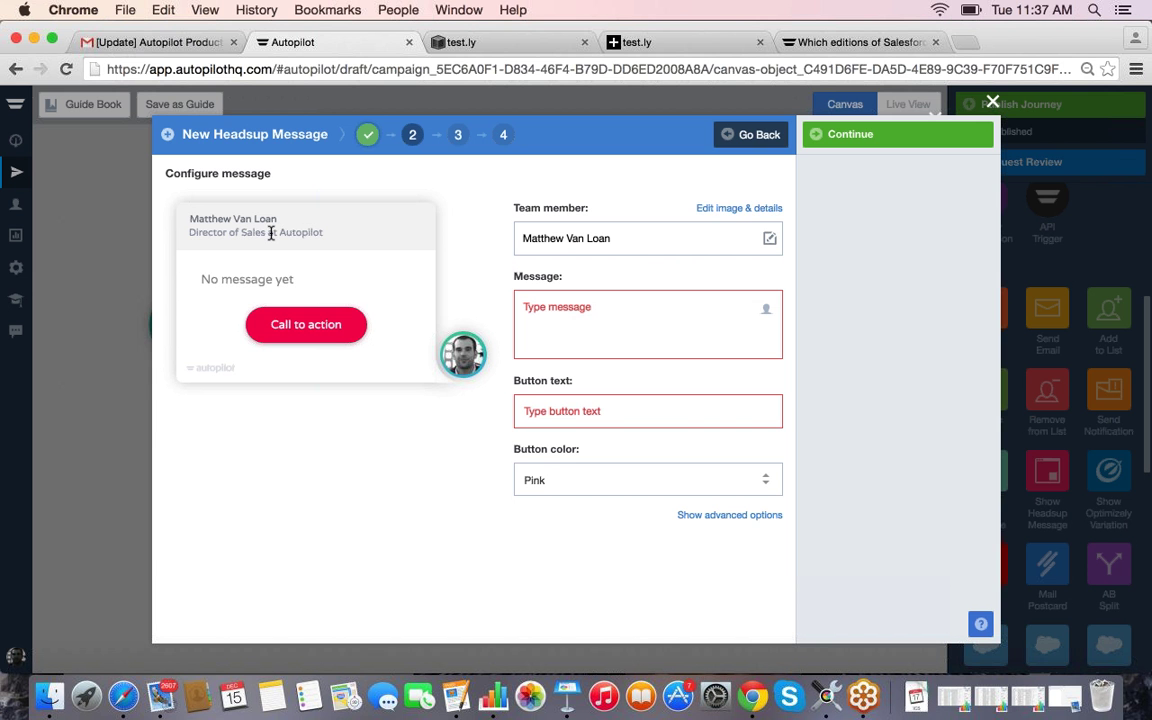
Step: Write 'Hey [First Name], thanks for signing up…' offering a product demo, sign up here
left_click(608, 322)
left_click(766, 313)
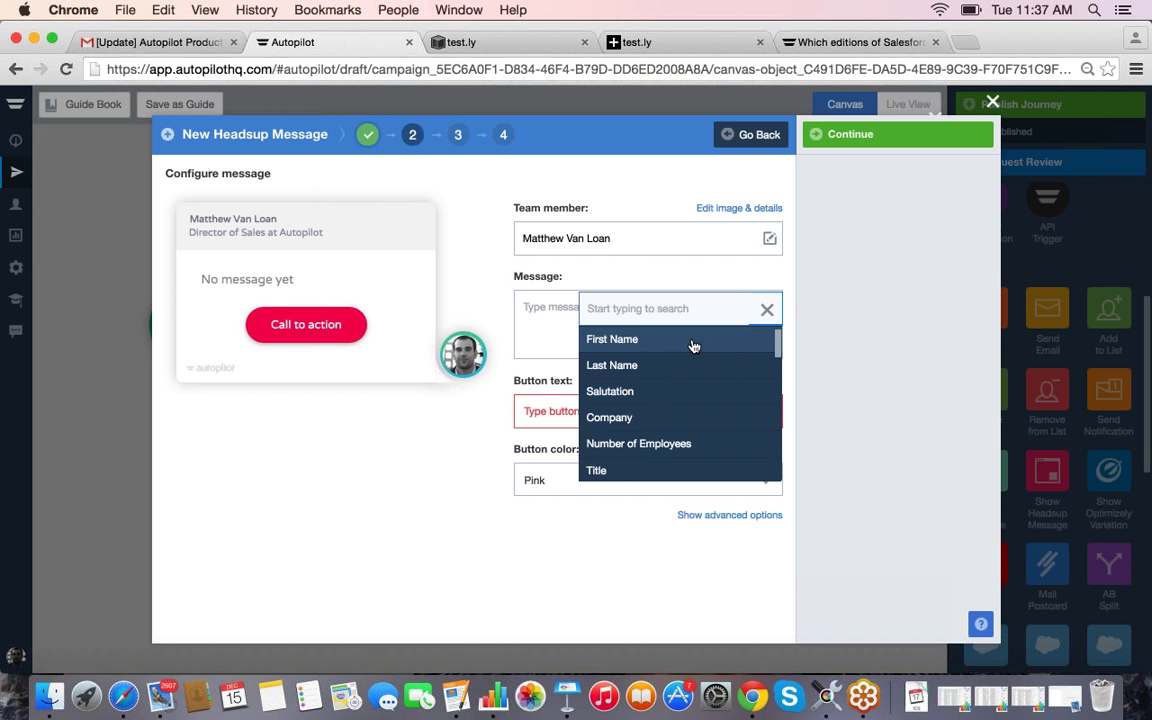
scroll(684, 365, "down", 3)
scroll(684, 370, "down", 6)
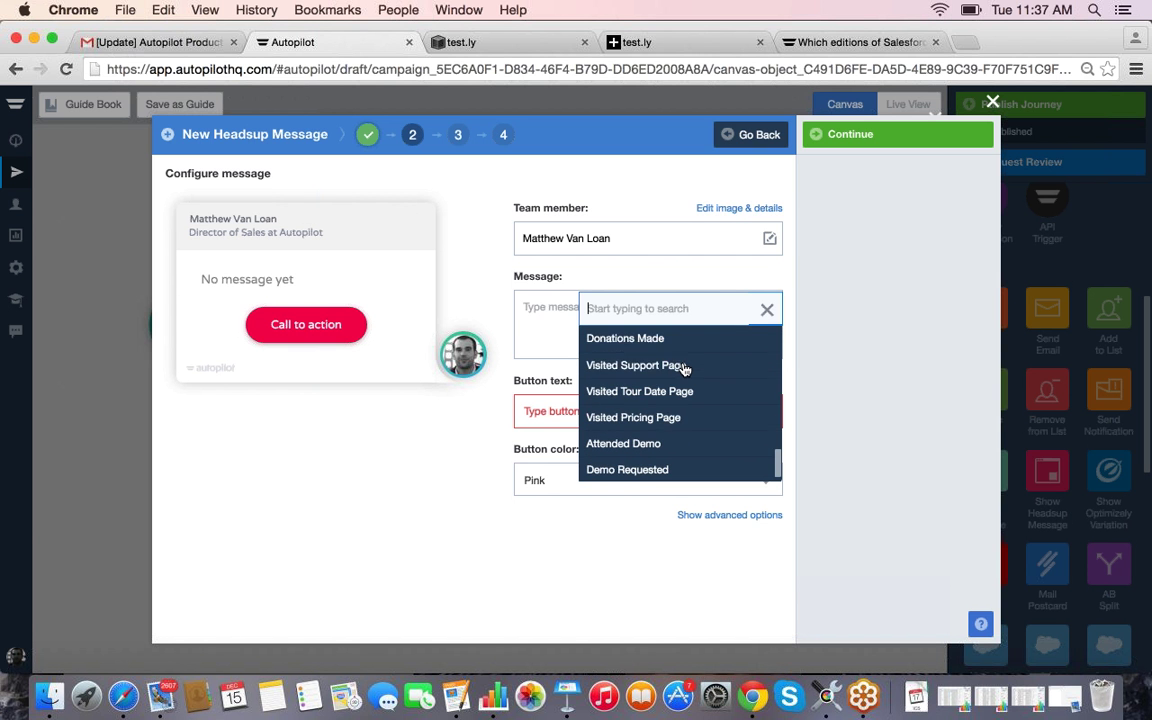
scroll(689, 375, "up", 8)
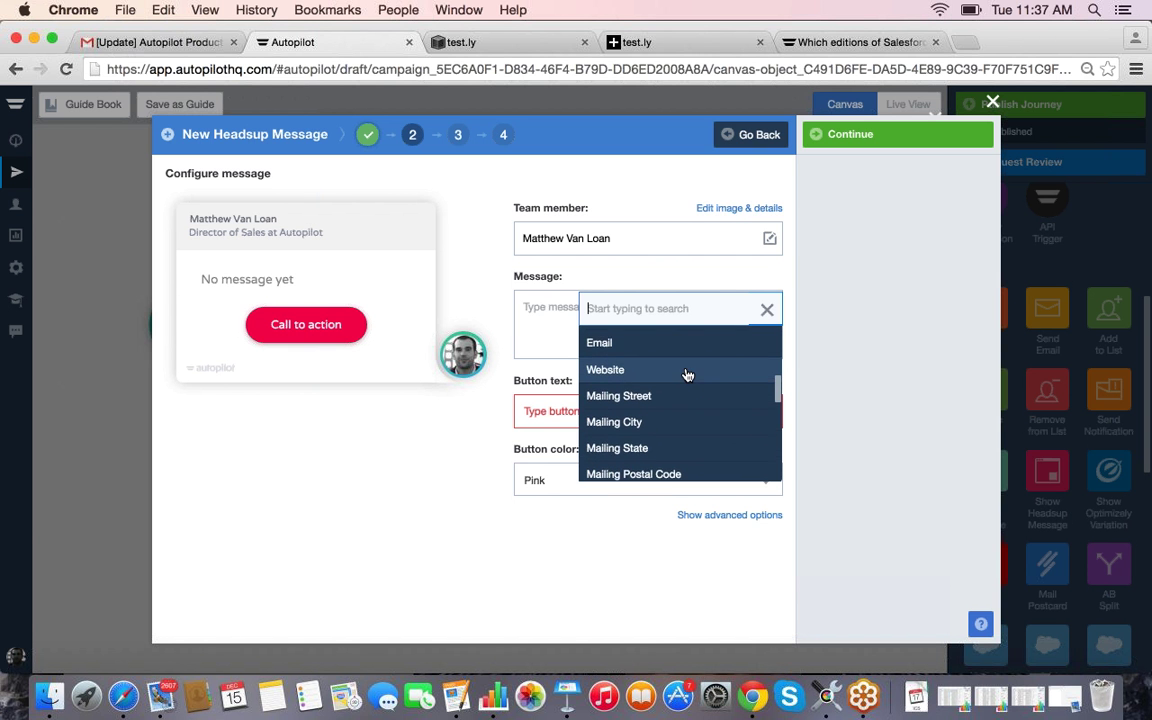
scroll(686, 373, "up", 4)
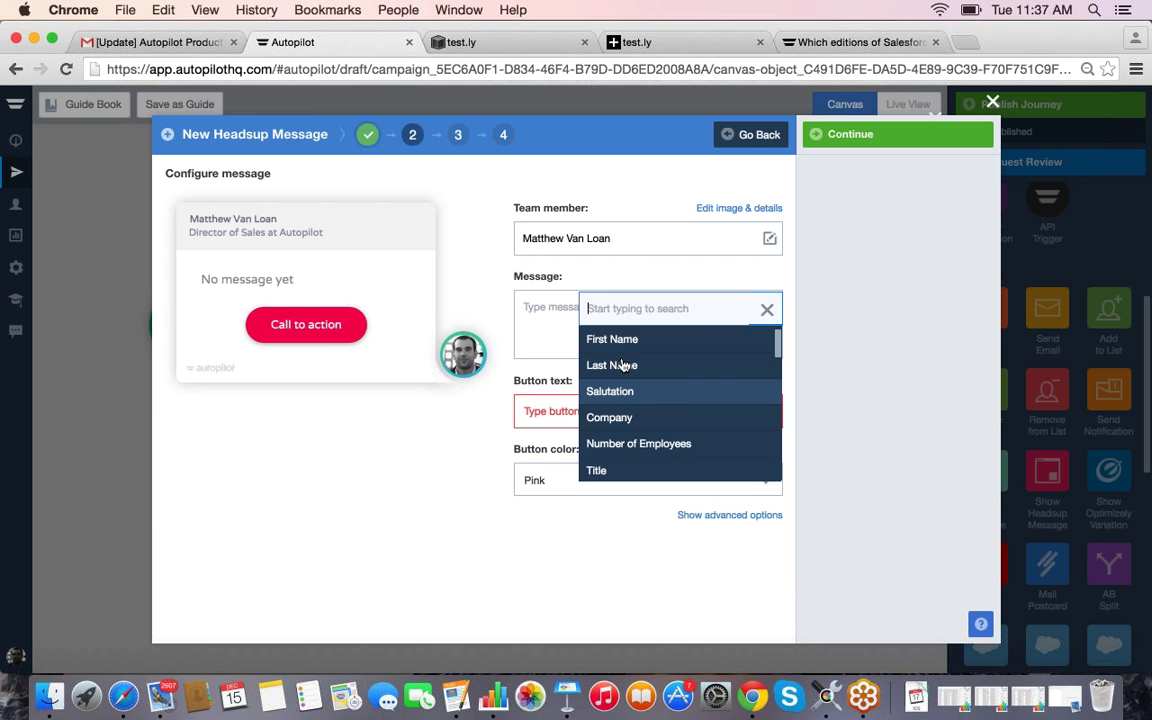
left_click(554, 322)
type("H")
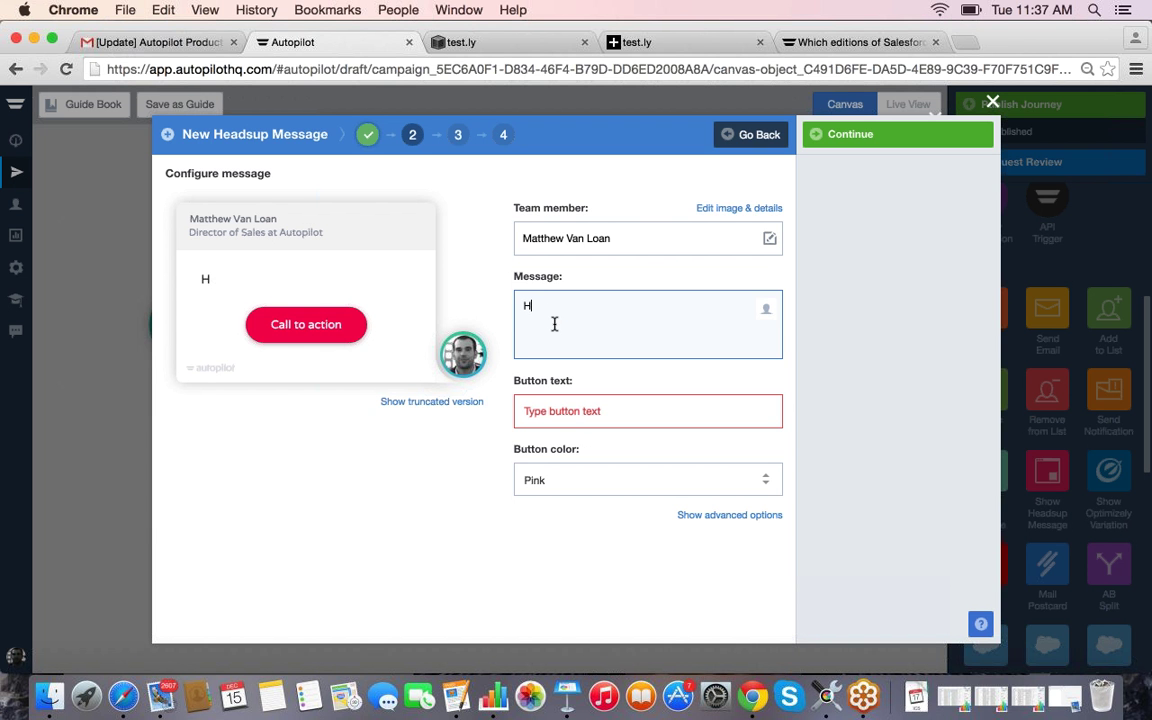
type("ey")
left_click(765, 311)
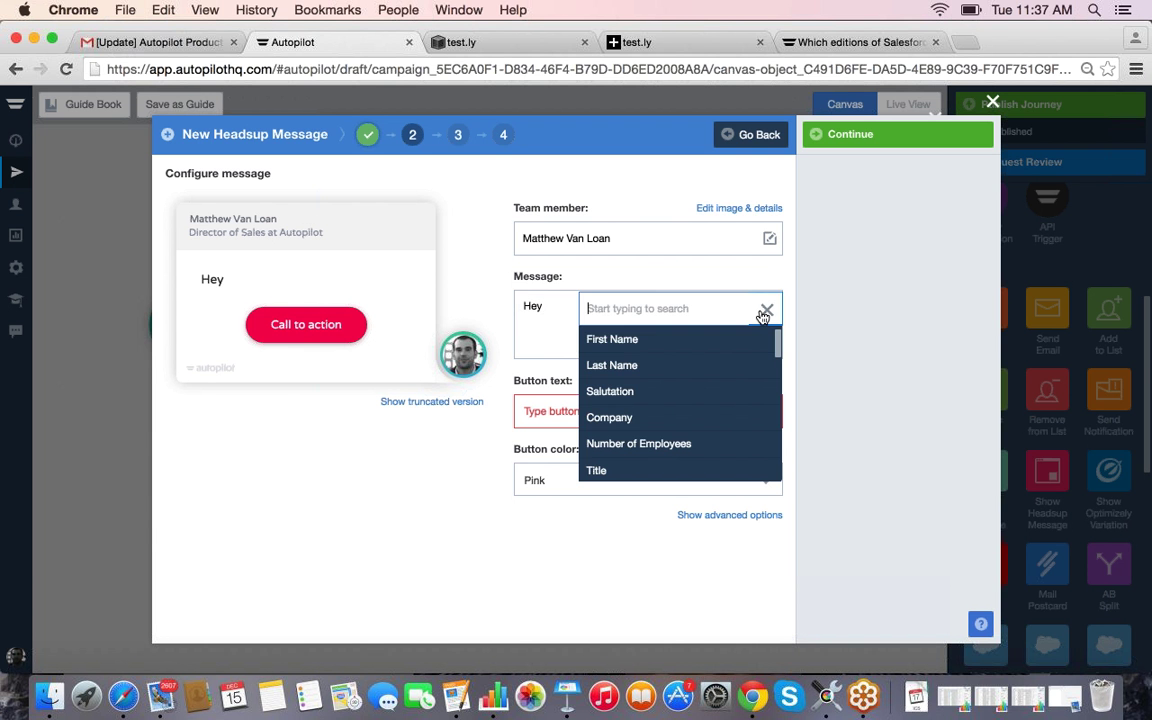
left_click(640, 340)
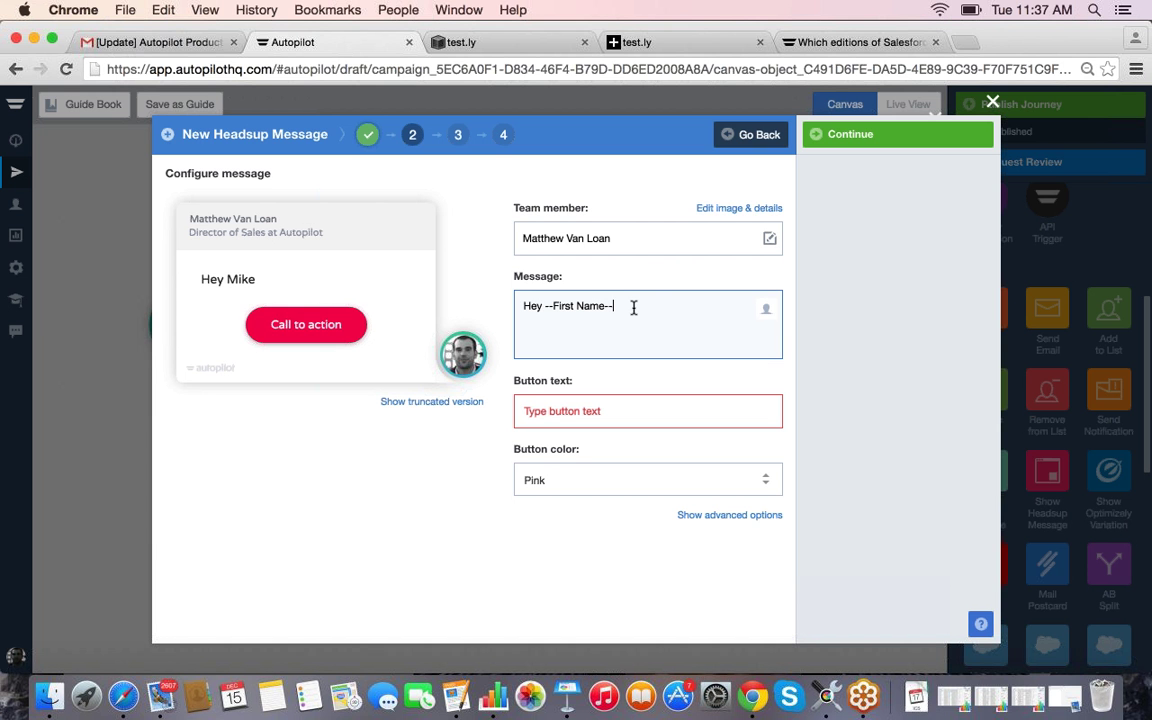
type(", thanks for signin")
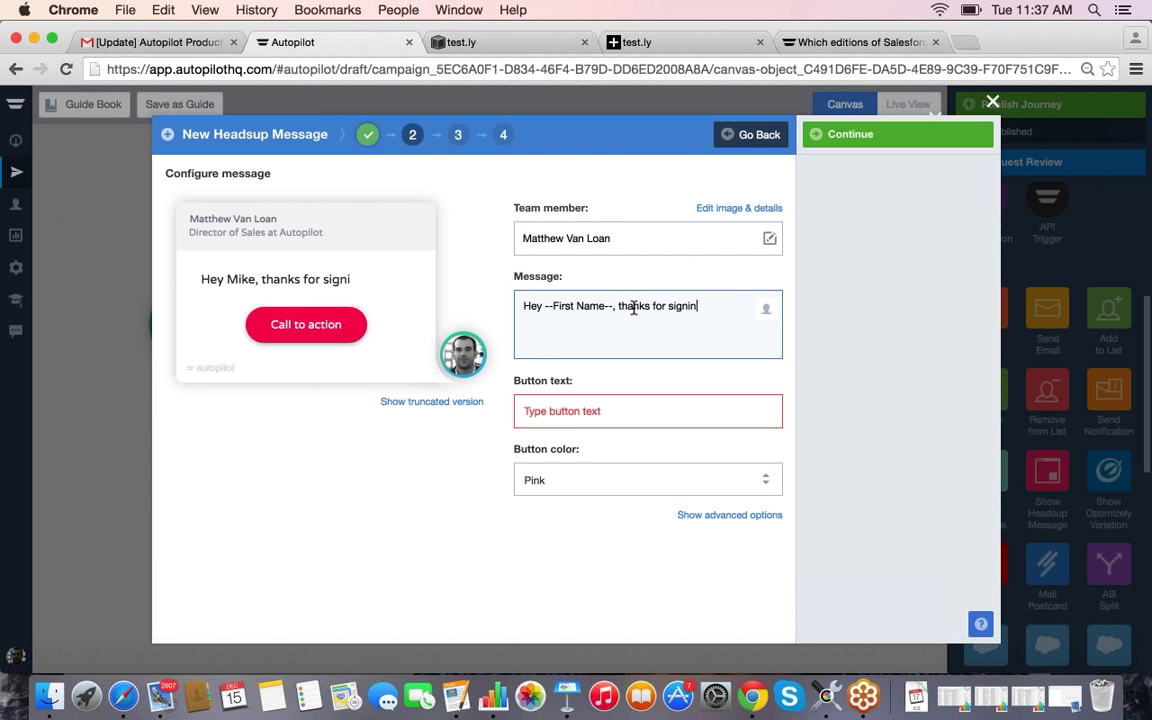
type("g up for ou")
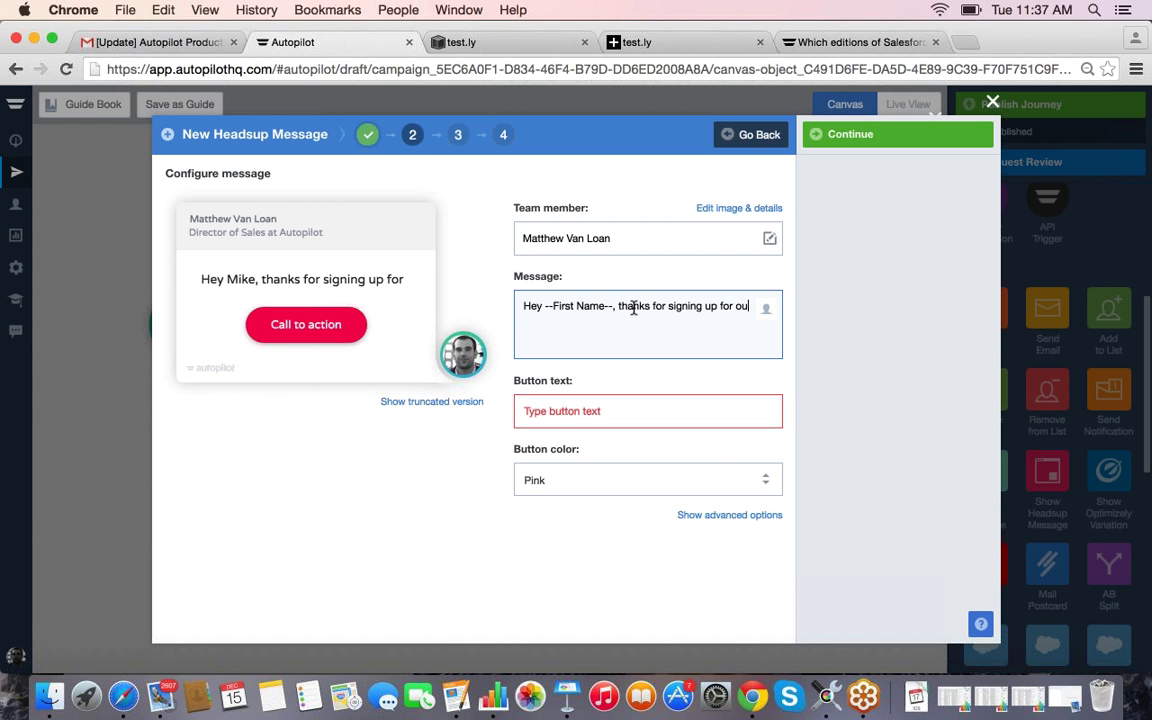
type("r product. Let me kn")
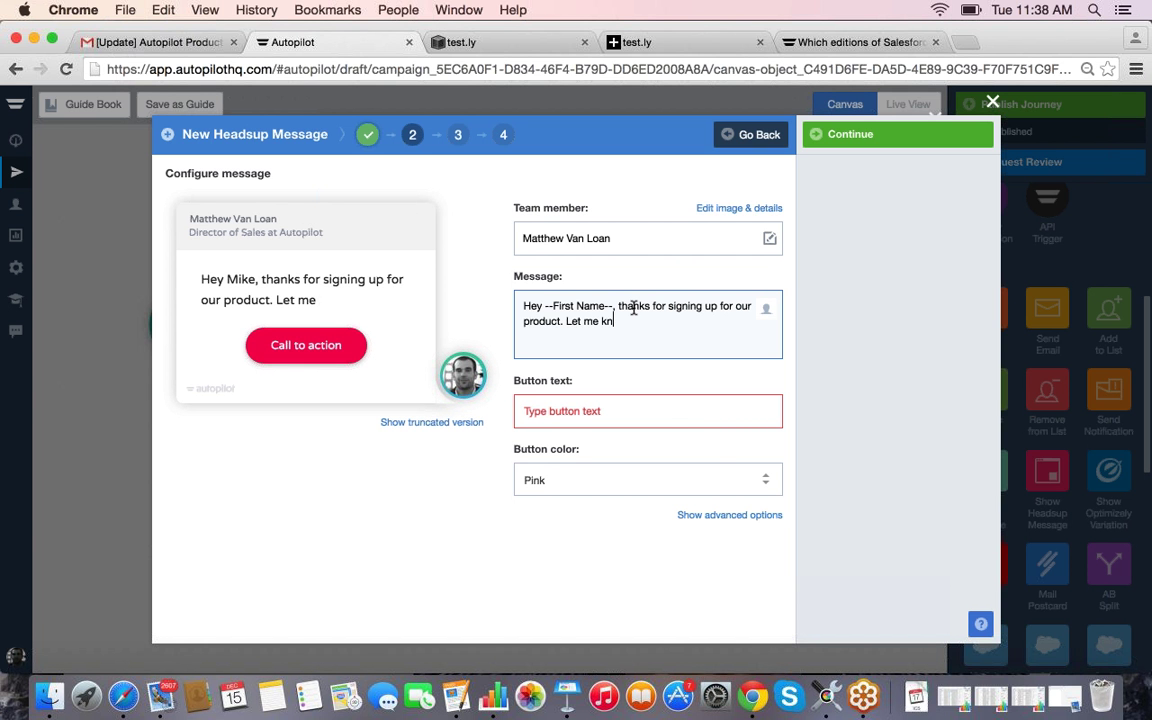
type("ow for y")
key("BackSpace")
key("BackSpace")
key("BackSpace")
key("BackSpace")
key("BackSpace")
key("BackSpace")
key("BackSpace")
key("BackSpace")
key("BackSpace")
key("BackSpace")
key("BackSpace")
key("BackSpace")
key("BackSpace")
key("BackSpace")
key("BackSpace")
key("BackSpace")
key("BackSpace")
type("If you would like ")
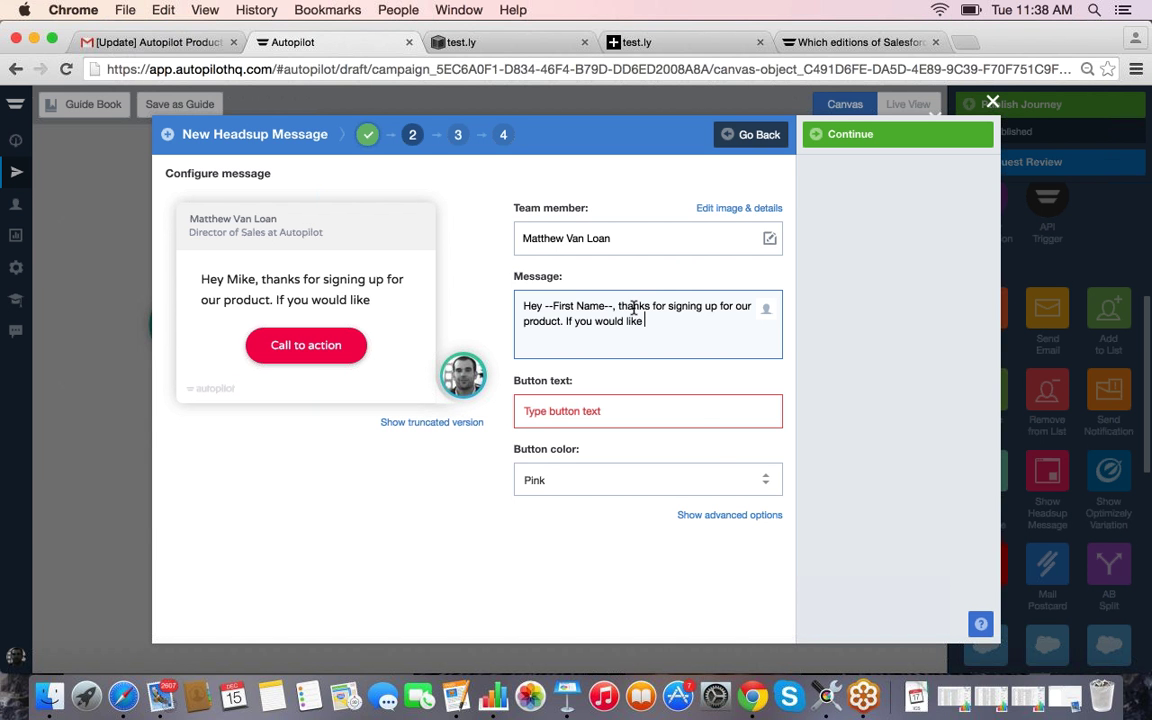
type("a demo of")
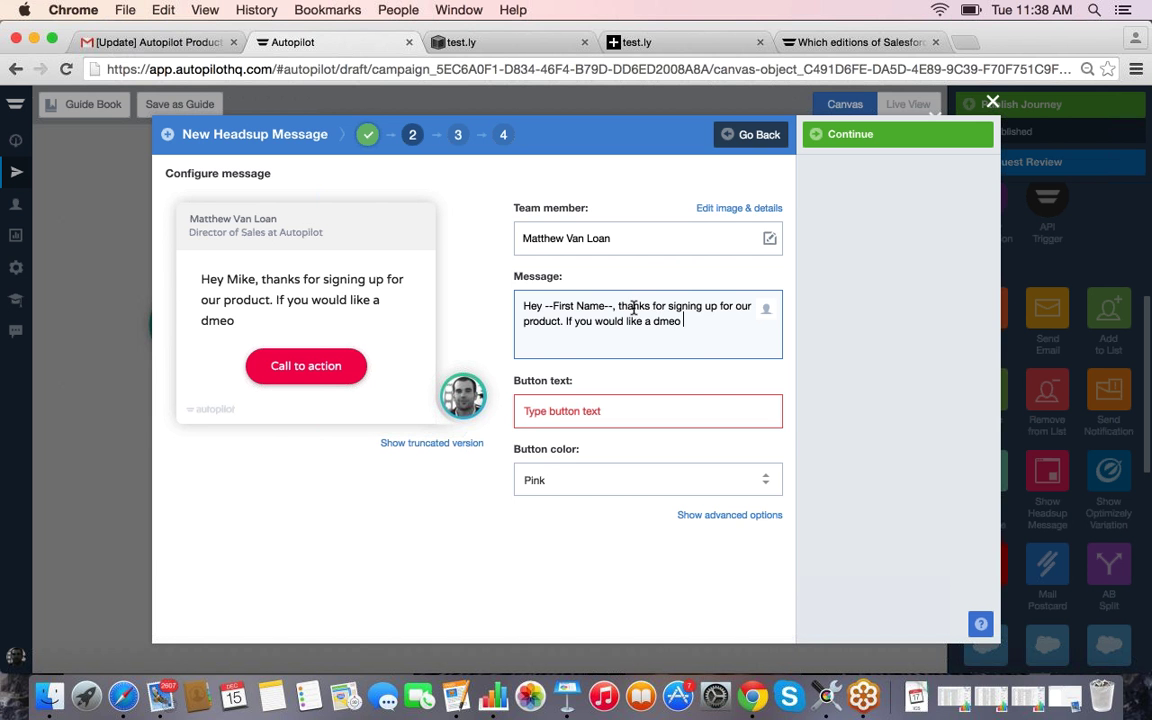
type(" our p")
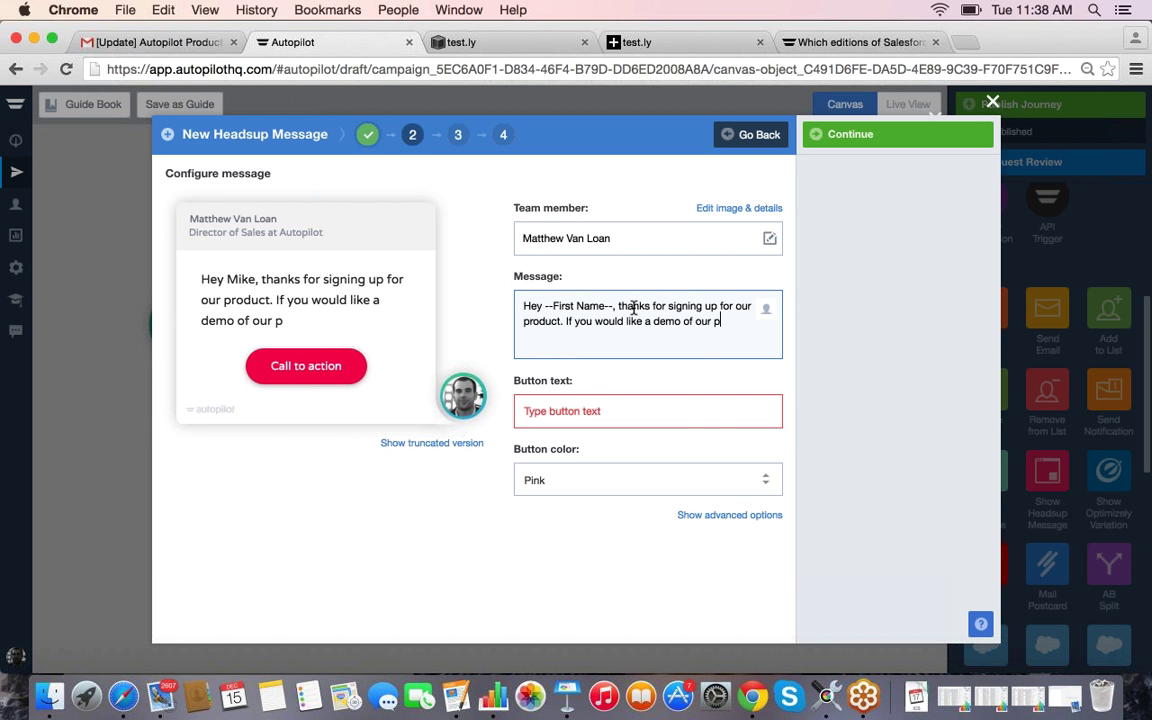
type("roduct, sign up here")
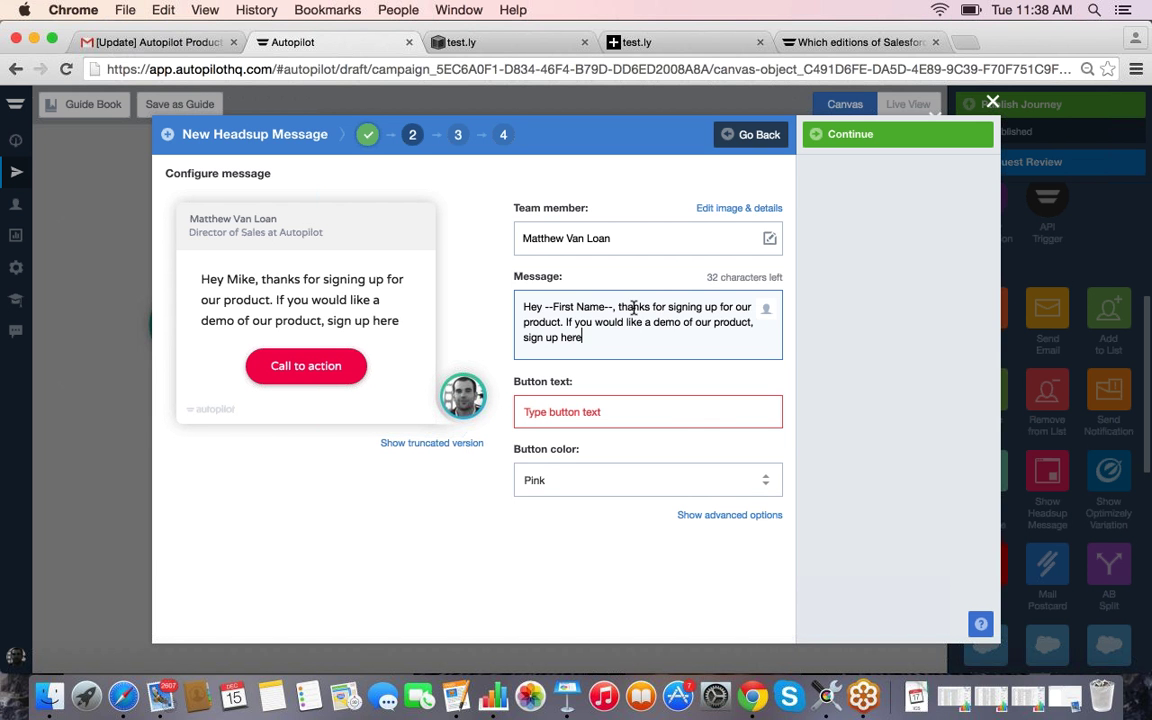
type(".")
Step: Label the button 'Sign up for demo' and view the test.ly homepage
key("Tab")
type("Sign u")
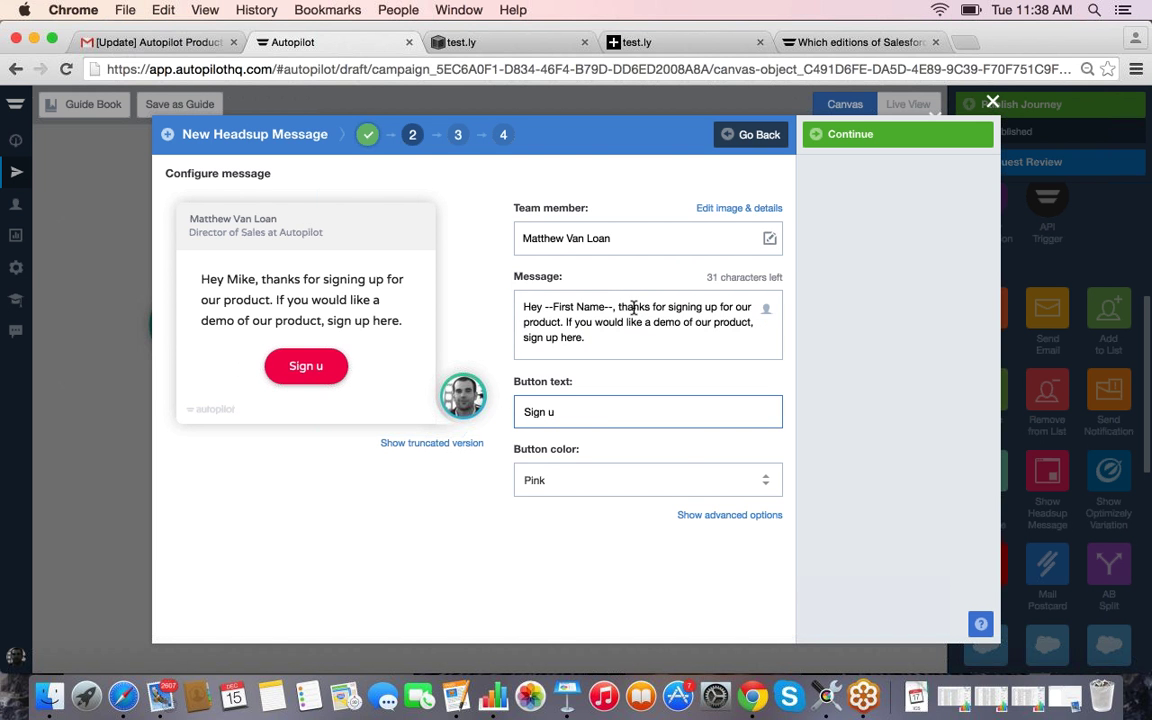
type("p for demo")
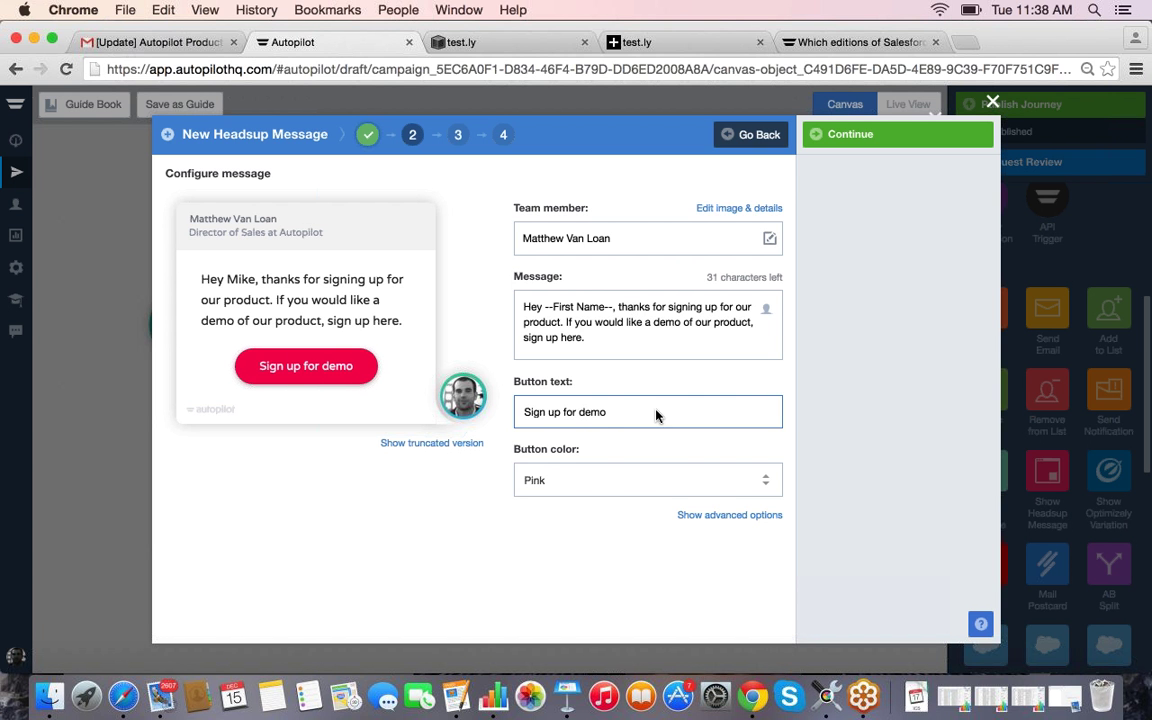
left_click(492, 46)
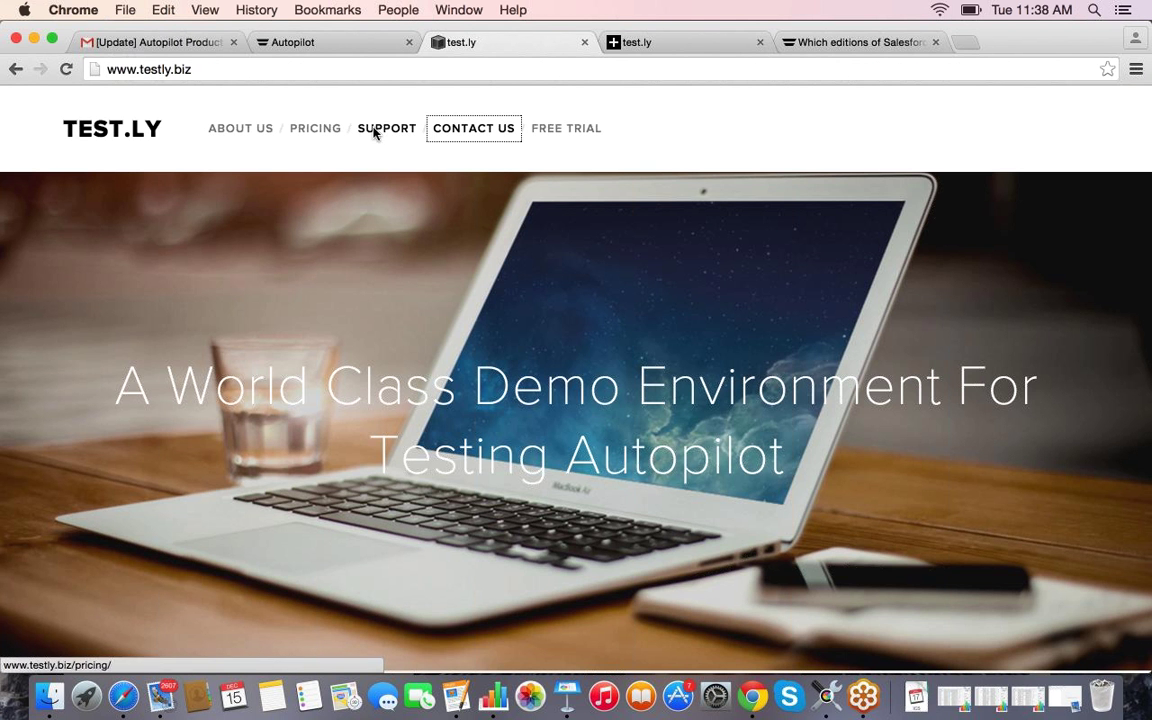
Step: Copy the test.ly site address and make the headsup button Blue
left_click(289, 76)
key("super+c")
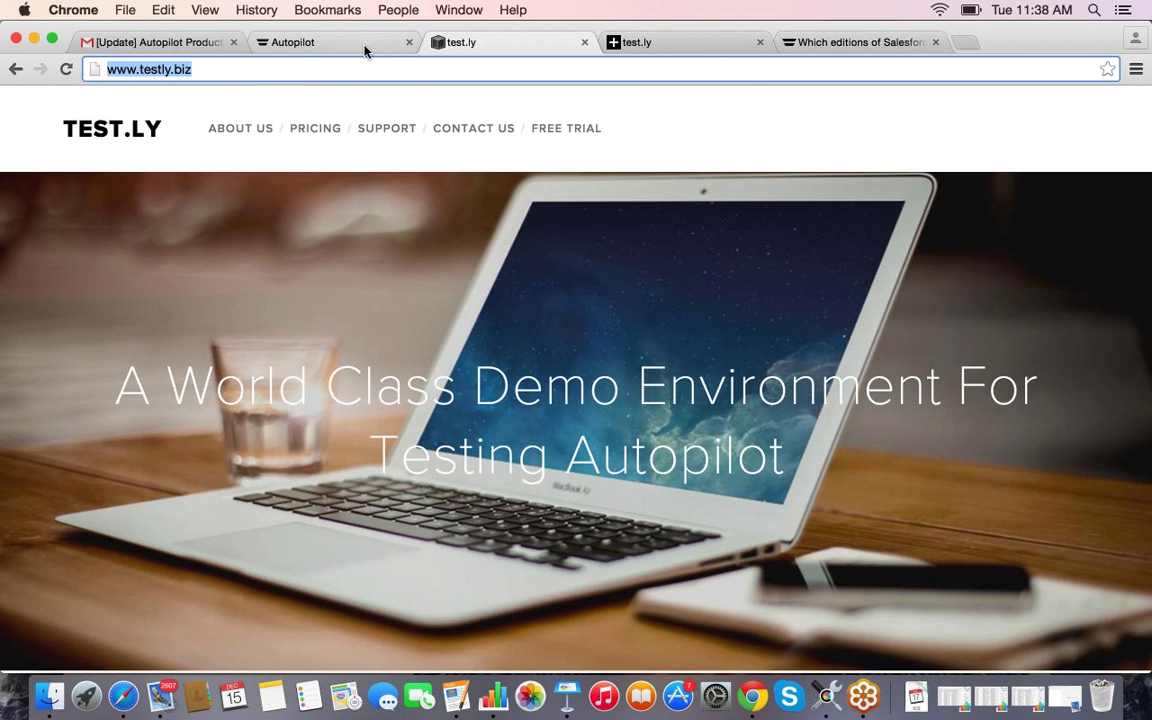
left_click(365, 51)
left_click(592, 486)
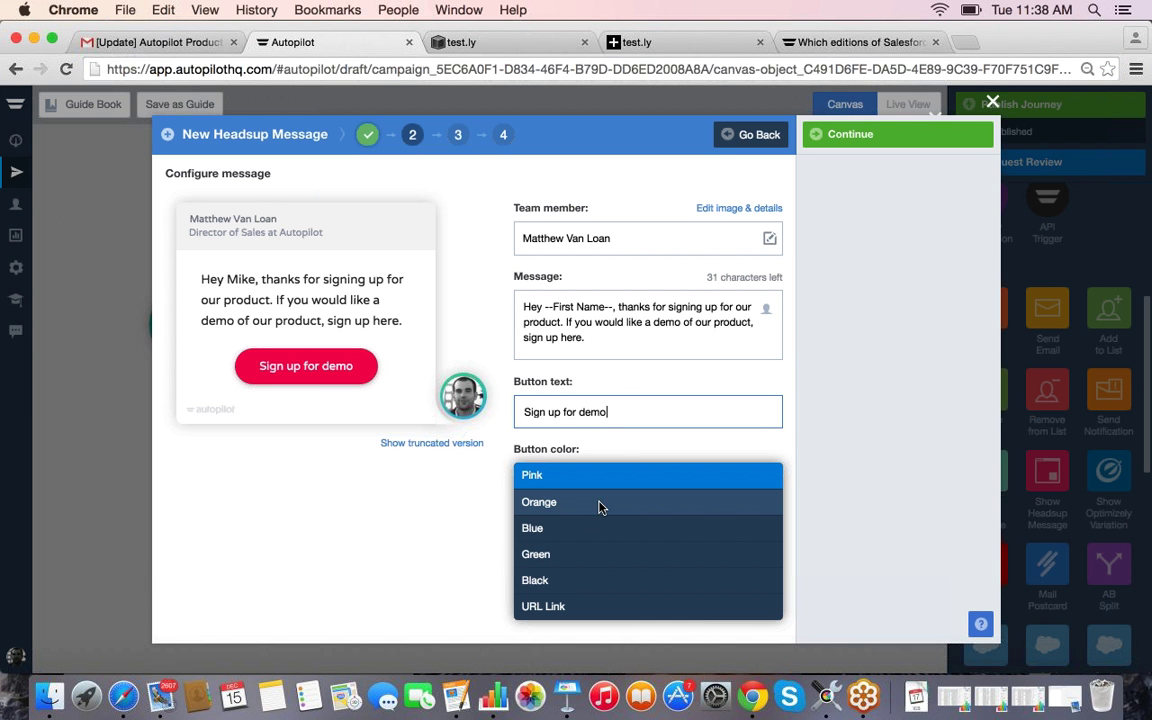
left_click(560, 527)
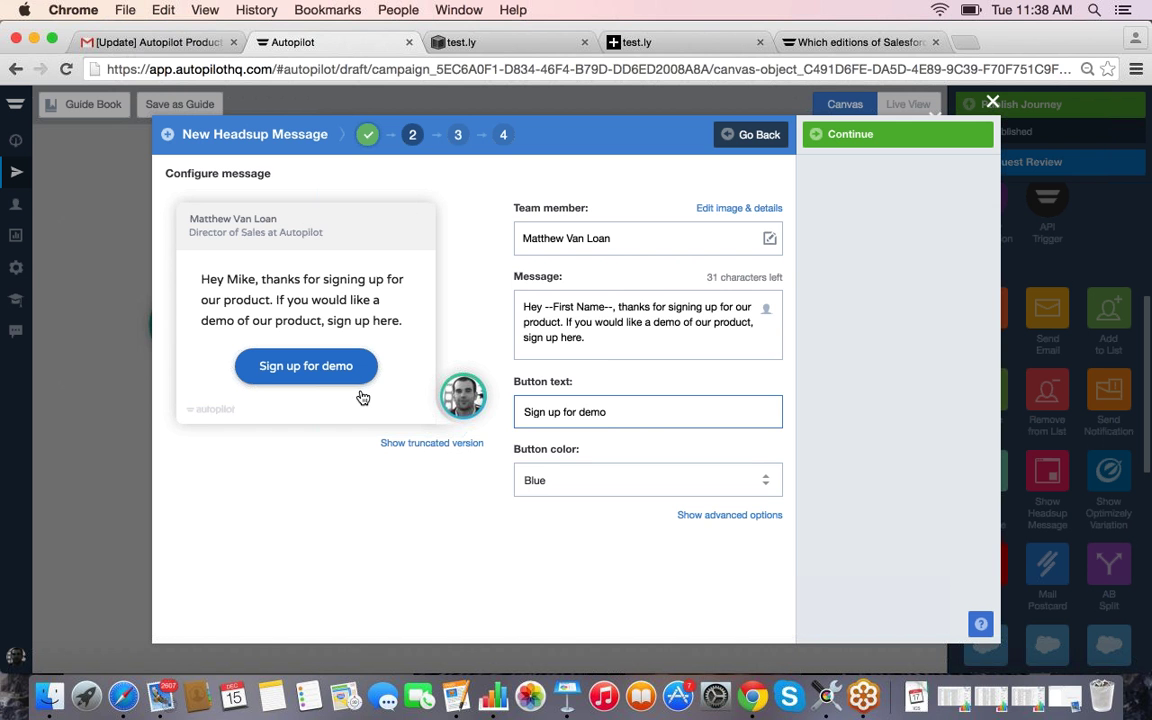
left_click(663, 480)
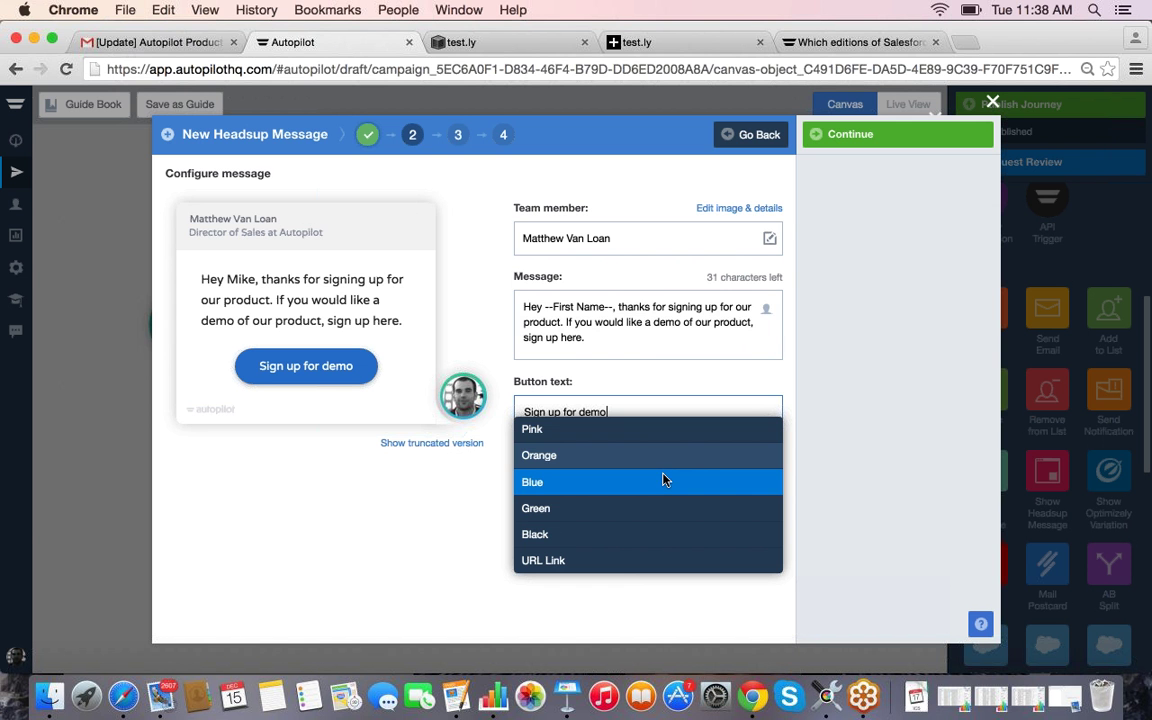
left_click(880, 134)
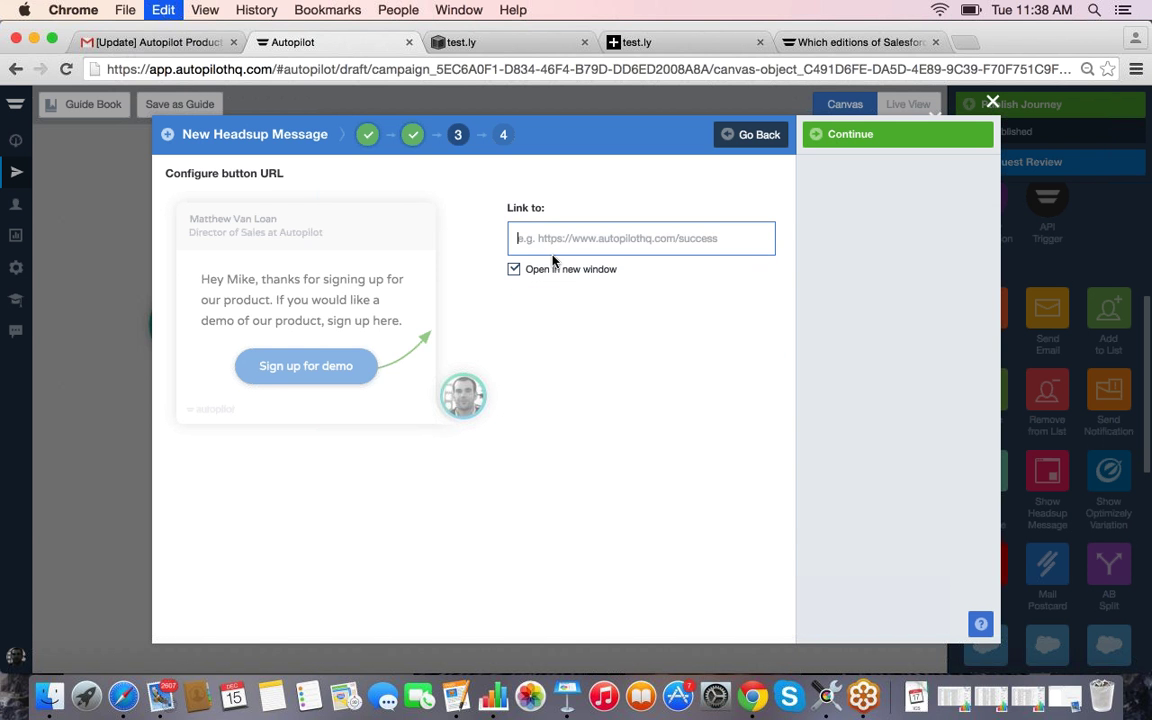
key("super+v")
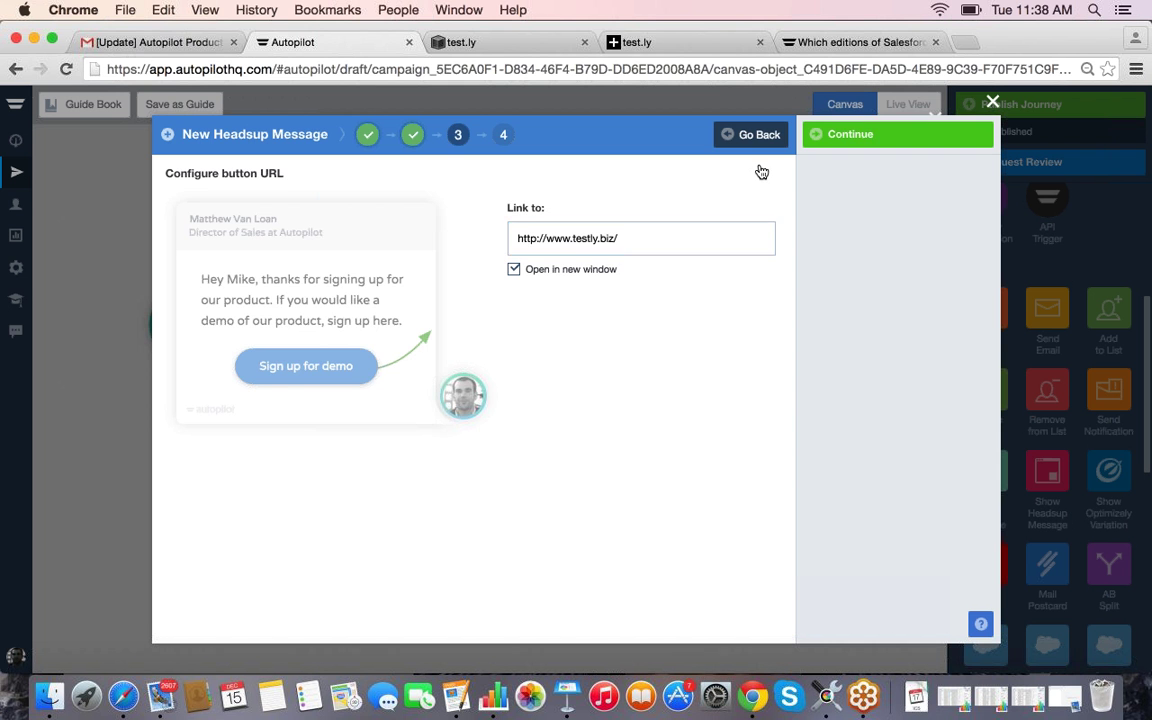
key("Return")
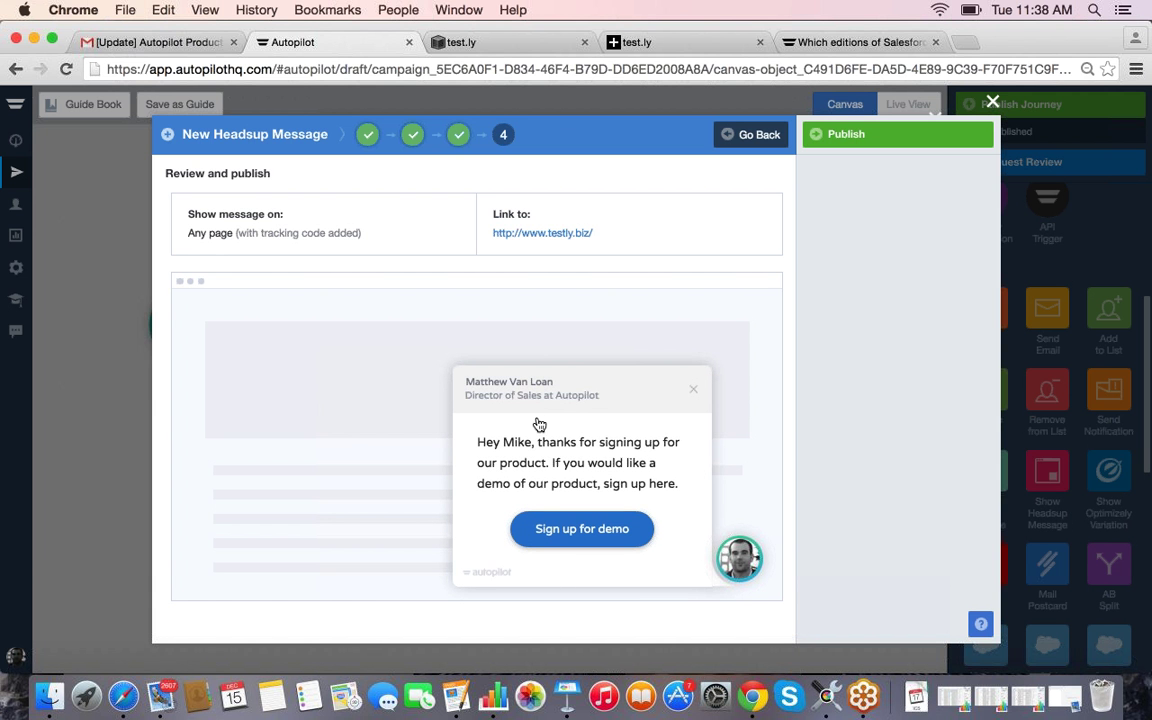
left_click(596, 535)
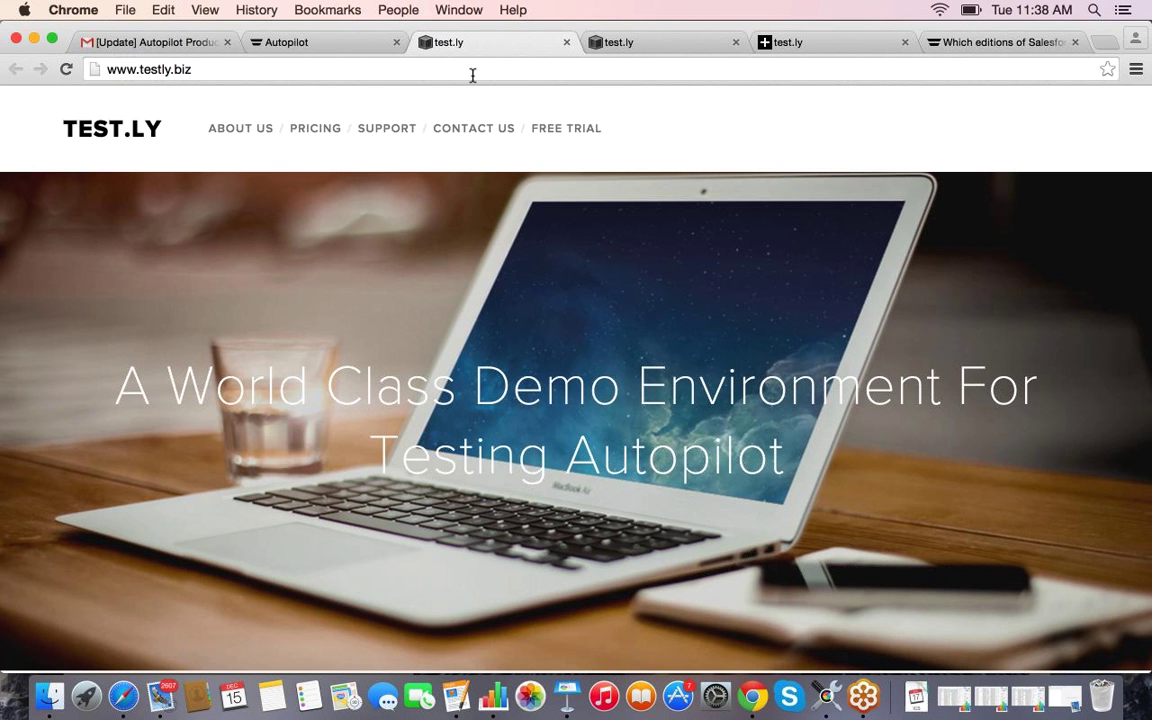
left_click(316, 43)
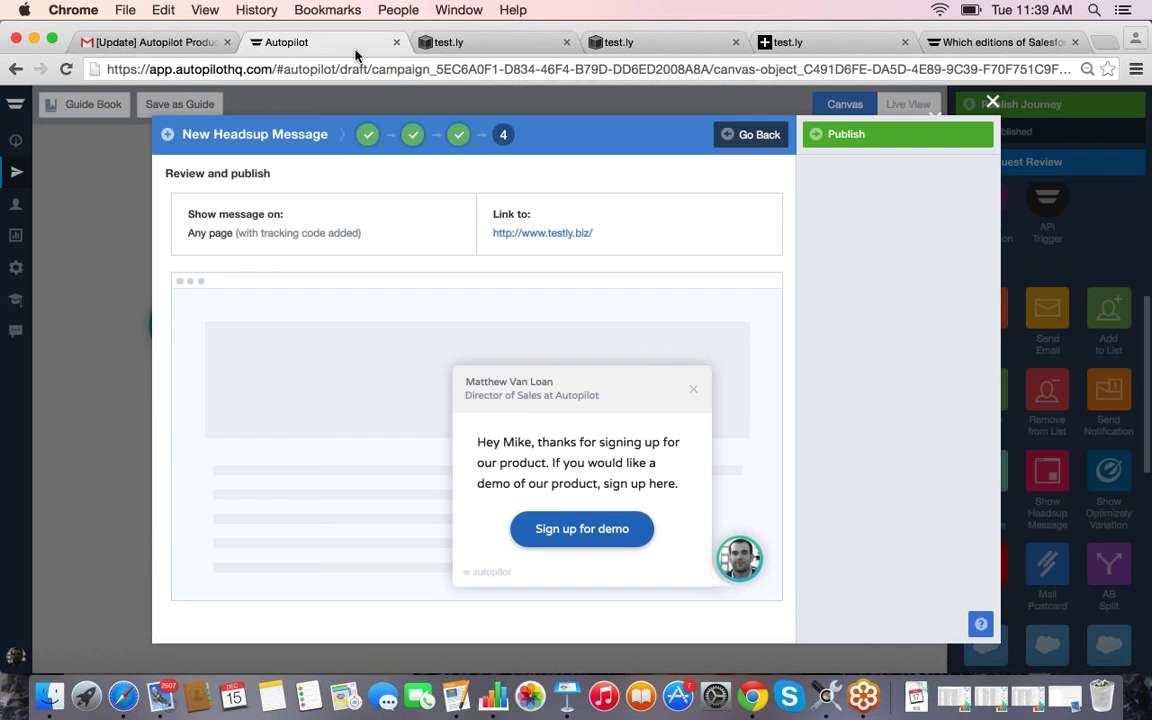
left_click(927, 141)
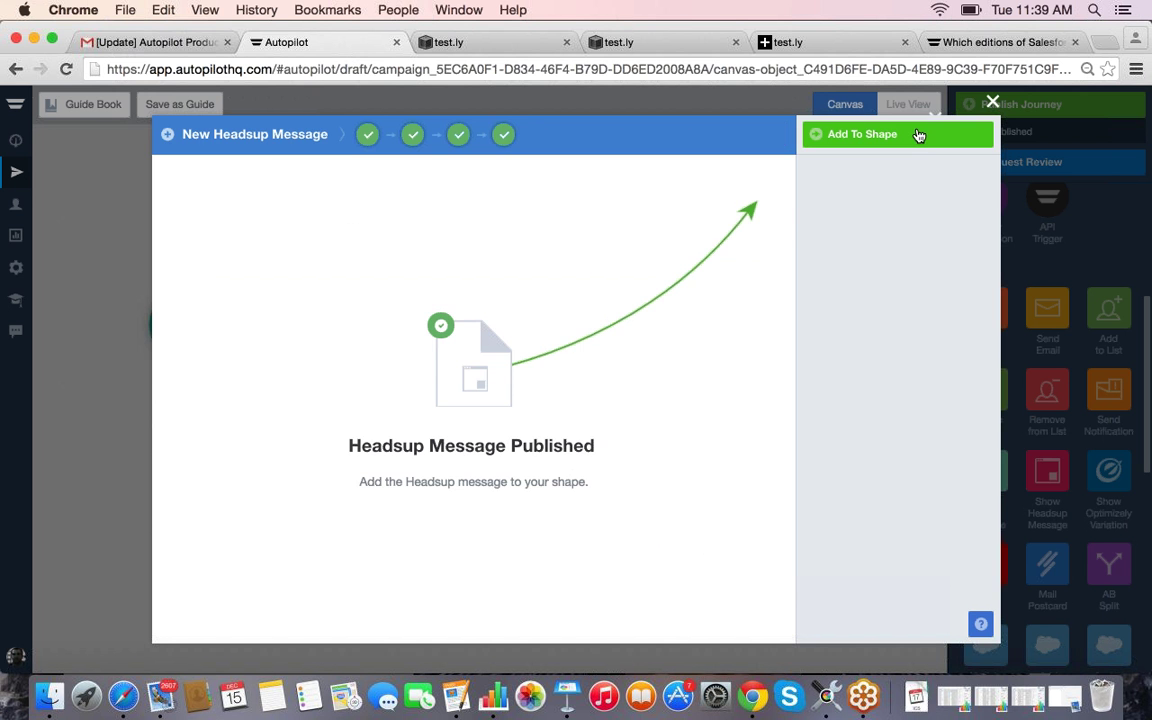
left_click(927, 141)
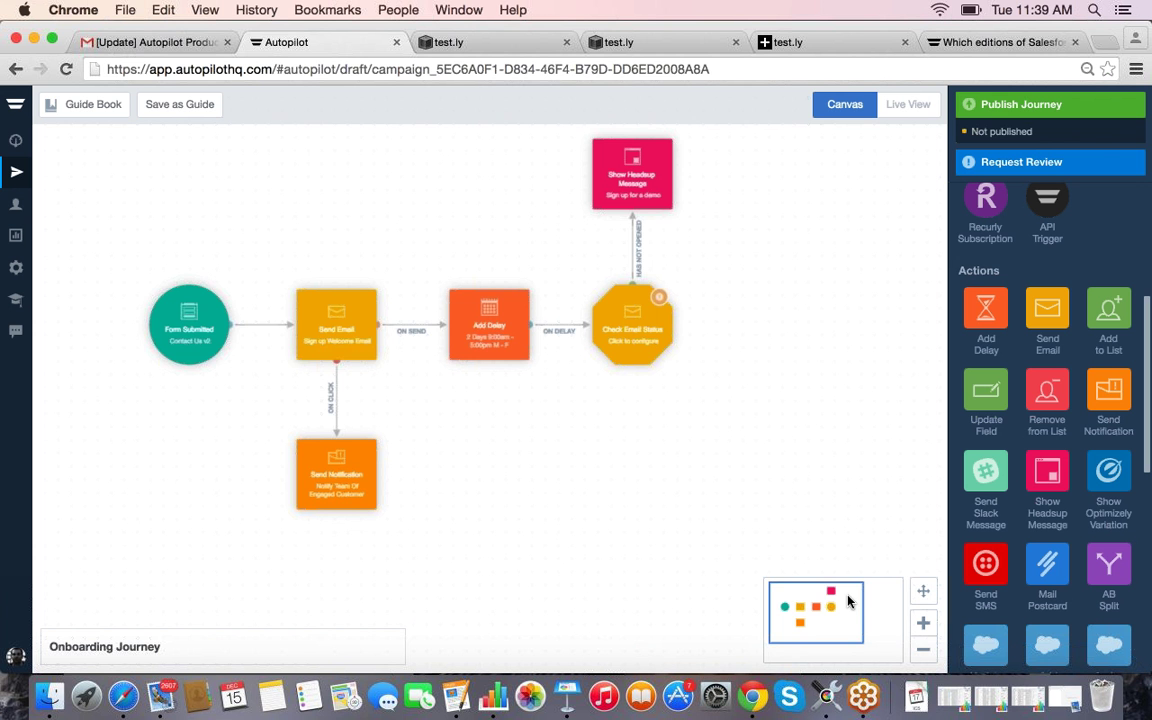
Step: Recentre the Onboarding Journey canvas on the Check Email Status to 'Sign up for a demo' headsup flow
left_click_drag(848, 601, 865, 608)
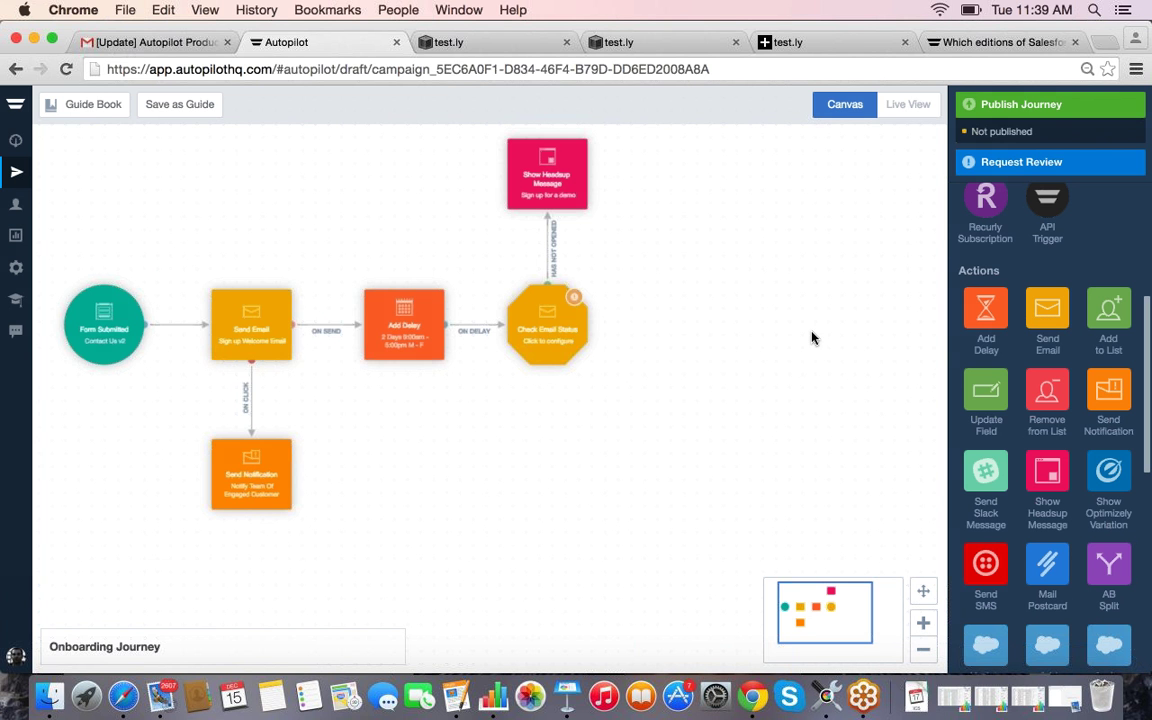
Step: Place two Send Email steps to the right of Check Email Status, one above the other
left_click_drag(1047, 315, 737, 261)
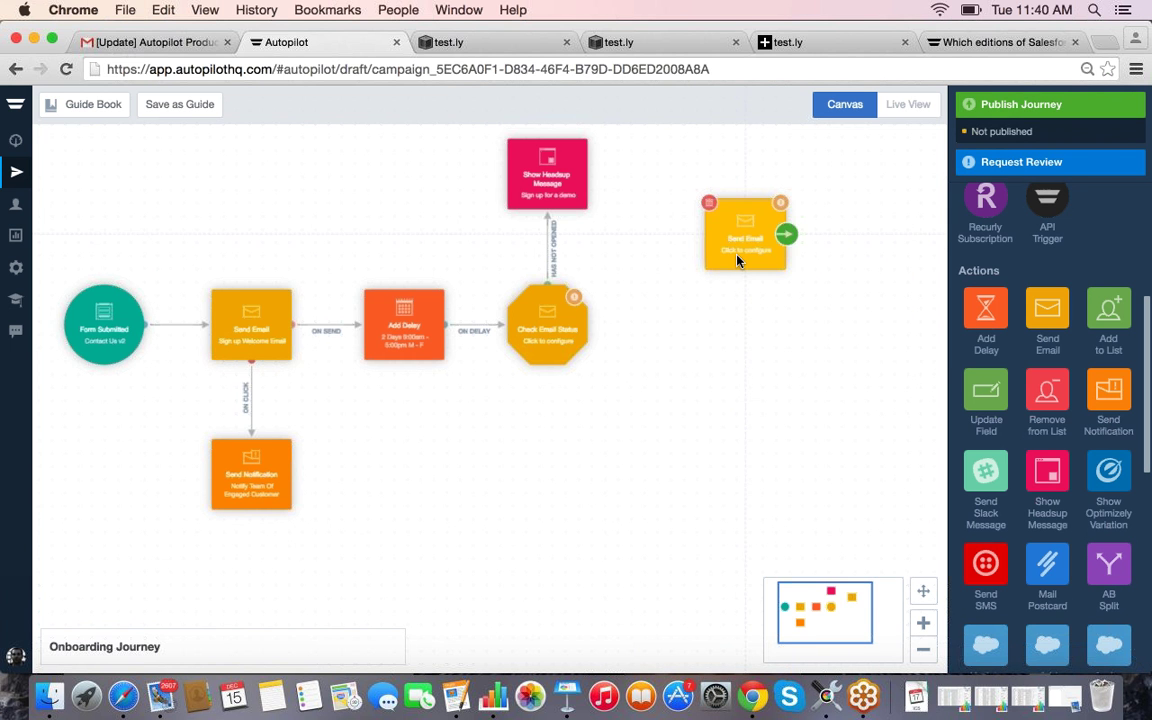
left_click_drag(741, 403, 741, 401)
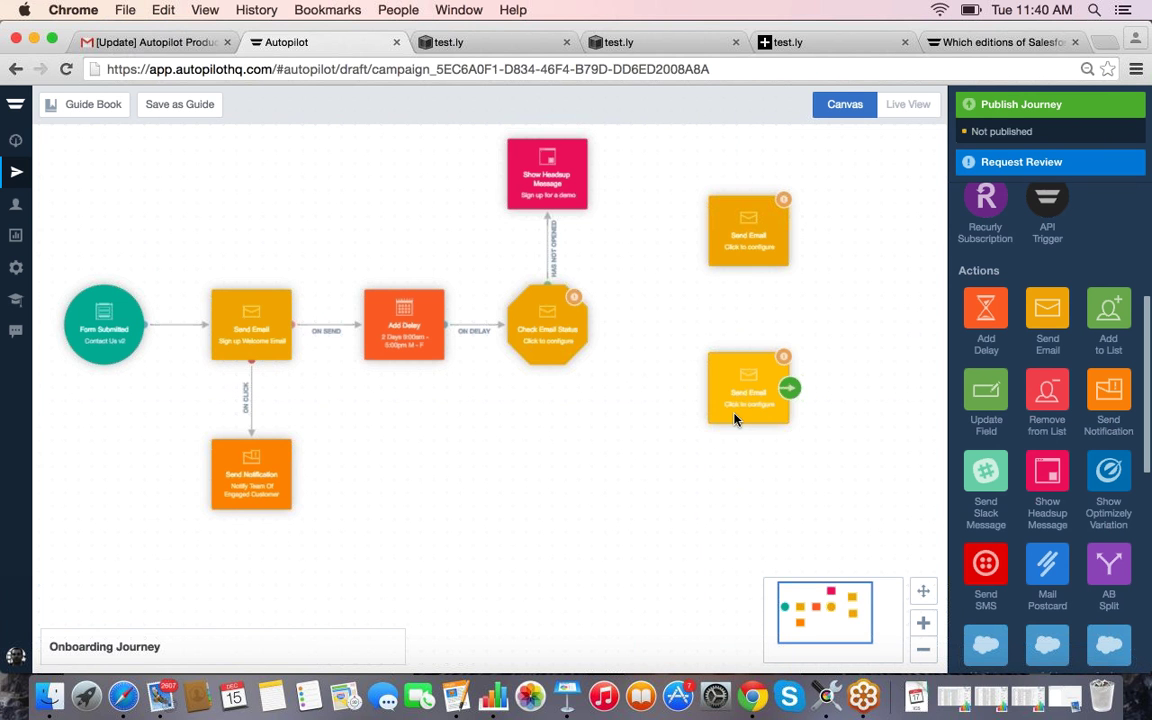
left_click_drag(743, 233, 743, 267)
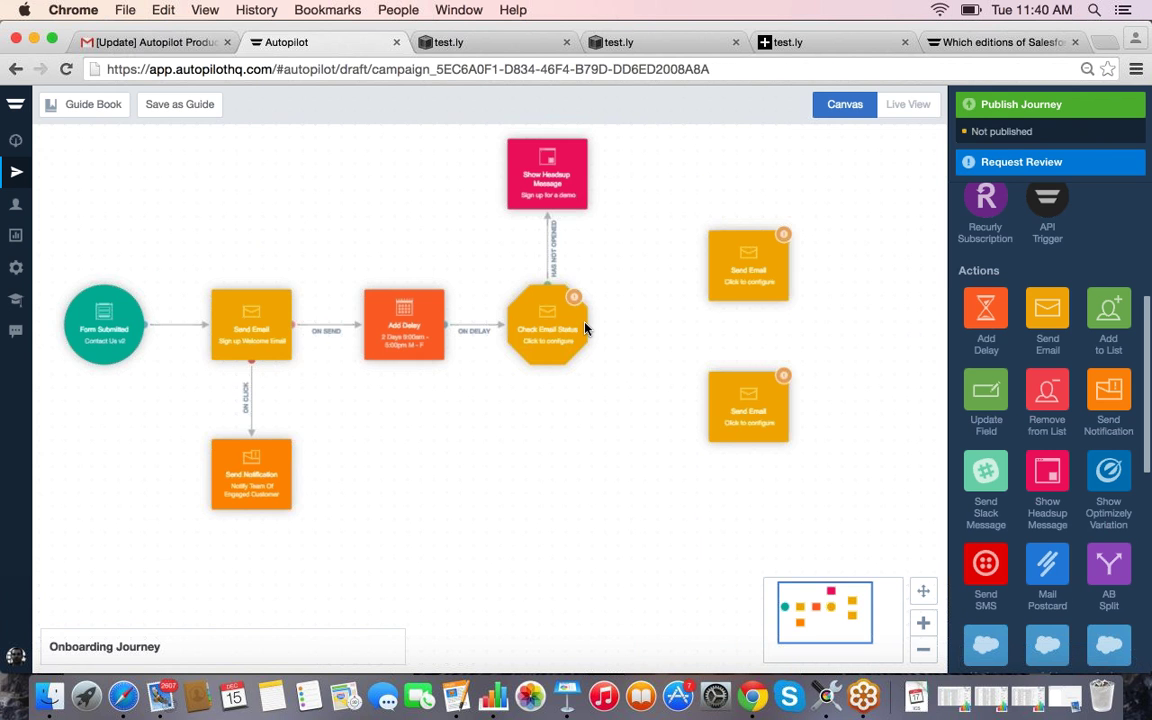
left_click(527, 288)
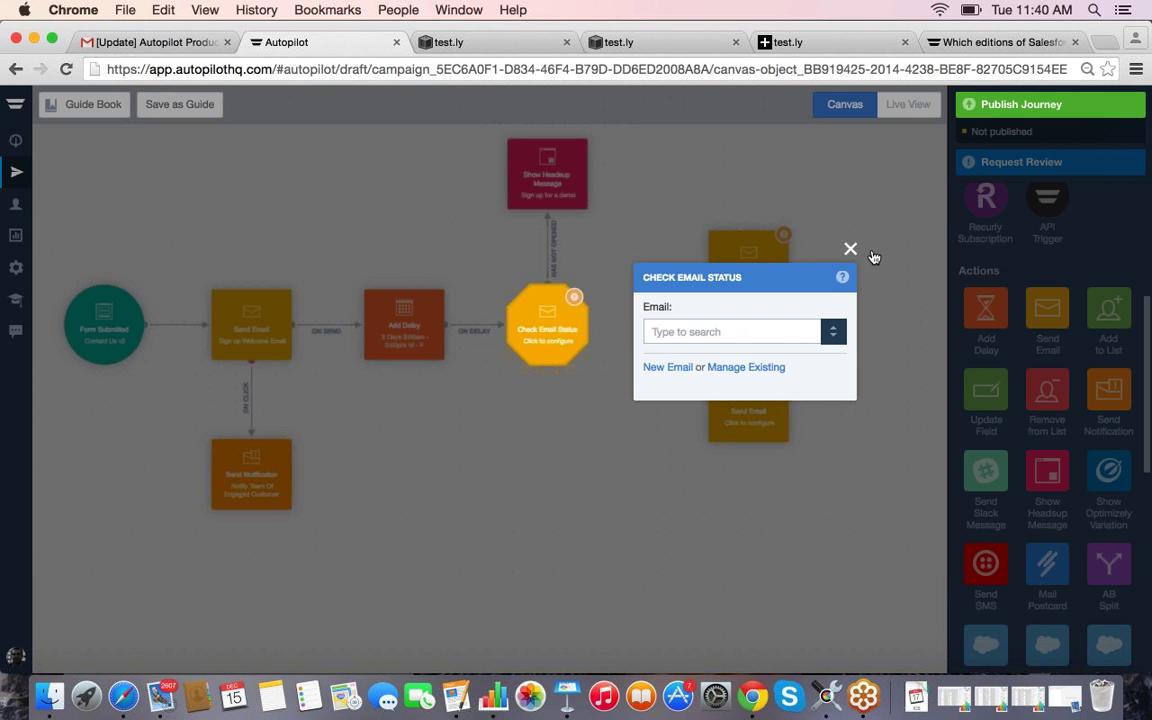
left_click(850, 249)
Step: Connect Check Email Status's Has Clicked to the lower Send Email and Has Opened to the upper one
left_click_drag(608, 318, 731, 397)
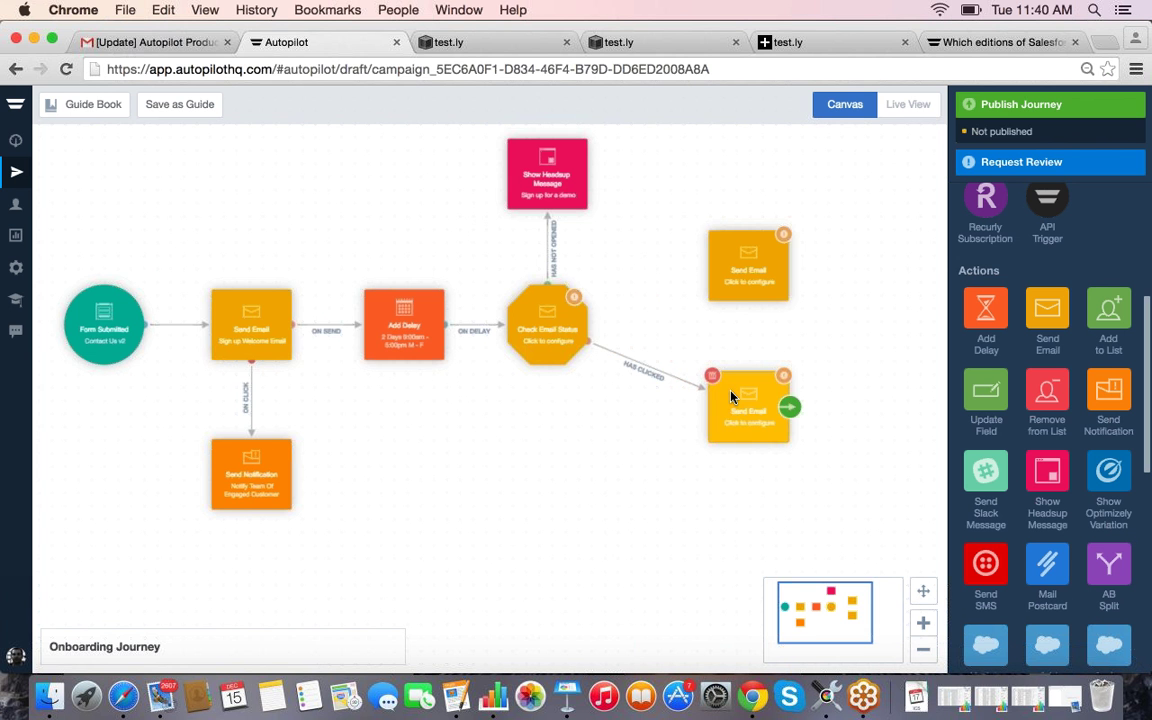
mouse_move(590, 322)
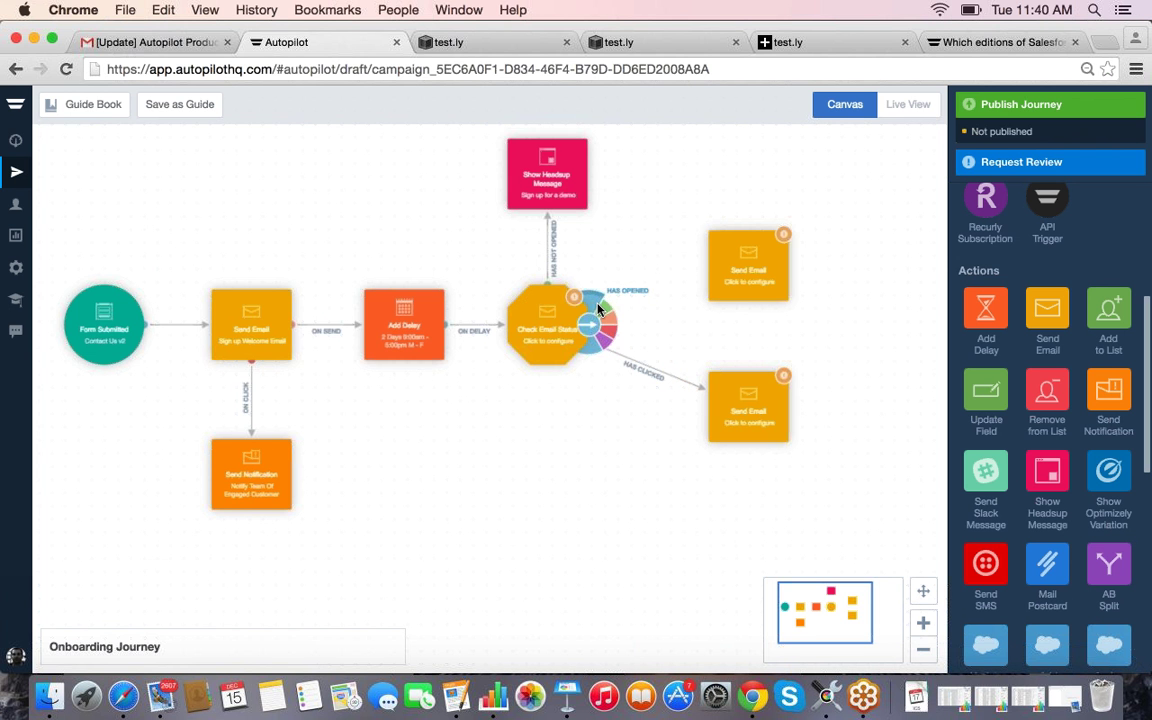
left_click_drag(598, 311, 729, 280)
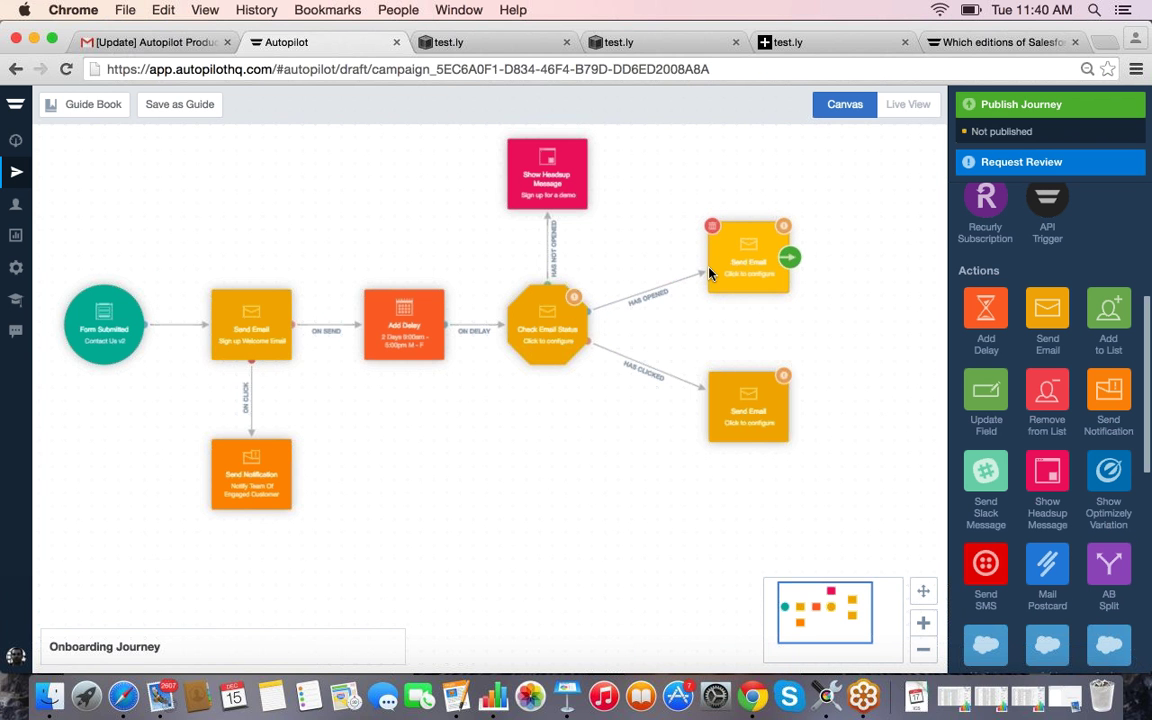
left_click_drag(733, 406, 726, 406)
mouse_move(735, 258)
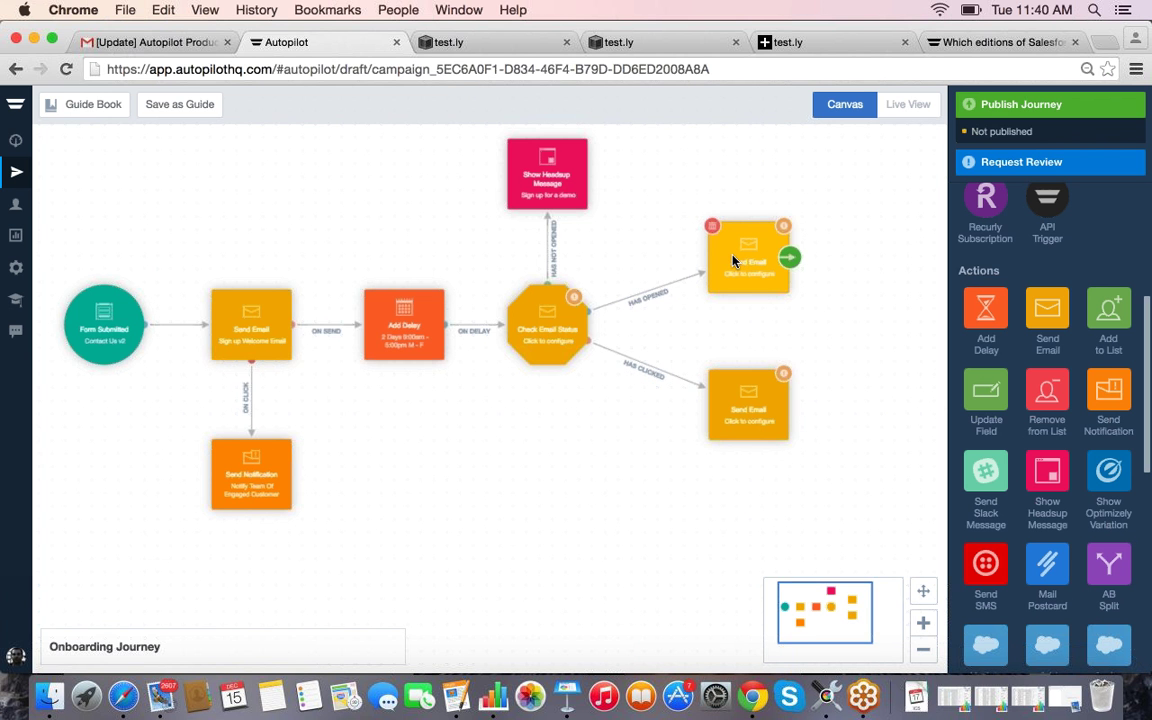
mouse_move(756, 409)
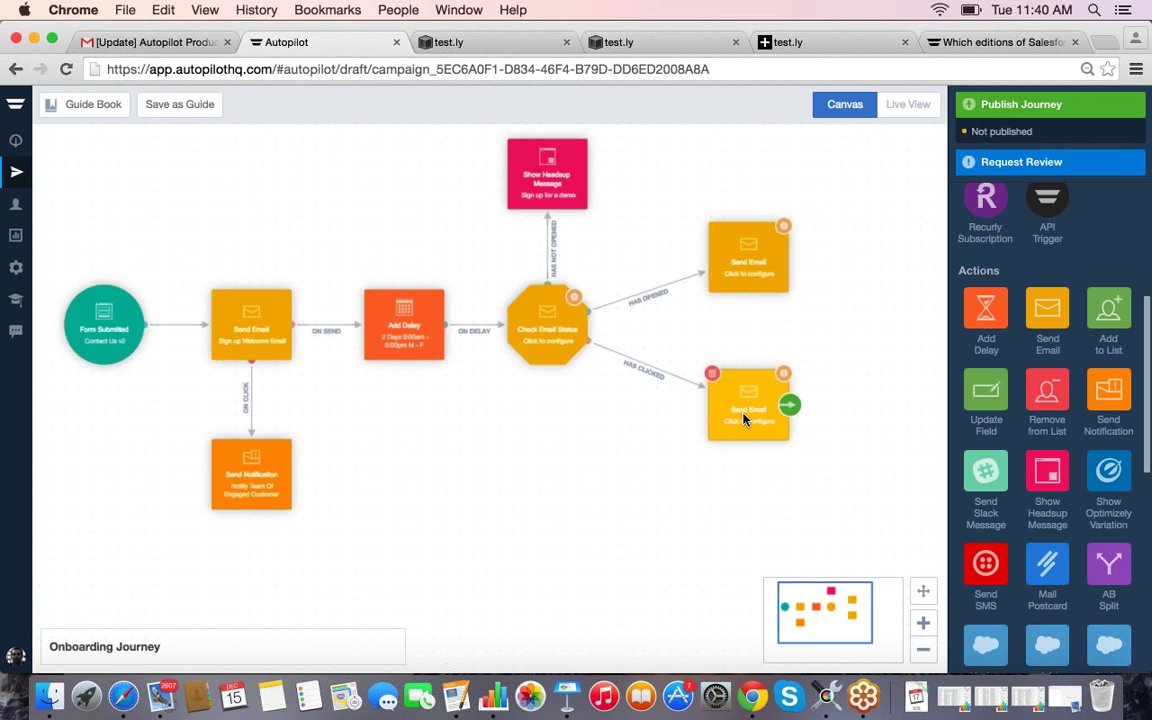
left_click_drag(743, 423, 743, 427)
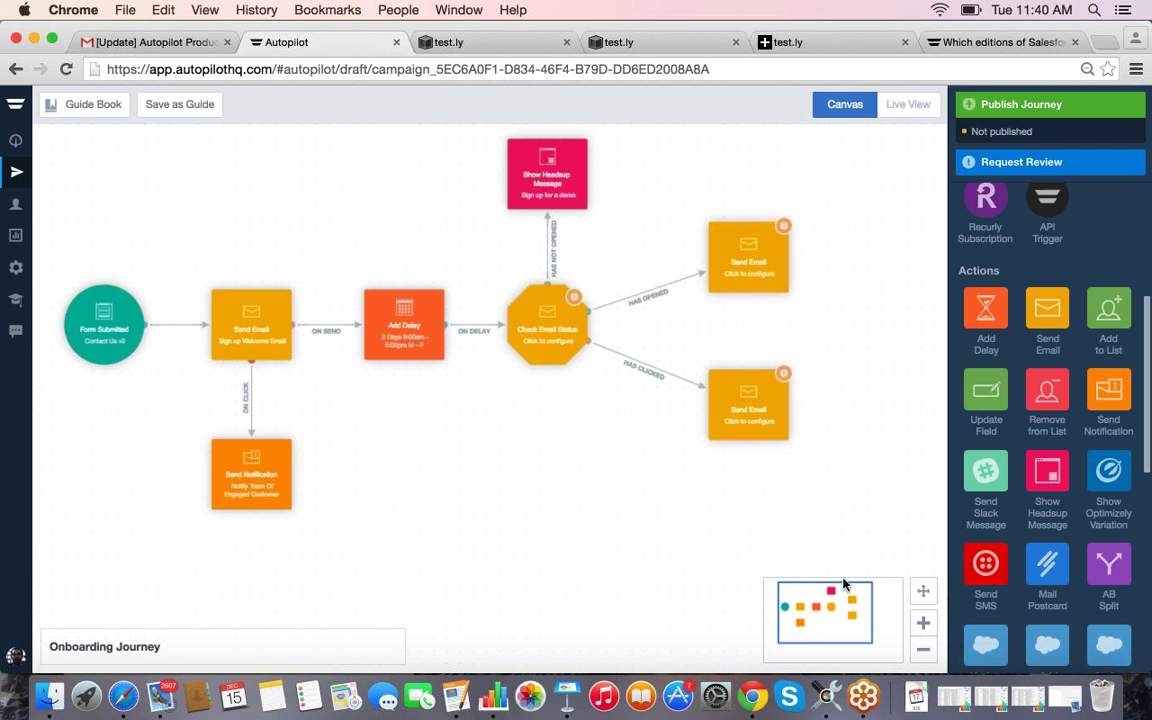
left_click(923, 649)
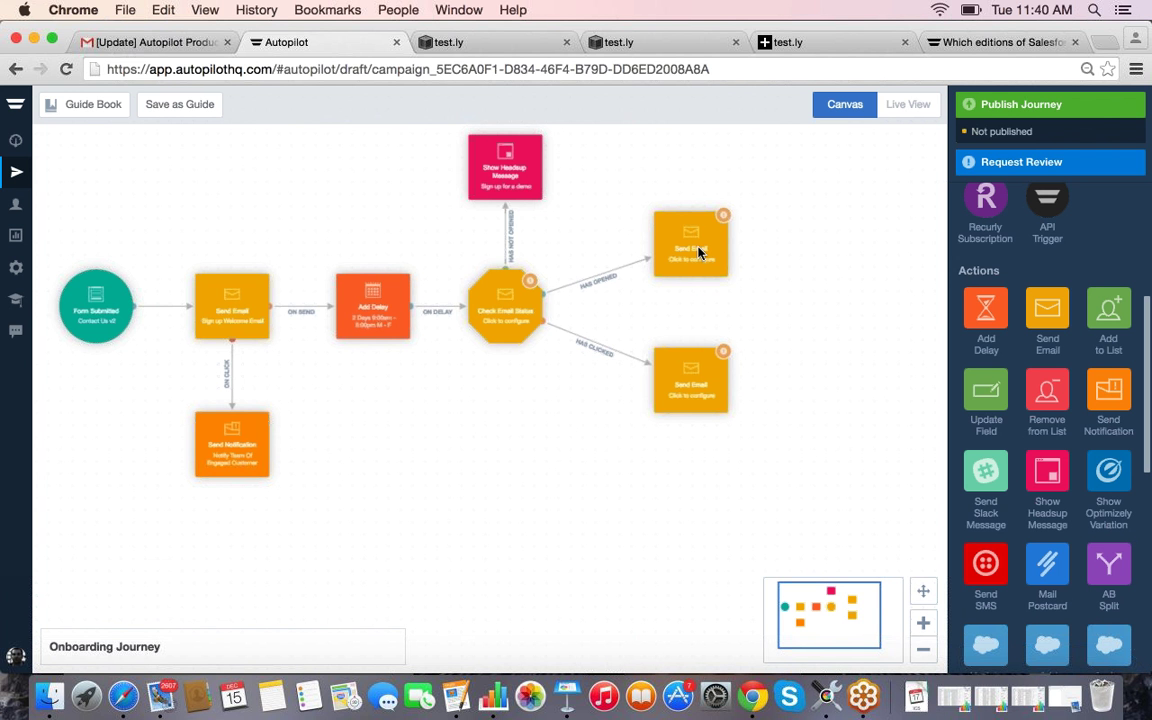
Step: Link the upper Send Email to the lower one, replacing the On Bounce link with On Click
left_click(700, 252)
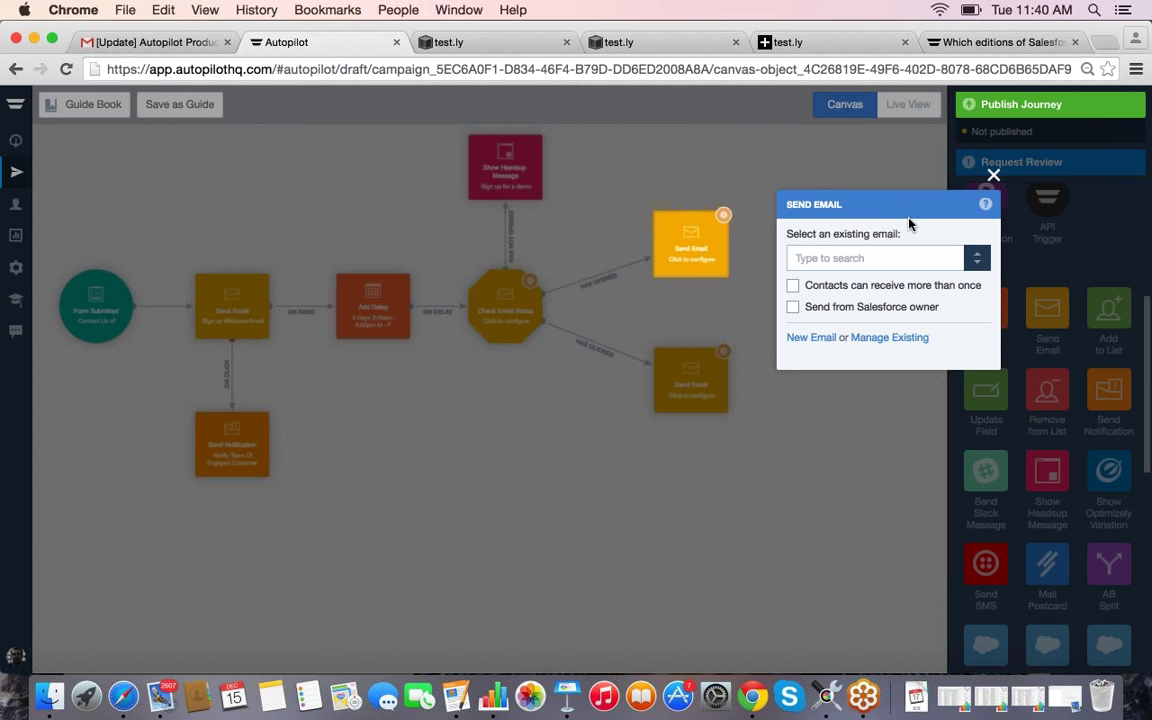
left_click(993, 175)
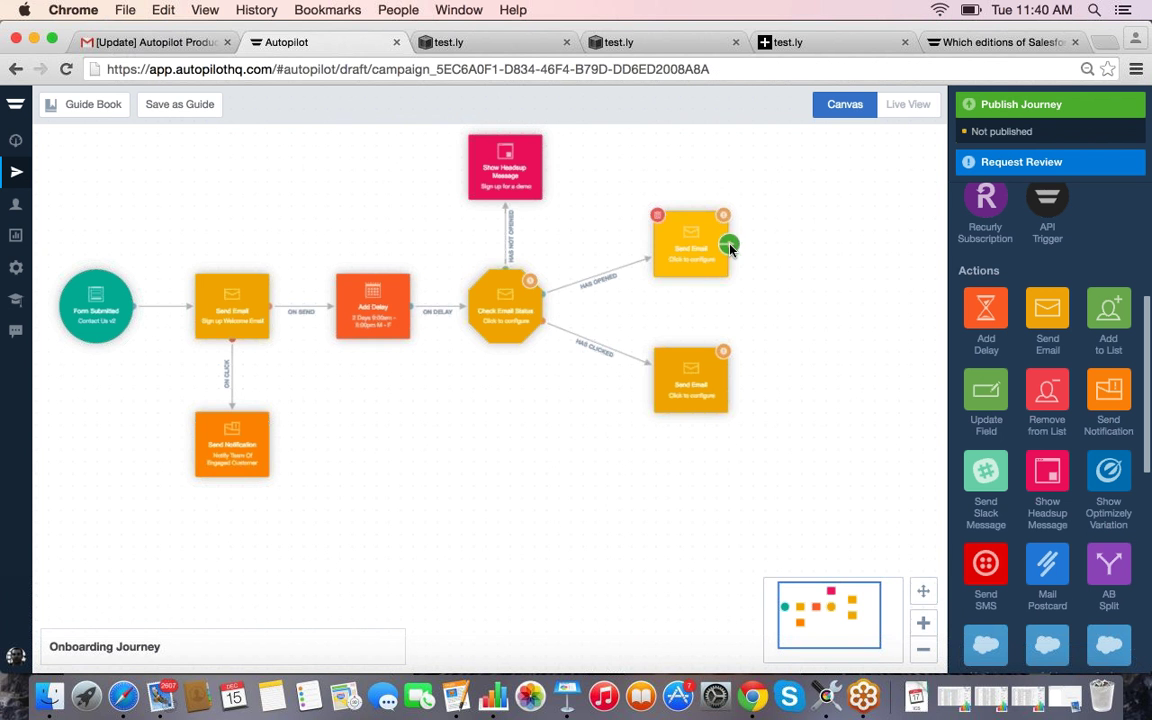
left_click_drag(711, 374, 689, 362)
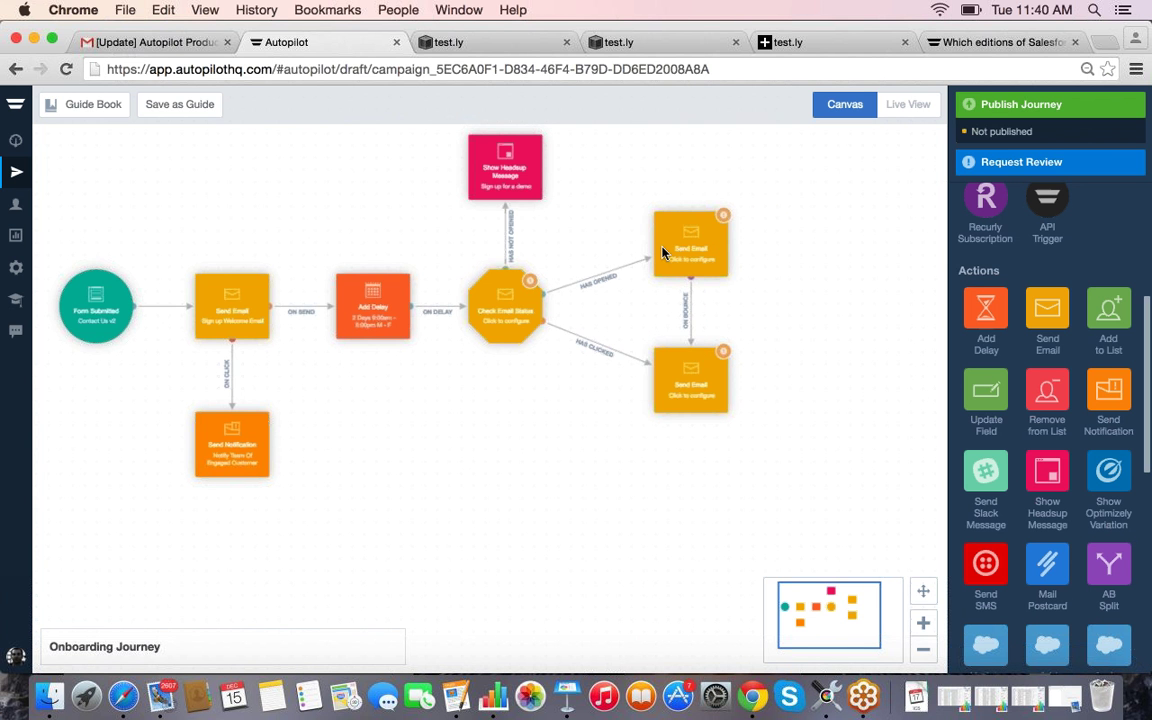
scroll(945, 432, "down", 1)
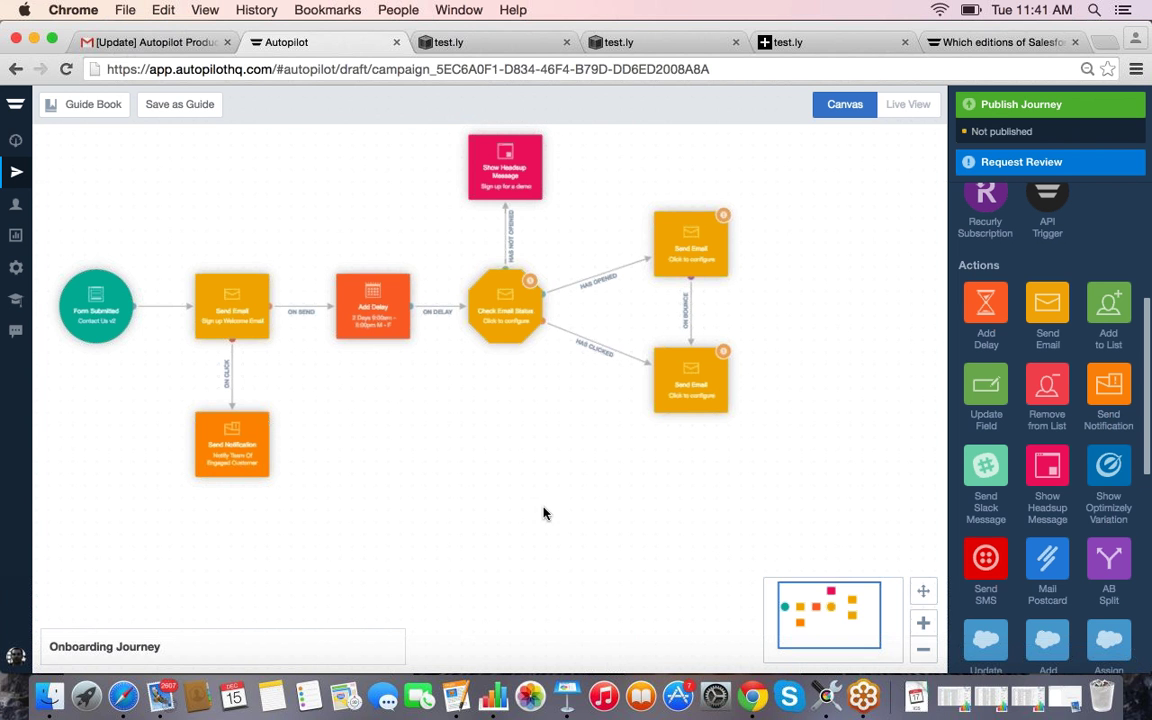
left_click(690, 313)
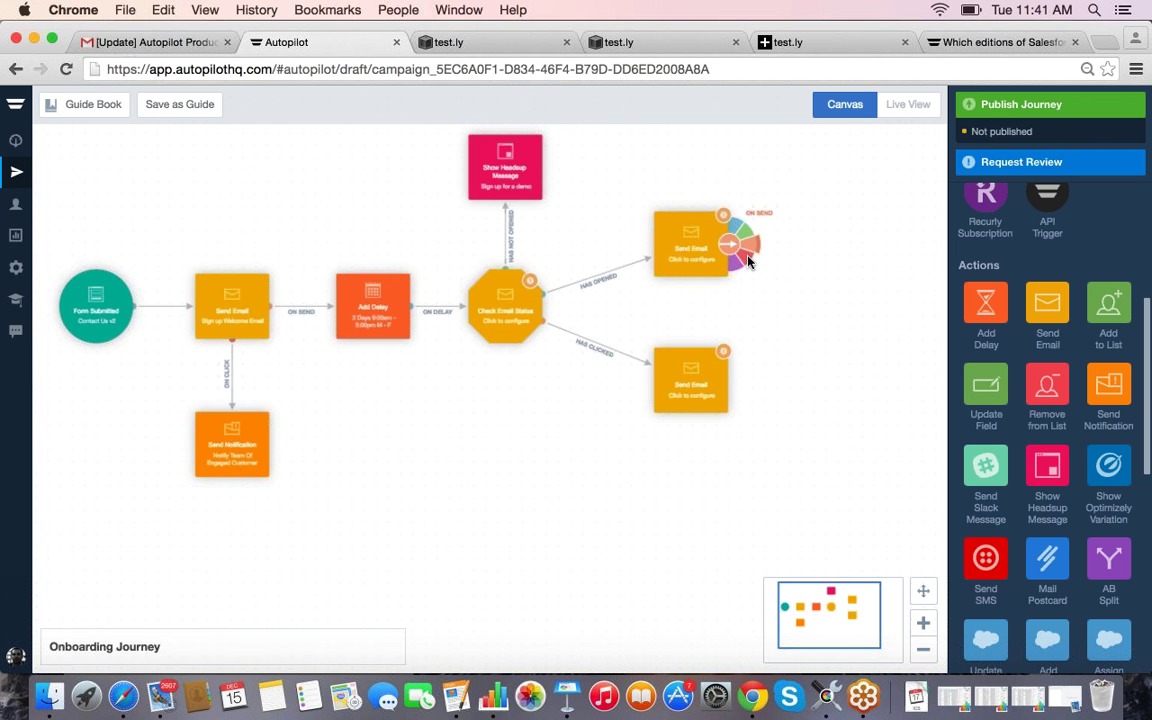
left_click_drag(746, 256, 702, 370)
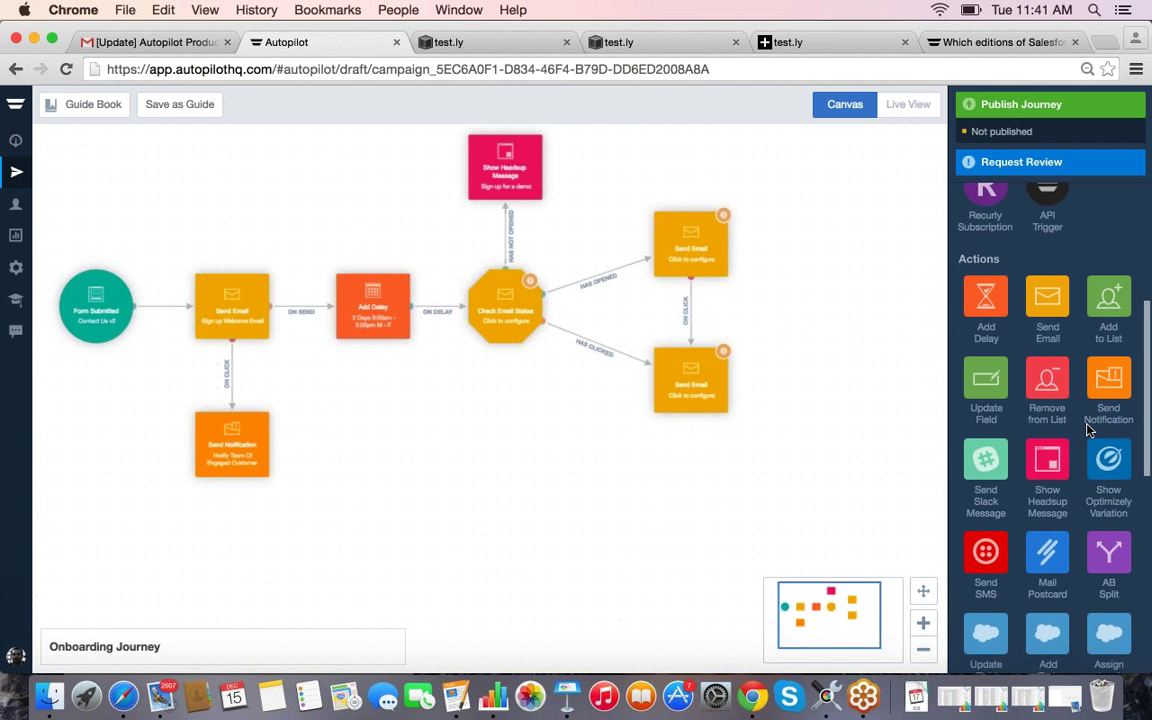
scroll(1055, 397, "down", 2)
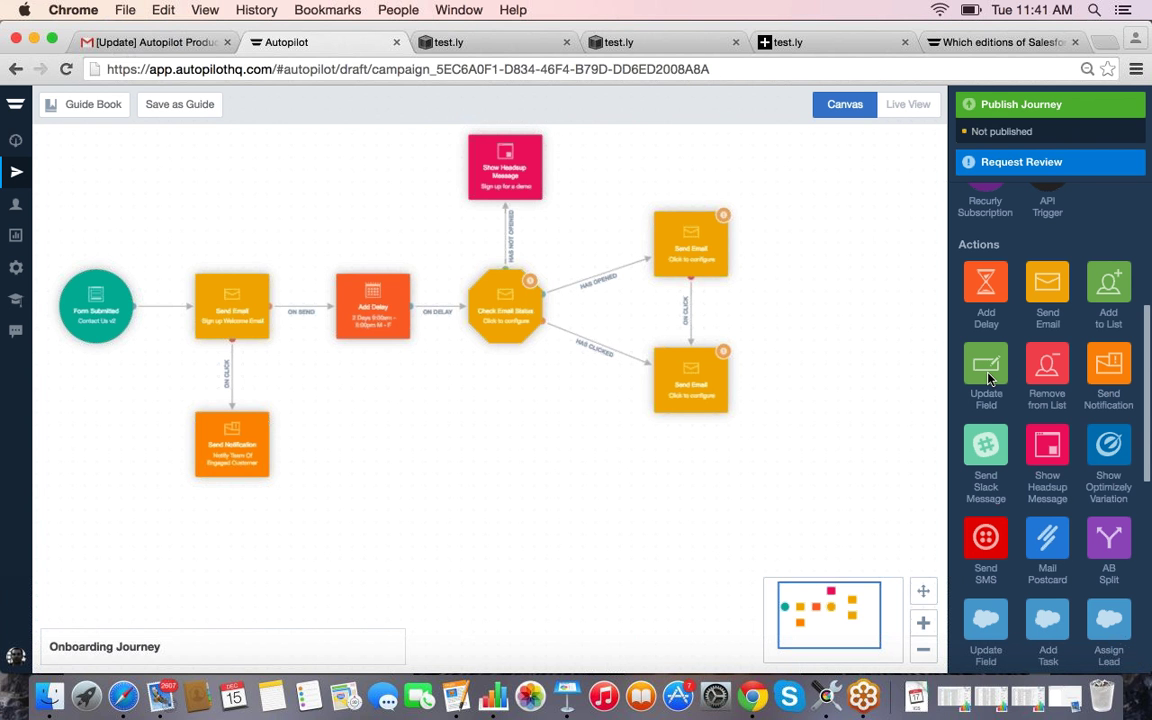
Step: Add an Update Field step above the upper Send Email, triggered when that email is clicked
left_click_drag(779, 230, 690, 162)
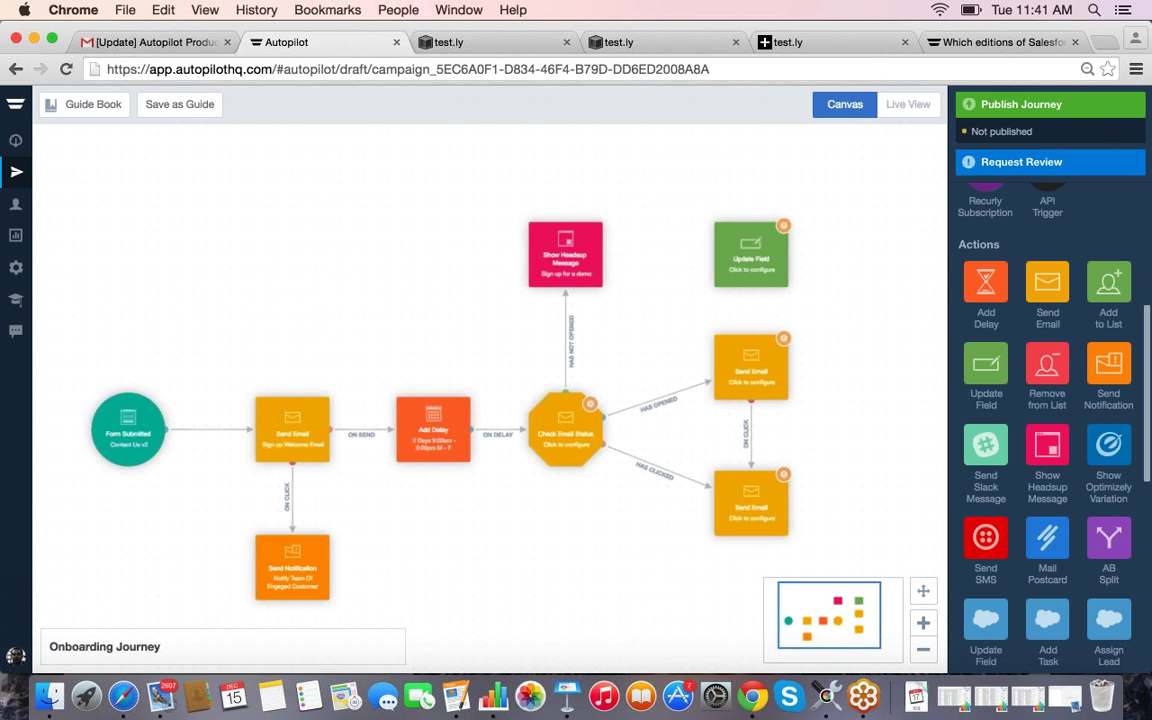
left_click(763, 357)
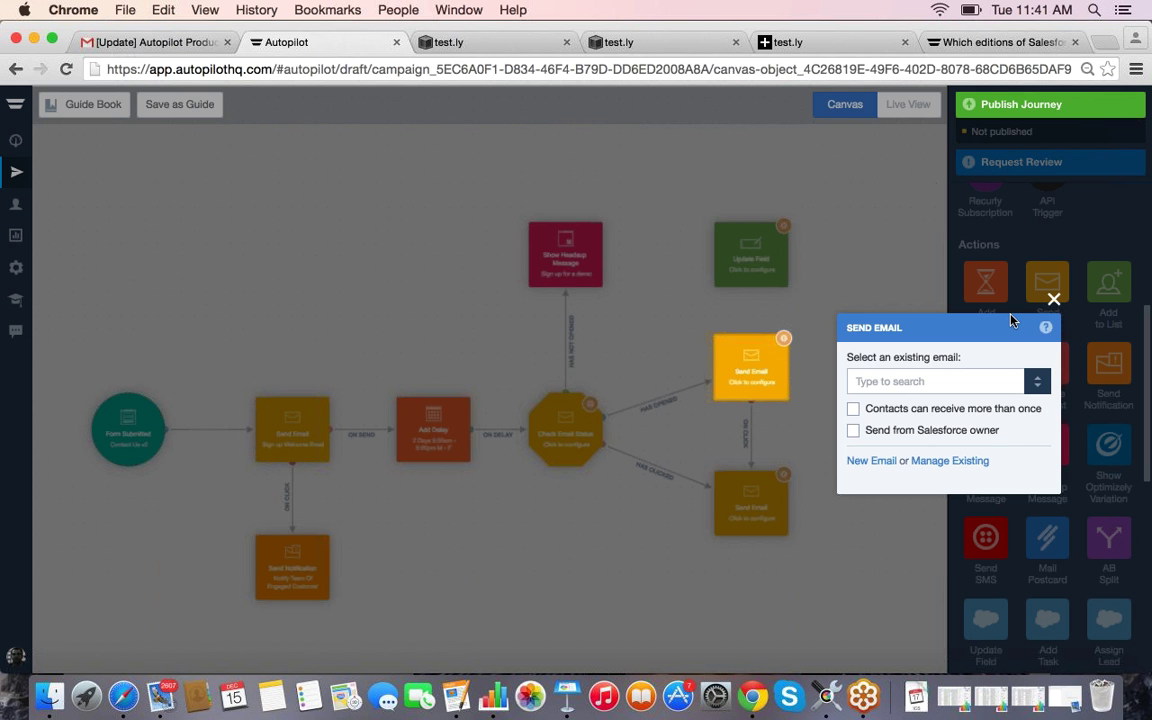
left_click(1053, 299)
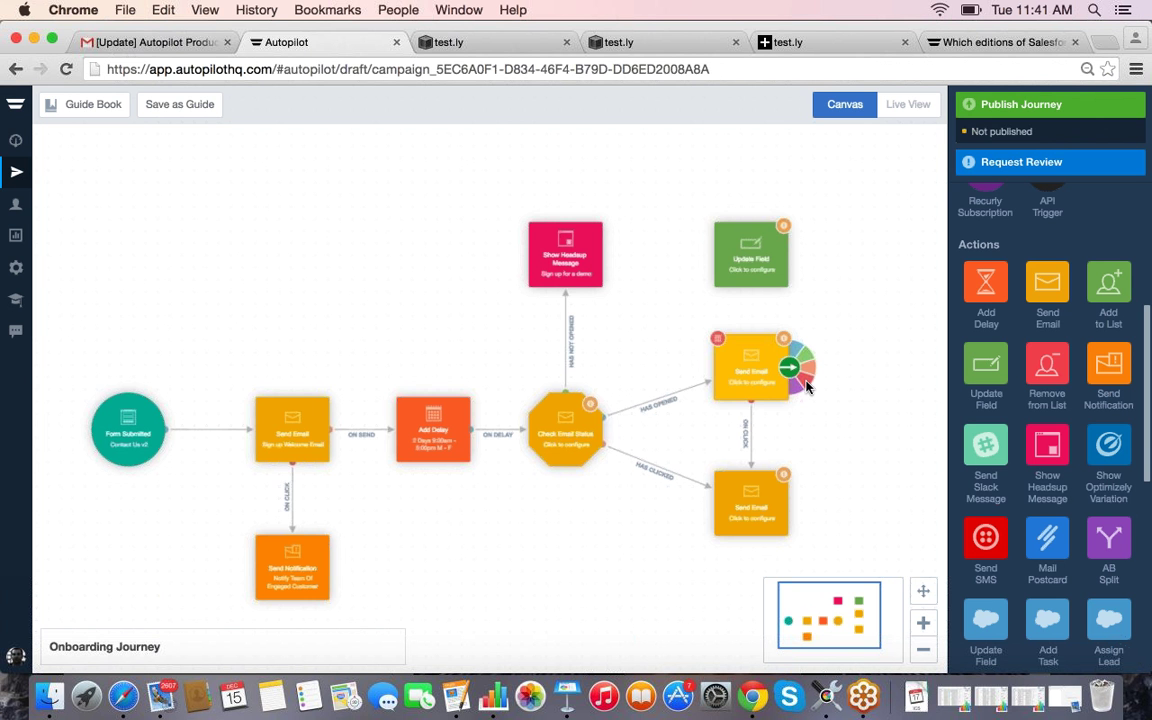
mouse_move(808, 388)
left_mouse_down()
mouse_move(802, 290)
mouse_move(758, 280)
left_mouse_up()
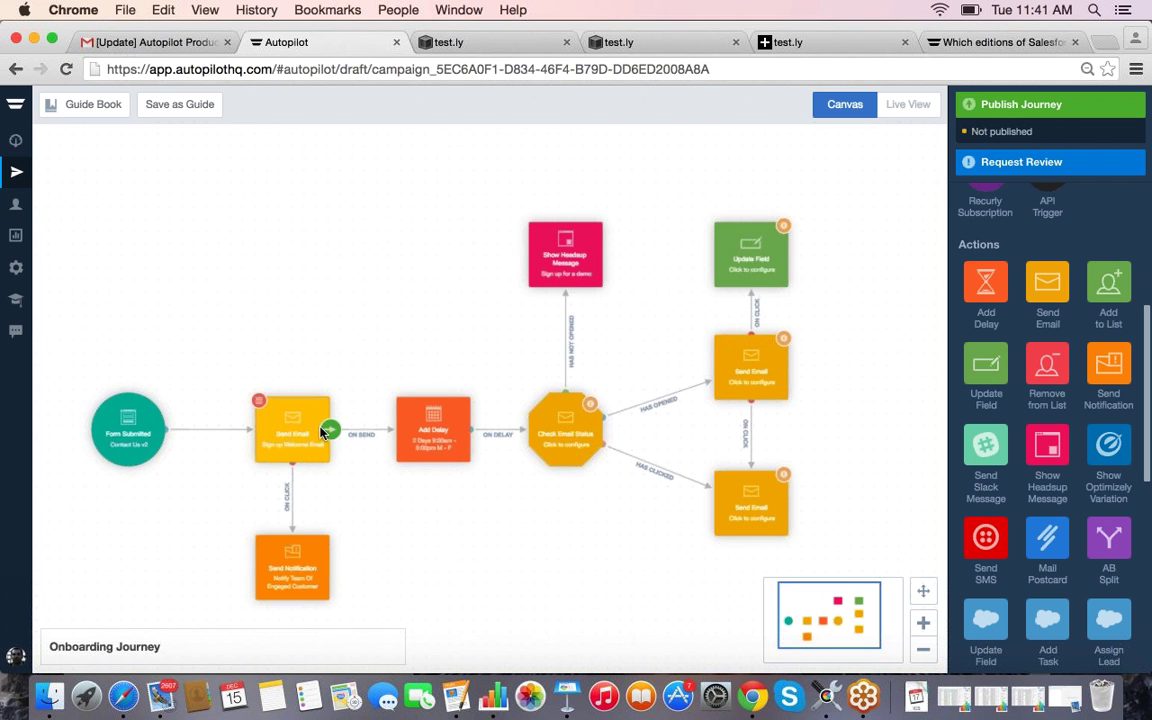
Step: Add a second Update Field step above the welcome email and link it via On Click
left_click_drag(985, 365, 290, 267)
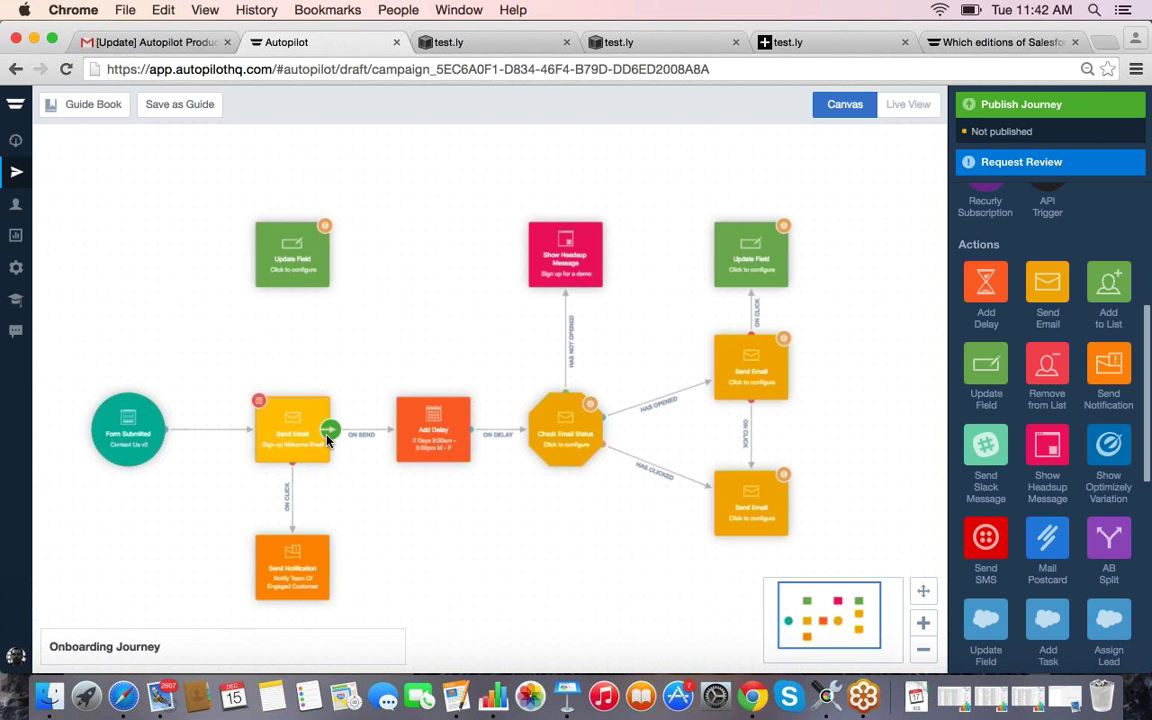
left_click(329, 429)
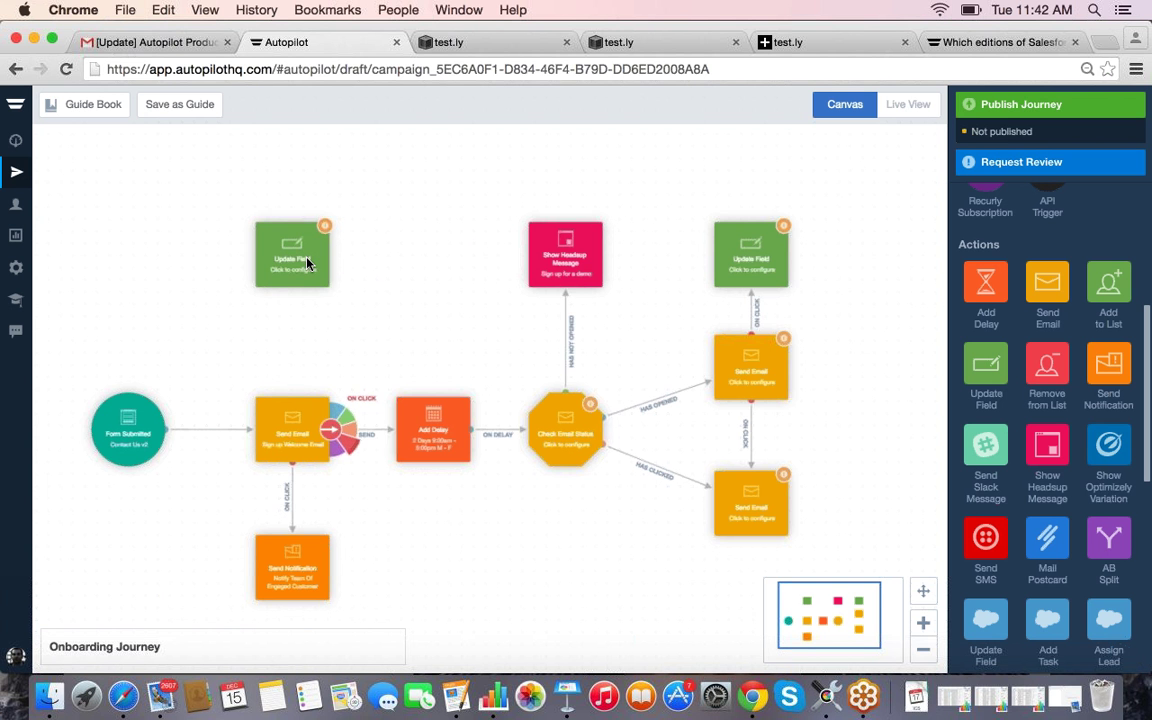
left_click(346, 451)
left_click(298, 285)
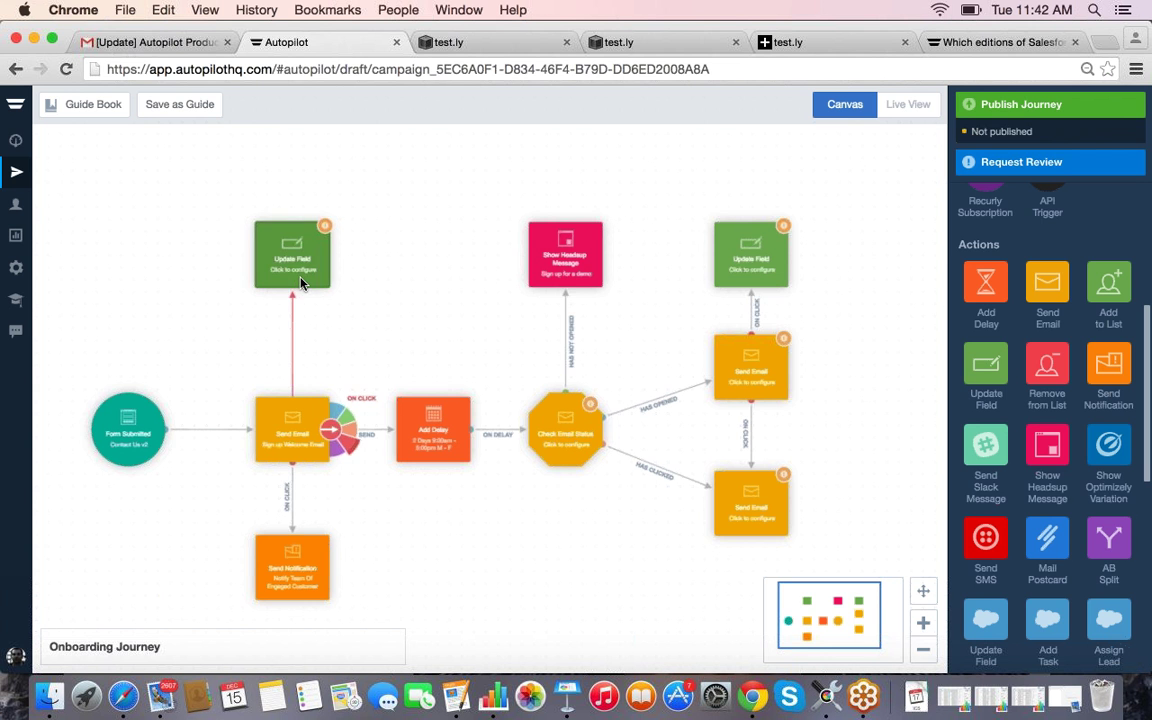
Step: Choose Attended Demo as the field for the welcome email's Update Field step
left_click(303, 279)
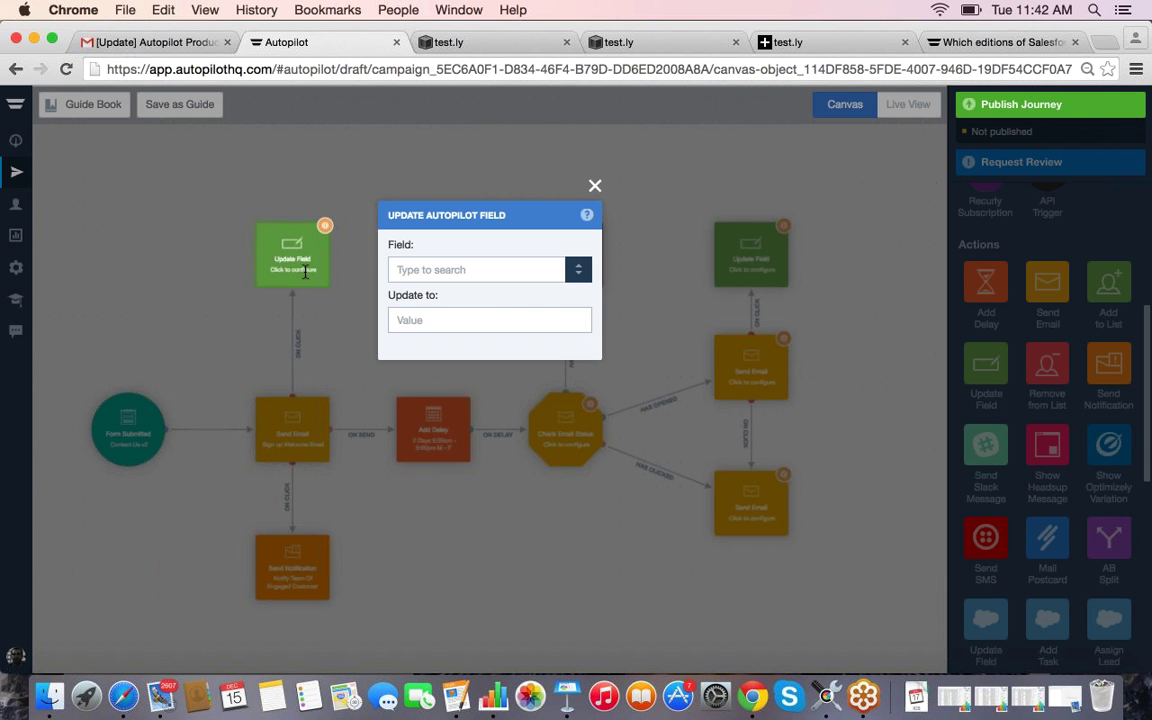
scroll(577, 431, "down", 2)
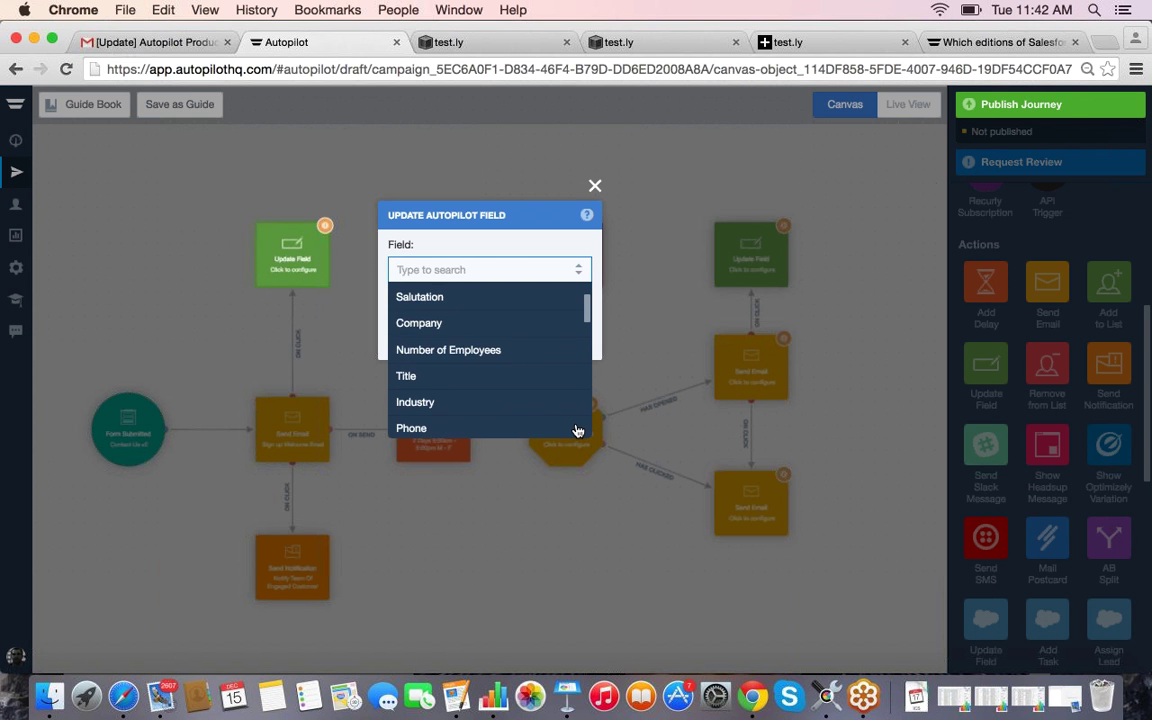
scroll(577, 431, "down", 10)
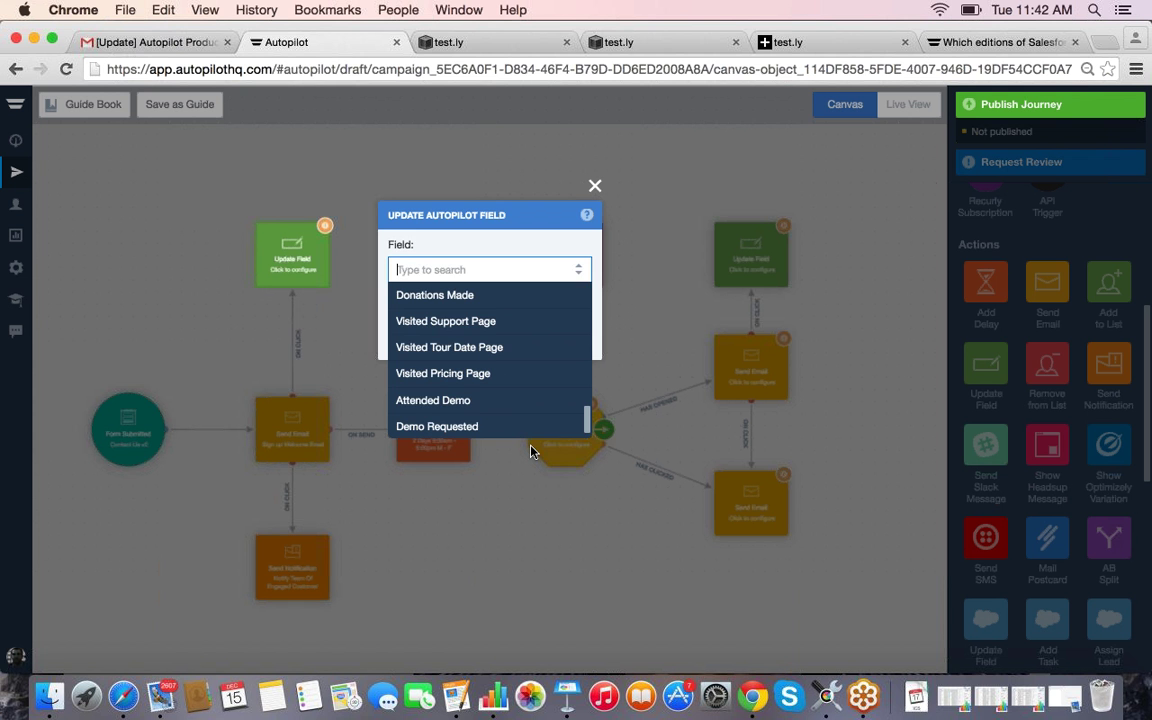
left_click(453, 402)
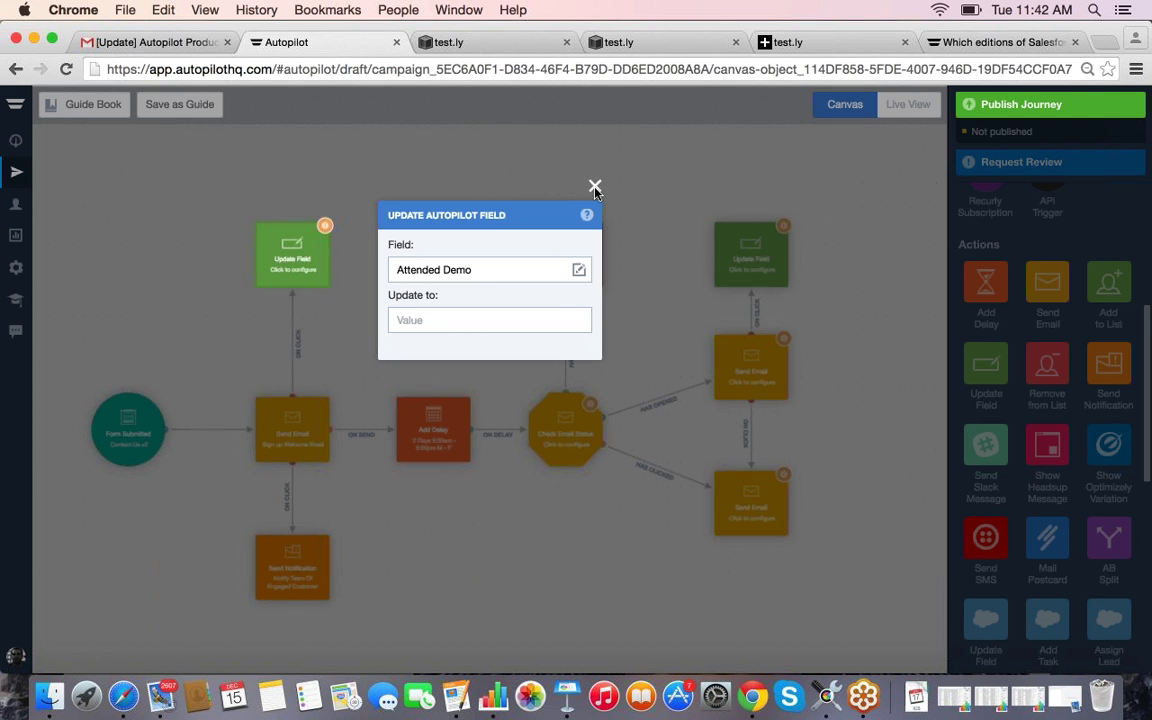
left_click(603, 255)
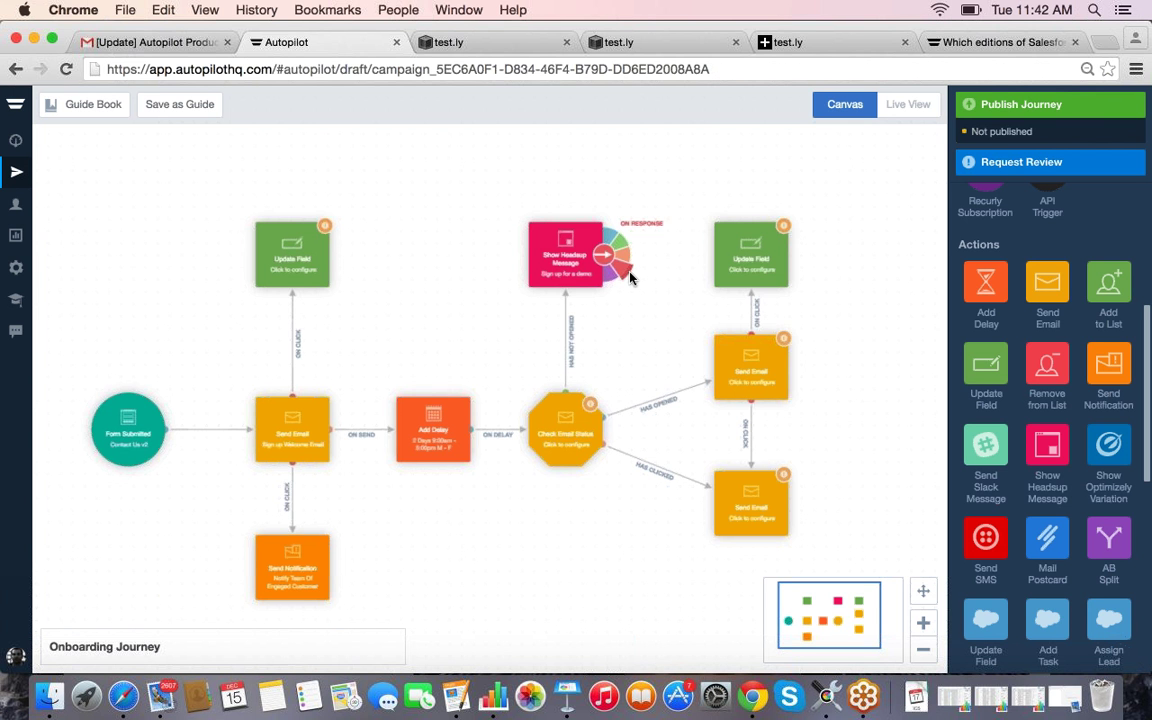
Step: Link the Headsup Message response to Update Field and set Attended Demo to True
left_click(309, 258)
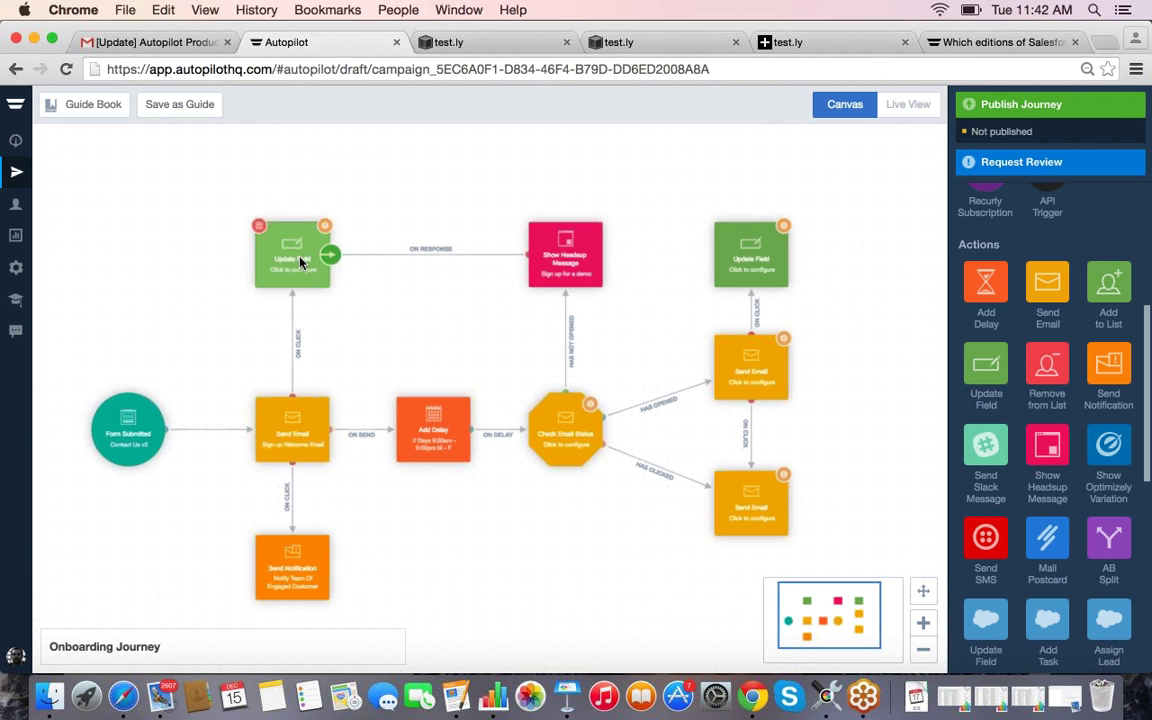
left_click(300, 257)
left_click(440, 319)
type("True")
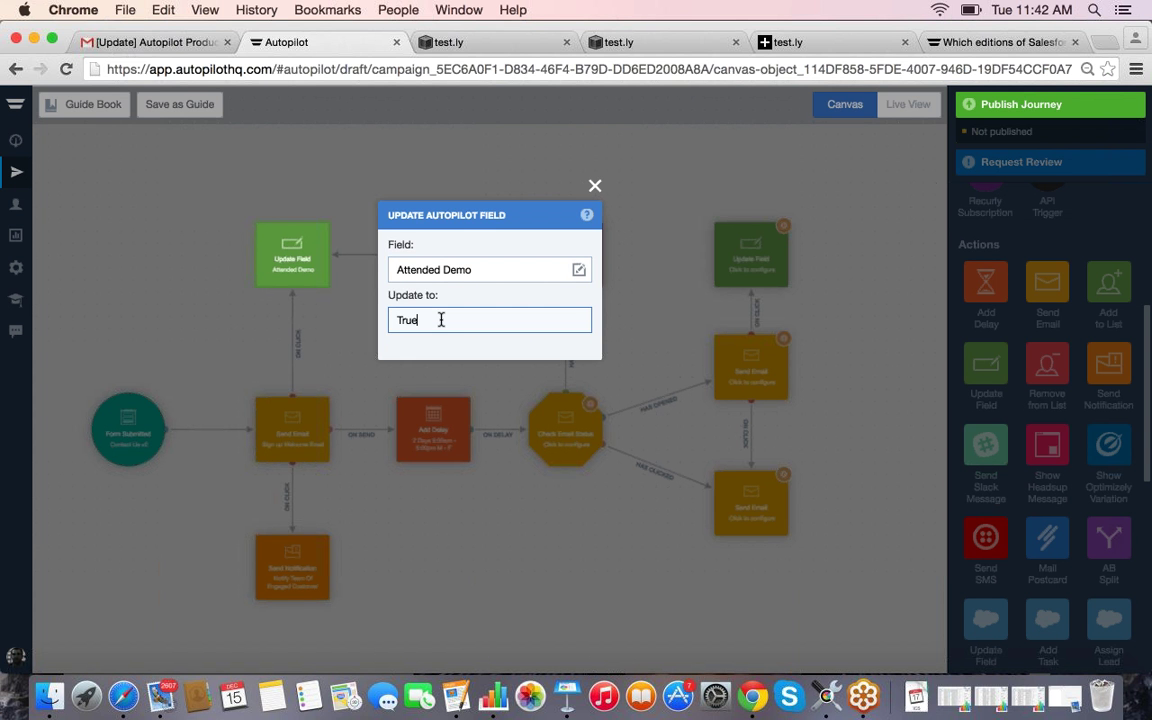
left_click(418, 491)
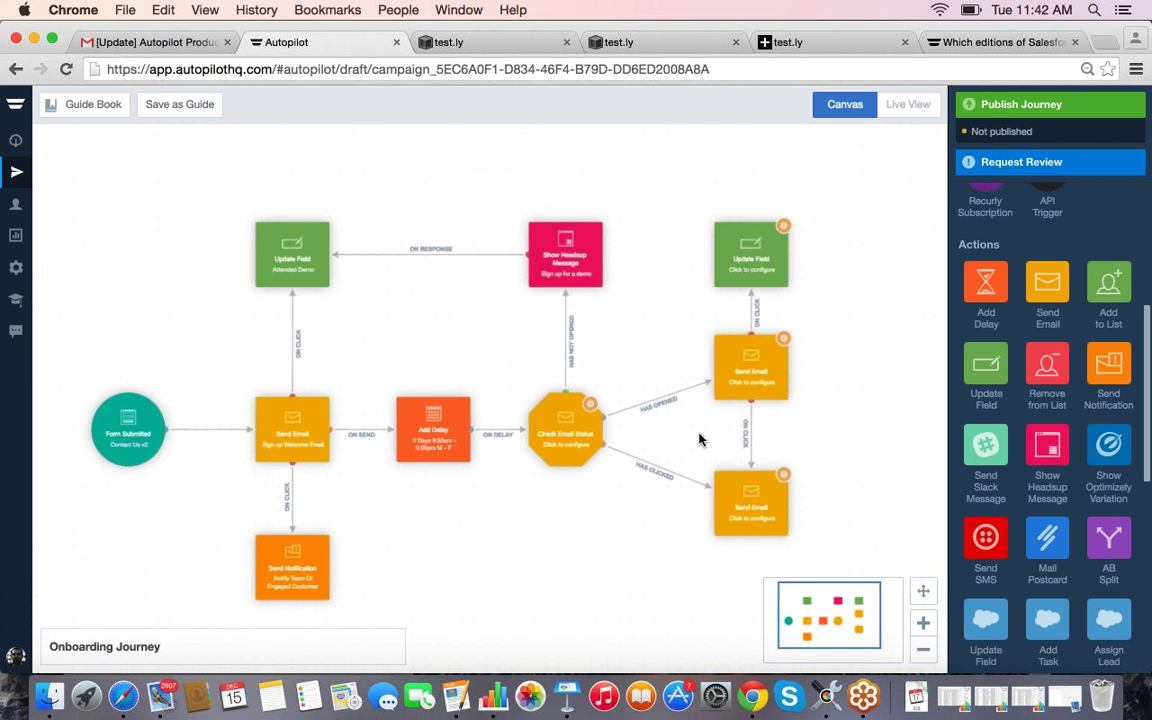
Step: Delete the unconfigured top-right Update Field above the opened-branch Send Email
scroll(1022, 339, "up", 1)
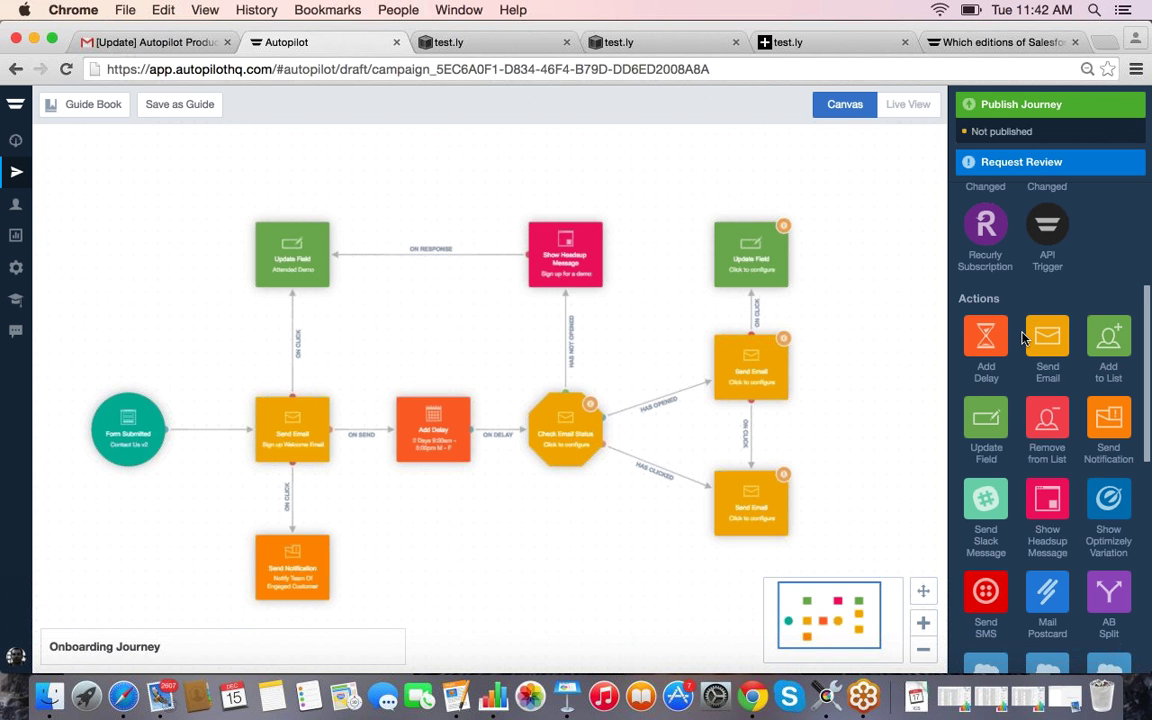
scroll(1024, 338, "up", 5)
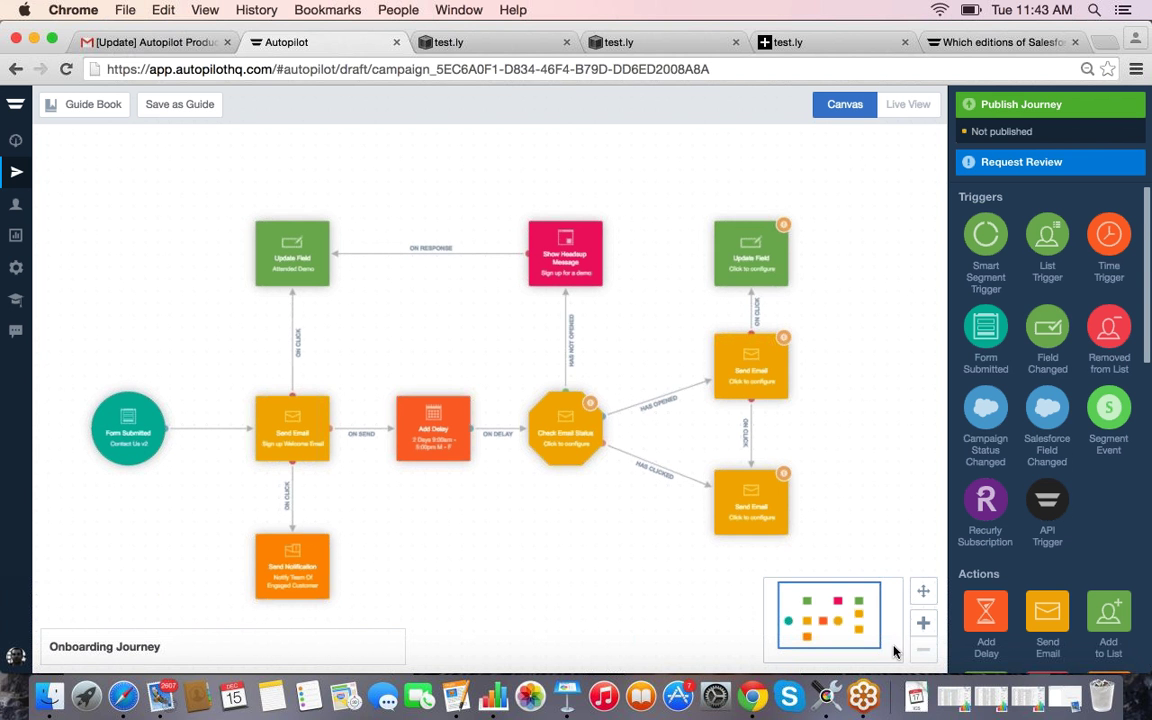
scroll(896, 653, "down", 2)
scroll(896, 653, "down", 4)
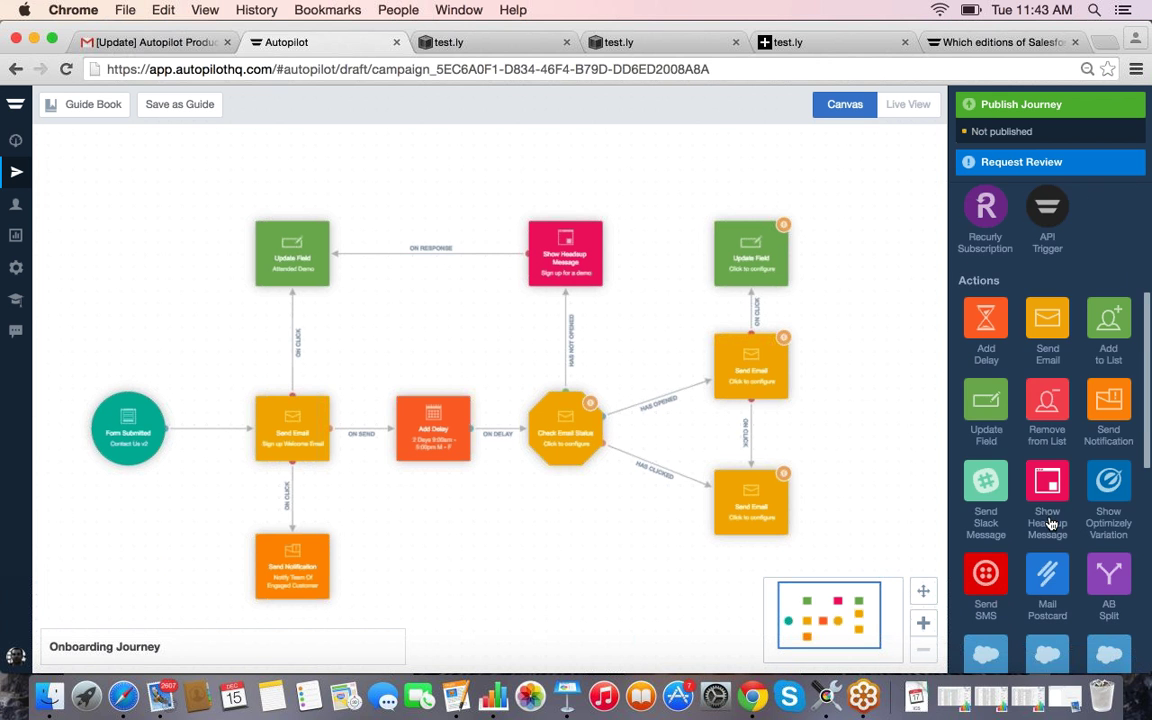
scroll(948, 468, "down", 3)
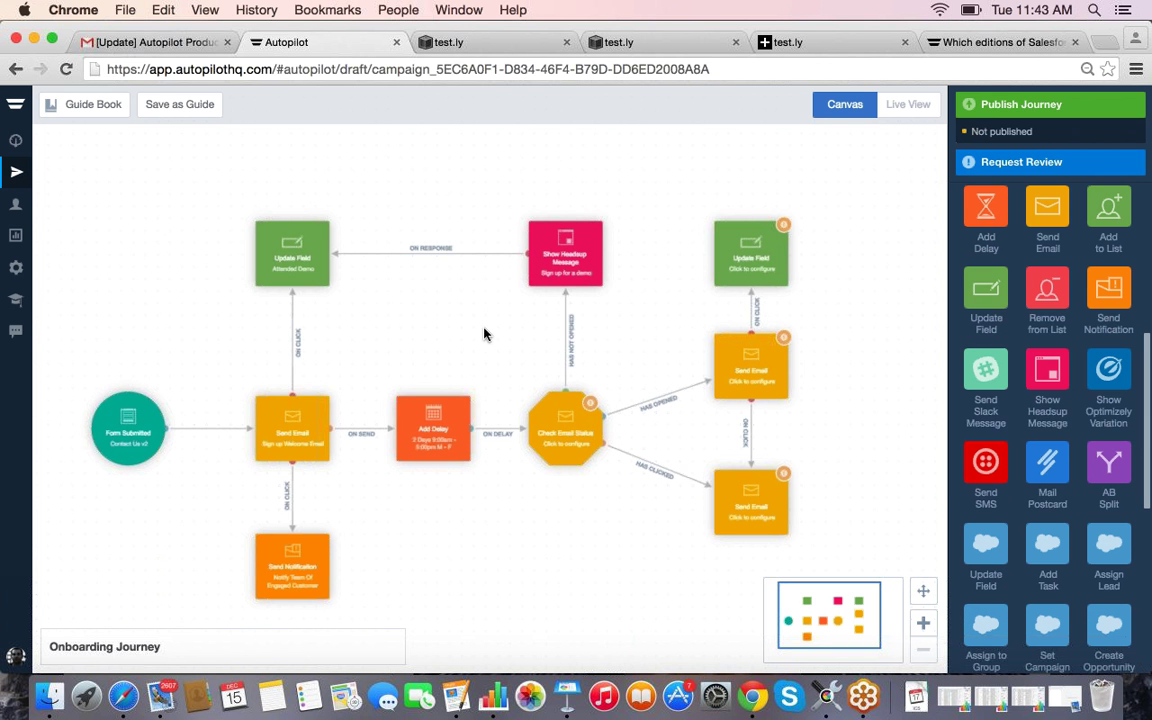
left_click(752, 235)
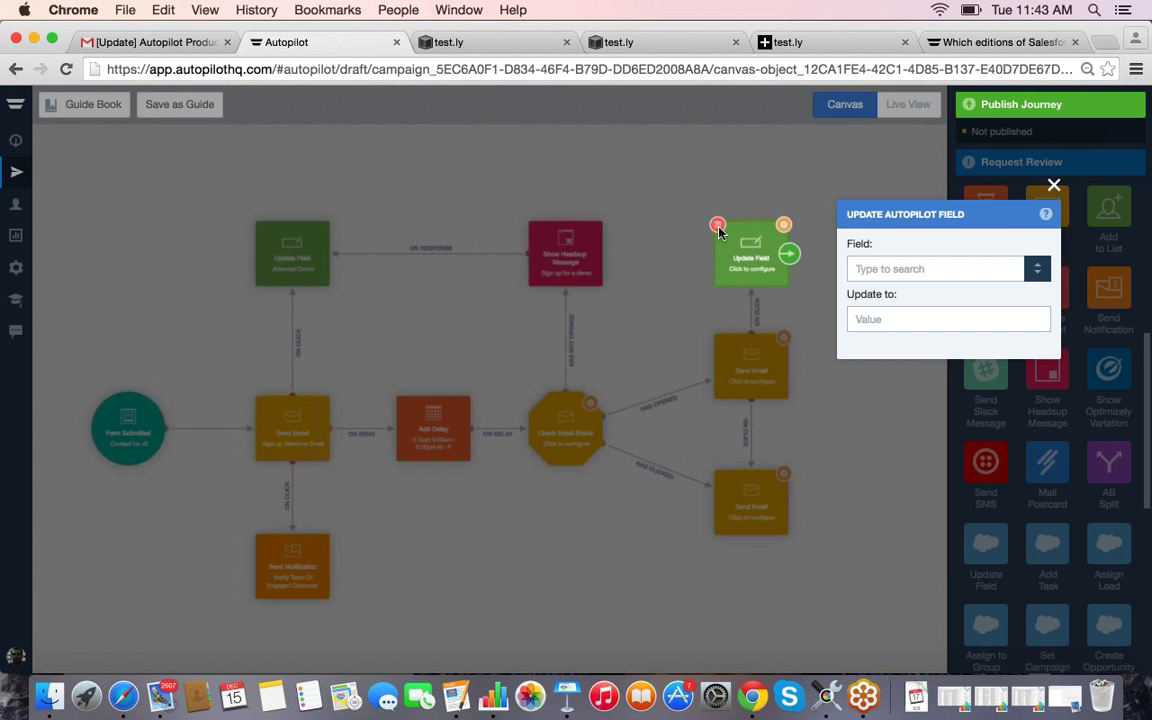
left_click(717, 227)
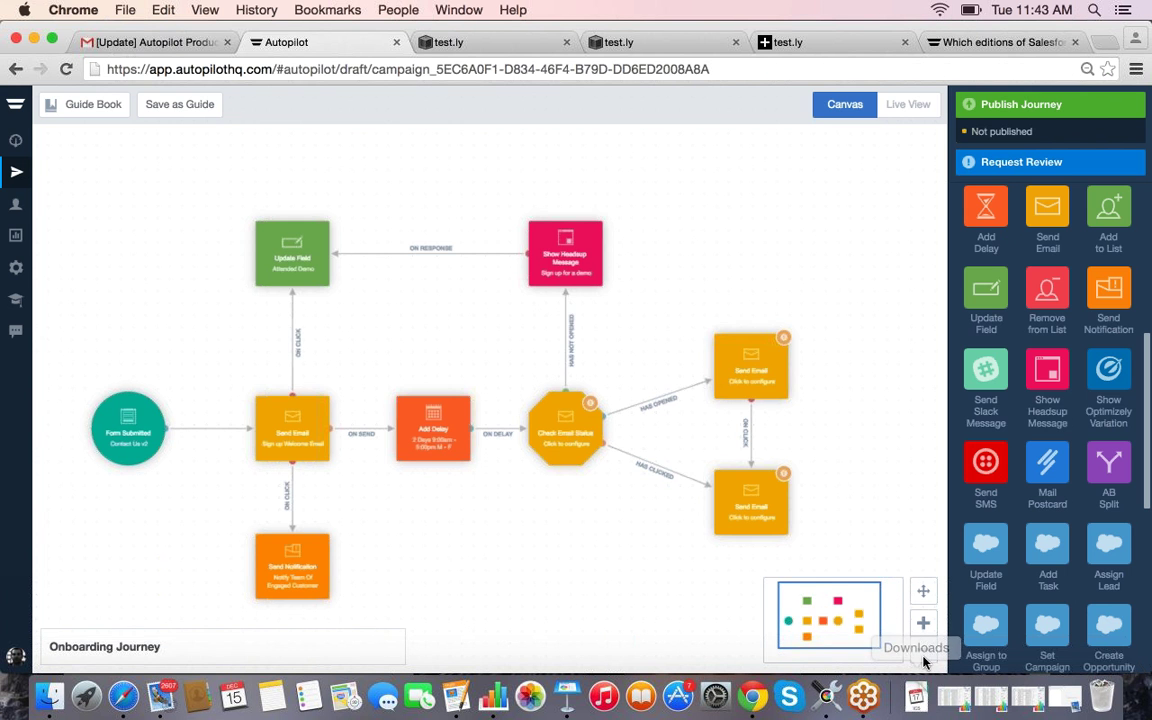
Step: Add an AB Split step and connect the lower Send Email to it on send
left_click_drag(832, 606, 840, 606)
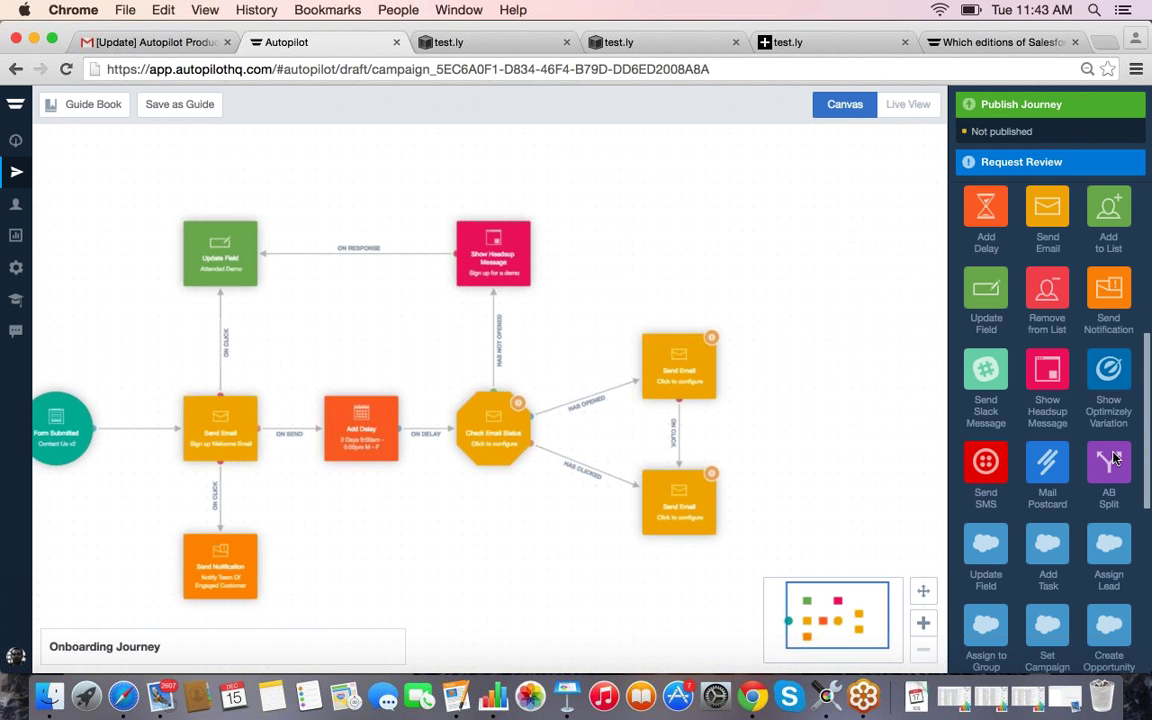
left_click_drag(1113, 457, 785, 517)
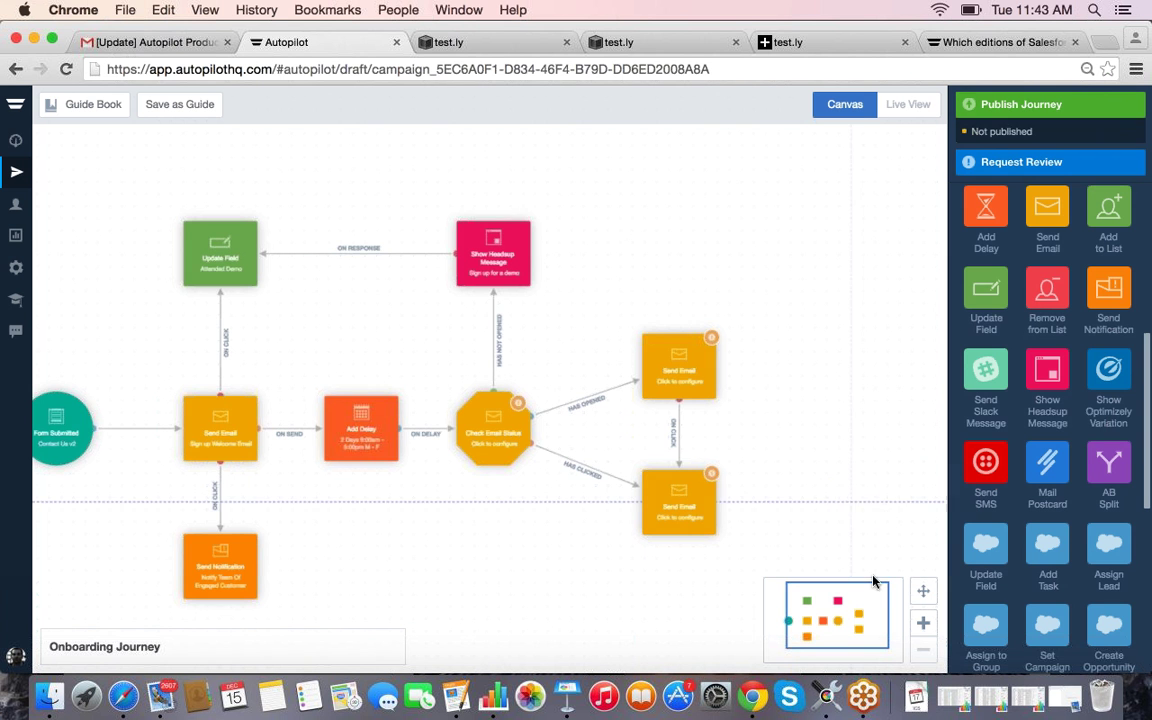
left_click_drag(895, 634, 905, 634)
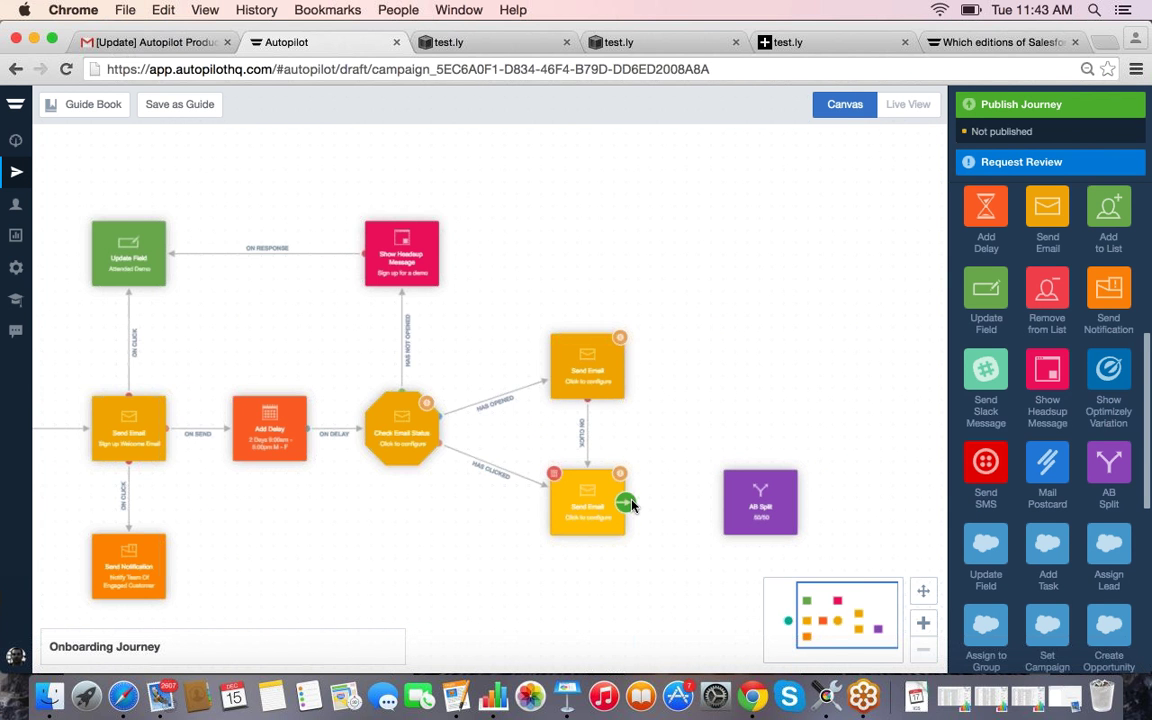
left_click_drag(628, 503, 748, 504)
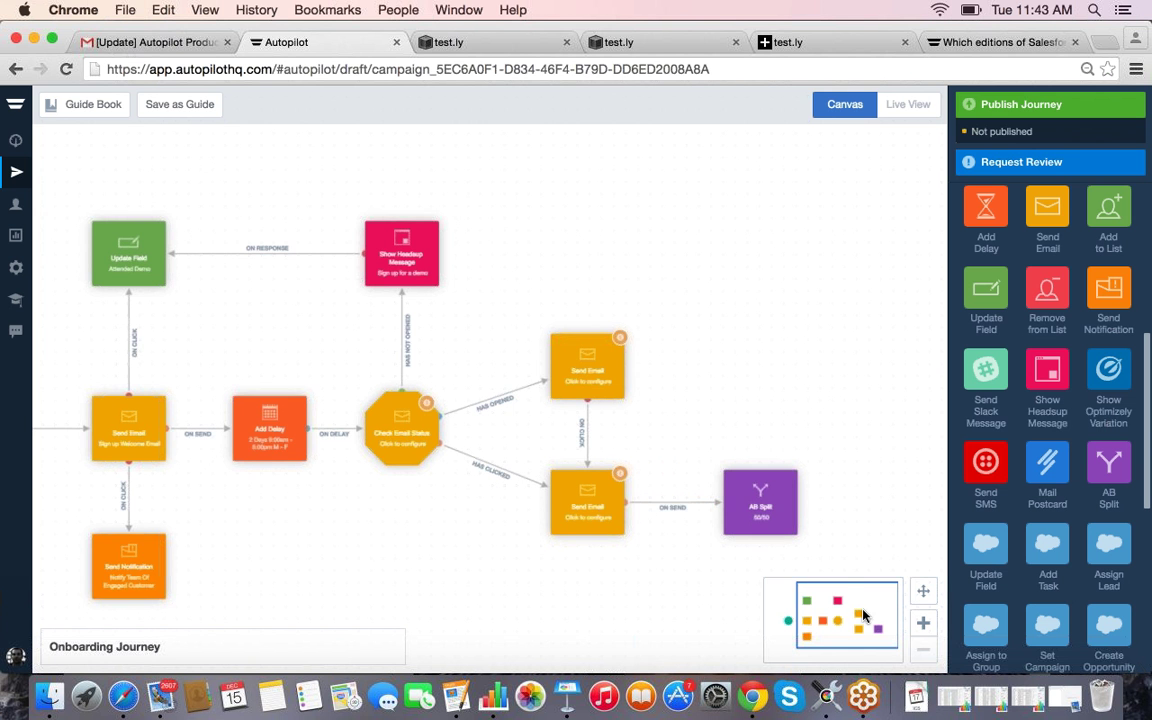
left_click_drag(856, 602, 856, 606)
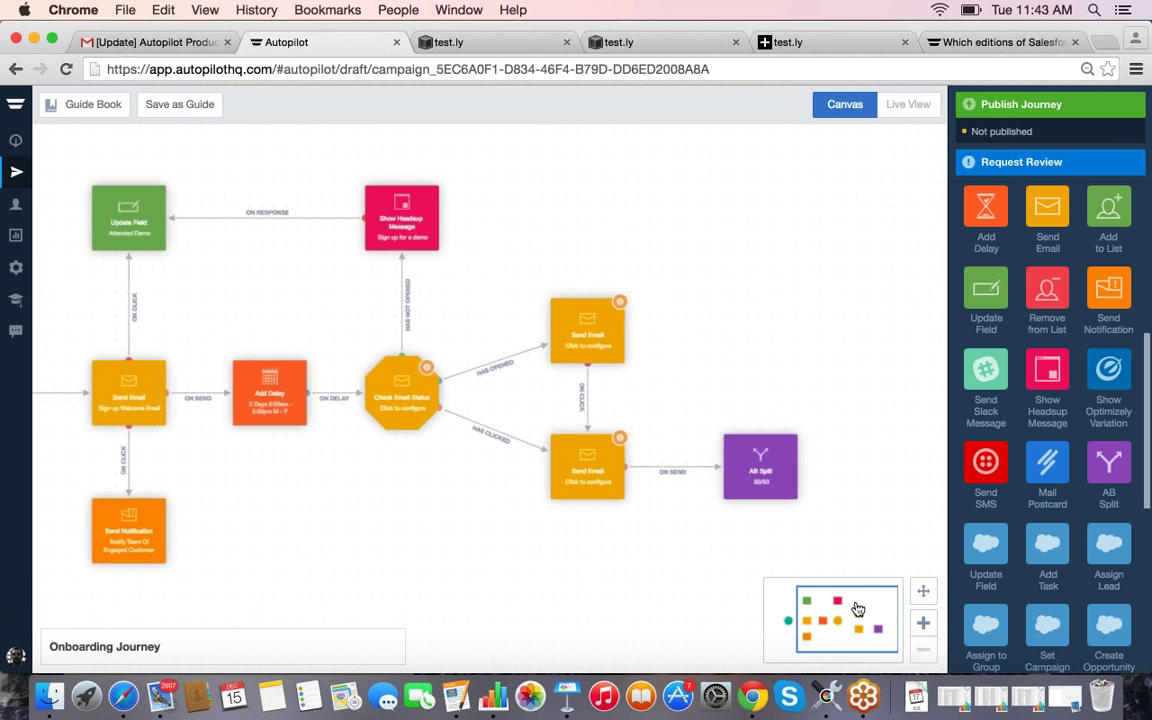
Step: Confirm the AB Split's 50/50 paths and place a Send SMS step beside it
left_click(767, 470)
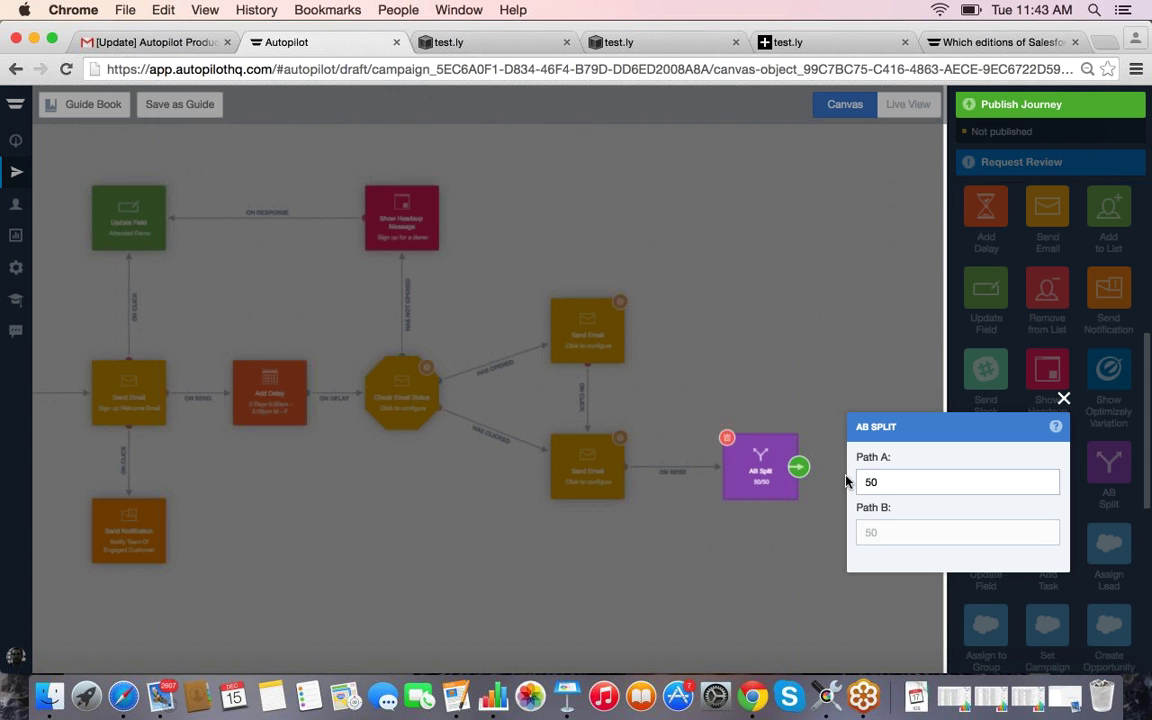
left_click(1065, 399)
left_click_drag(986, 461, 878, 398)
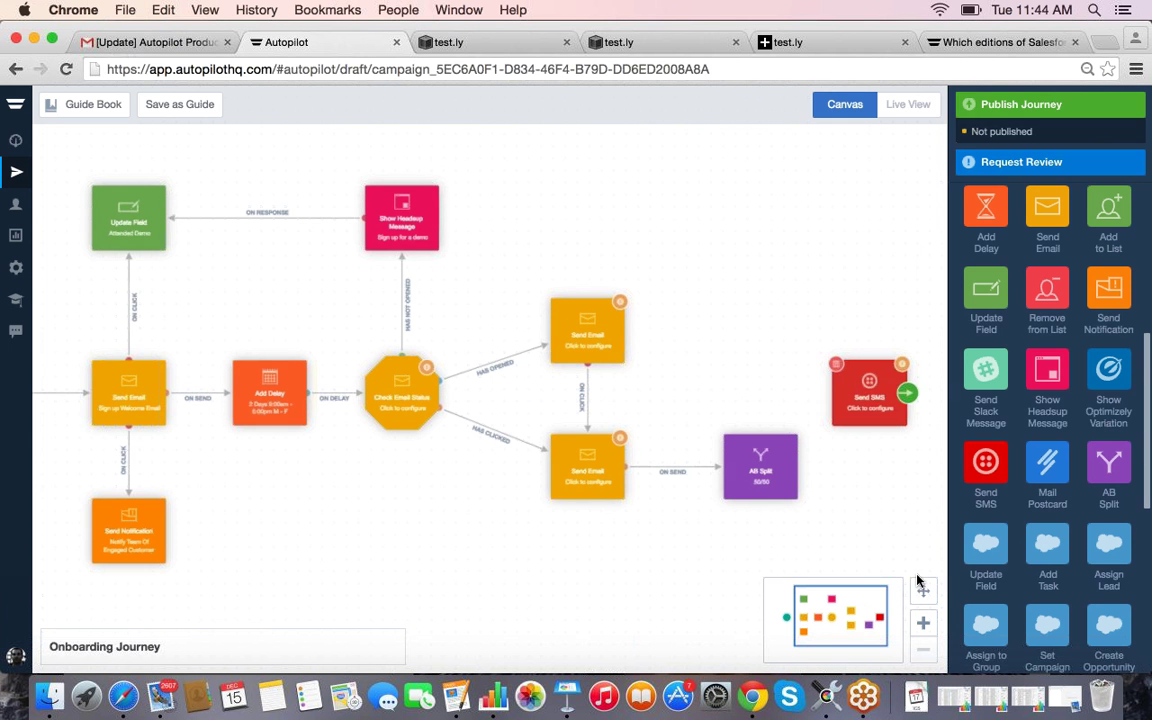
Step: Add a Mail Postcard step below Send SMS as the AB Split's second branch
scroll(1036, 479, "up", 1)
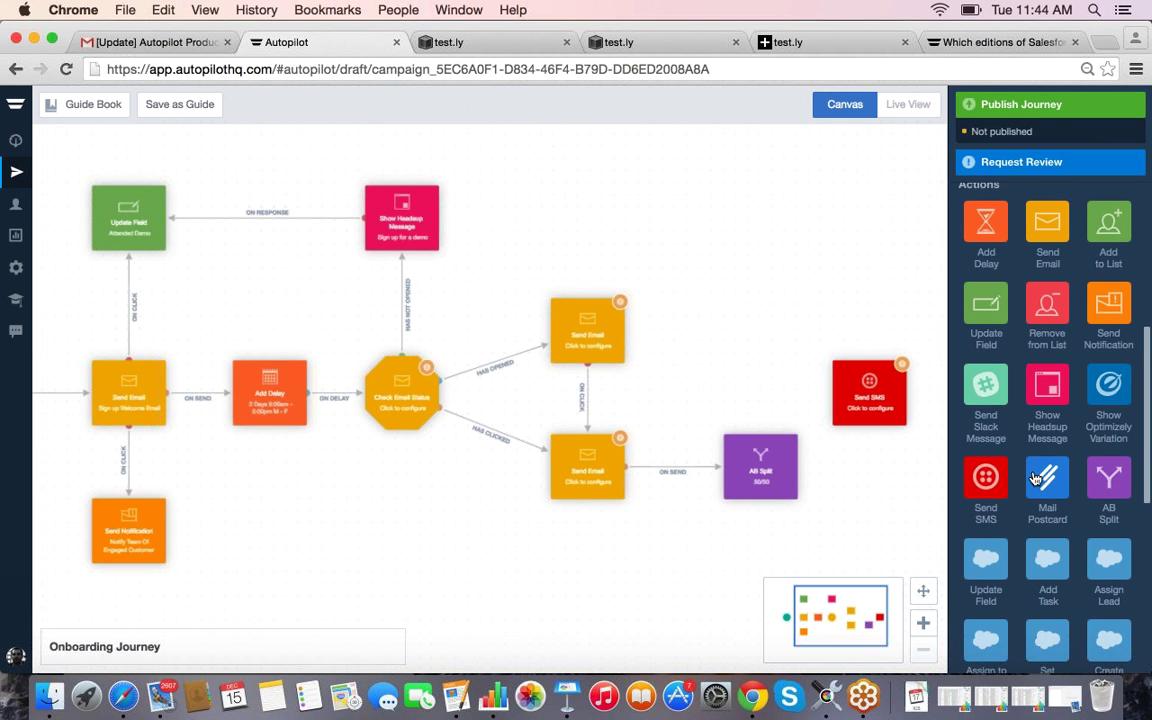
scroll(1040, 420, "up", 1)
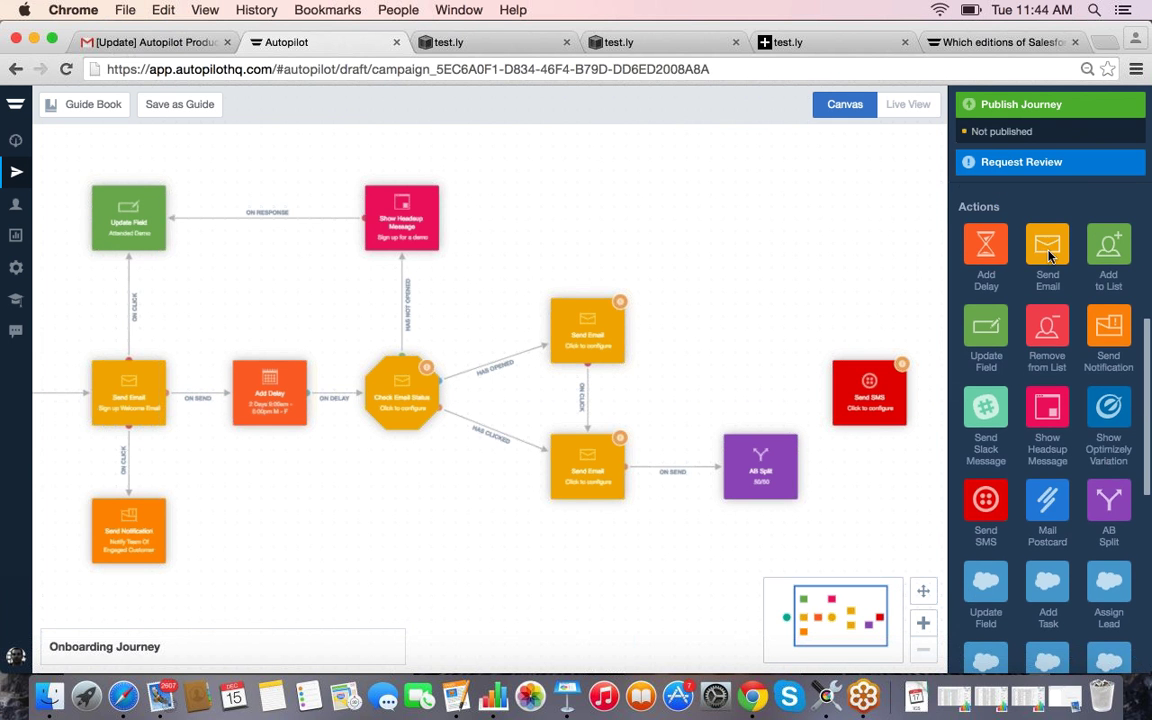
left_click_drag(1047, 500, 862, 532)
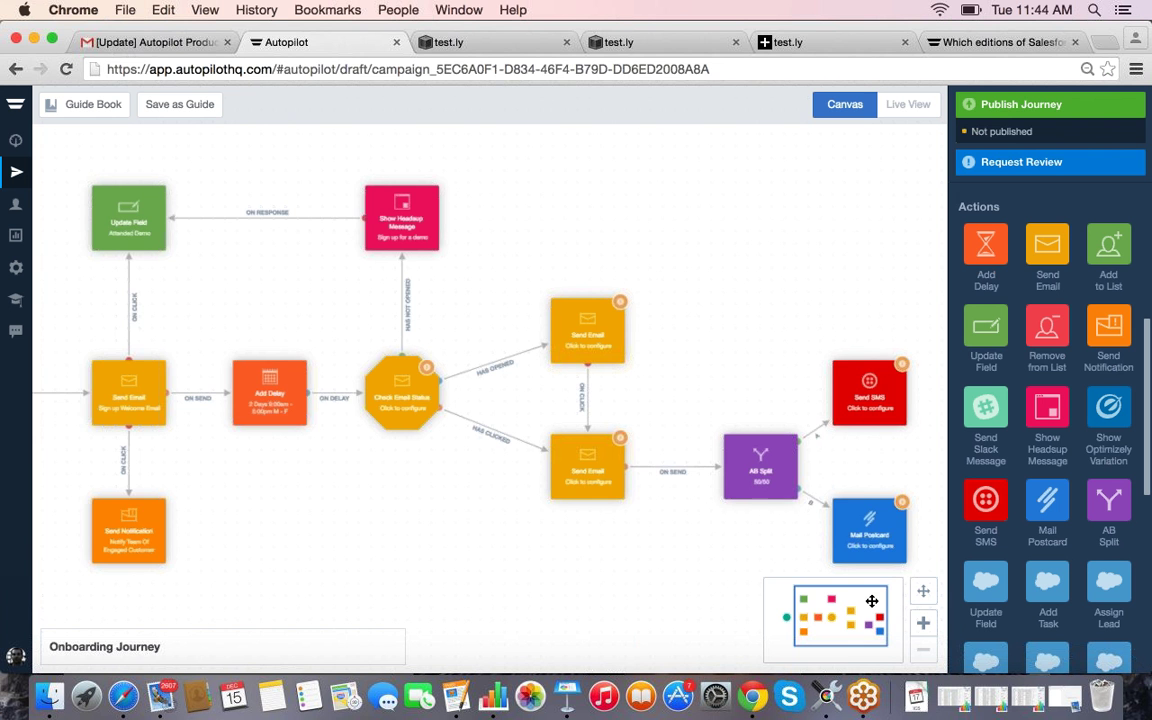
left_click_drag(872, 600, 883, 601)
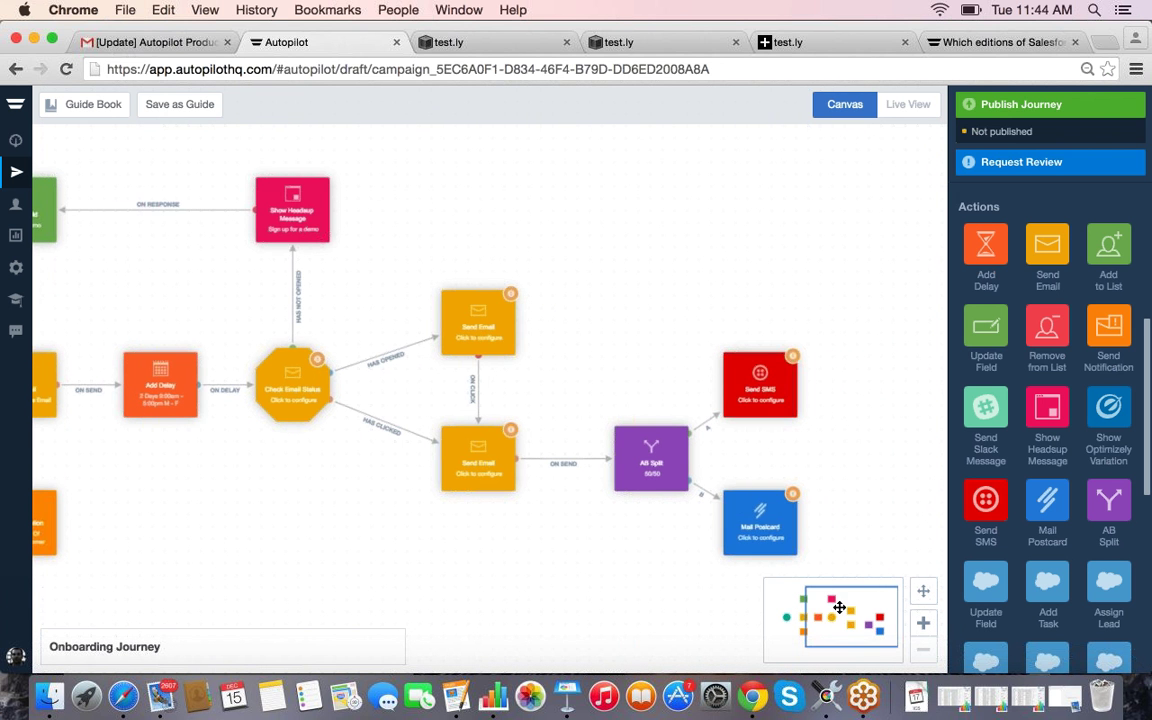
scroll(830, 422, "down", 1)
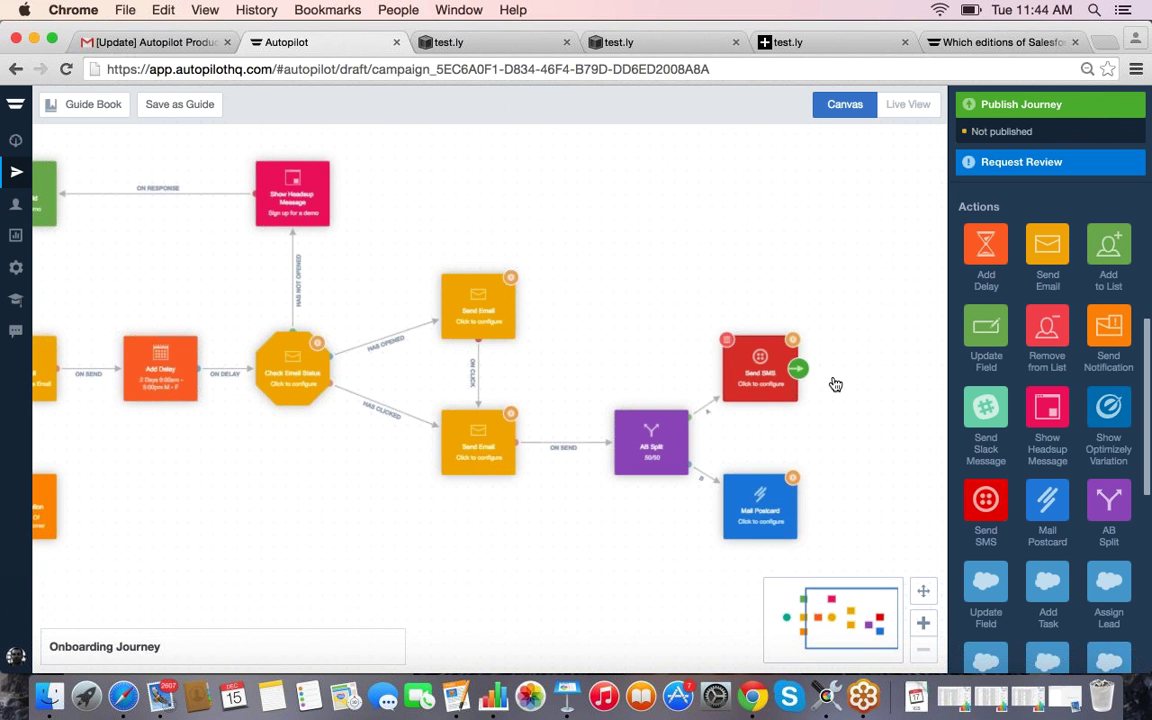
Step: Add two Has Visited Page conditions to the right of the Send SMS and Mail Postcard steps
scroll(833, 377, "down", 3)
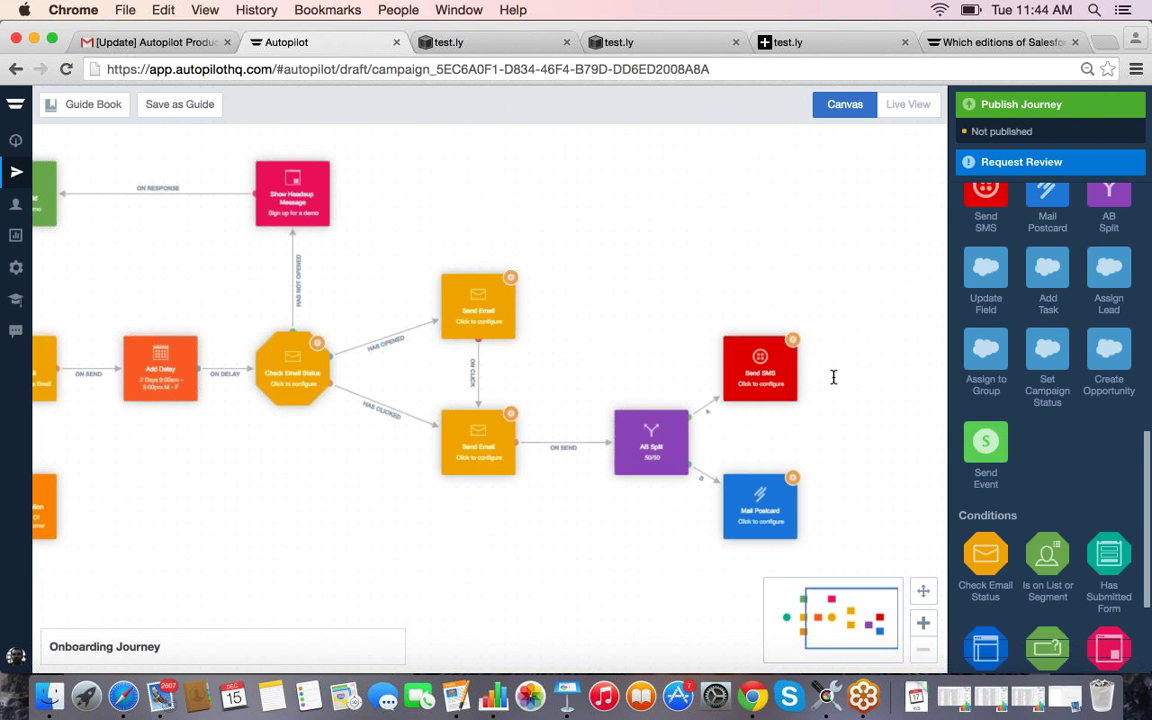
scroll(977, 419, "up", 2)
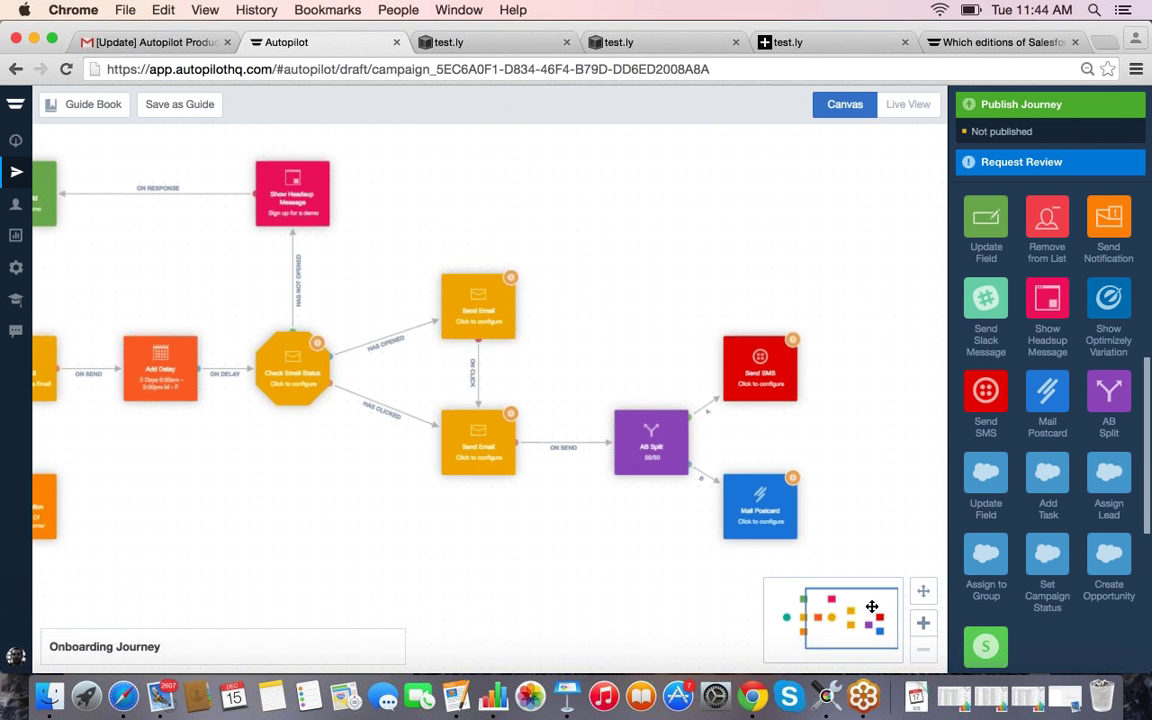
scroll(872, 607, "down", 1)
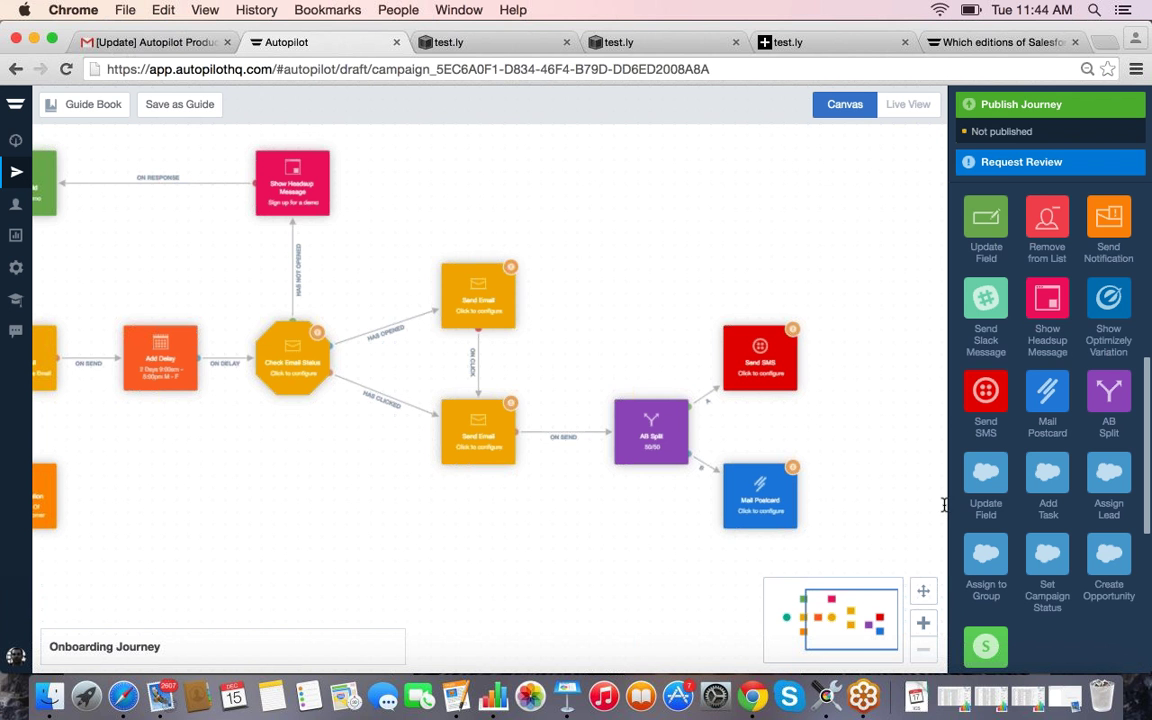
scroll(985, 490, "down", 3)
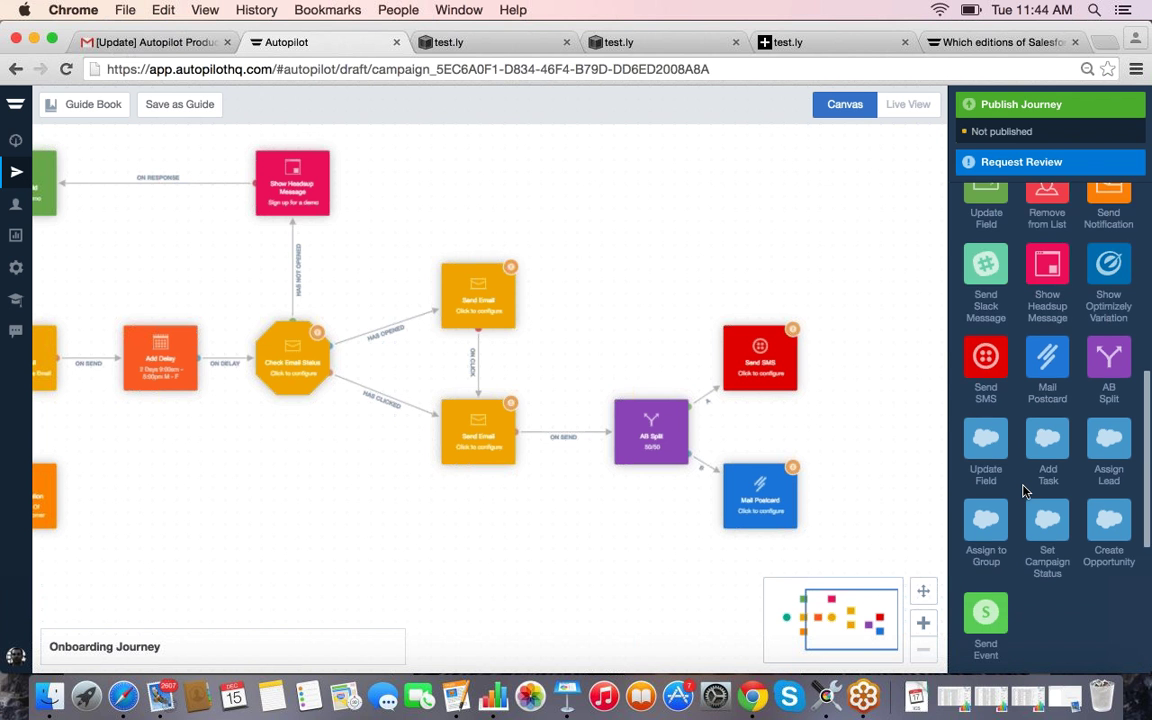
left_click_drag(990, 485, 792, 362)
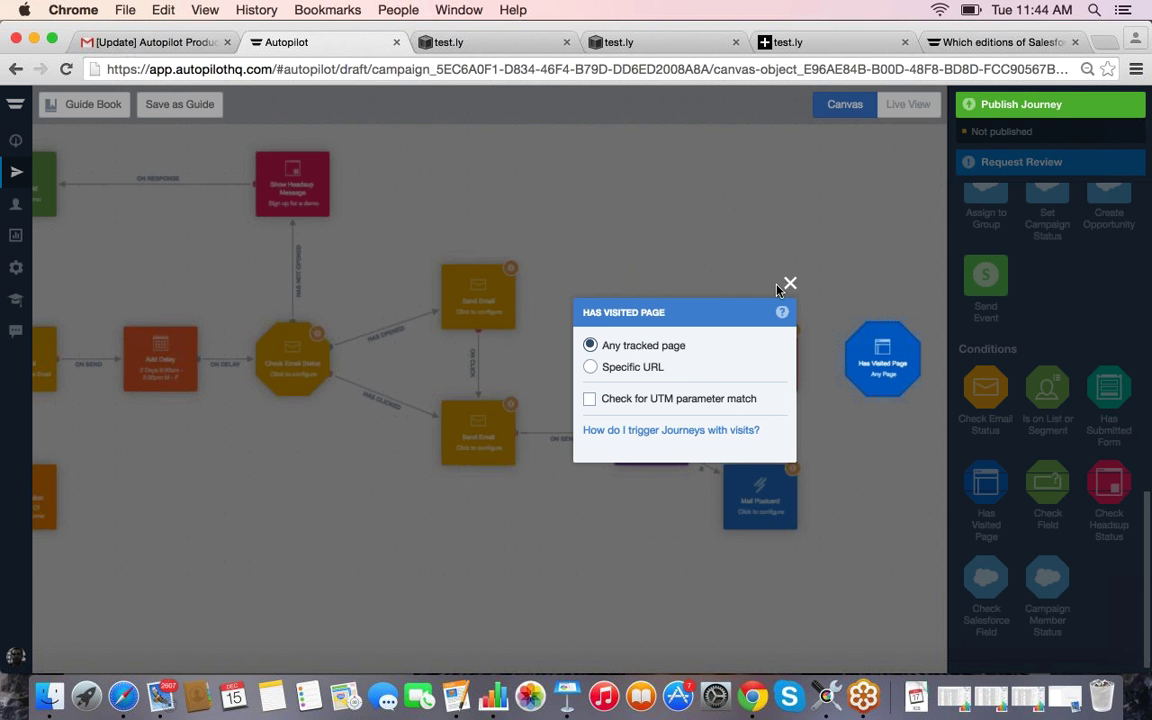
left_click(789, 284)
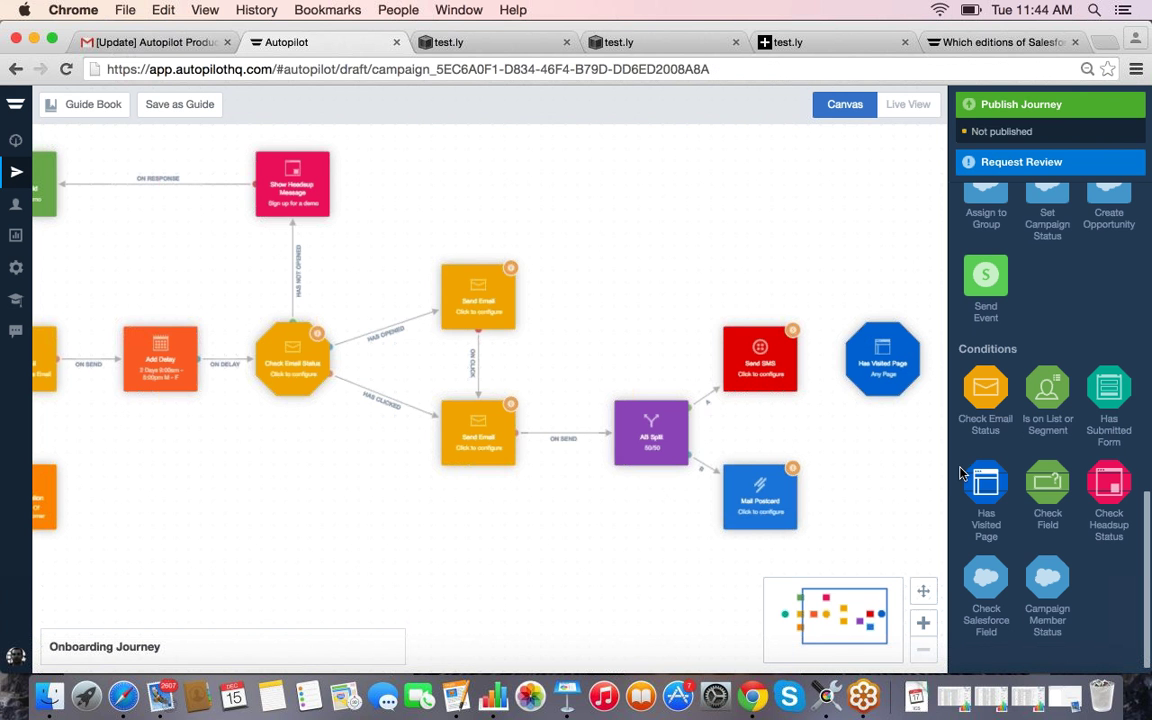
left_click_drag(960, 472, 873, 488)
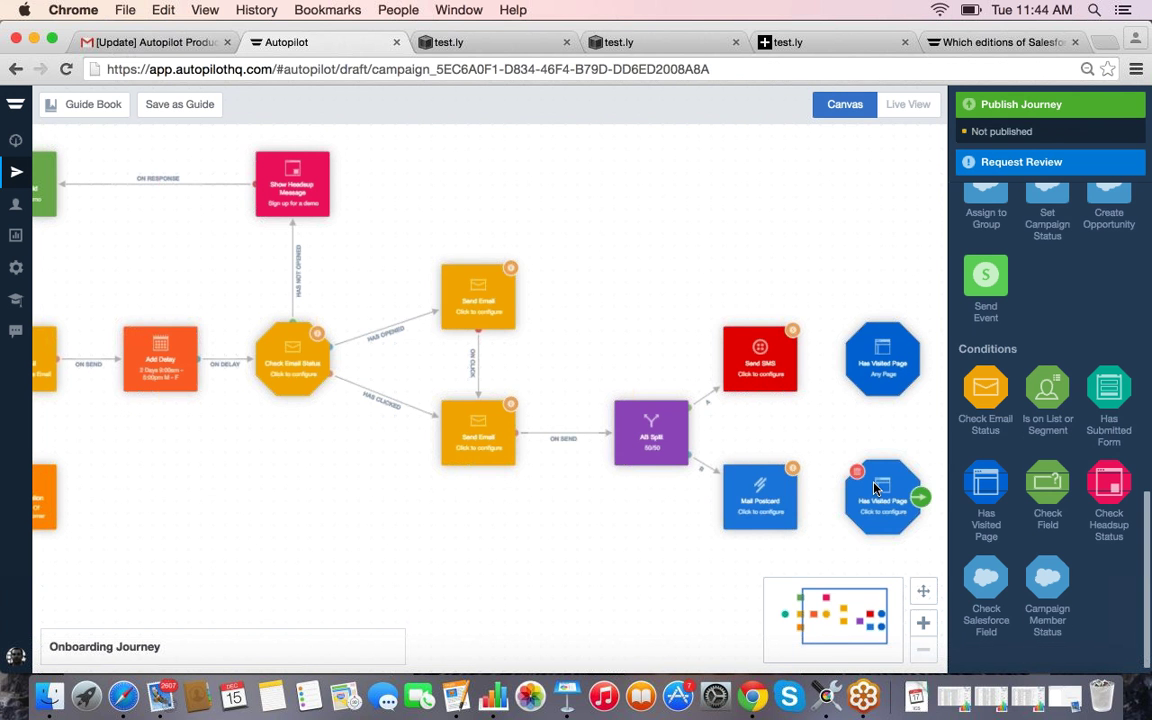
Step: Link Mail Postcard to the lower Has Visited Page and Send SMS to the upper one
left_click_drag(800, 495, 852, 500)
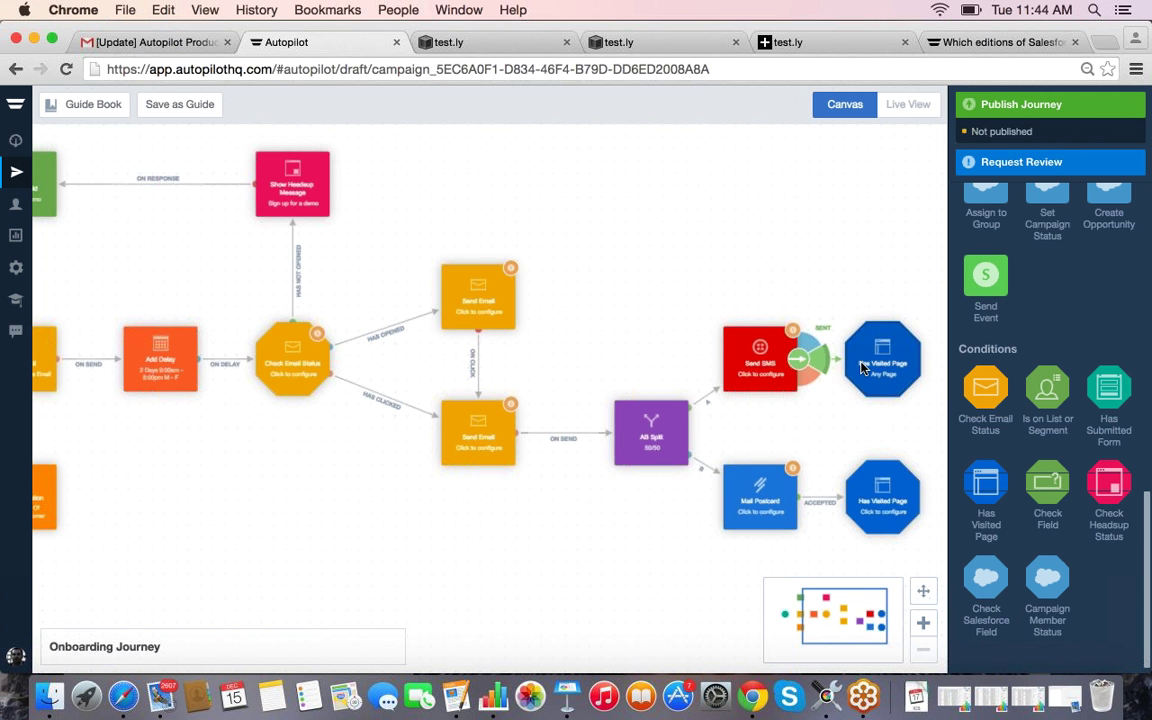
left_click_drag(797, 358, 878, 362)
left_click_drag(841, 605, 853, 605)
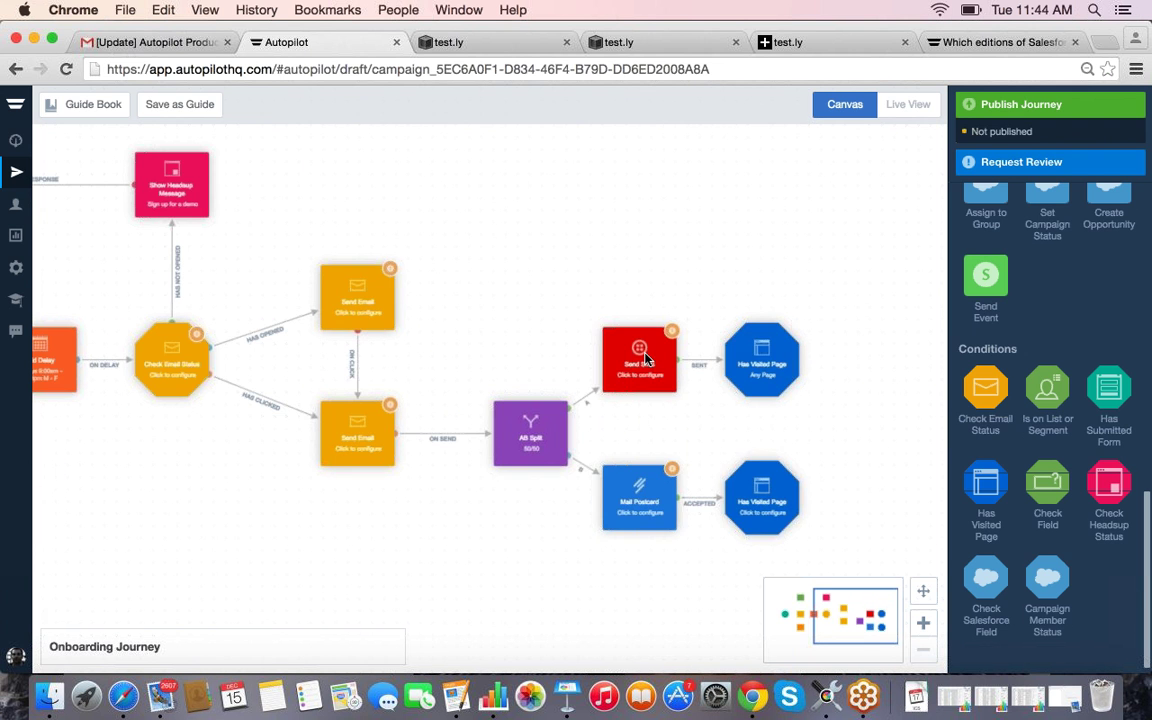
left_click(645, 358)
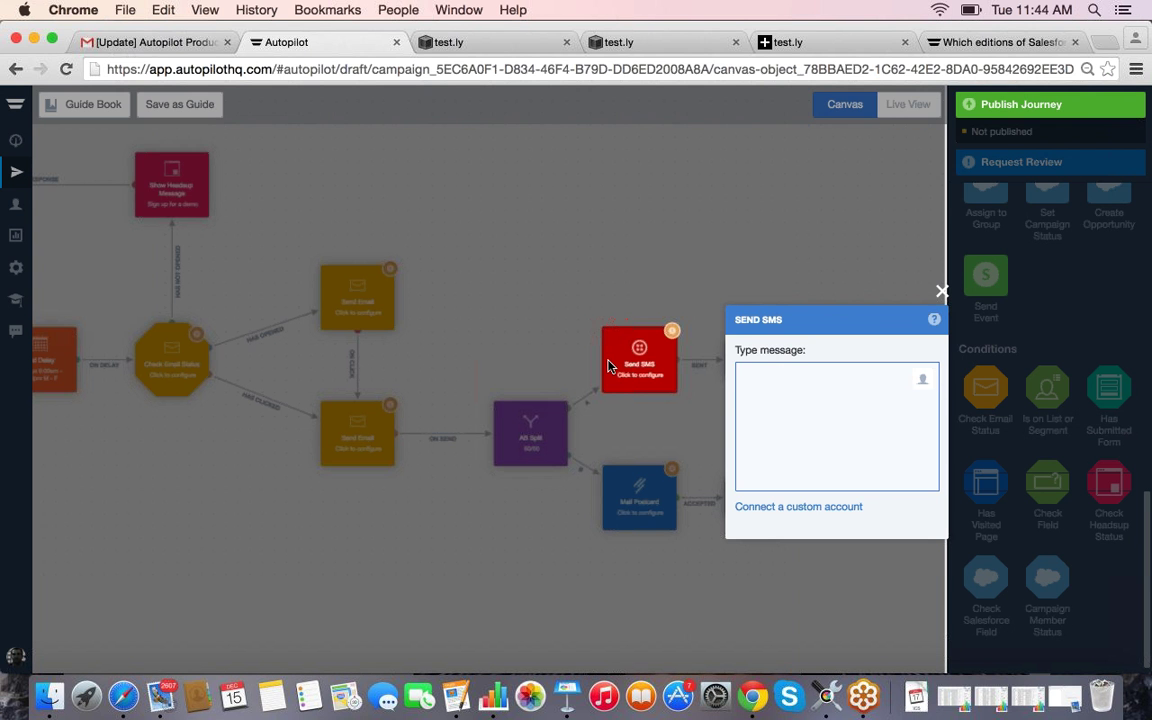
mouse_move(637, 364)
left_click(897, 398)
type("He")
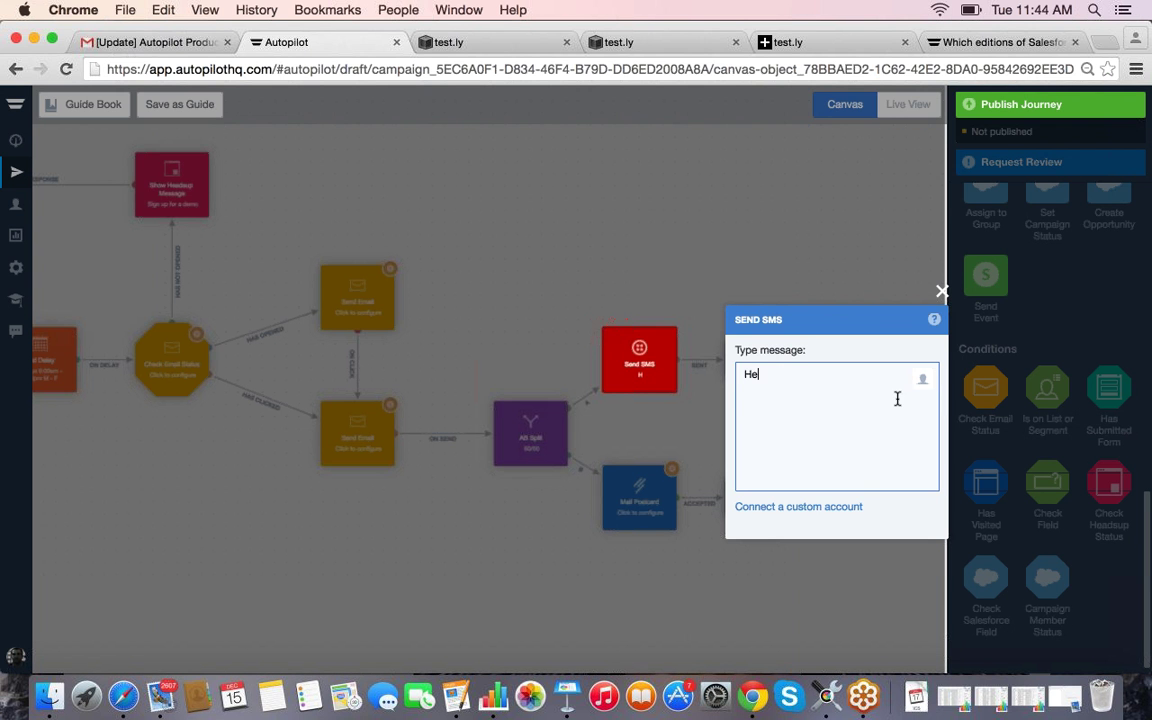
type("y")
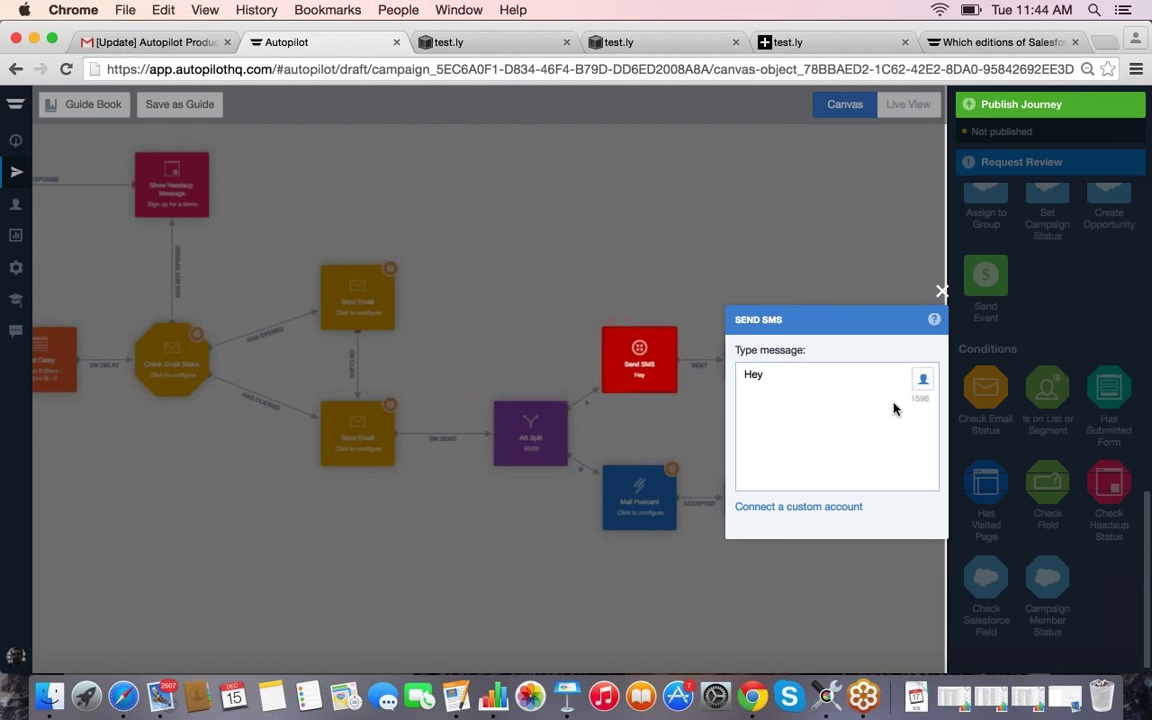
left_click(922, 378)
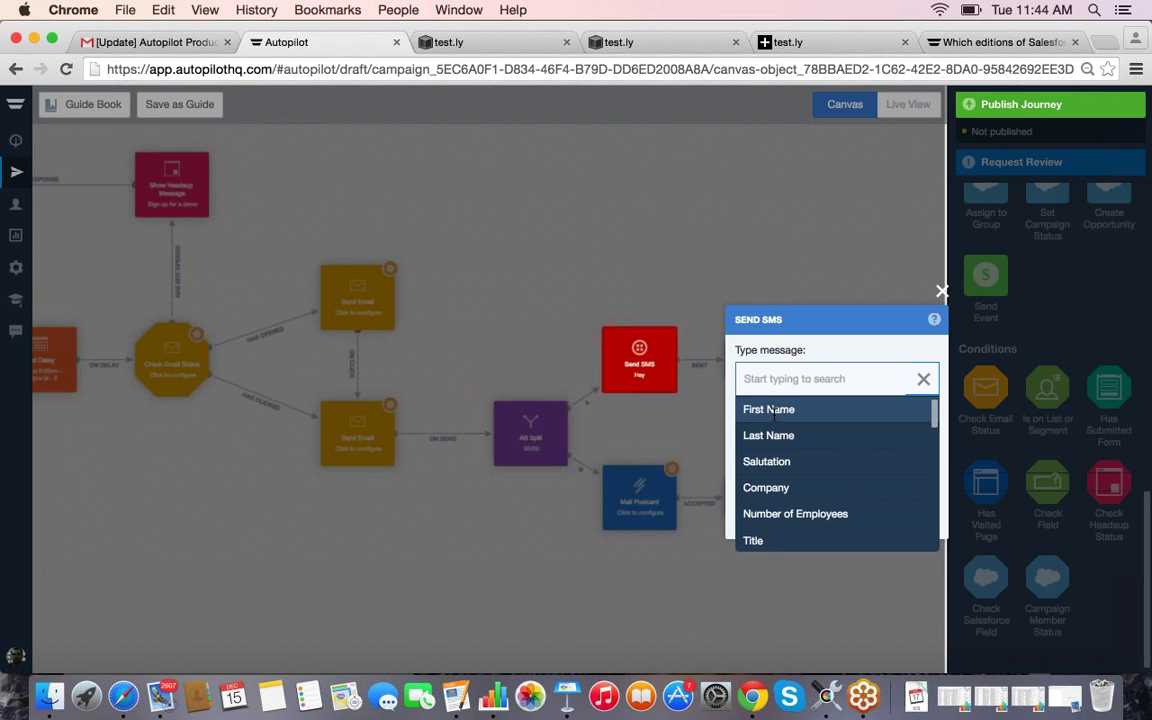
left_click(790, 410)
type(", ")
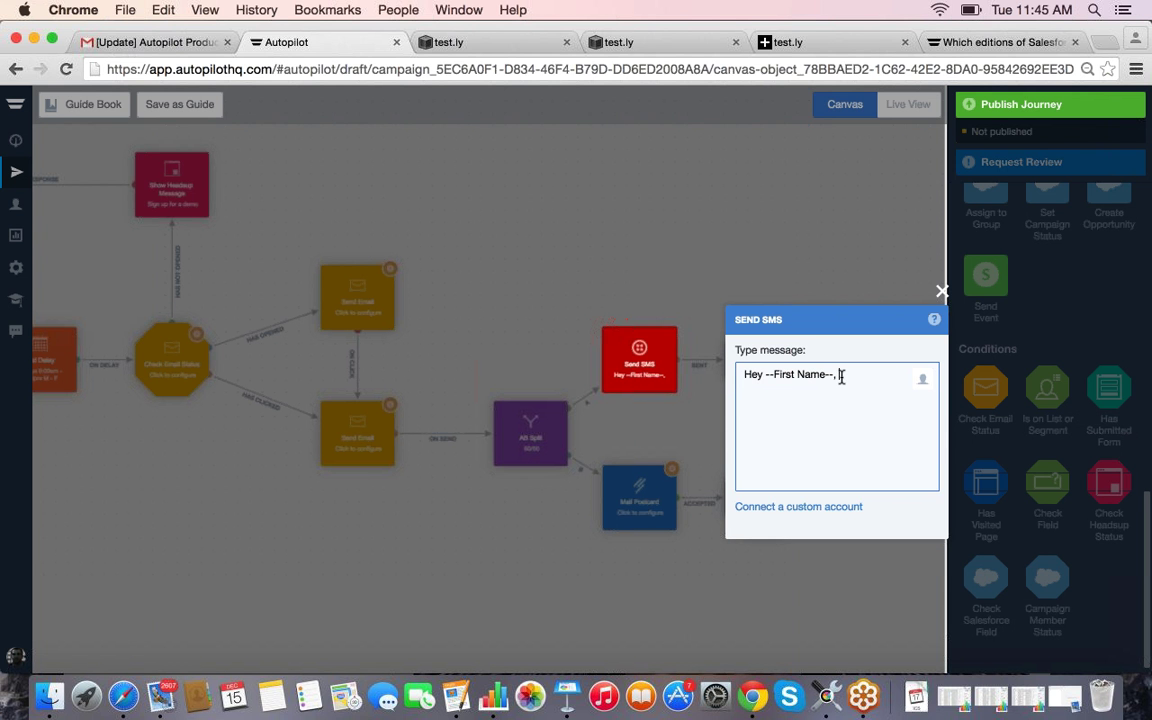
type("check out our ")
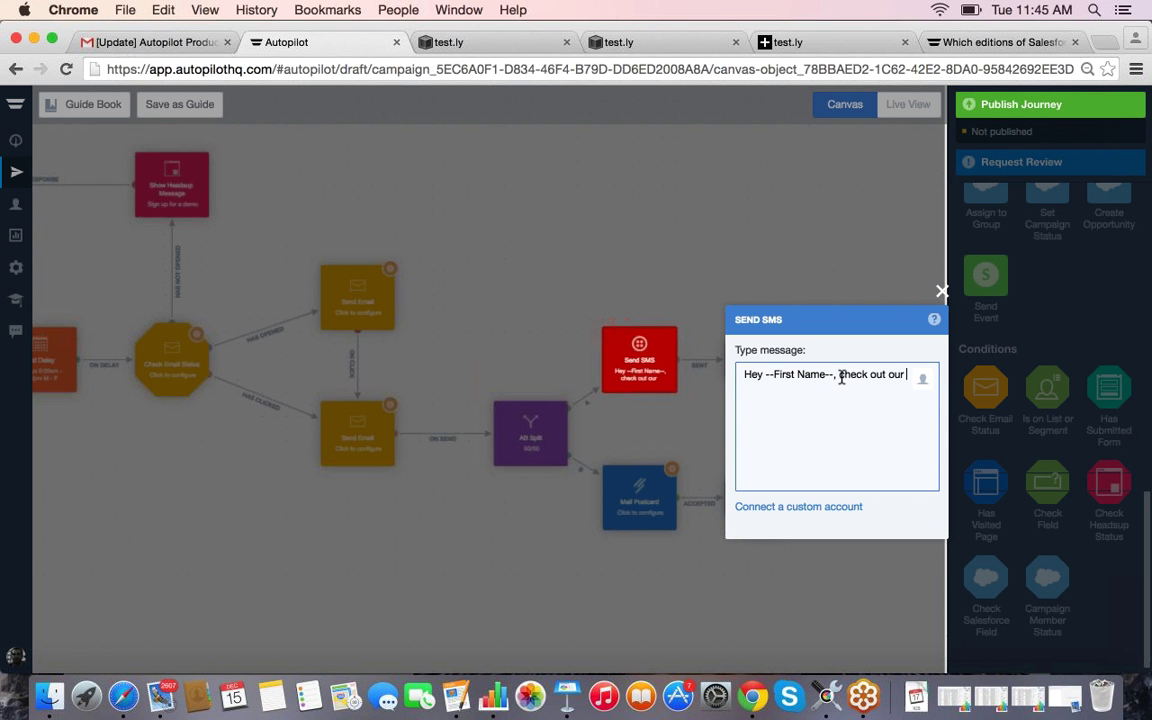
type("holiday offers at the")
key("BackSpace")
key("BackSpace")
type("i")
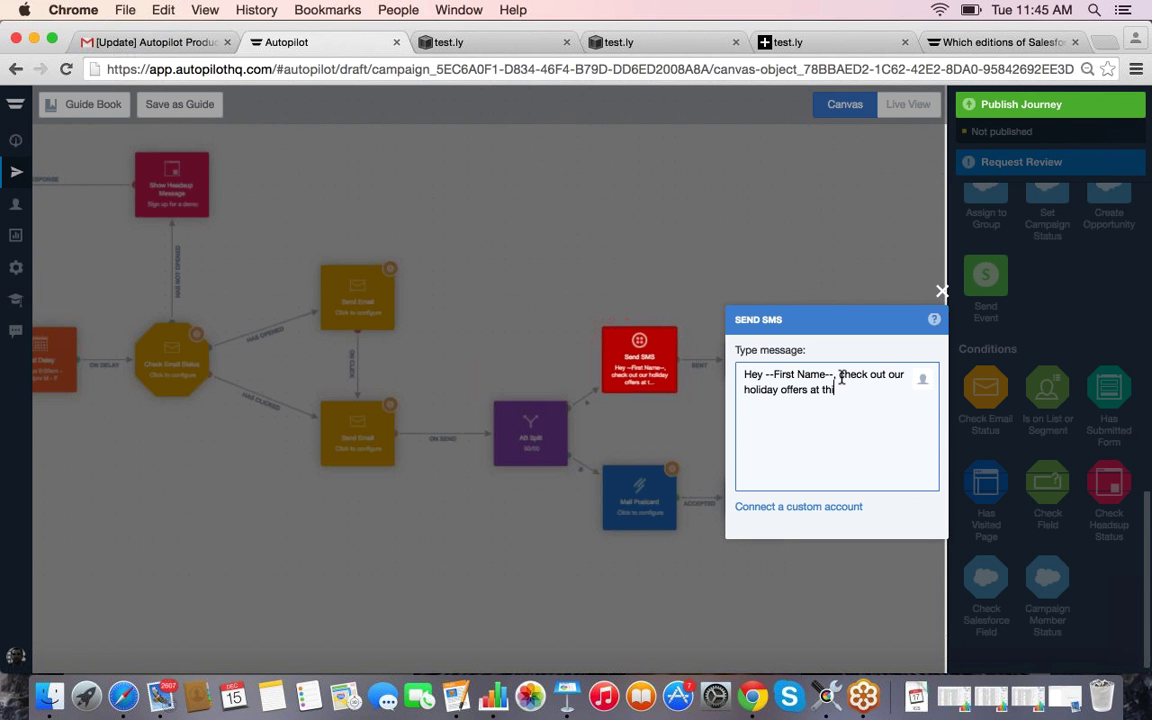
type("s link: ")
type("http")
type("://www")
type(".")
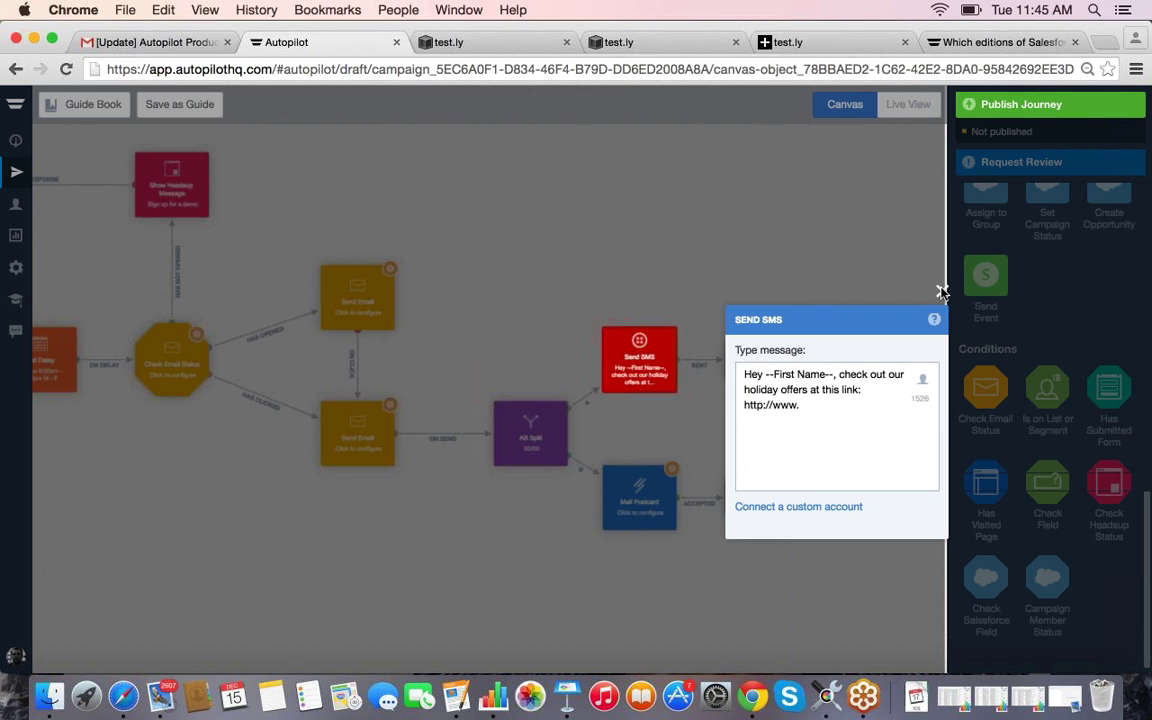
left_click(942, 292)
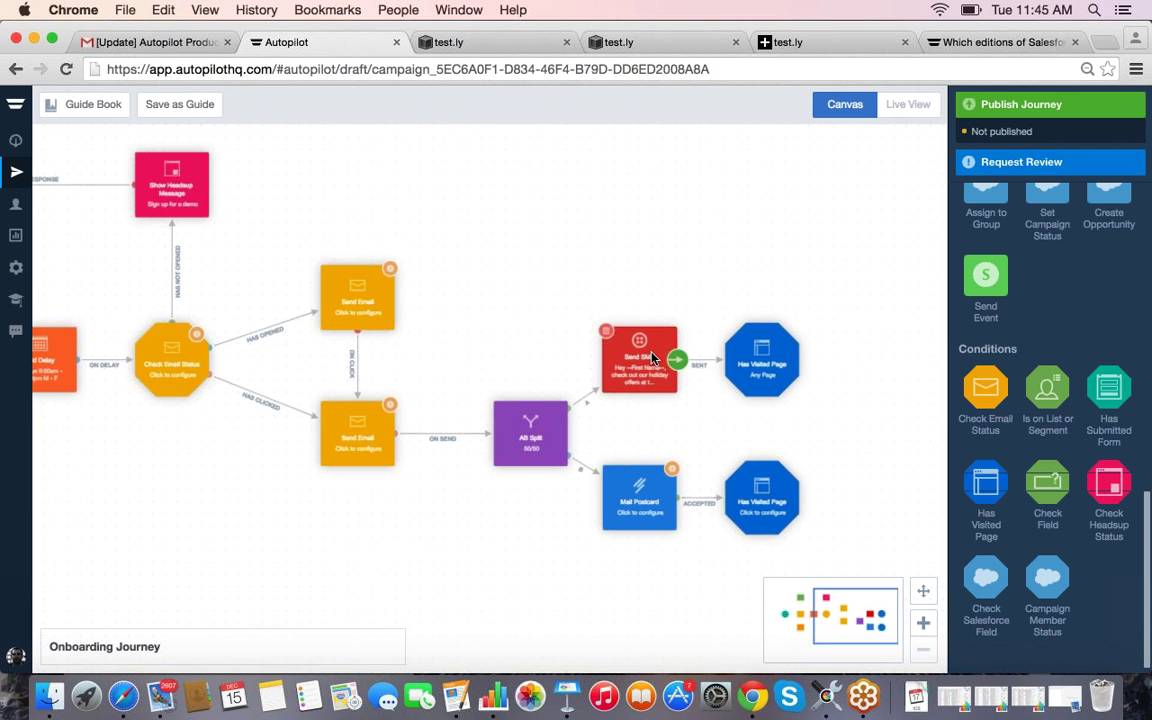
Step: Open the Mail Postcard step and start a new postcard, then cancel it
left_click(643, 500)
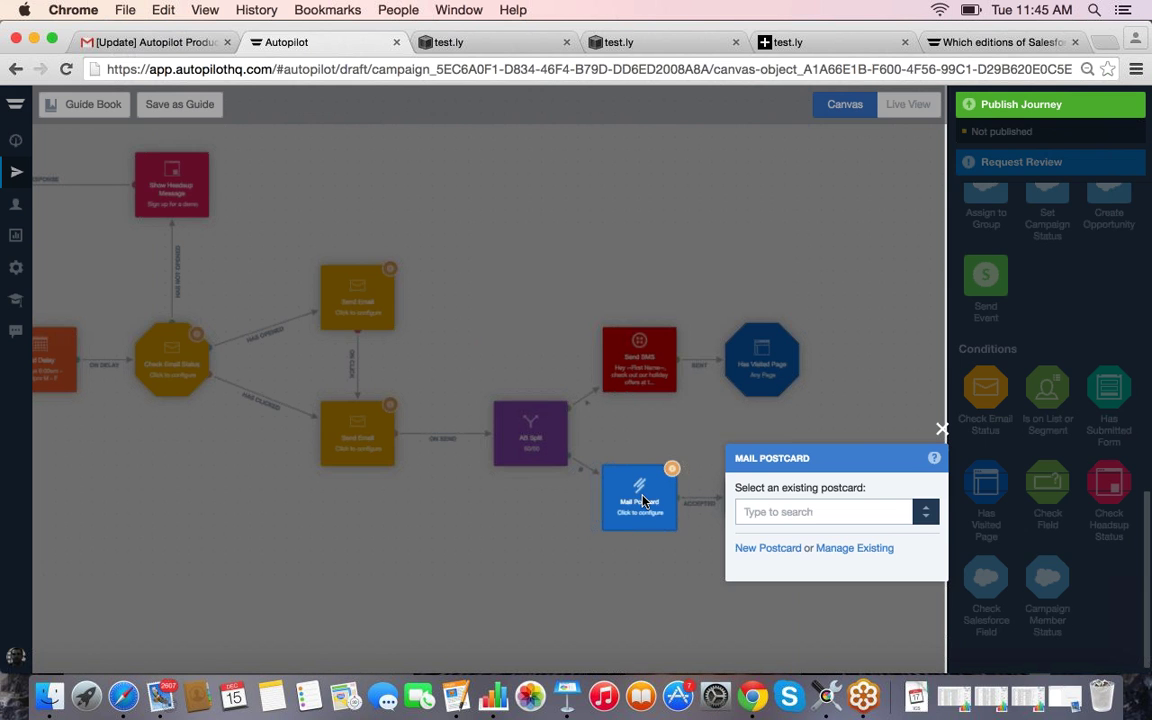
left_click(768, 548)
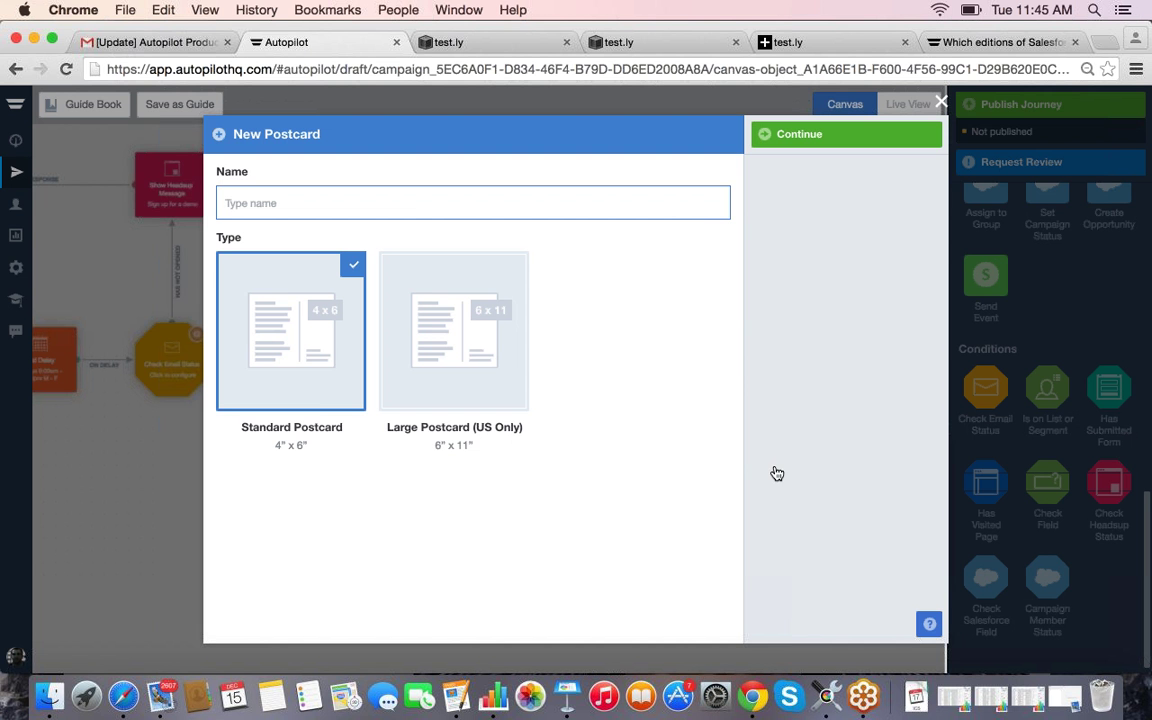
left_click(935, 101)
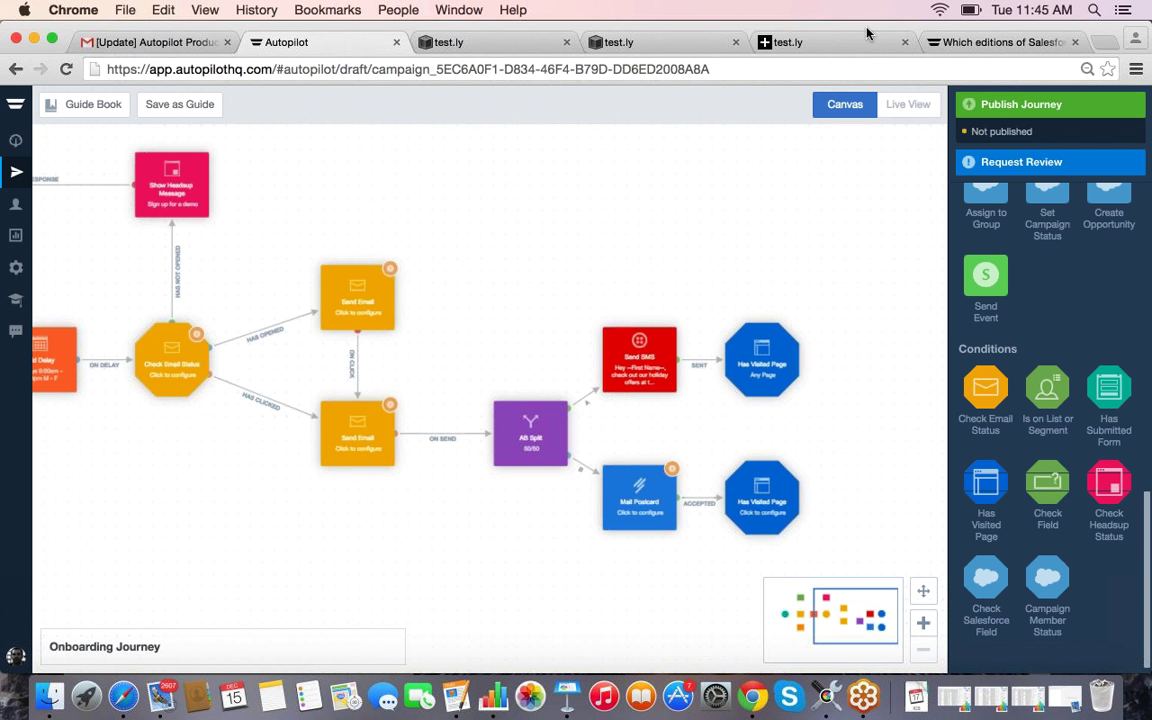
Step: Set the upper Has Visited Page to Specific URL and paste the test.ly pricing page address
left_click(790, 338)
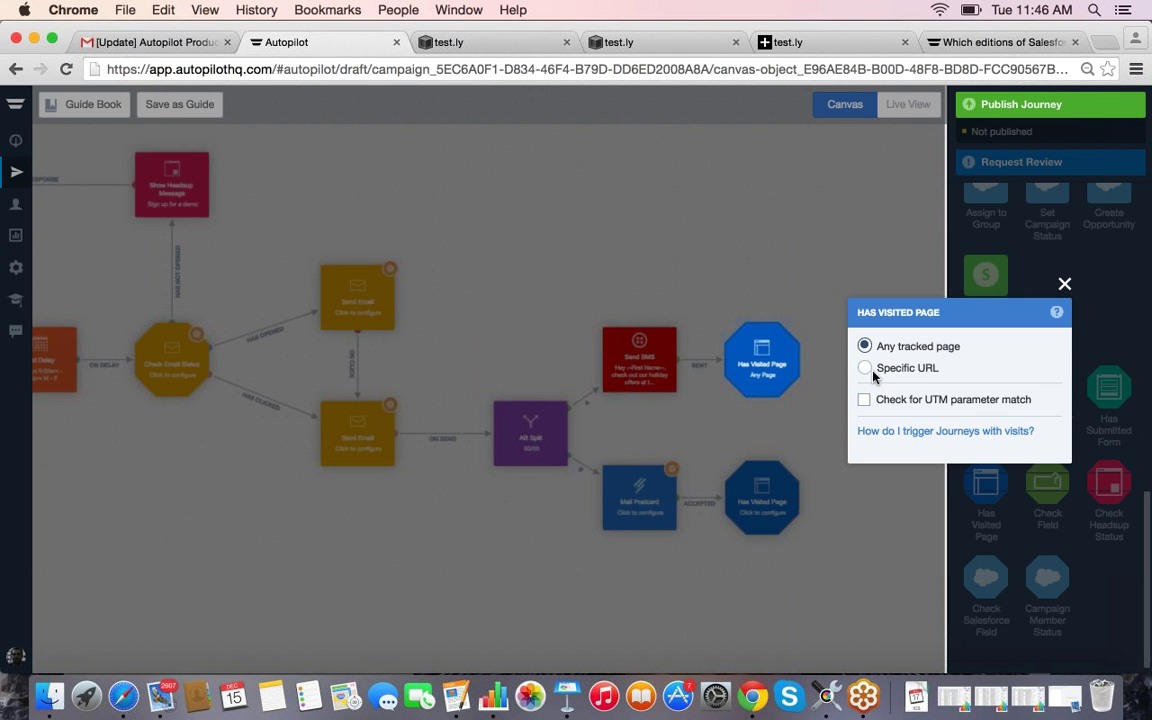
left_click(871, 372)
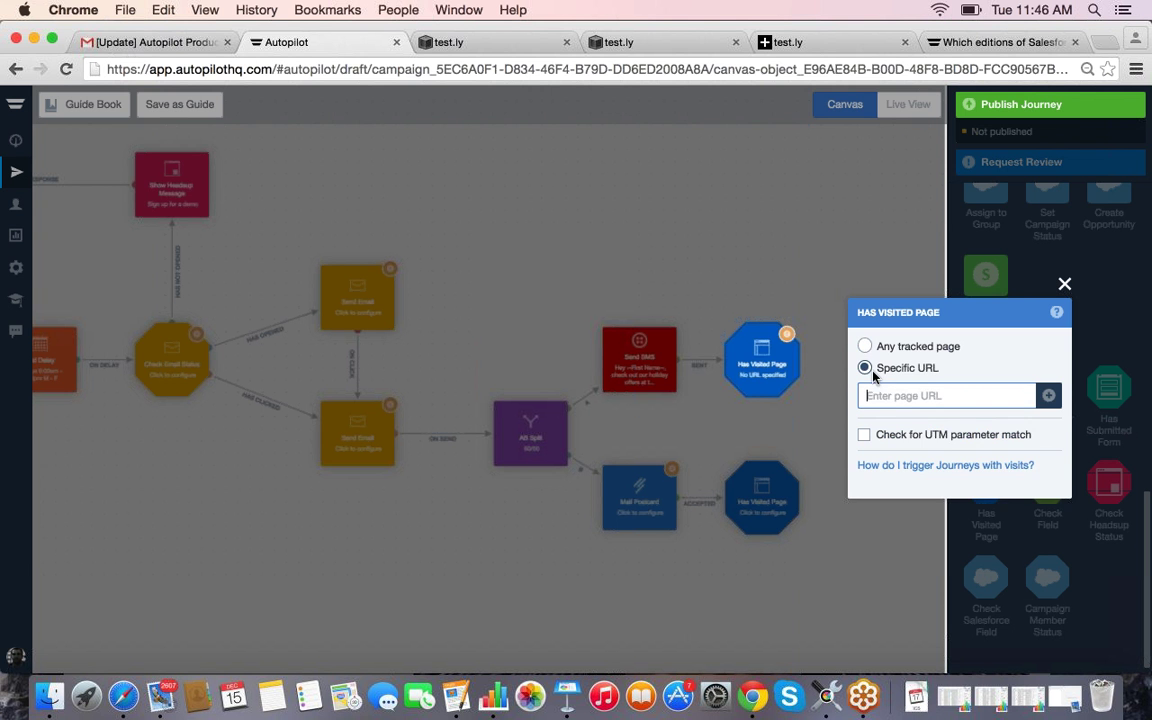
left_click(456, 44)
left_click(295, 128)
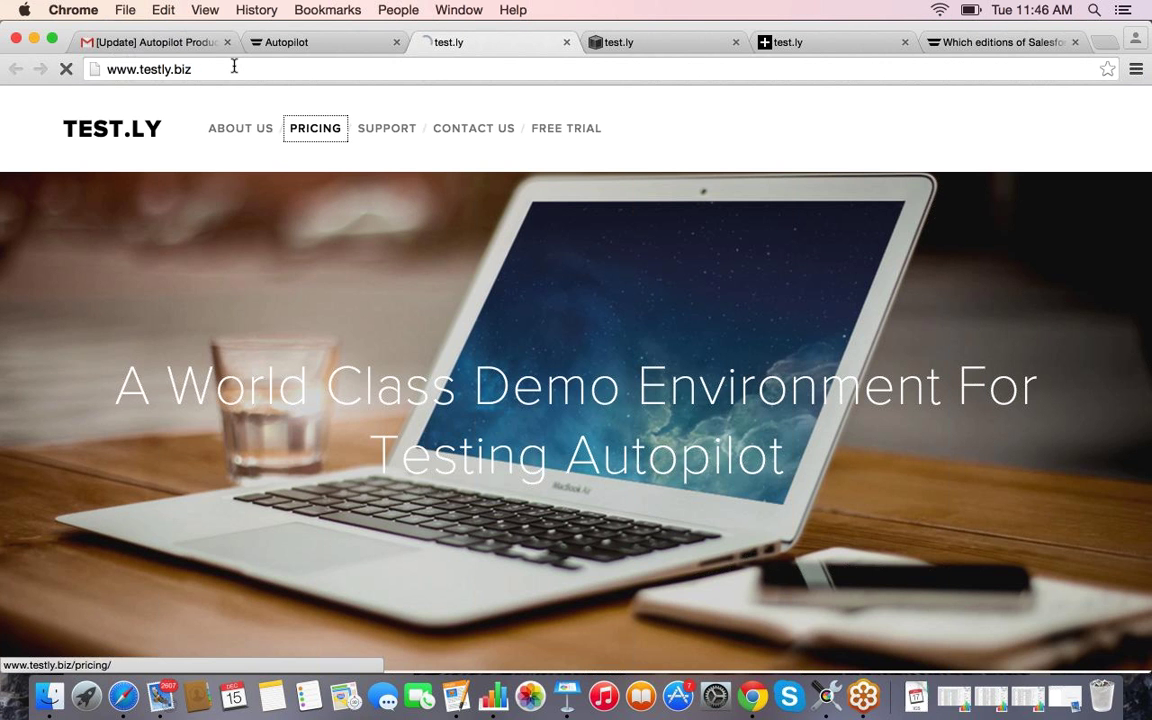
left_click(238, 66)
key("super+c")
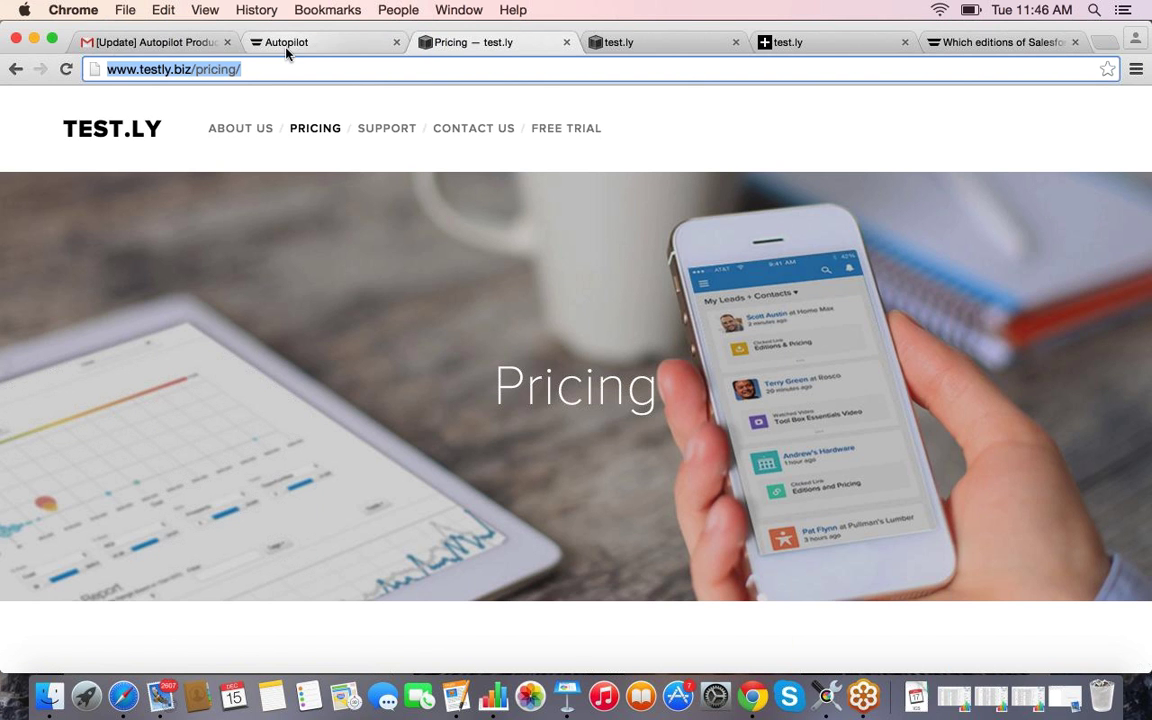
left_click(287, 44)
key("super+v")
left_click(1047, 395)
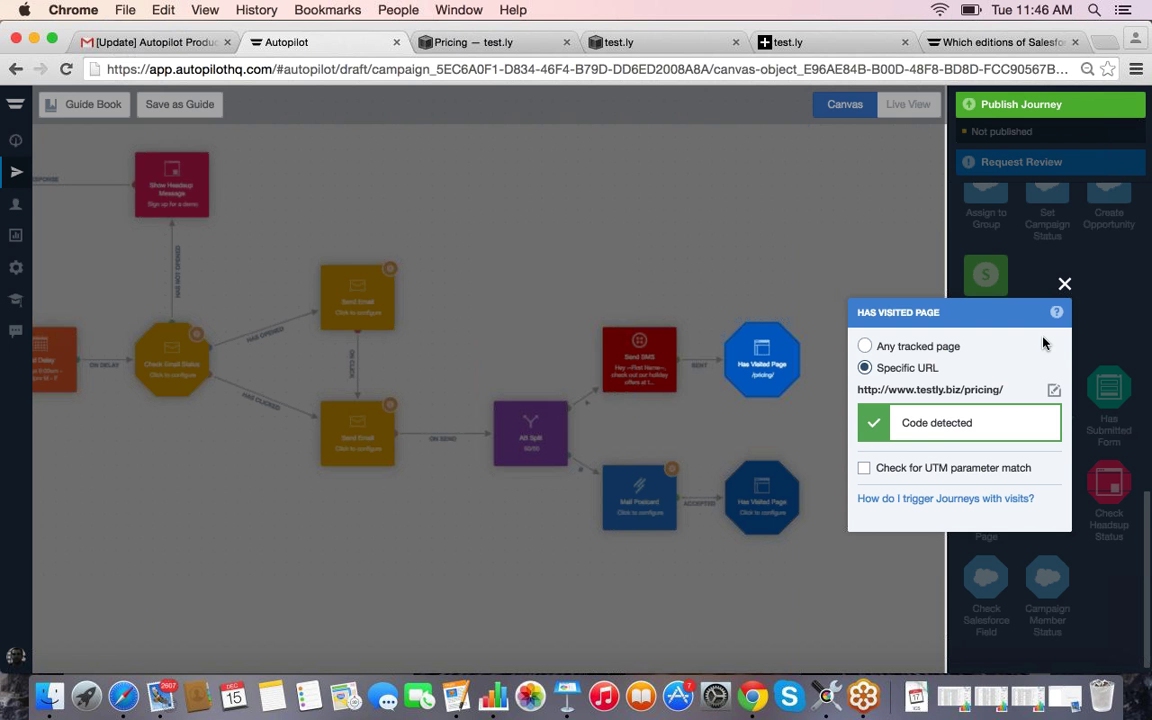
left_click(1064, 287)
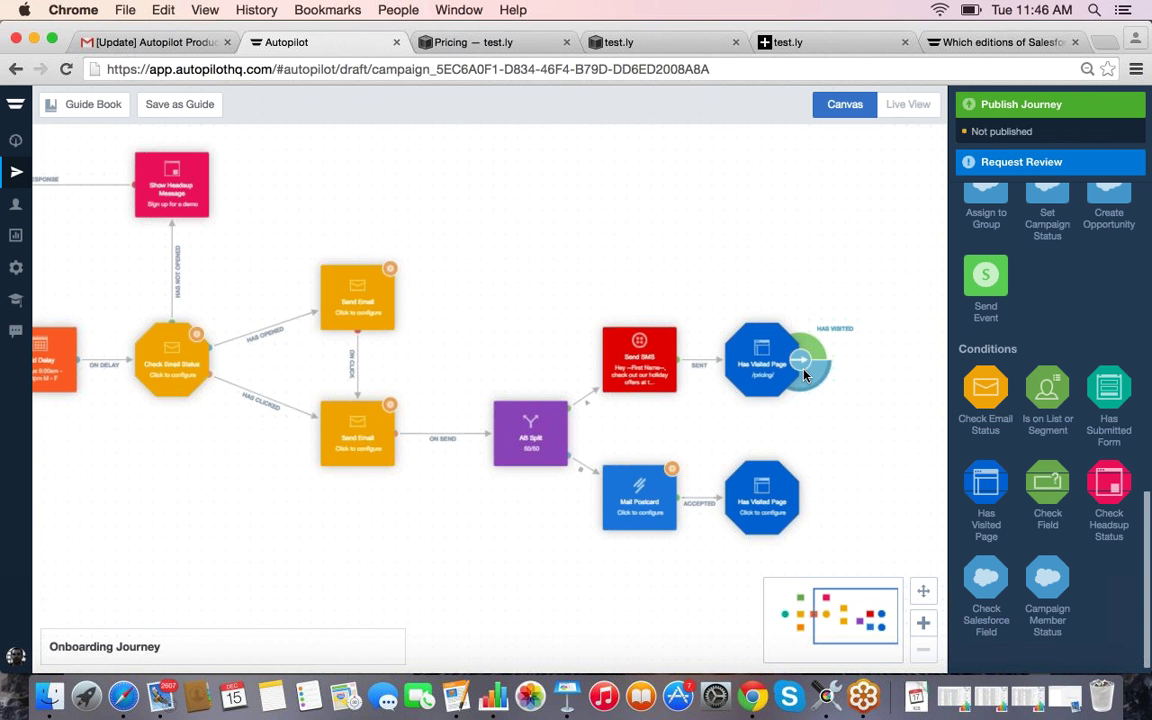
Step: Pan across the Onboarding Journey canvas, then open Email Reports showing the 60.00% open rate
left_click_drag(812, 348, 887, 358)
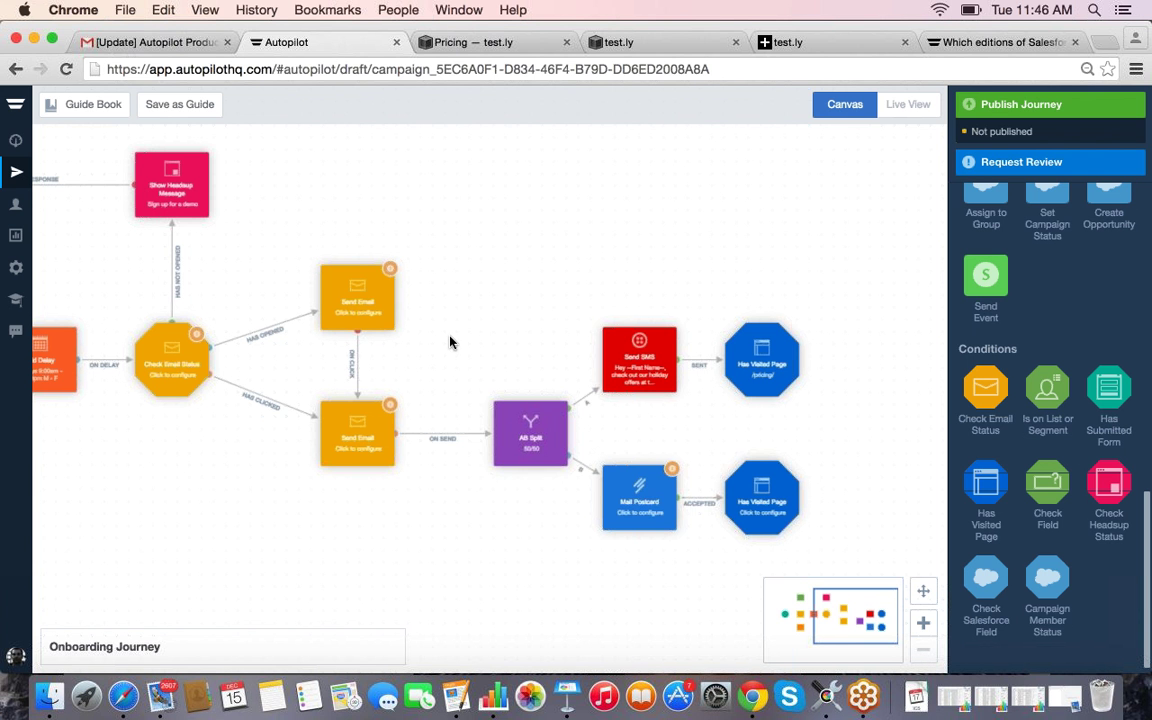
left_click_drag(832, 626, 798, 624)
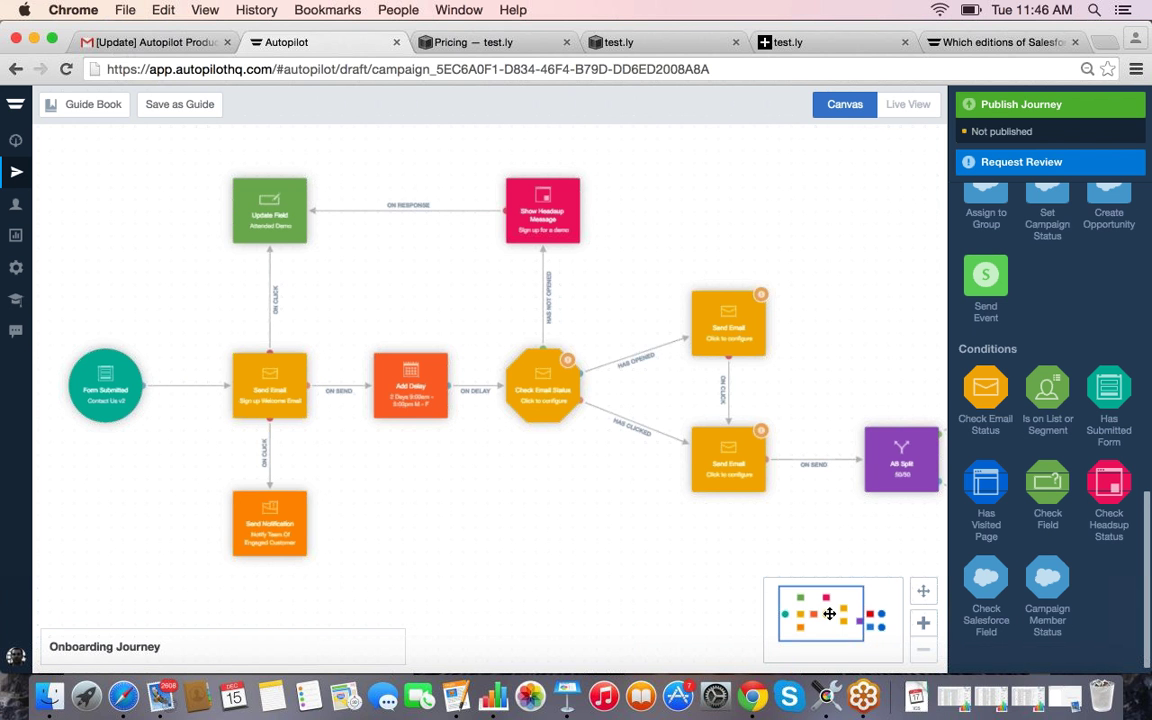
scroll(583, 412, "right", 6)
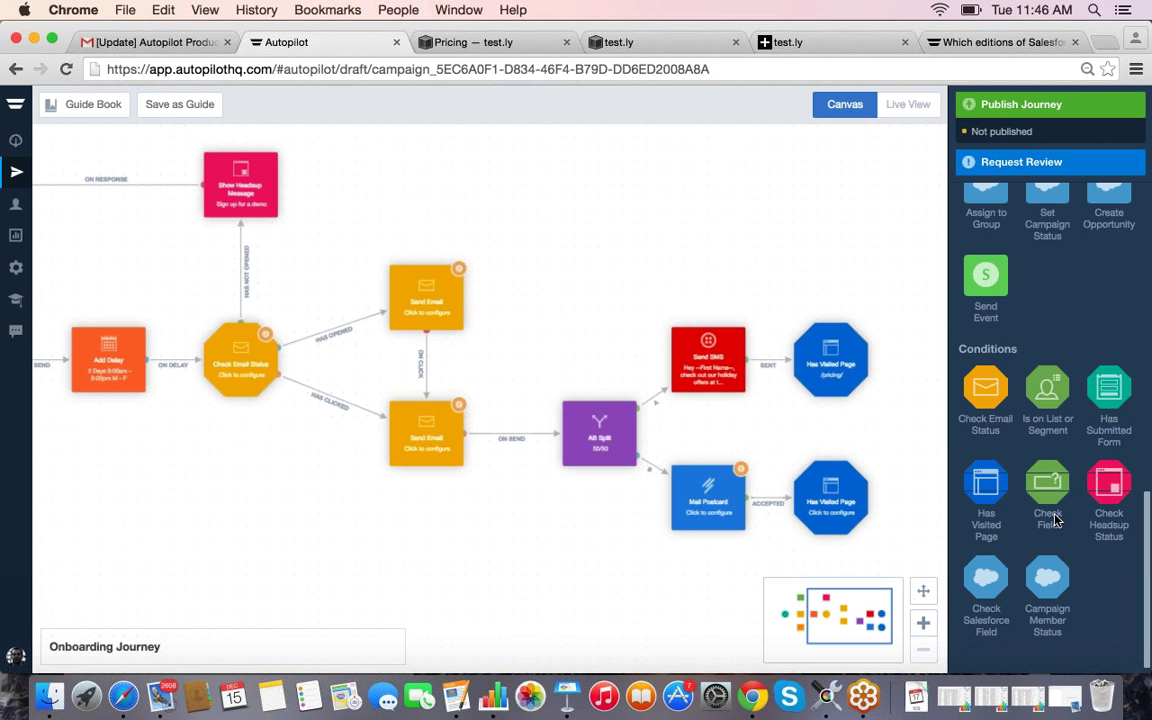
scroll(1058, 516, "up", 2)
scroll(1063, 516, "up", 3)
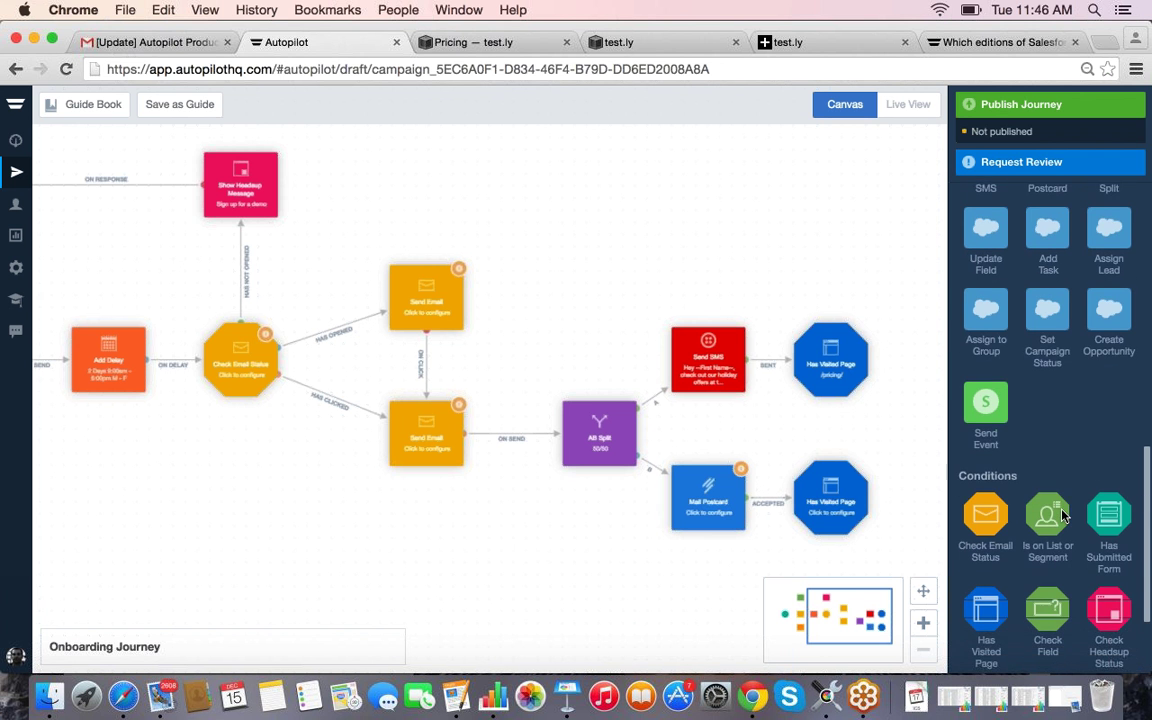
scroll(1063, 516, "up", 4)
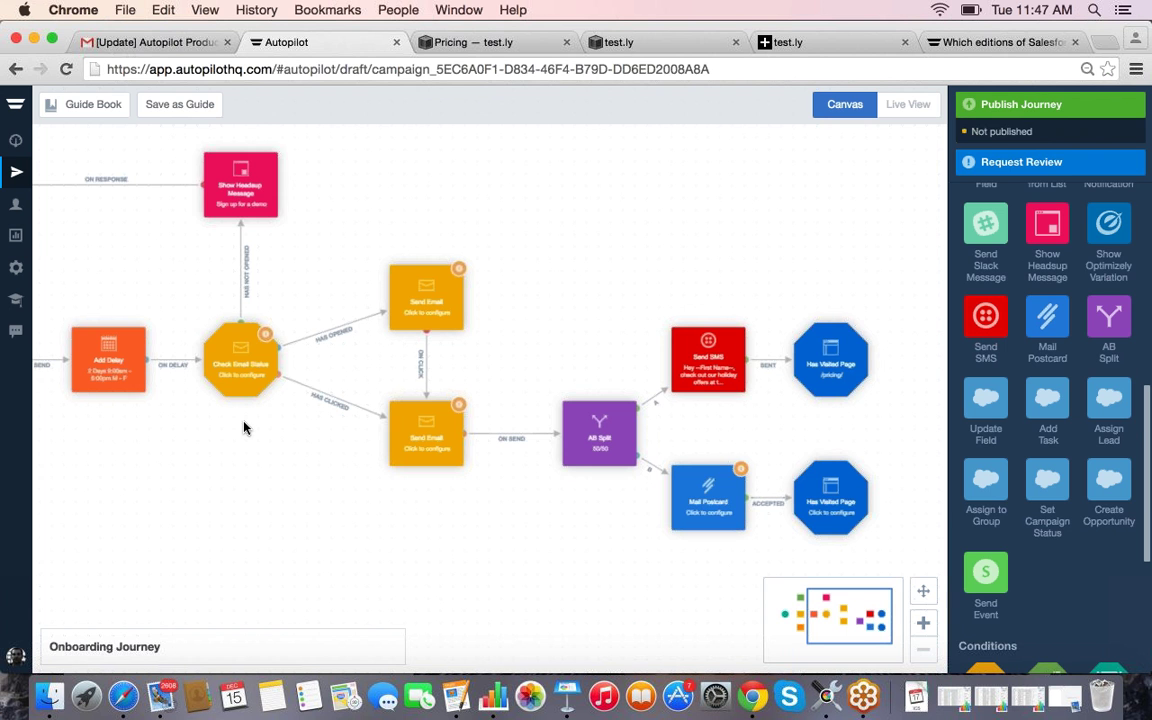
left_click(16, 240)
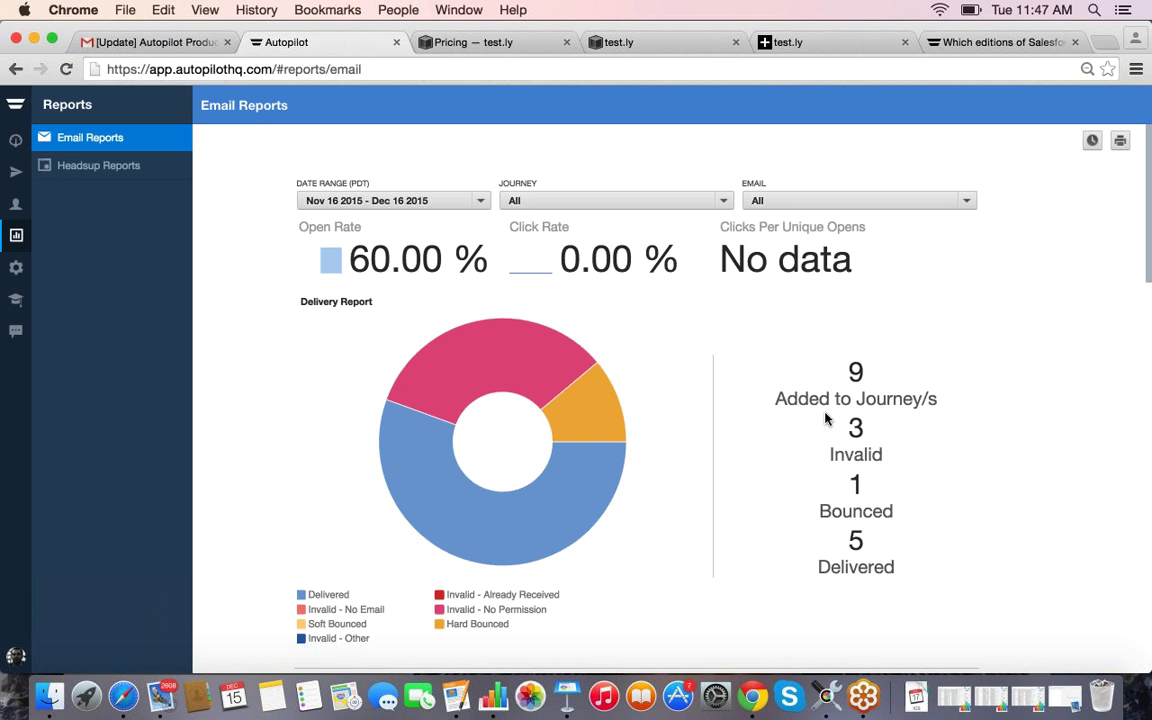
Step: Check the date range, journey and email filters unchanged, then scroll the all-emails delivery report
left_click(482, 205)
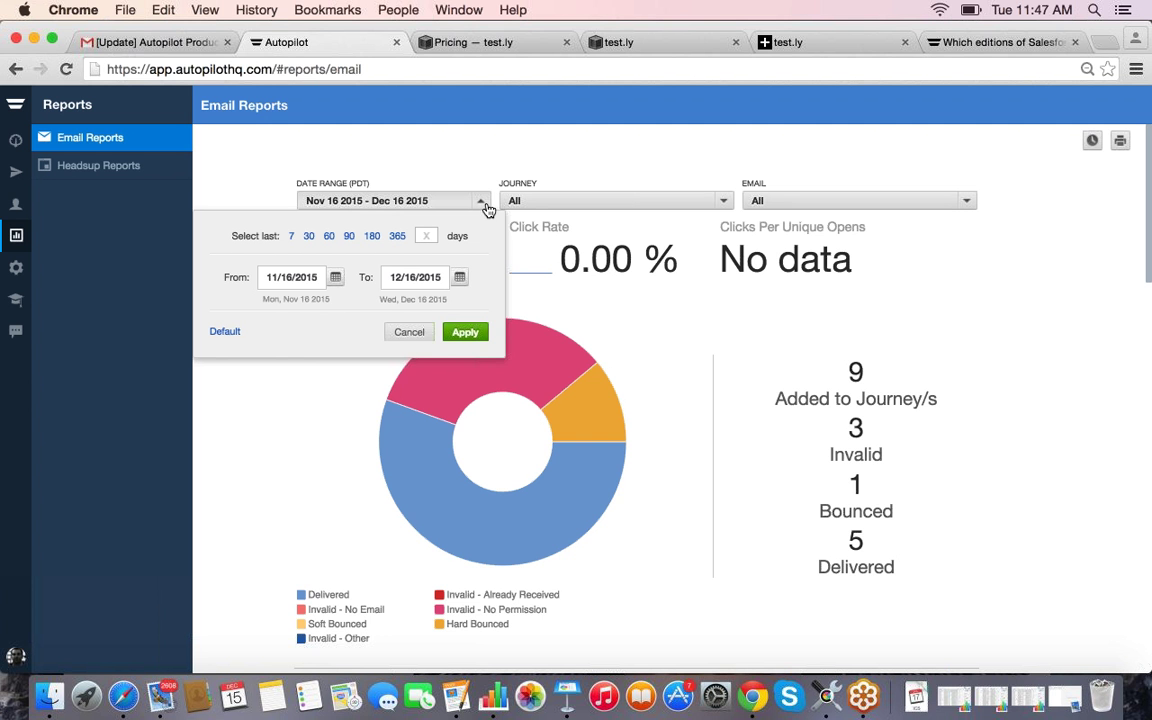
left_click(571, 167)
left_click(723, 203)
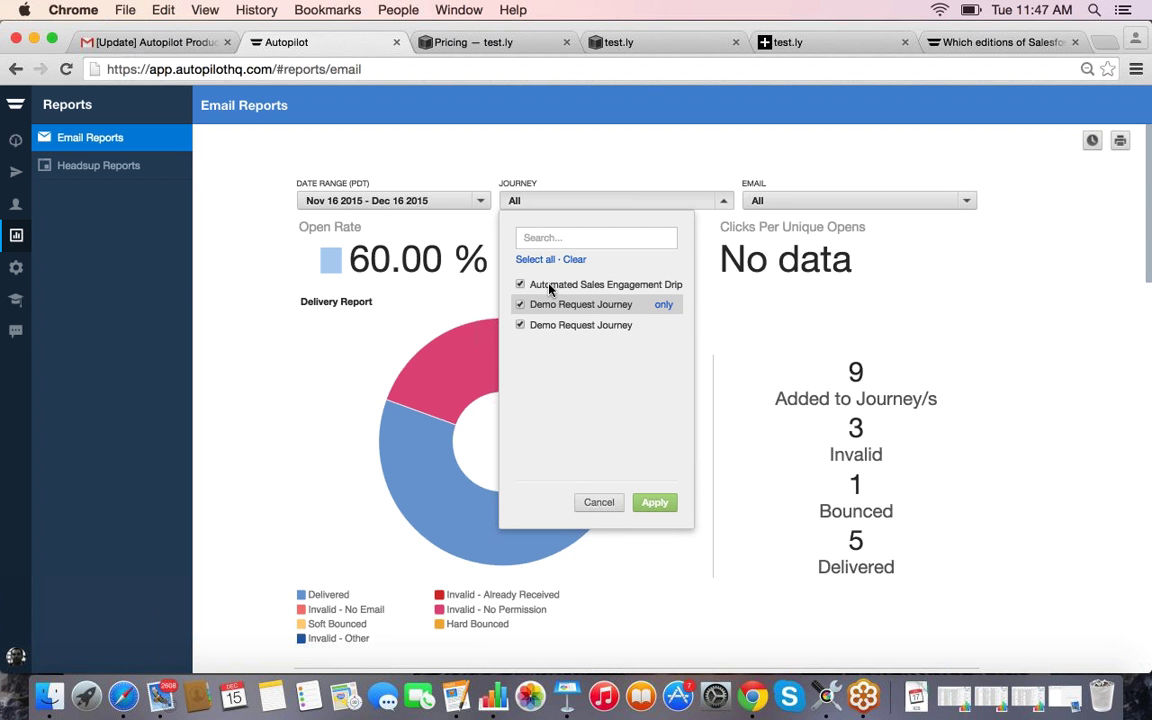
left_click(870, 202)
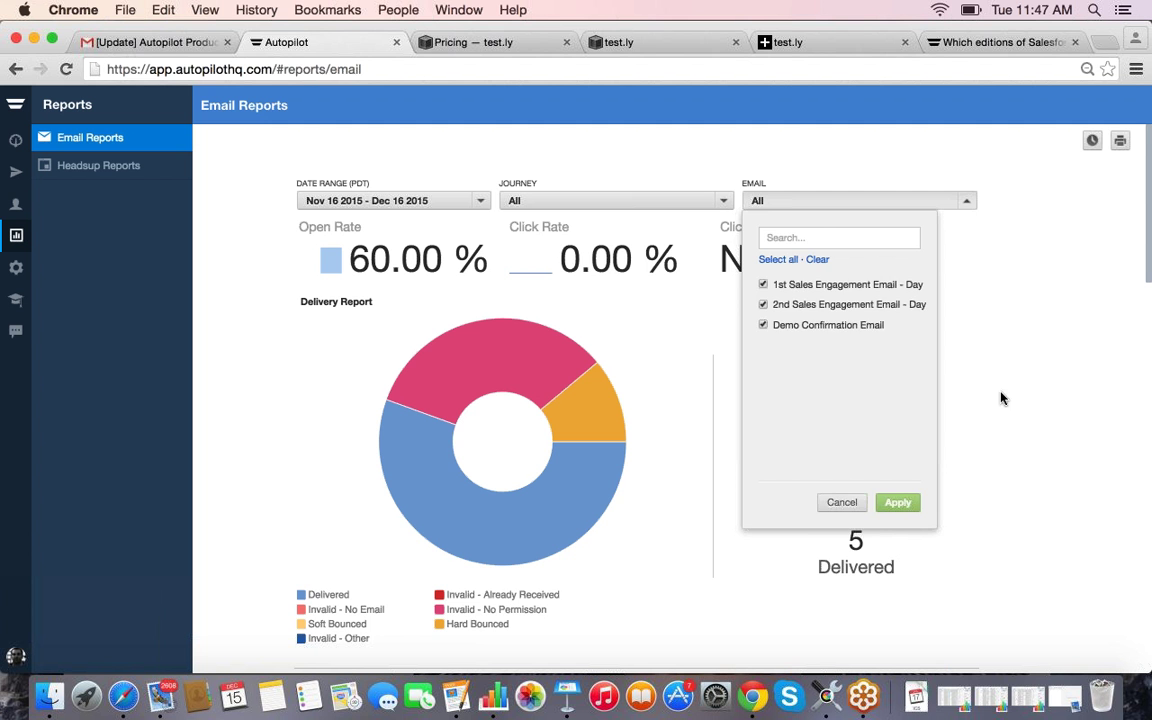
left_click(980, 324)
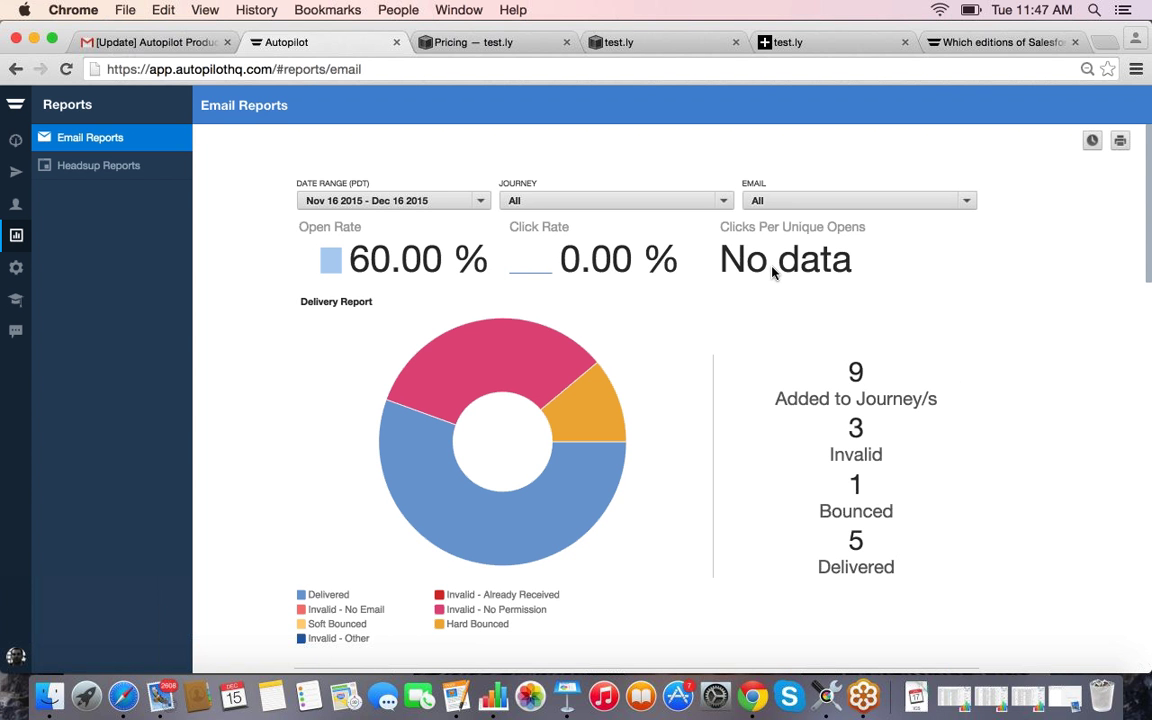
scroll(850, 285, "down", 3)
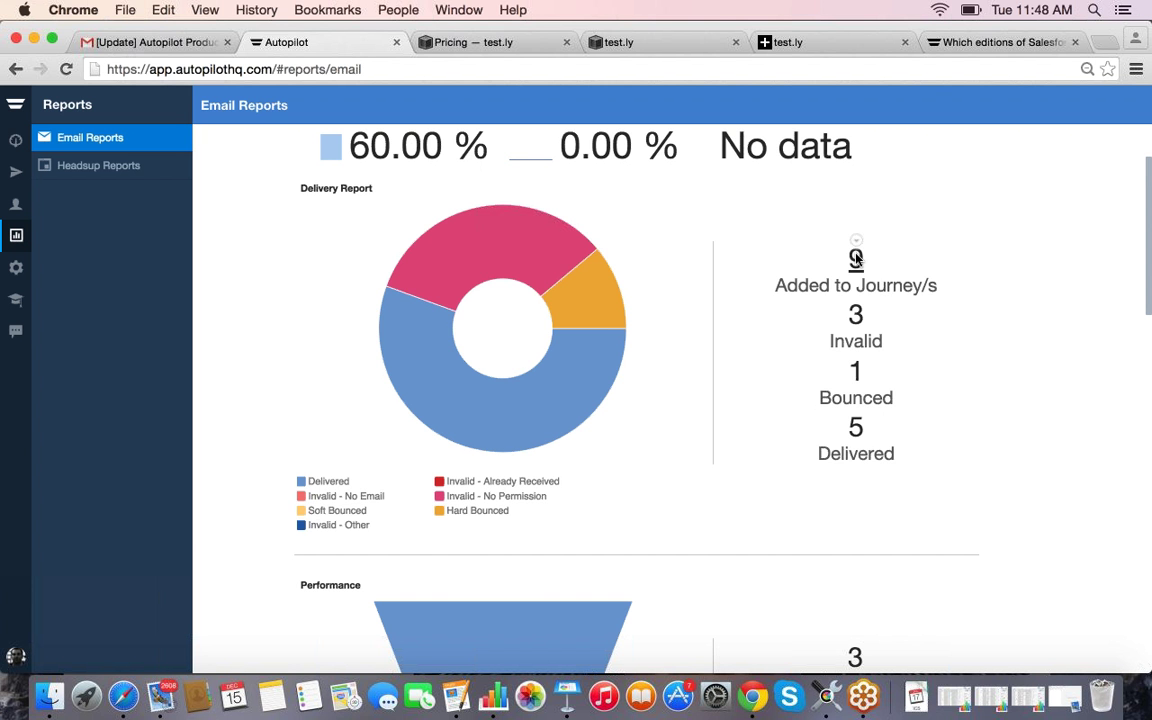
left_click(850, 260)
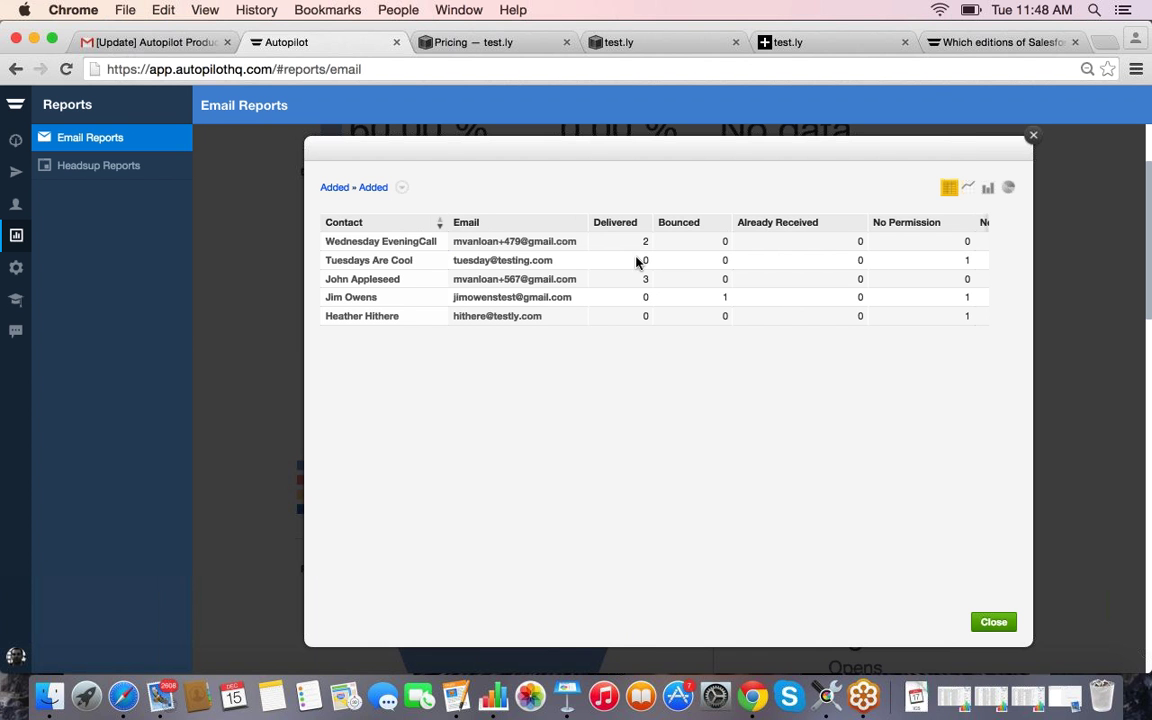
left_click(678, 316)
left_click(858, 297)
scroll(890, 240, "right", 2)
scroll(892, 228, "right", 2)
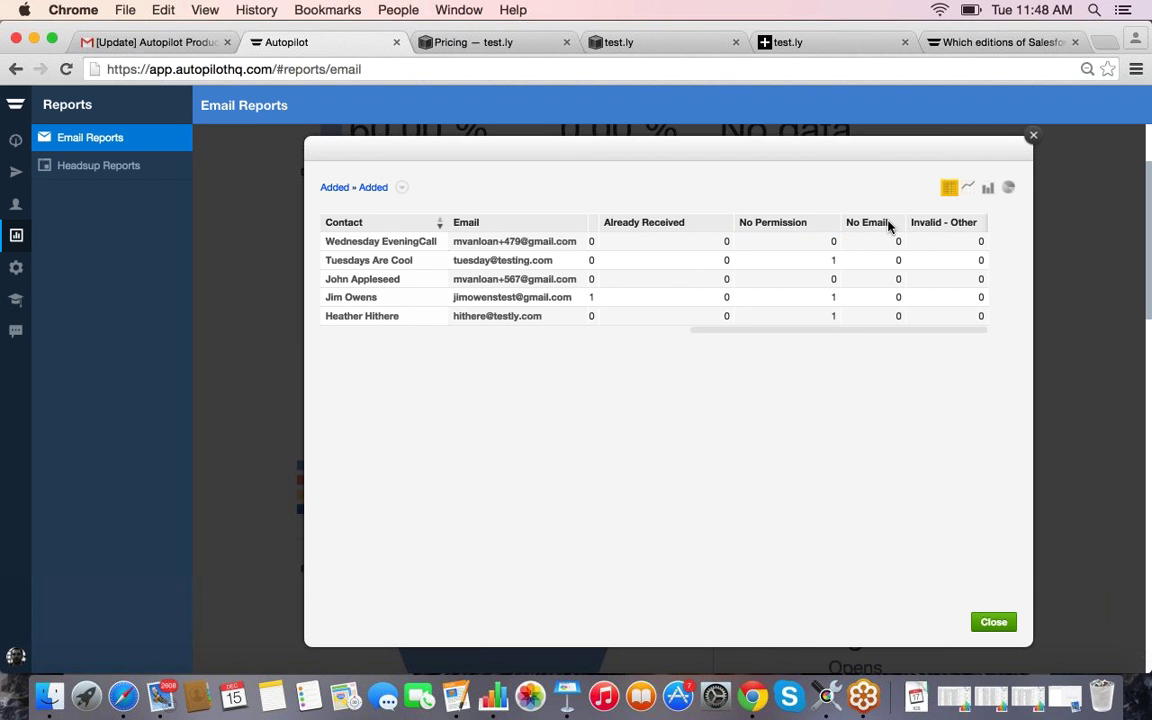
left_click(1035, 137)
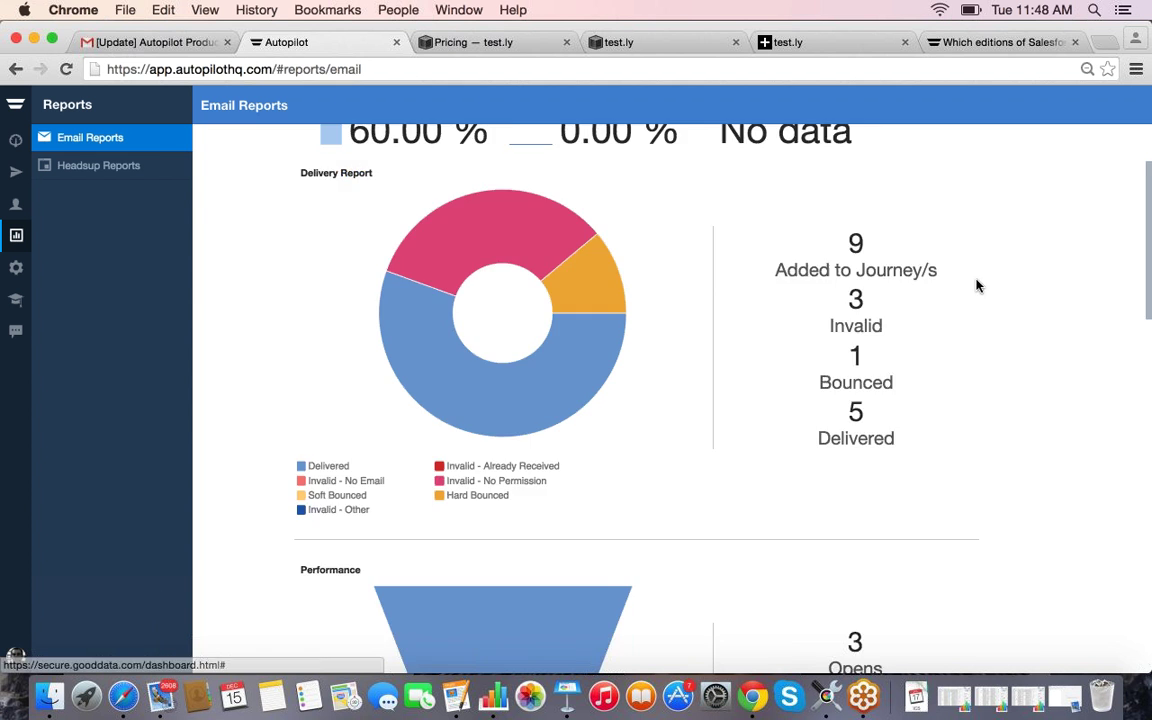
scroll(975, 285, "down", 5)
scroll(970, 291, "down", 1)
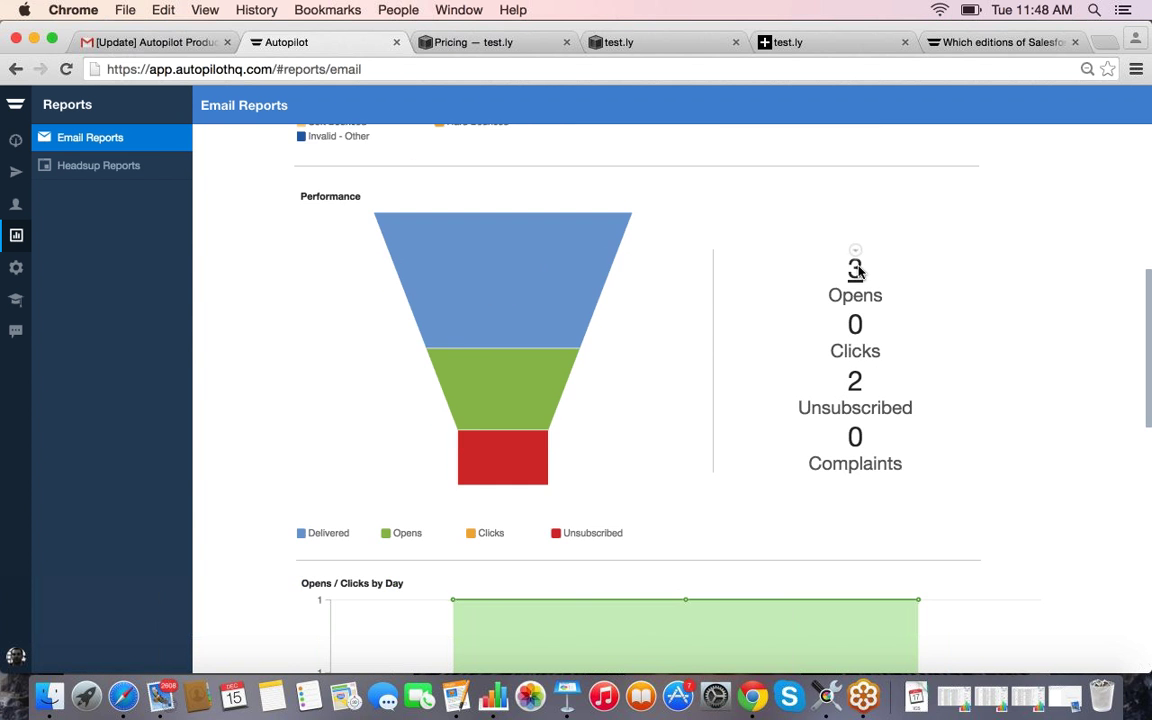
left_click(855, 270)
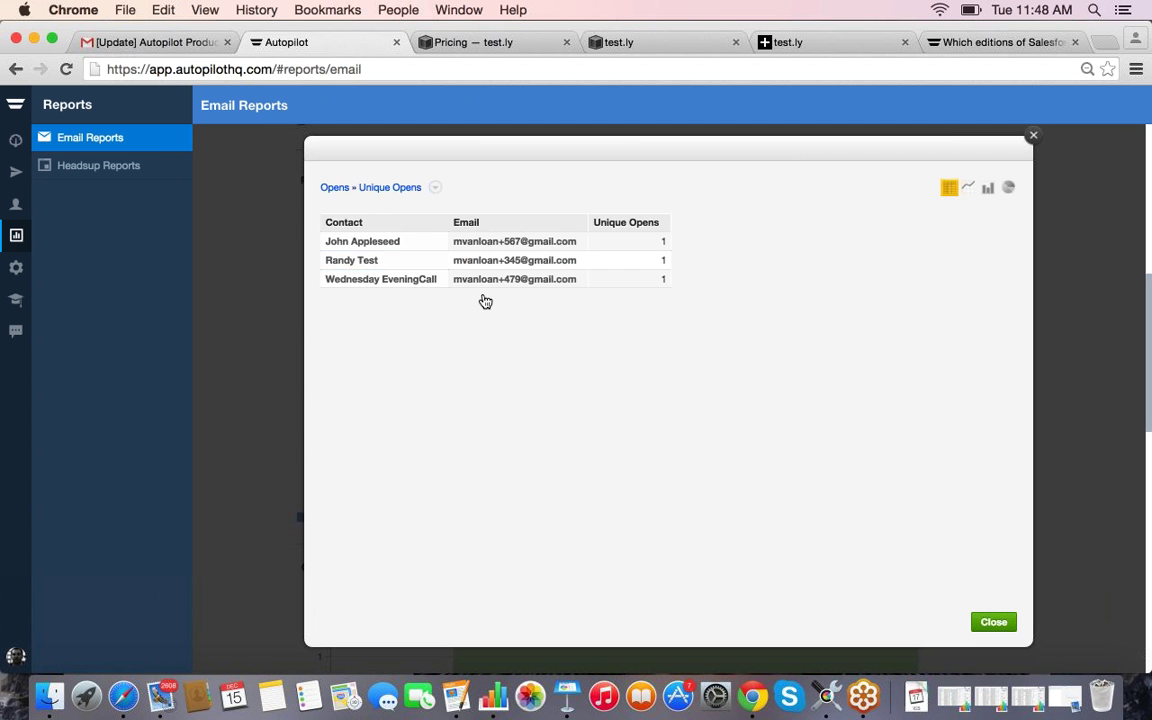
left_click(1031, 136)
mouse_move(857, 370)
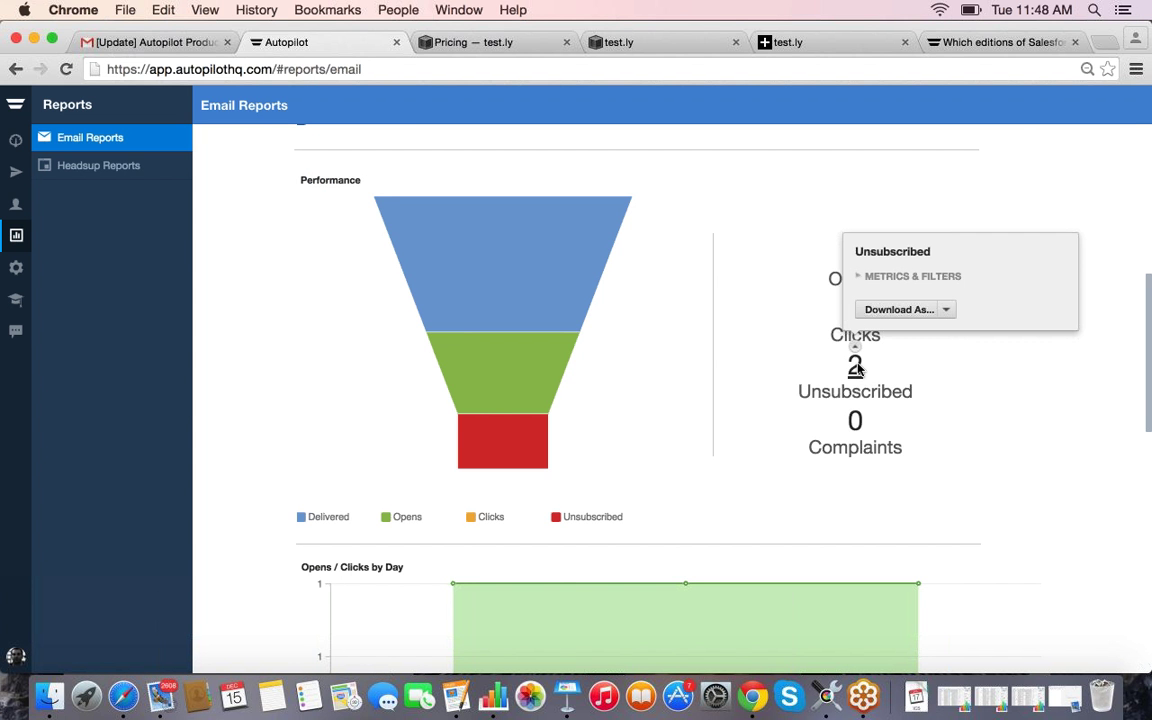
left_click(856, 368)
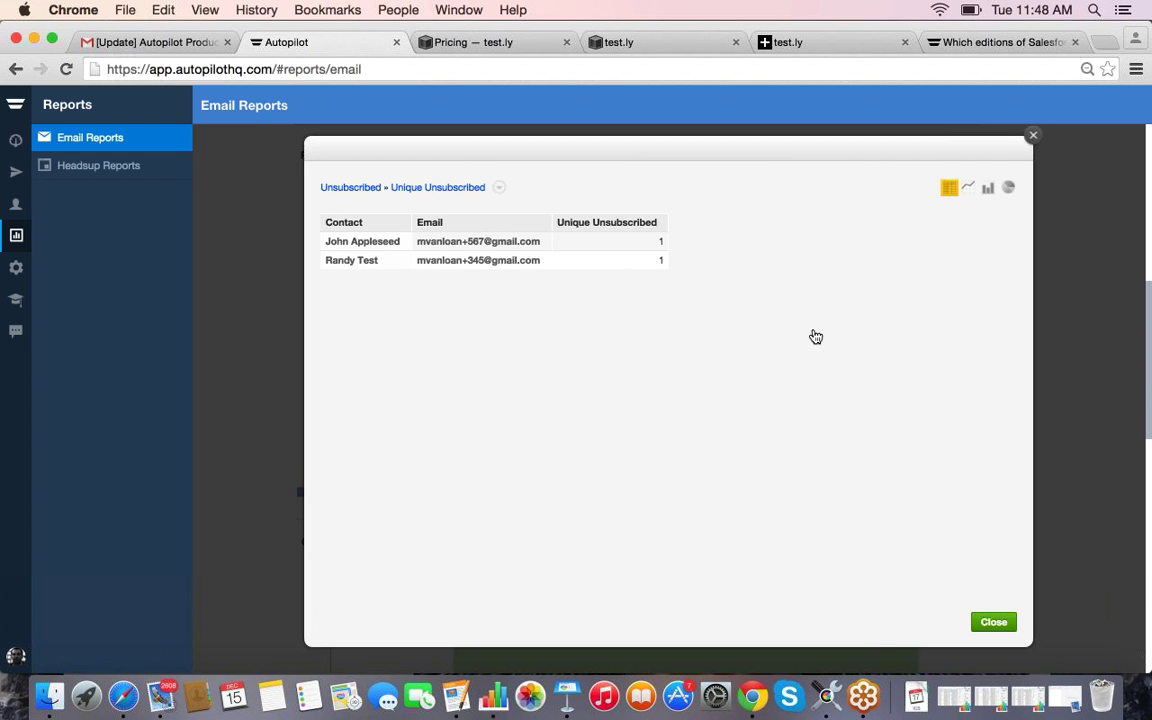
left_click(1032, 136)
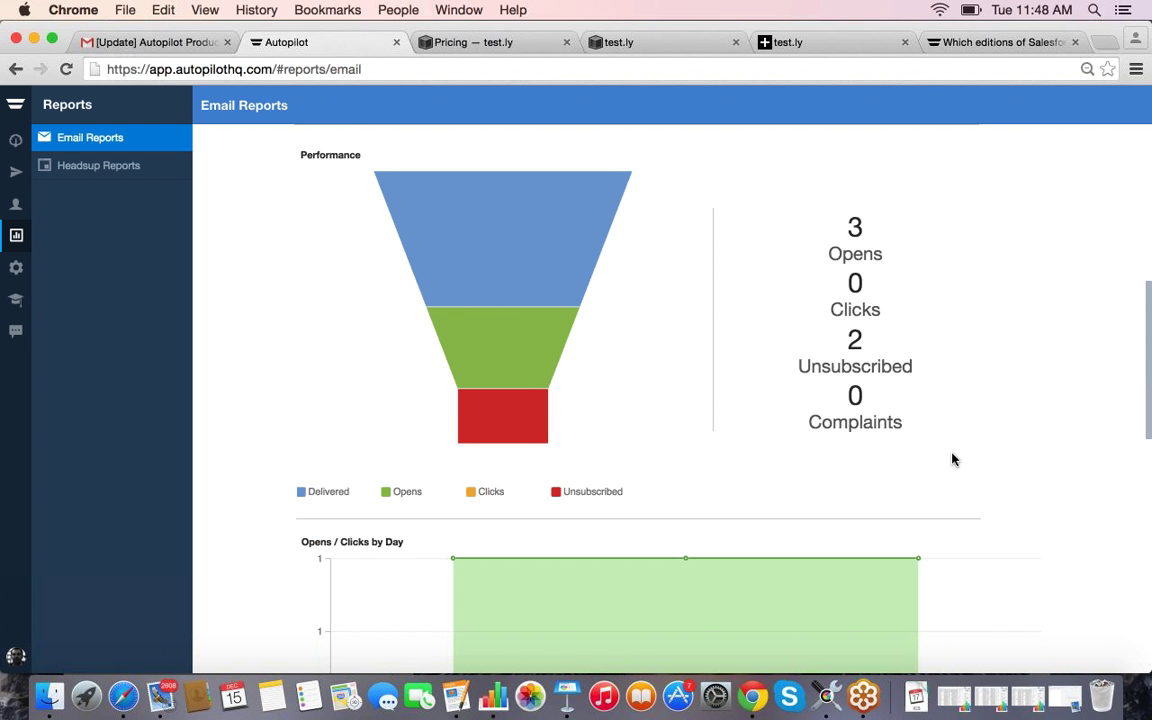
scroll(878, 400, "down", 5)
scroll(878, 400, "down", 4)
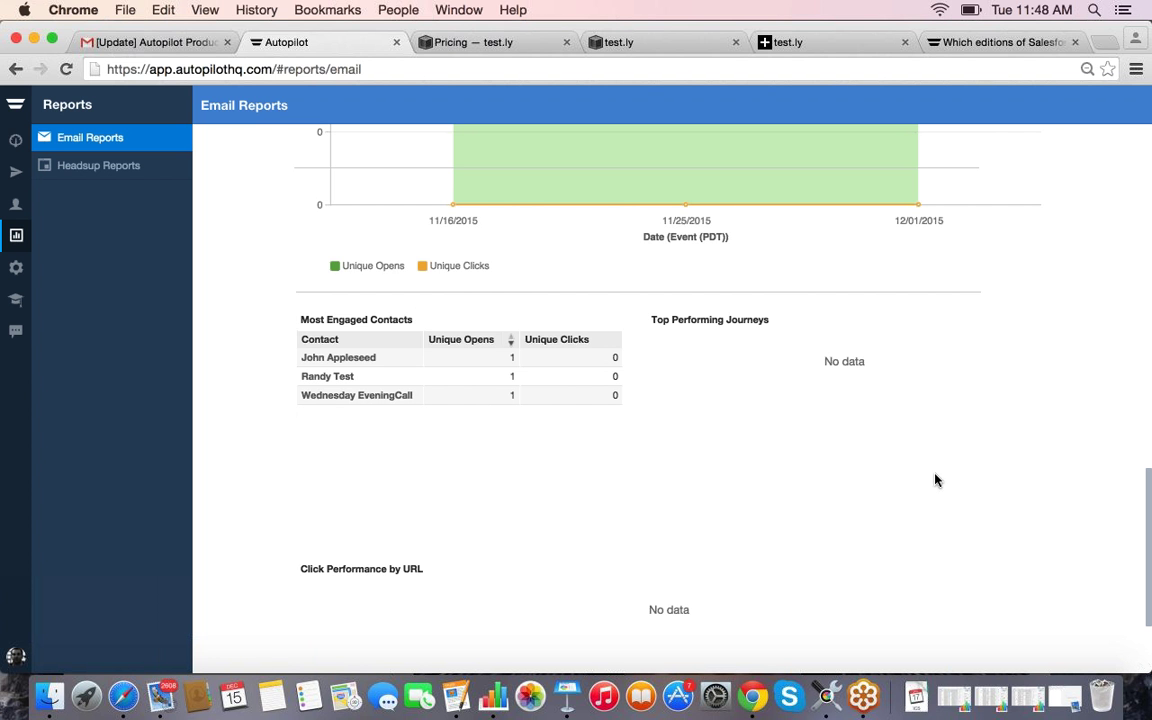
scroll(956, 338, "up", 15)
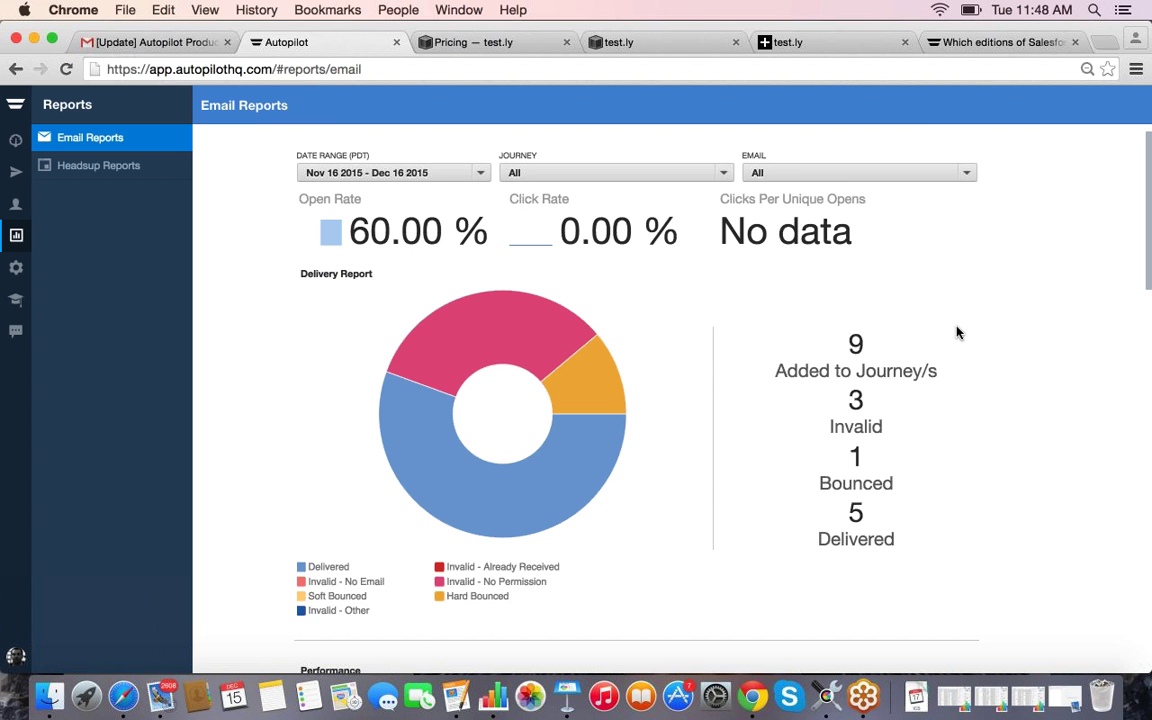
scroll(956, 332, "up", 2)
Step: Review the dashboard email schedule options (Daily repeat), then cancel without scheduling
left_click(1092, 141)
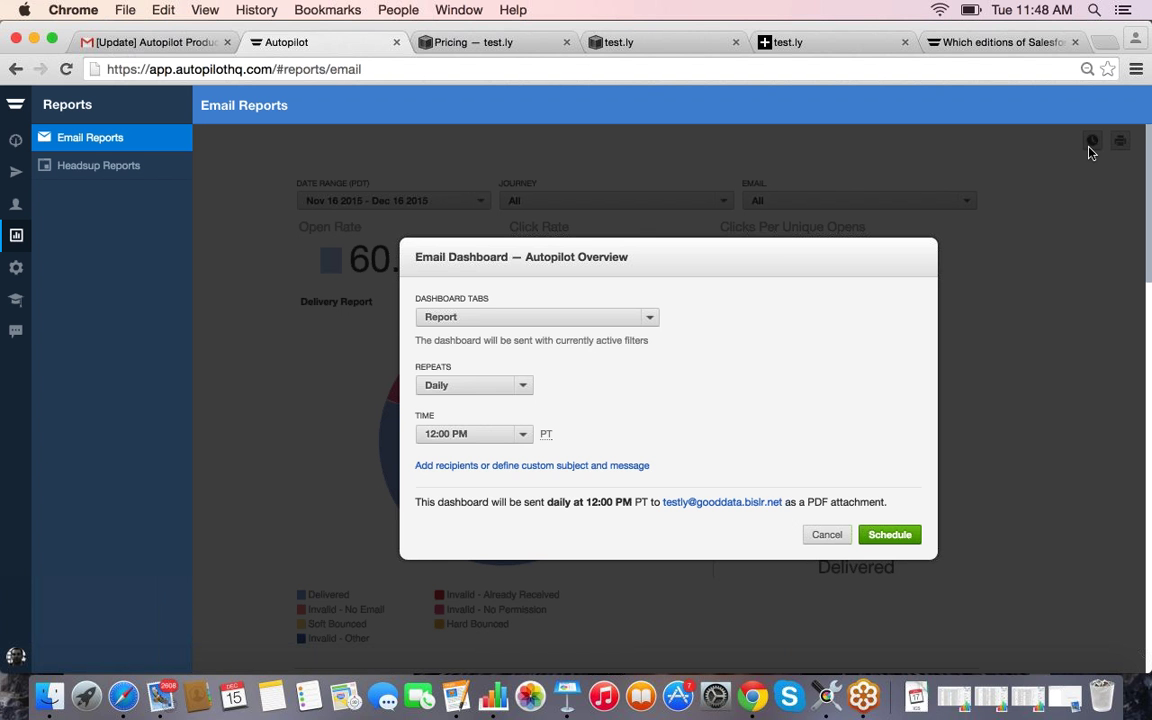
left_click(498, 321)
left_click(565, 545)
left_click(527, 391)
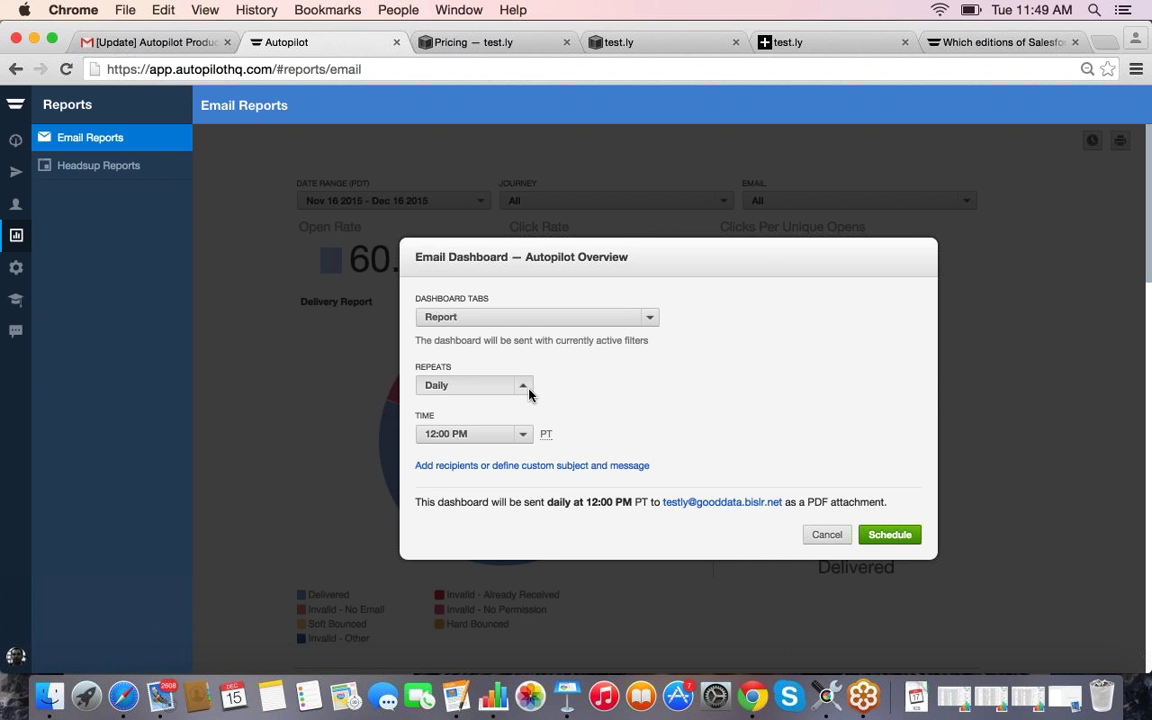
left_click(530, 396)
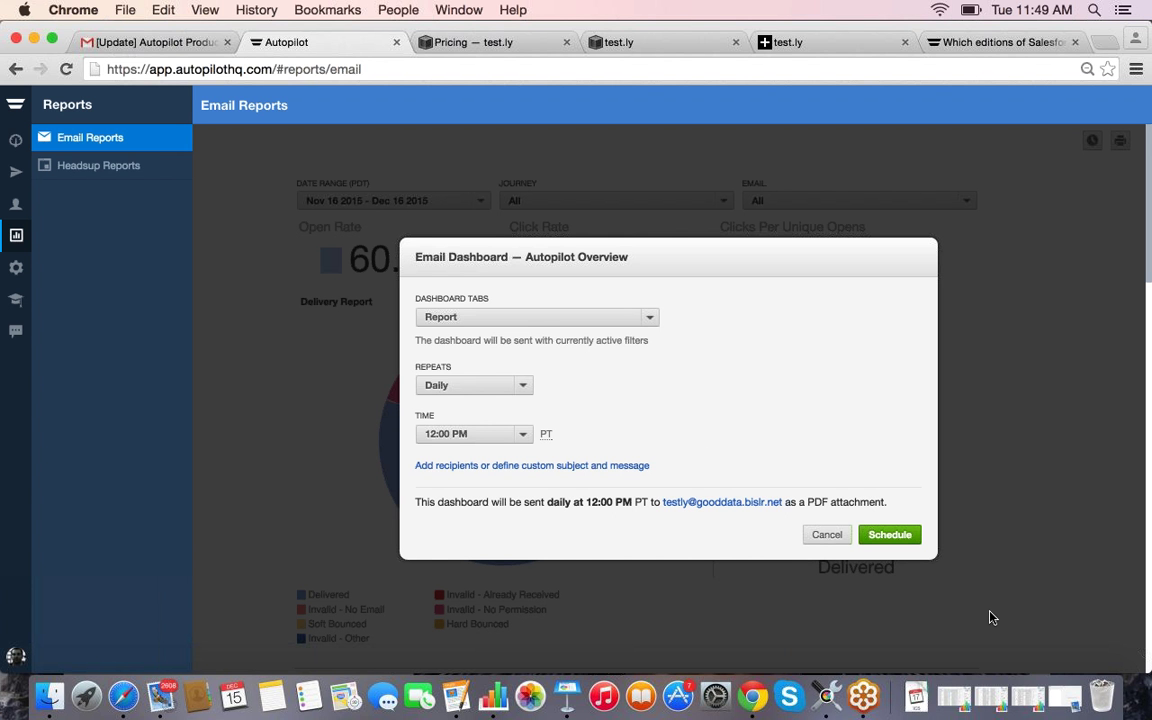
left_click(813, 541)
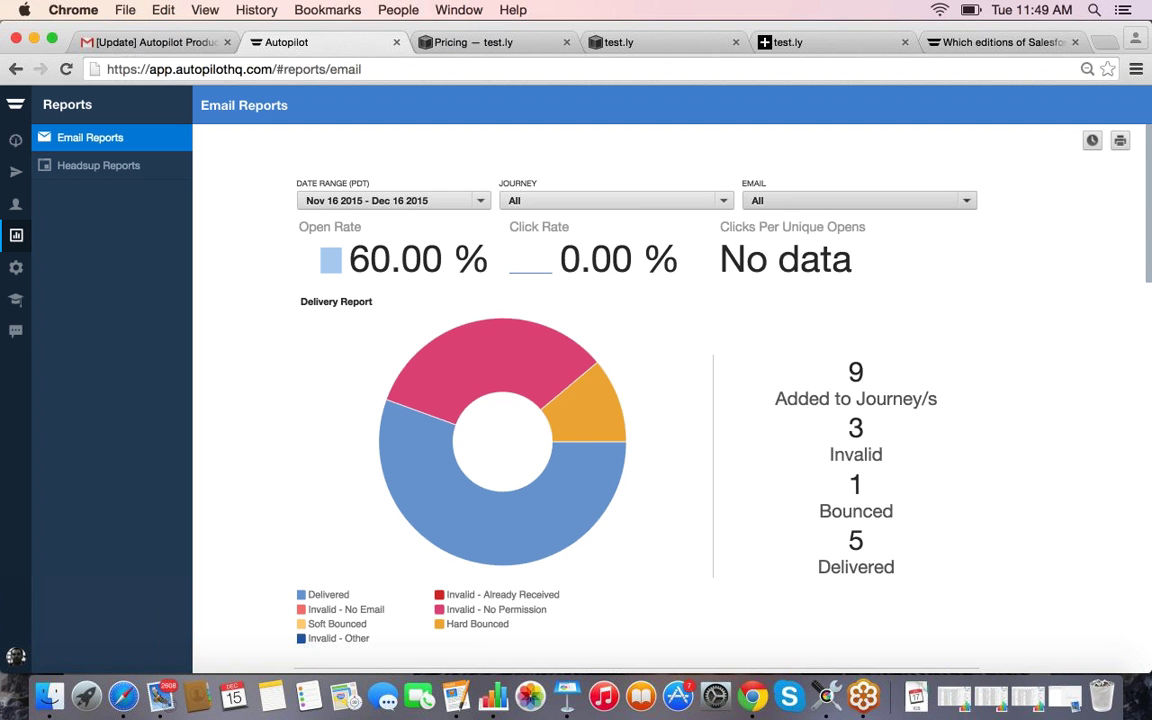
Step: Dismiss the EMAIL filter unchanged and go to the All Journeys list
left_click(776, 201)
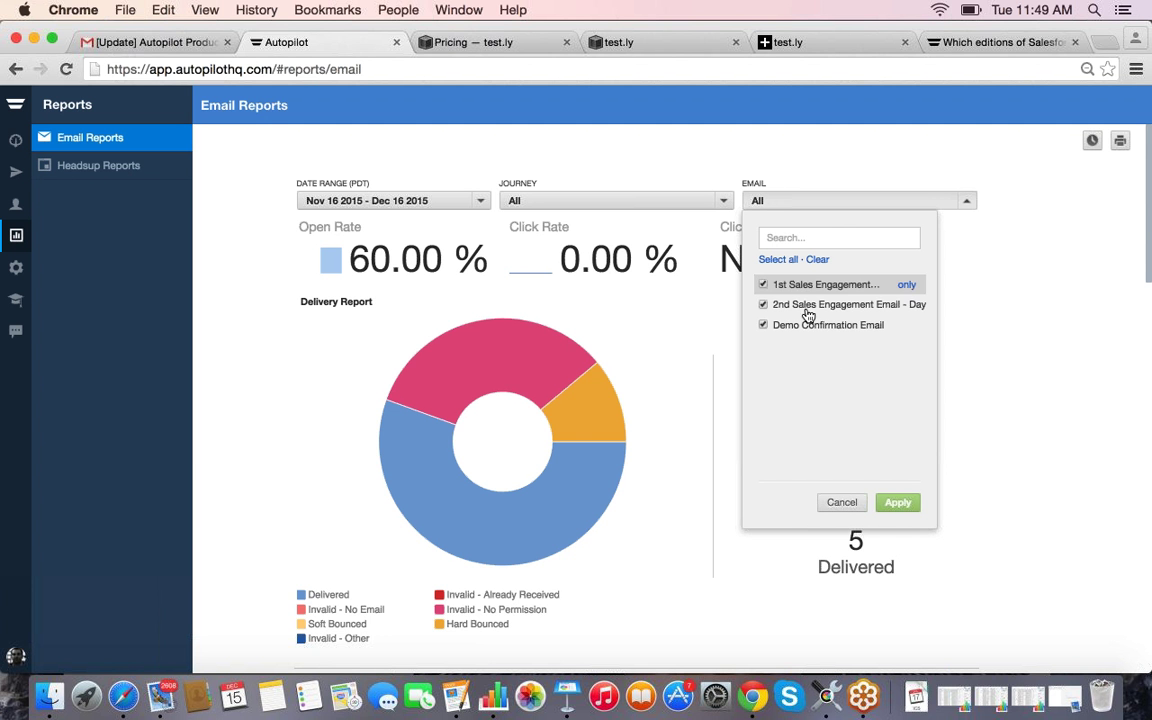
left_click(841, 505)
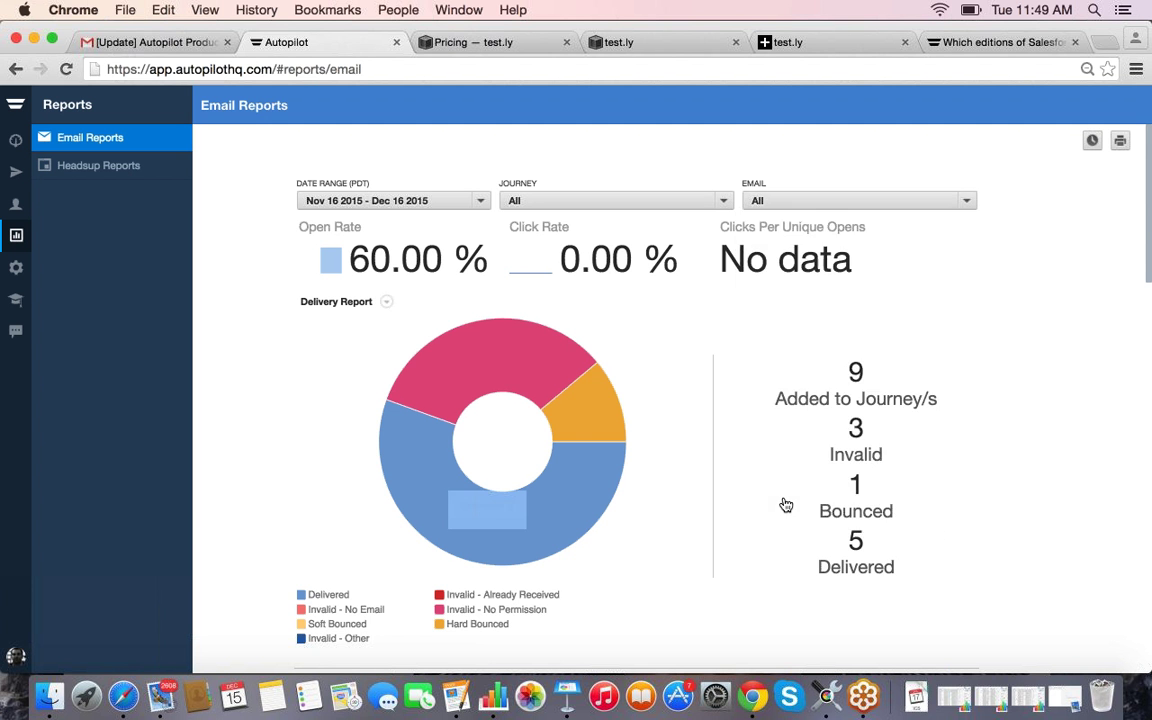
left_click(92, 172)
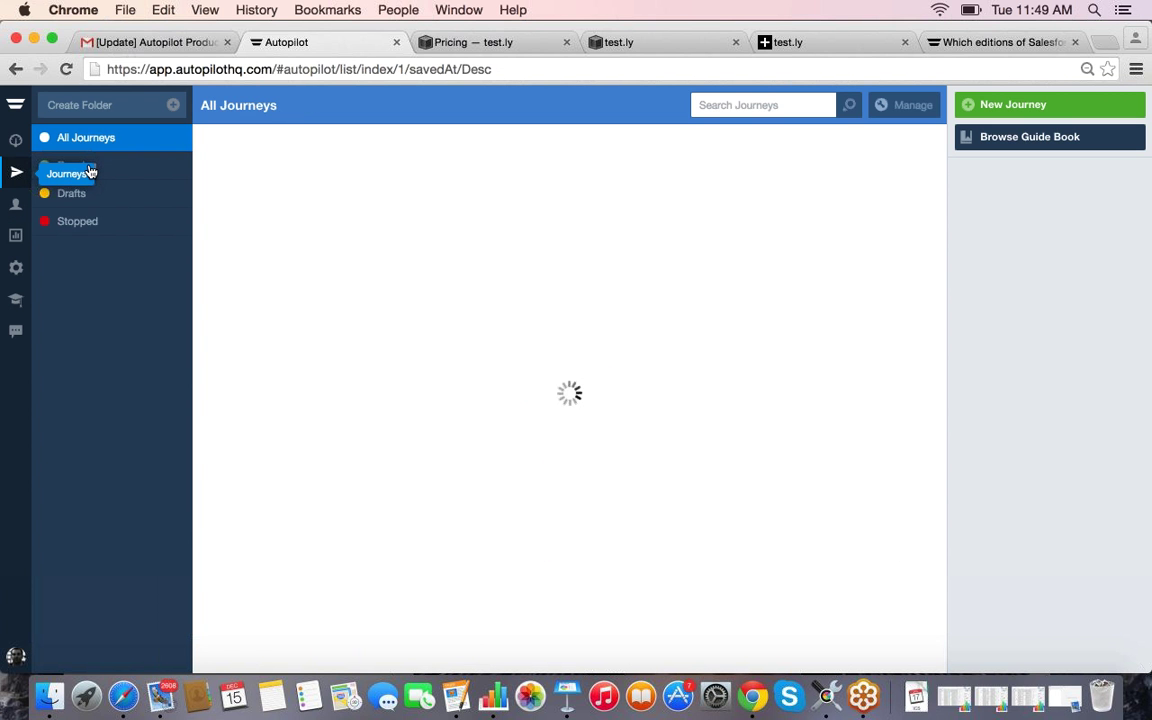
Step: Filter to Running journeys, open Demo Request Journey and switch to Live View
left_click(89, 166)
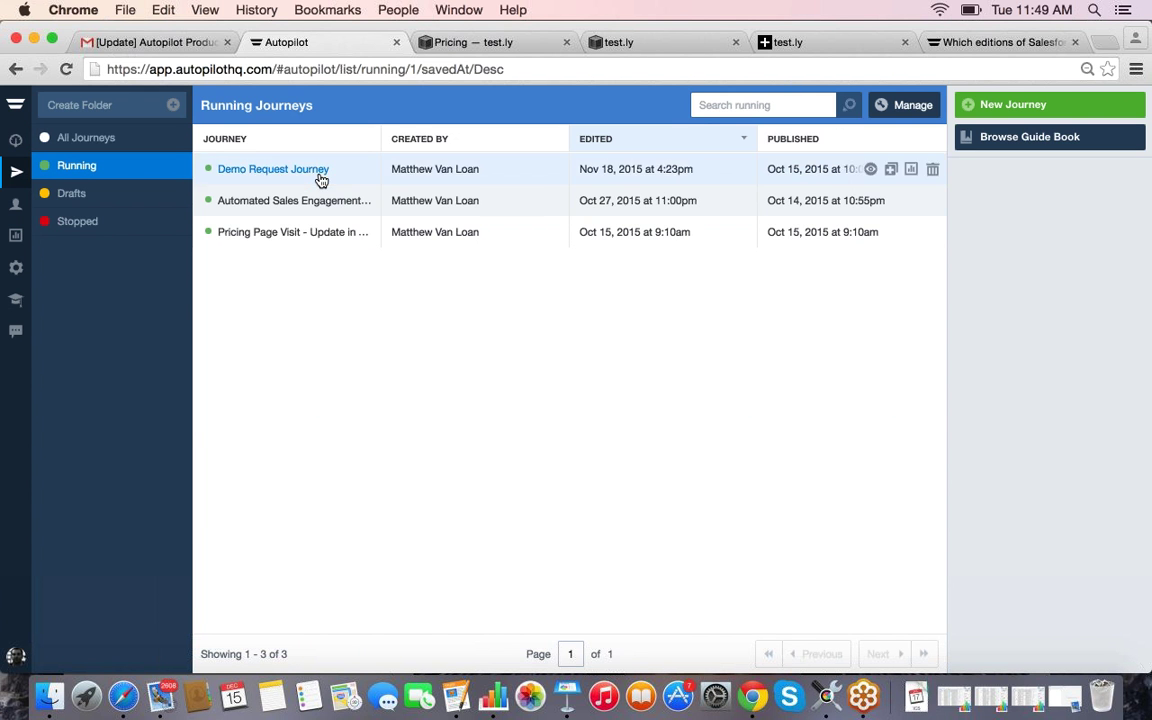
left_click(321, 178)
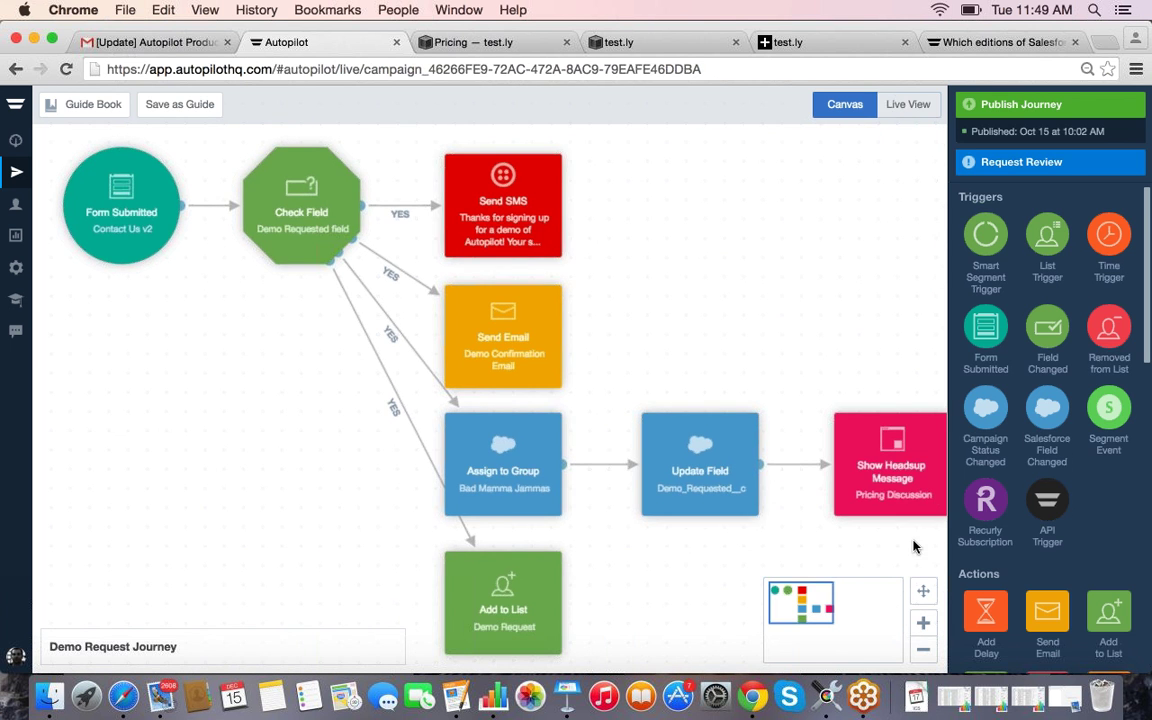
left_click(896, 104)
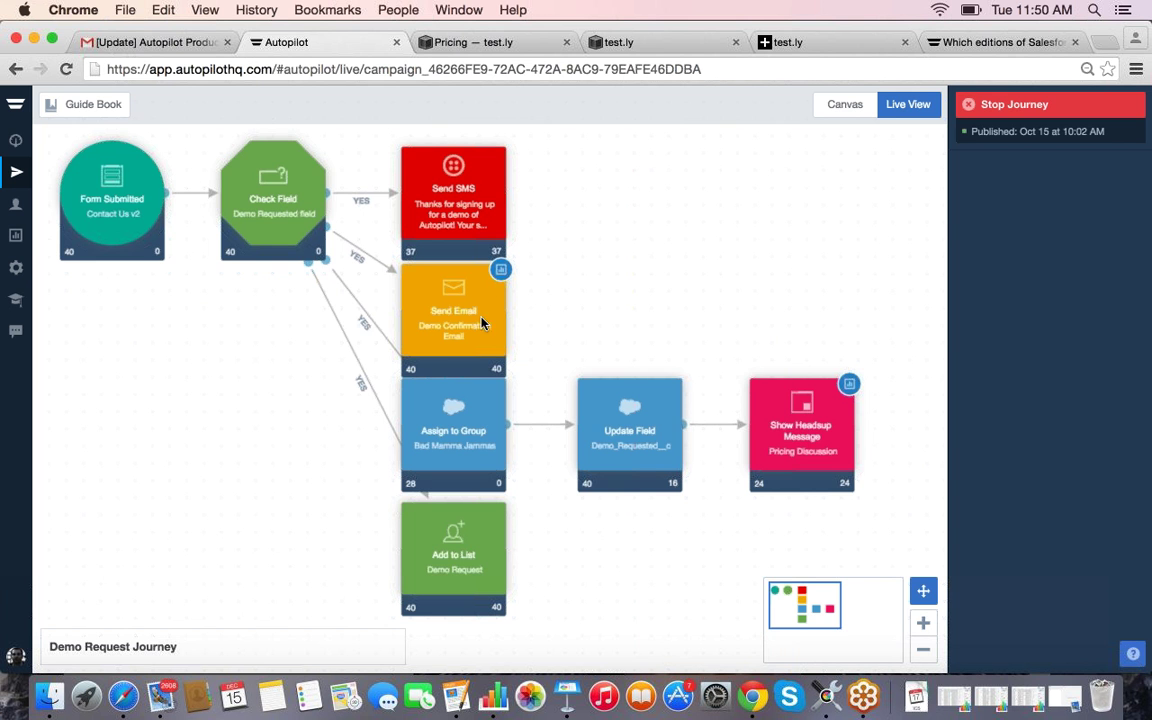
Step: Open the Demo Confirmation Email report and scroll through its 33.33% open-rate stats
left_click(500, 269)
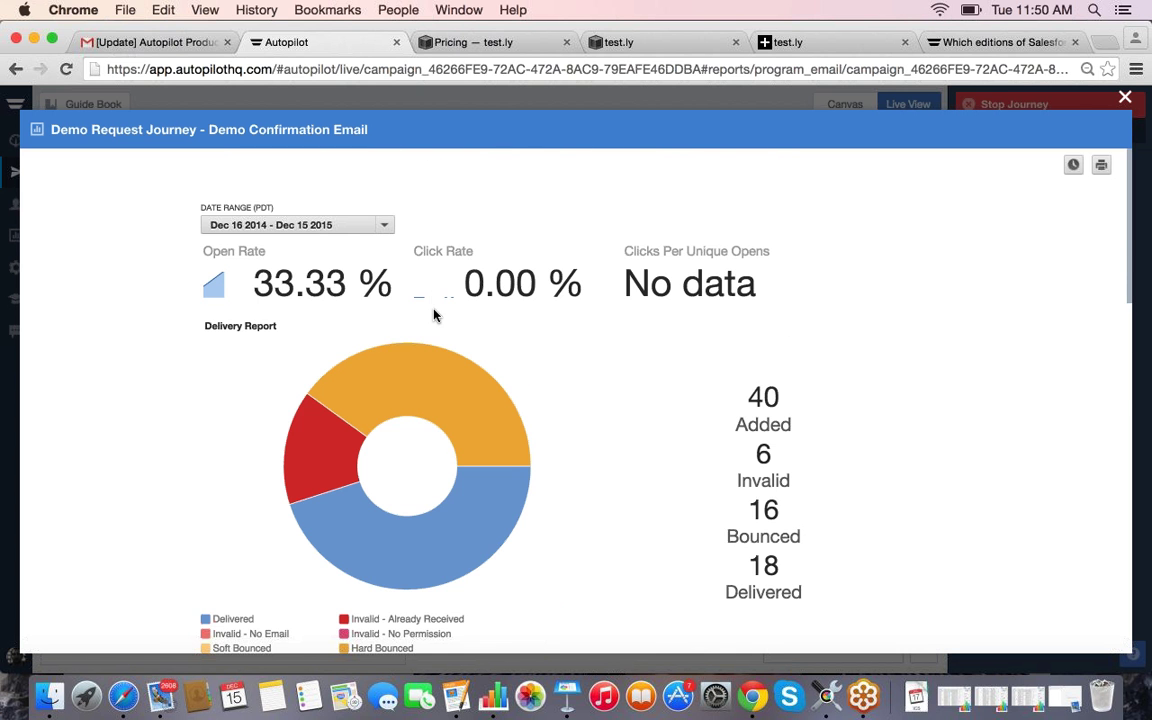
scroll(434, 315, "down", 5)
scroll(432, 318, "down", 8)
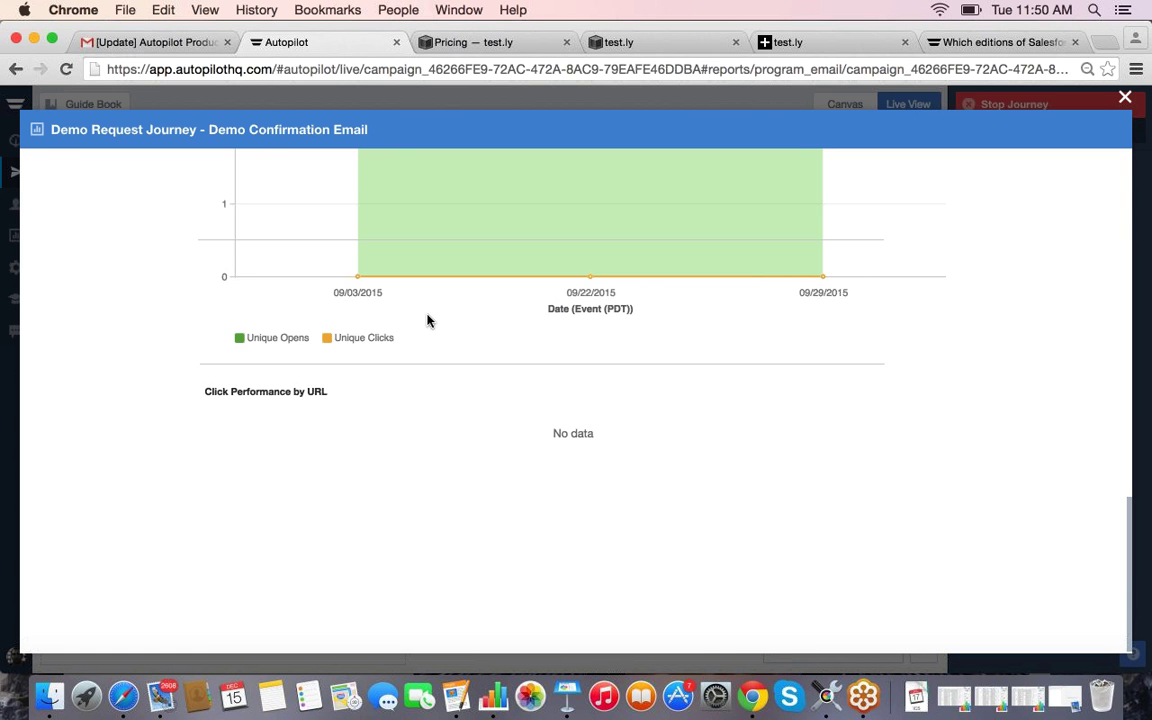
scroll(427, 320, "up", 13)
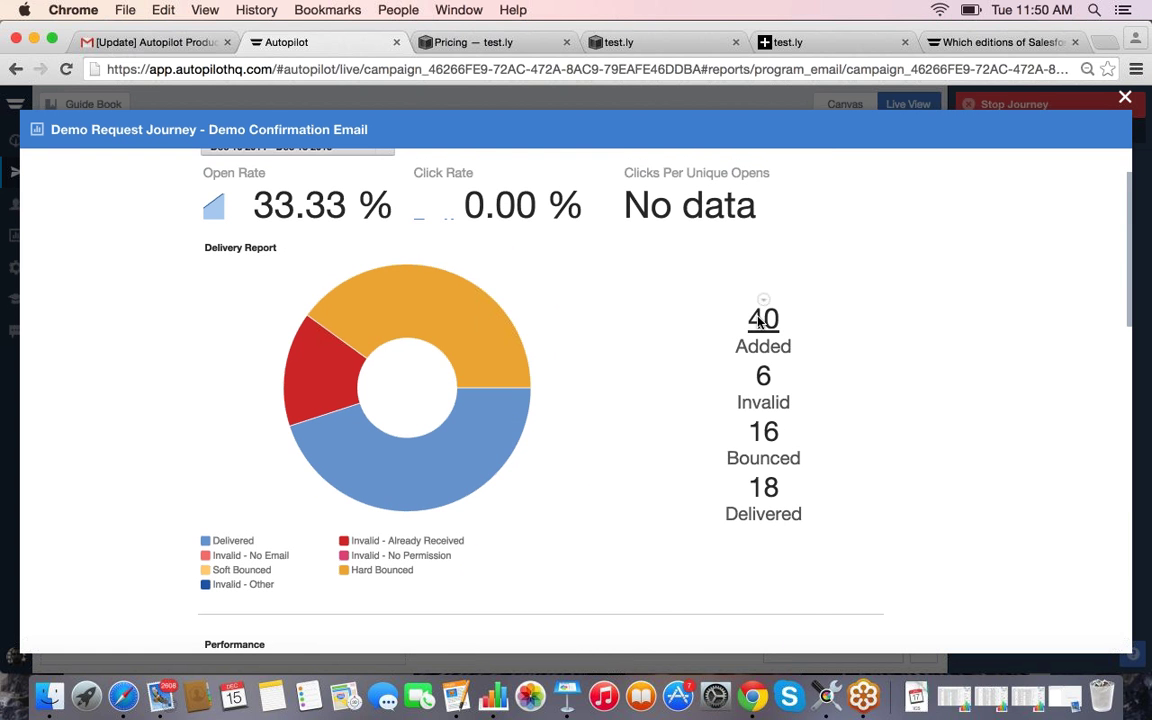
Step: List the 40 added contacts with their delivery and bounce counts
left_click(762, 318)
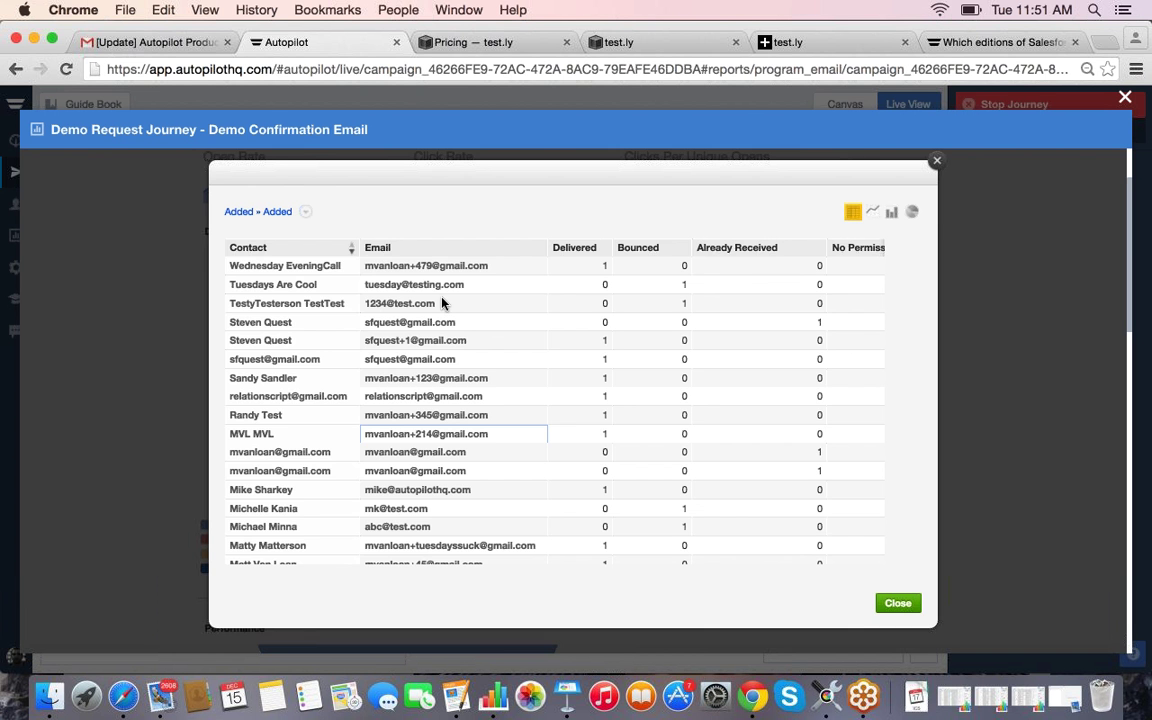
scroll(442, 301, "down", 5)
scroll(445, 435, "up", 5)
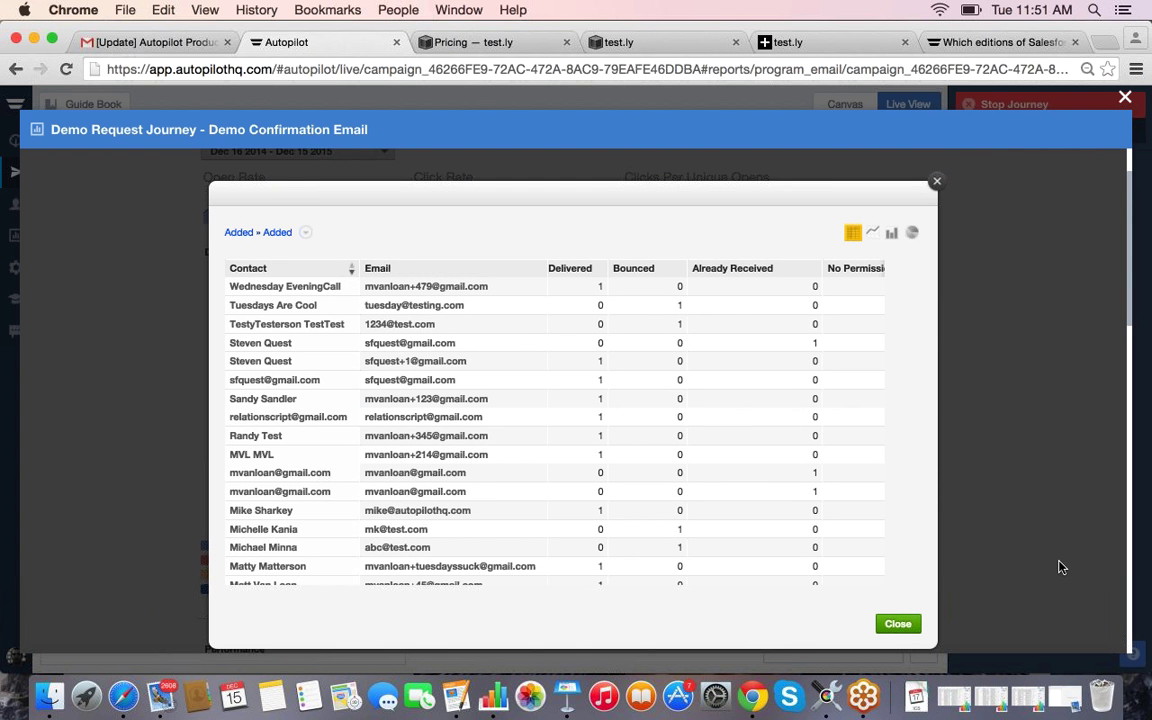